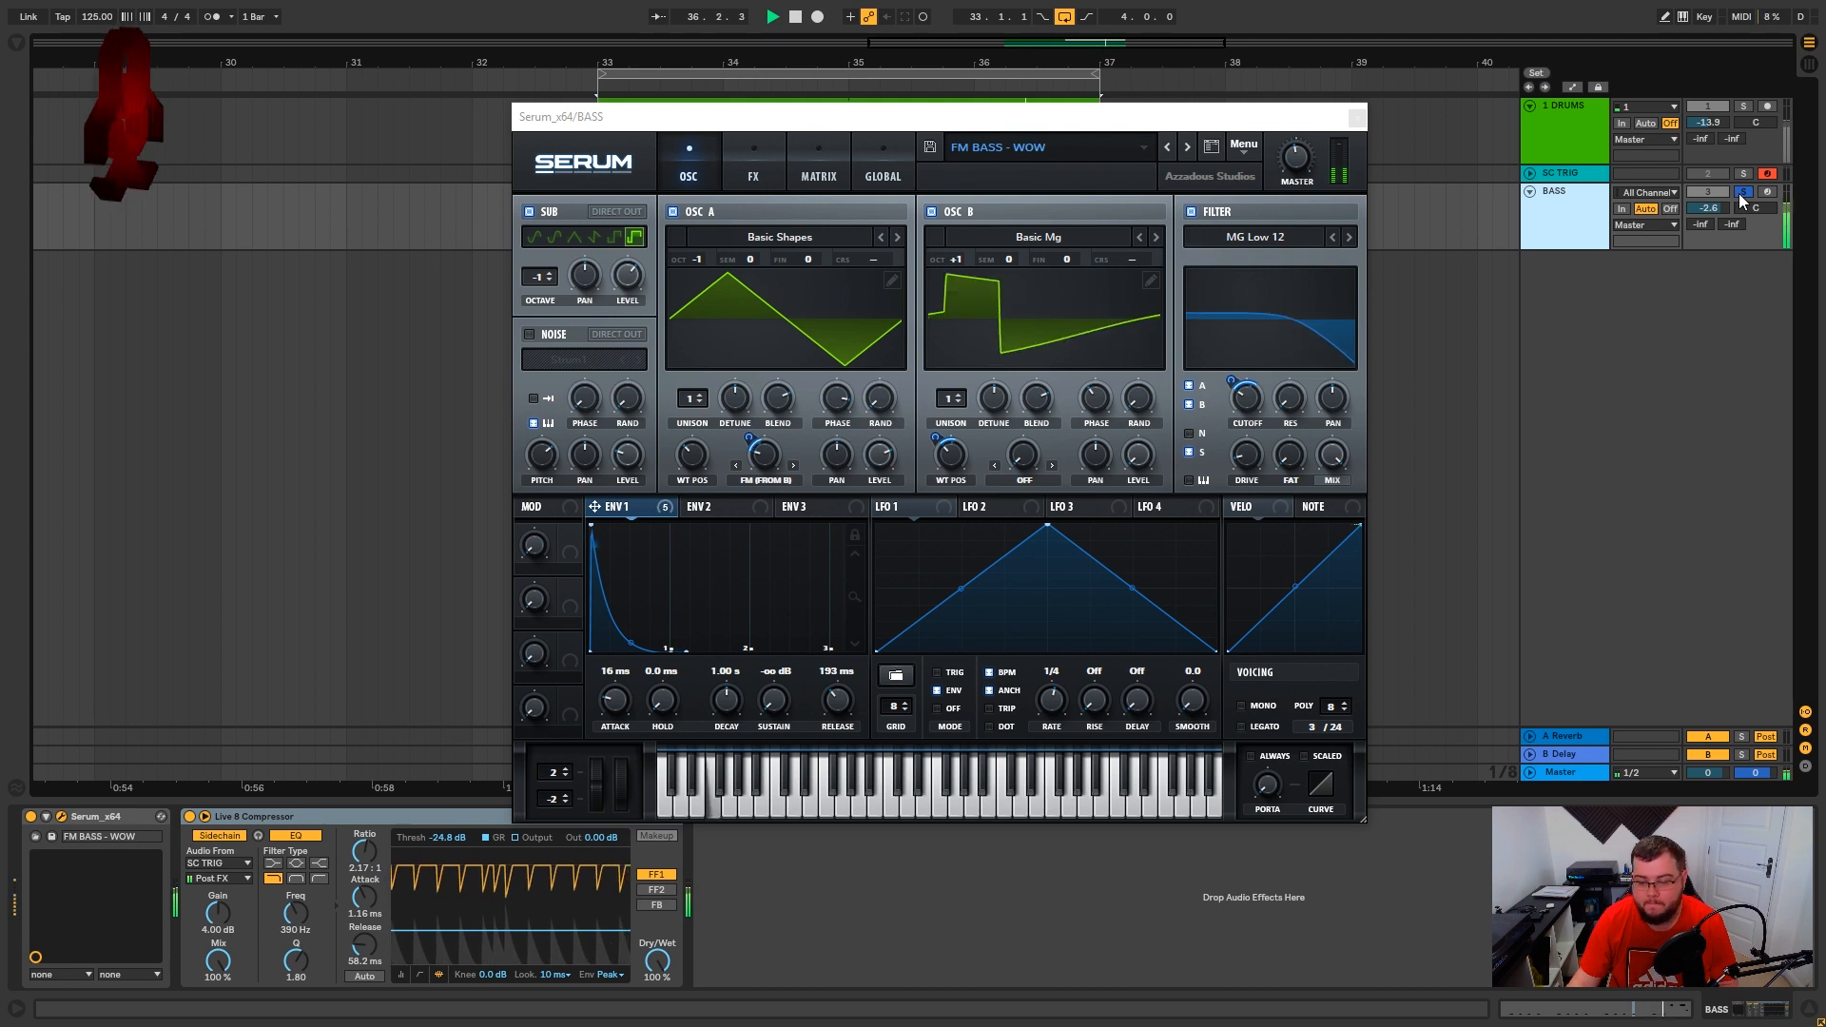
Solo the BASS track and reposition the synth window over the arrangement.
click(1740, 193)
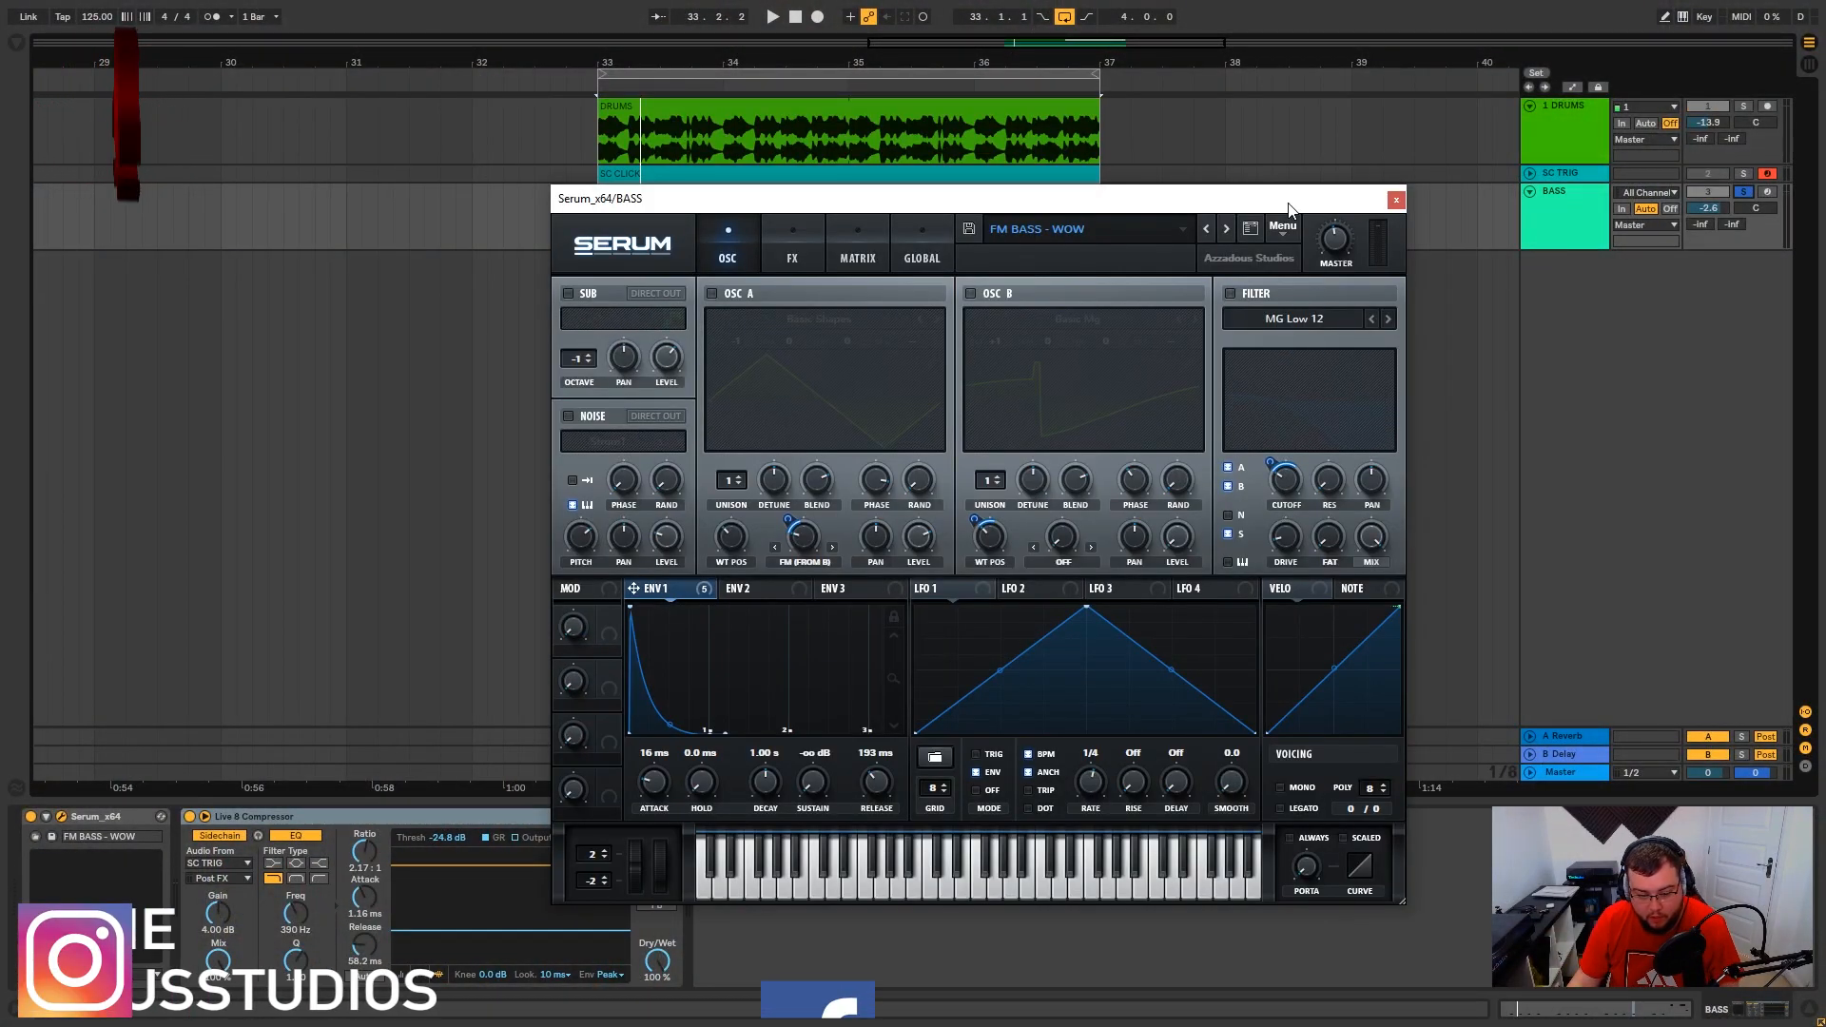
drag(1289, 207, 1229, 193)
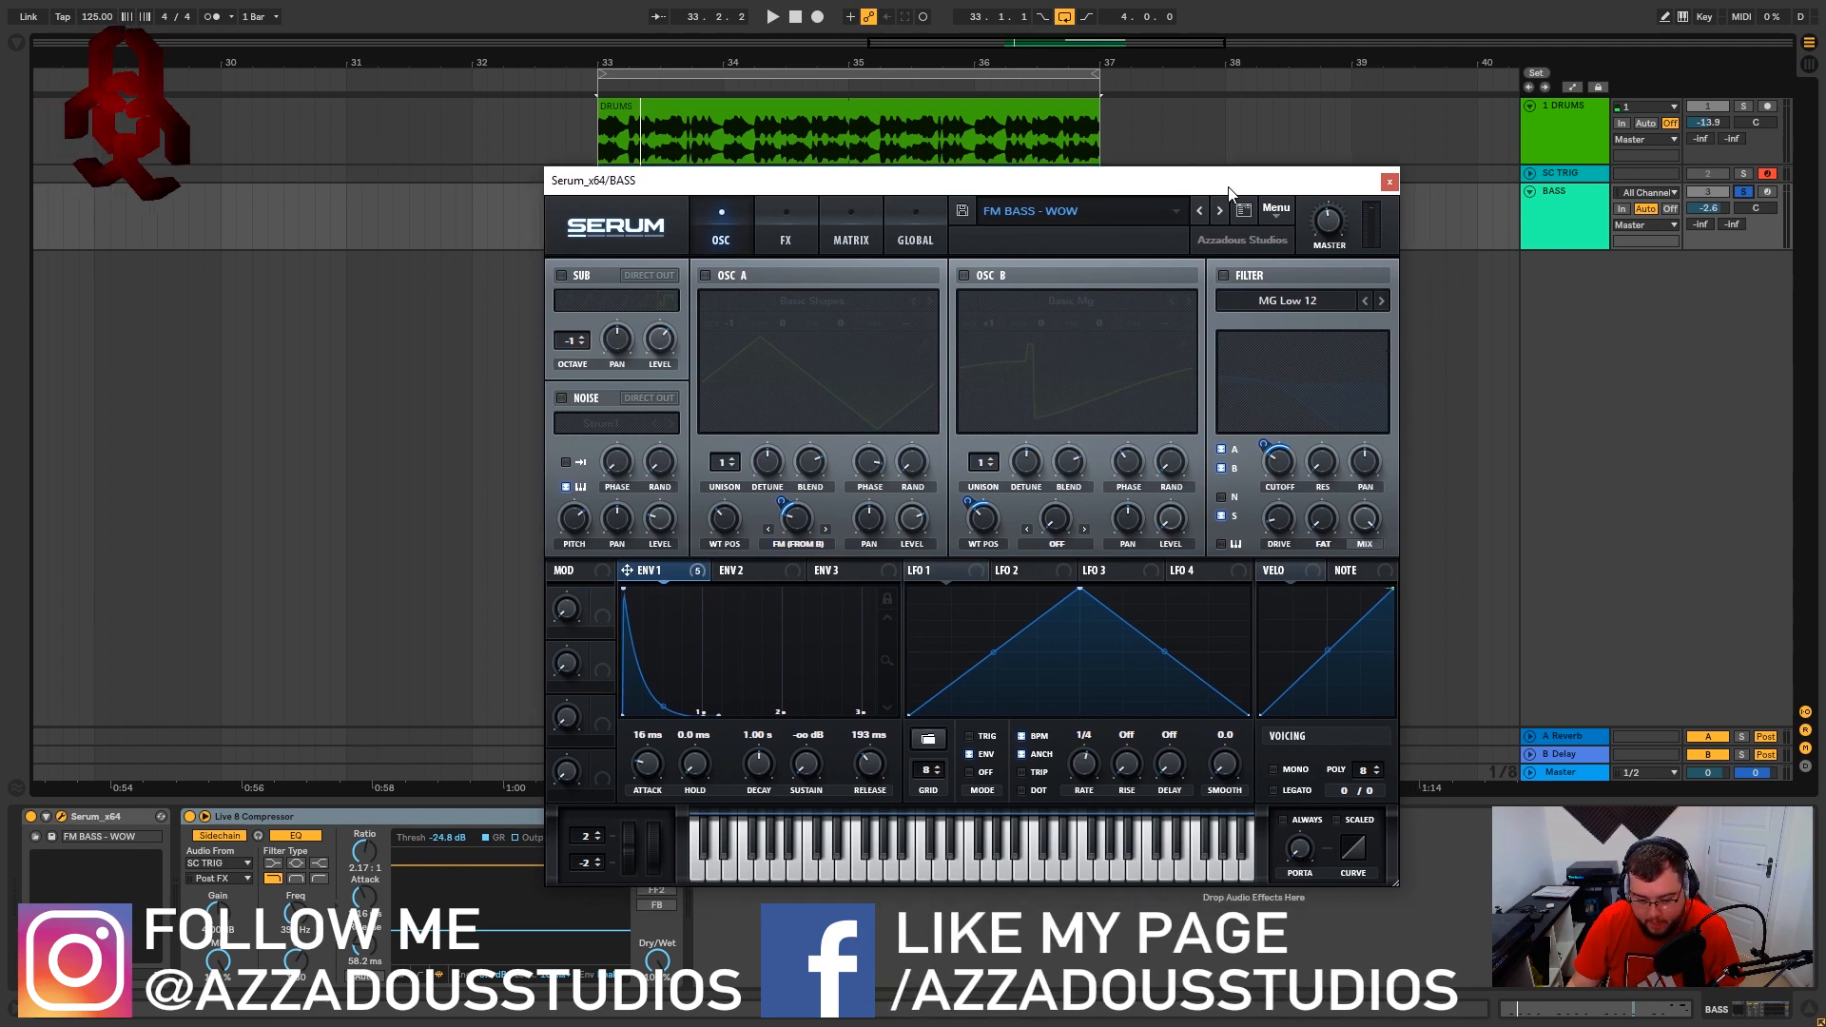
click(799, 229)
click(725, 208)
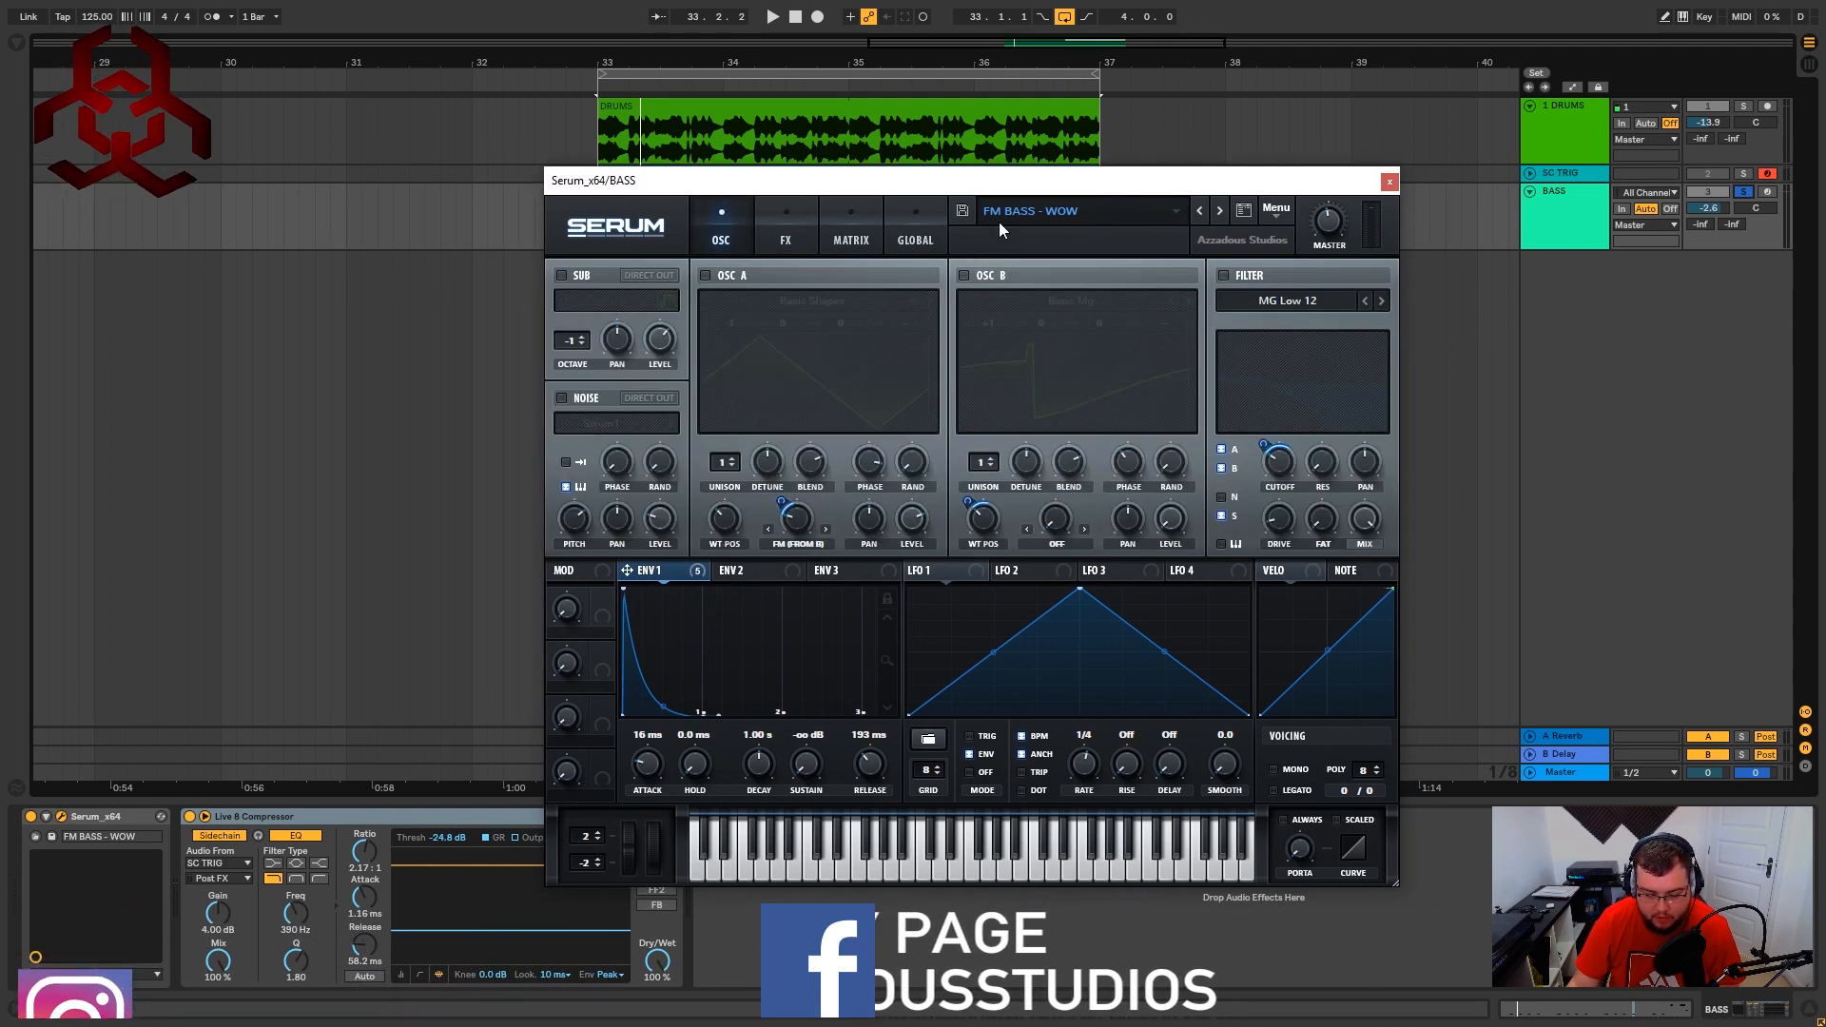
mouse_move(1045, 179)
mouse_down()
mouse_move(1011, 196)
mouse_move(1030, 178)
mouse_up()
Turn on oscillator A and audition its Basic Shapes waveform on its own.
click(690, 274)
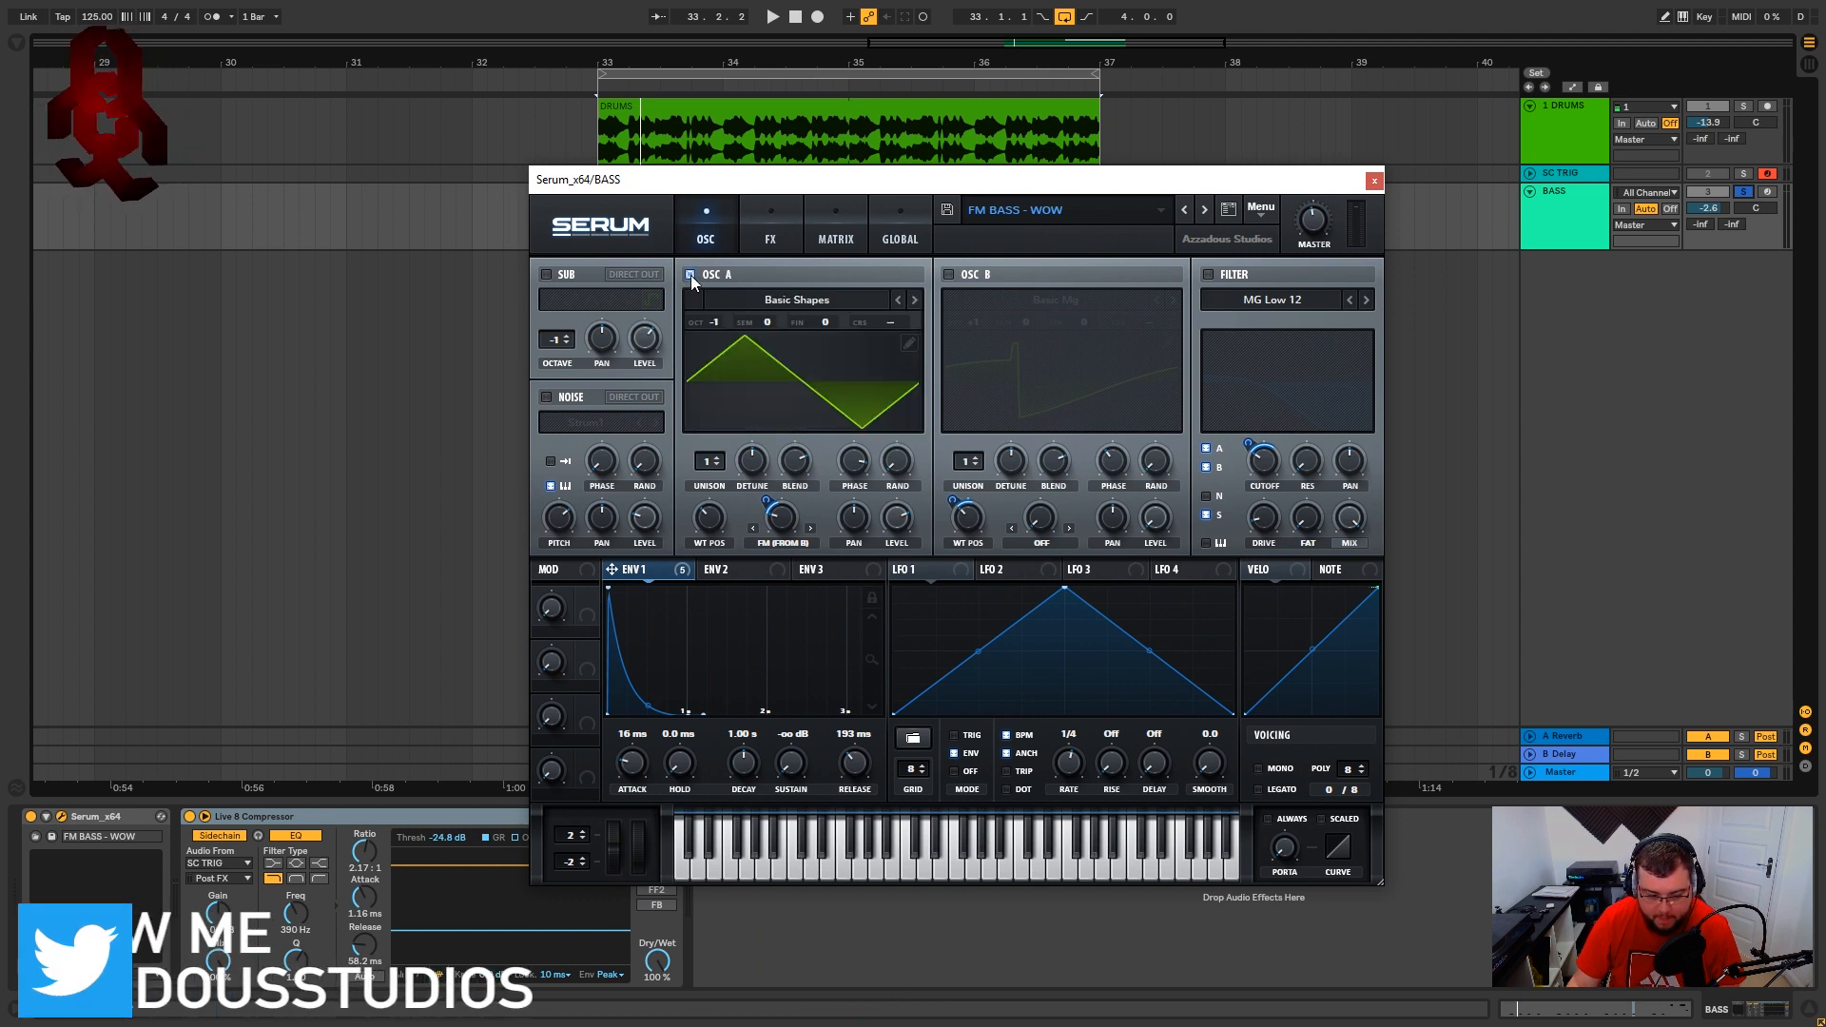
key(space)
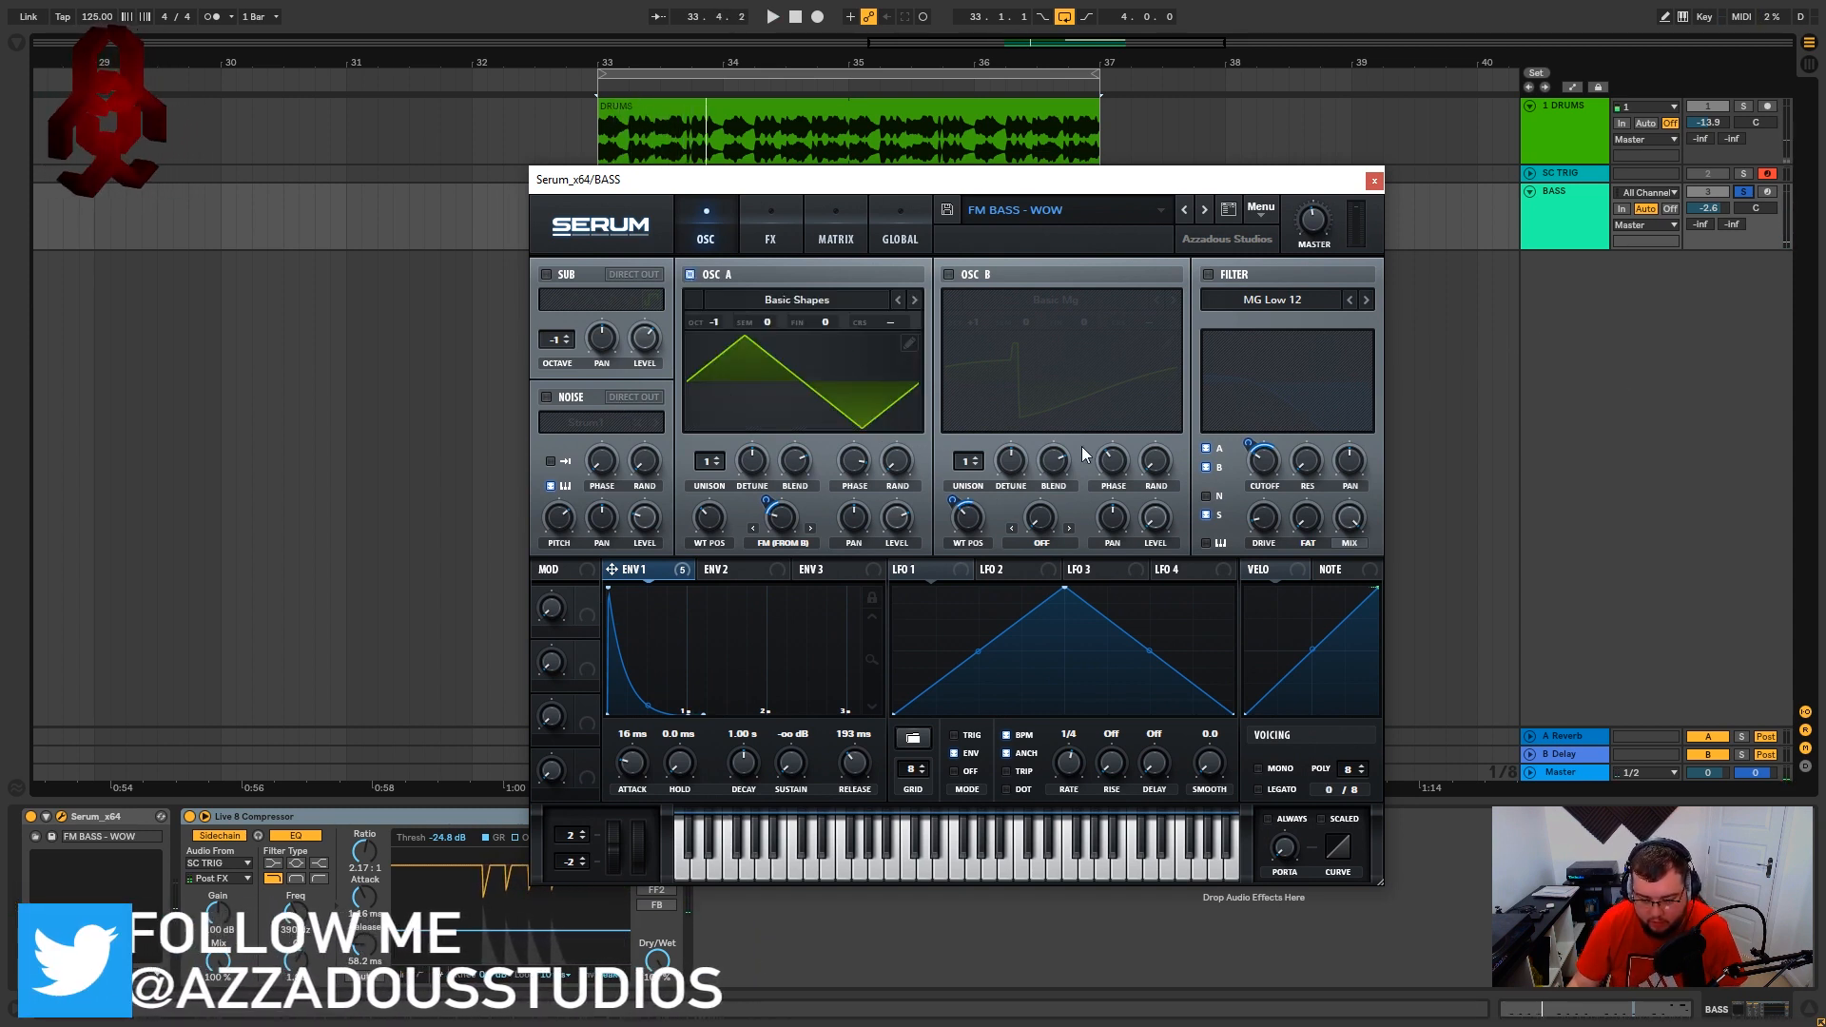
drag(761, 188, 781, 185)
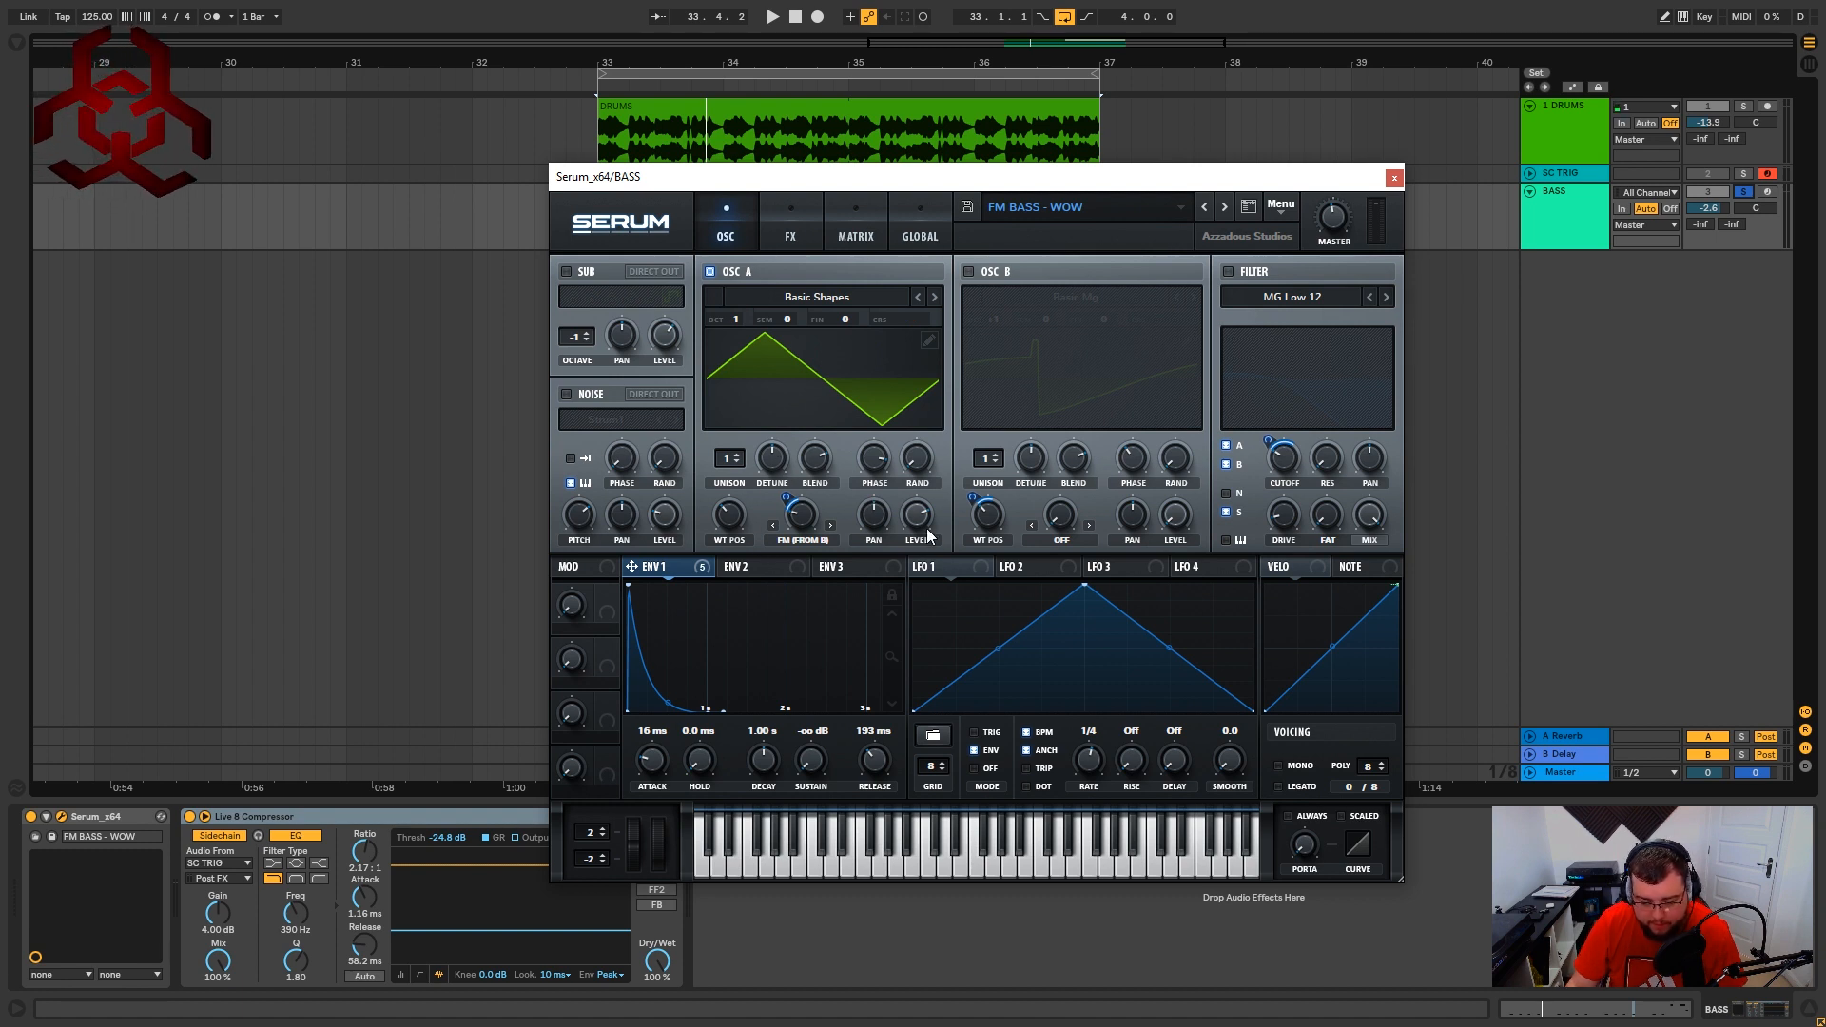
mouse_move(923, 510)
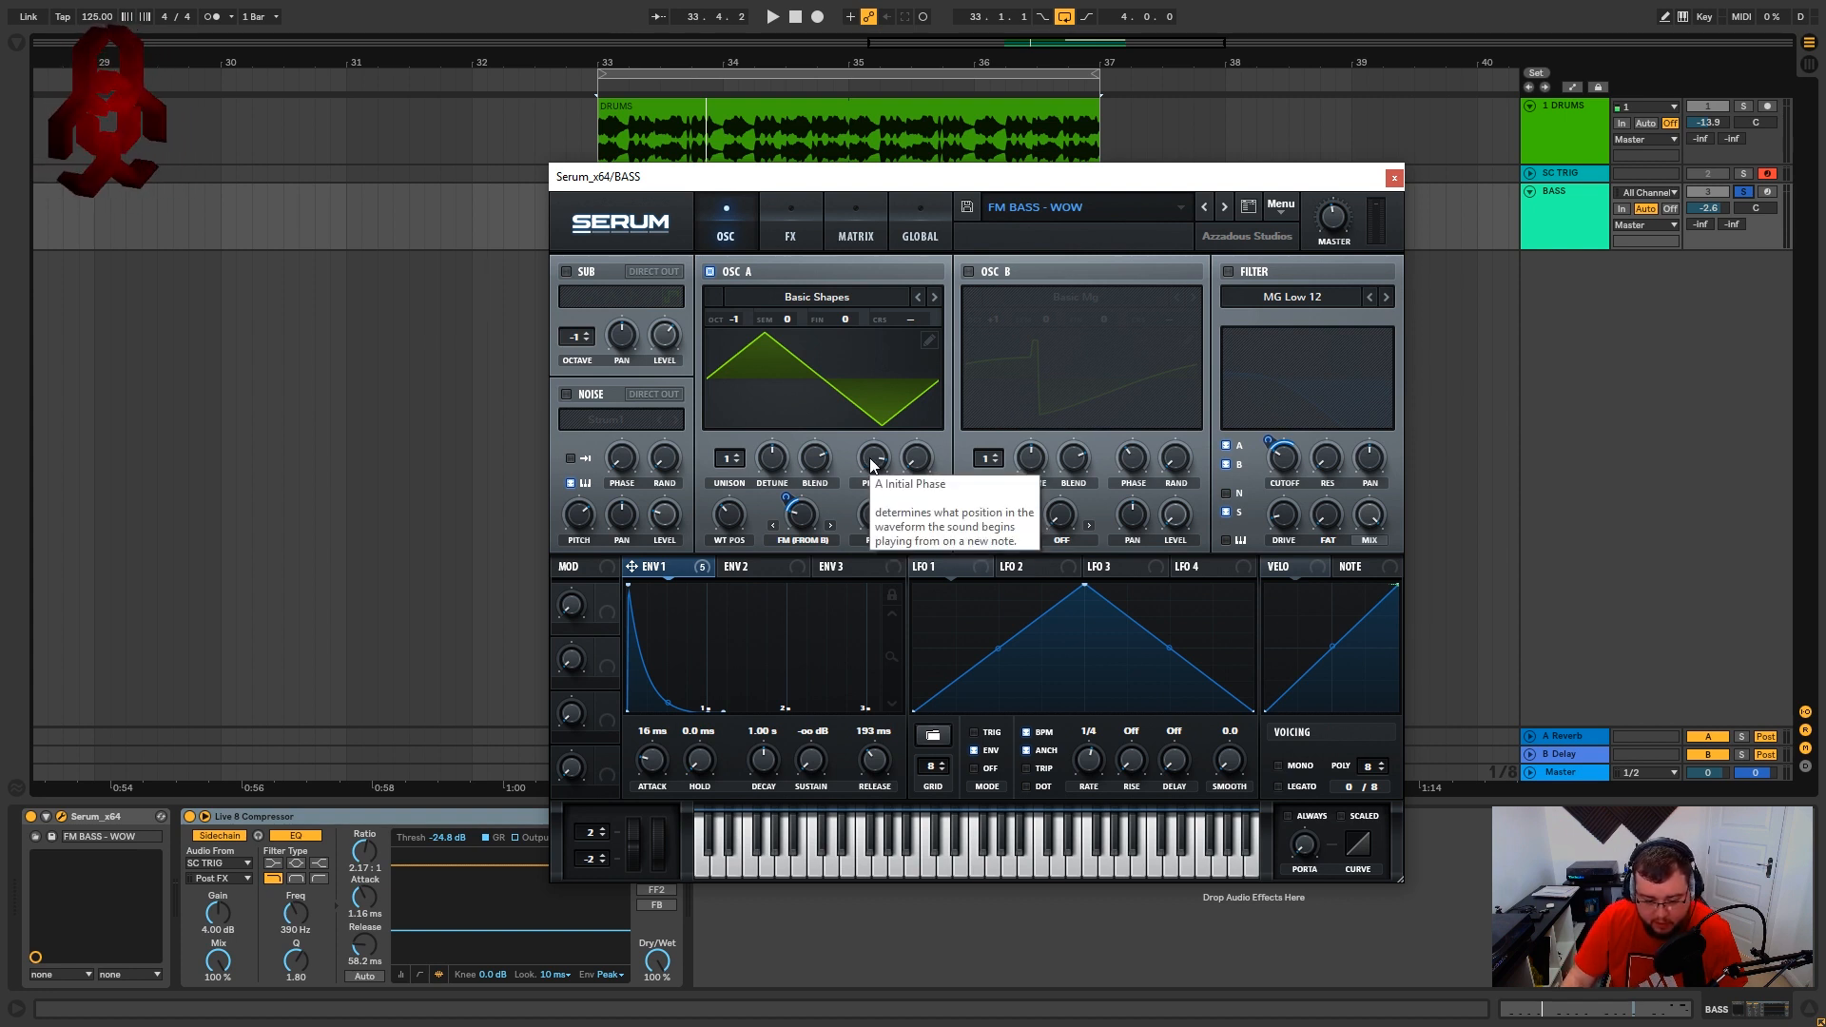
key(space)
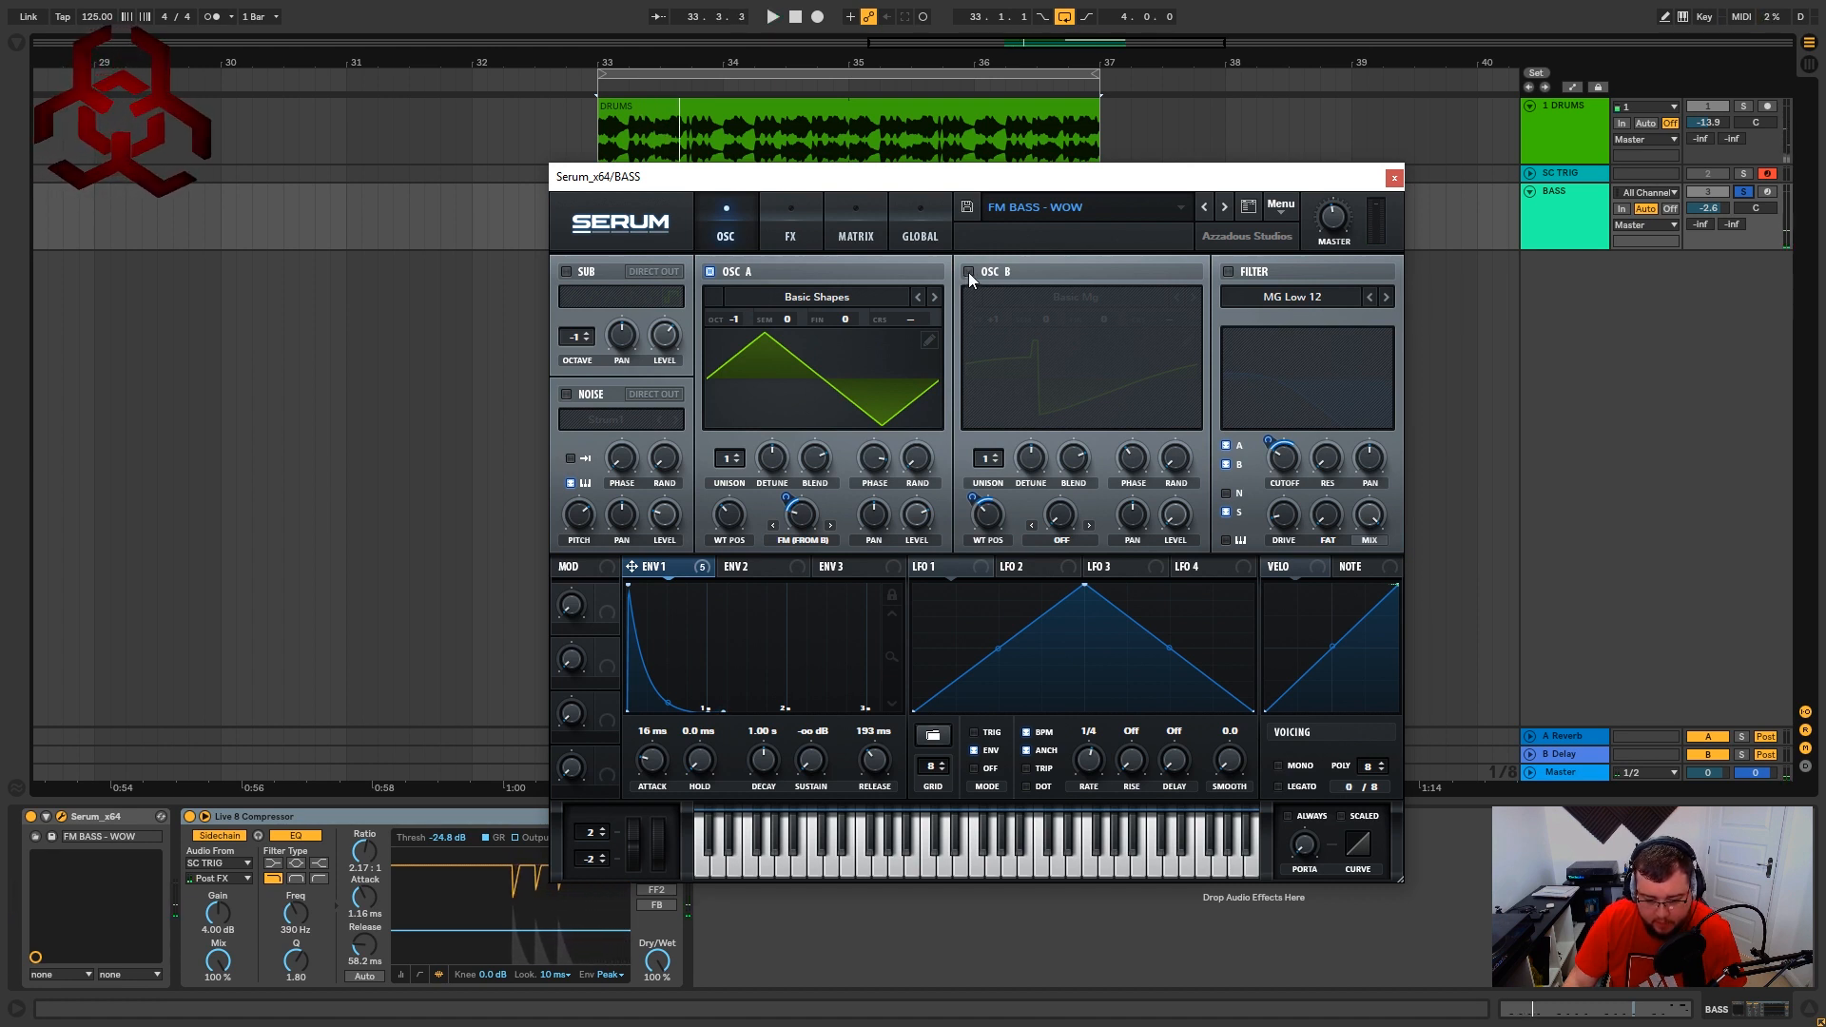
Turn on oscillator B and choose the Analog wavetable Basic Mg for it.
click(968, 272)
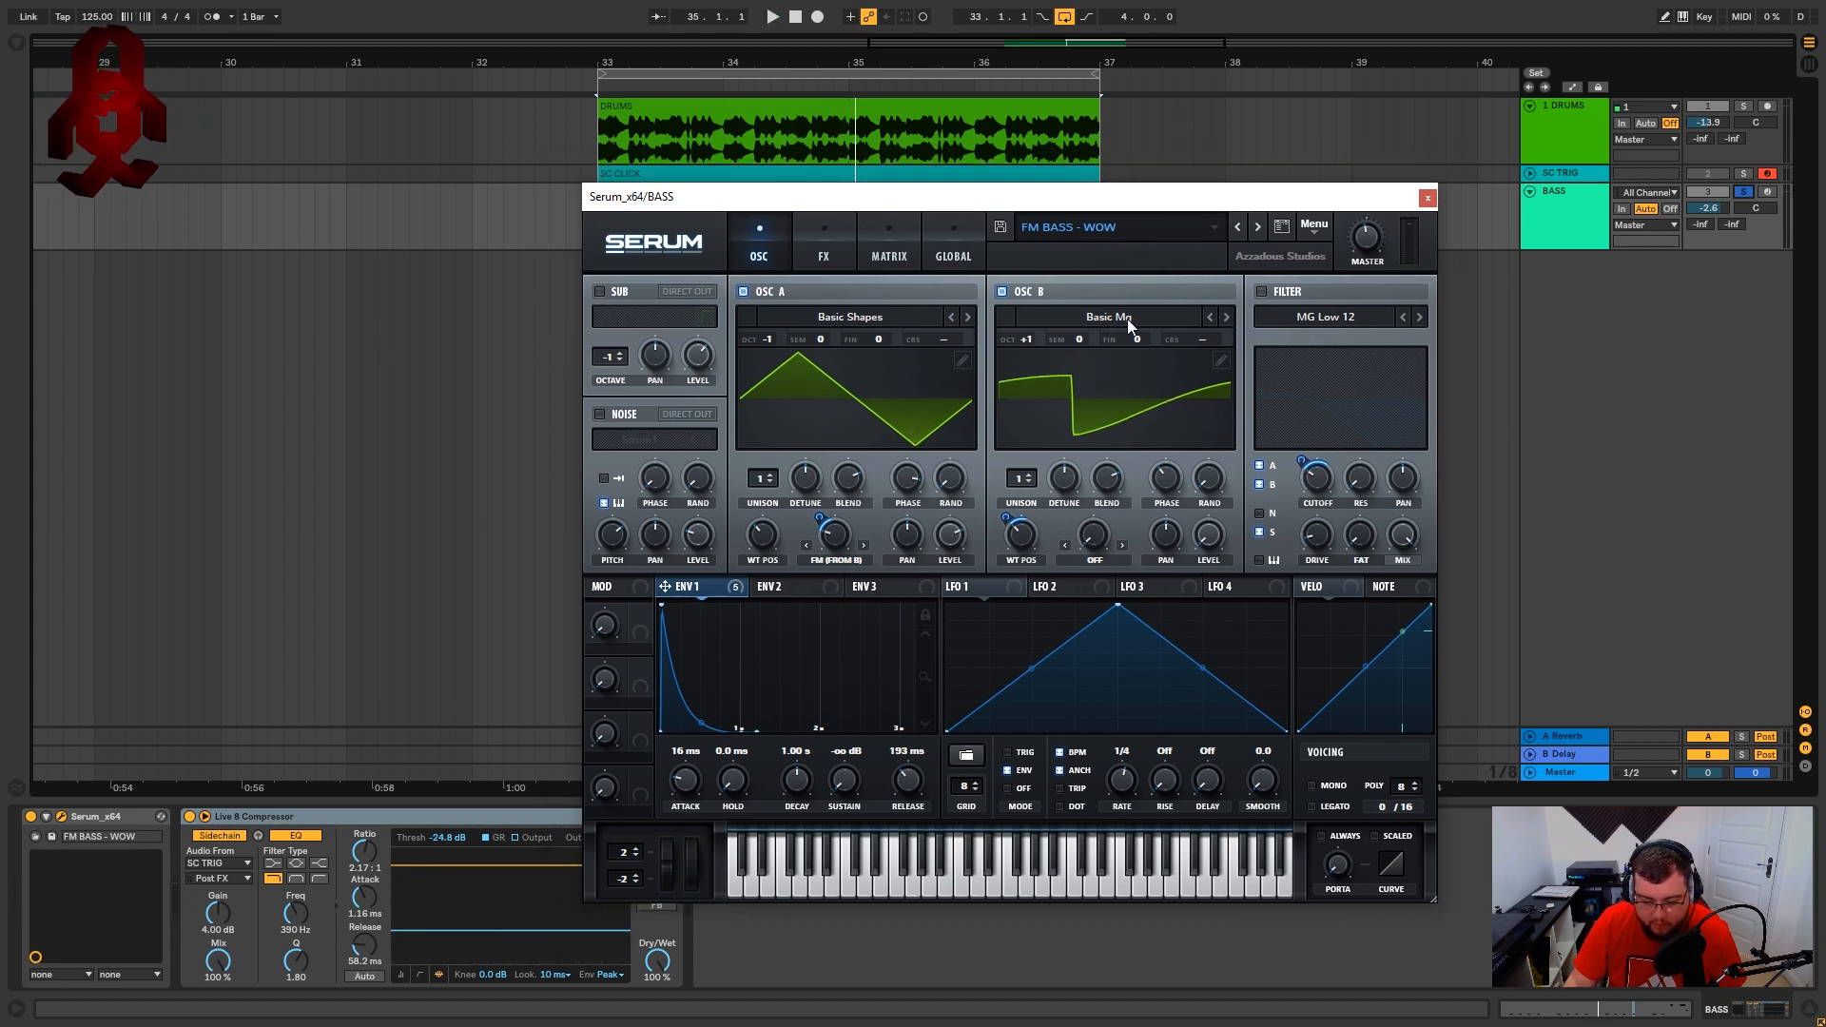
click(1130, 326)
mouse_move(1090, 363)
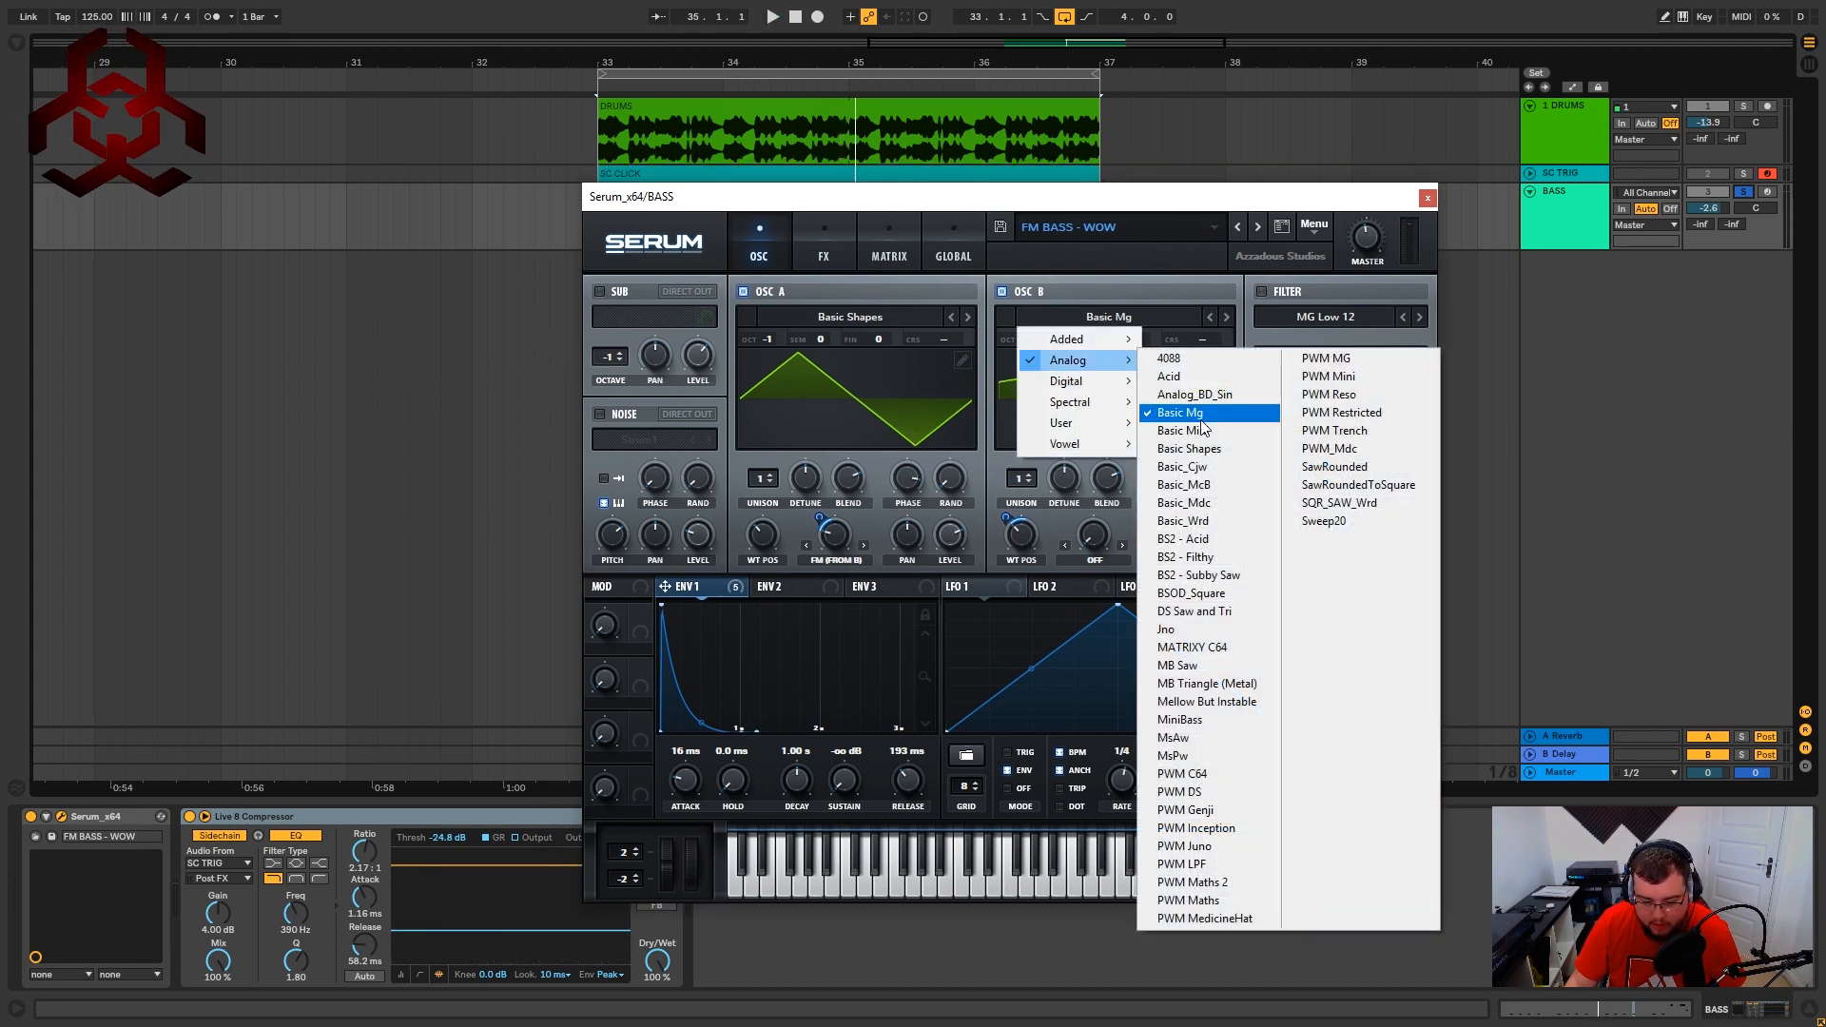
click(1193, 412)
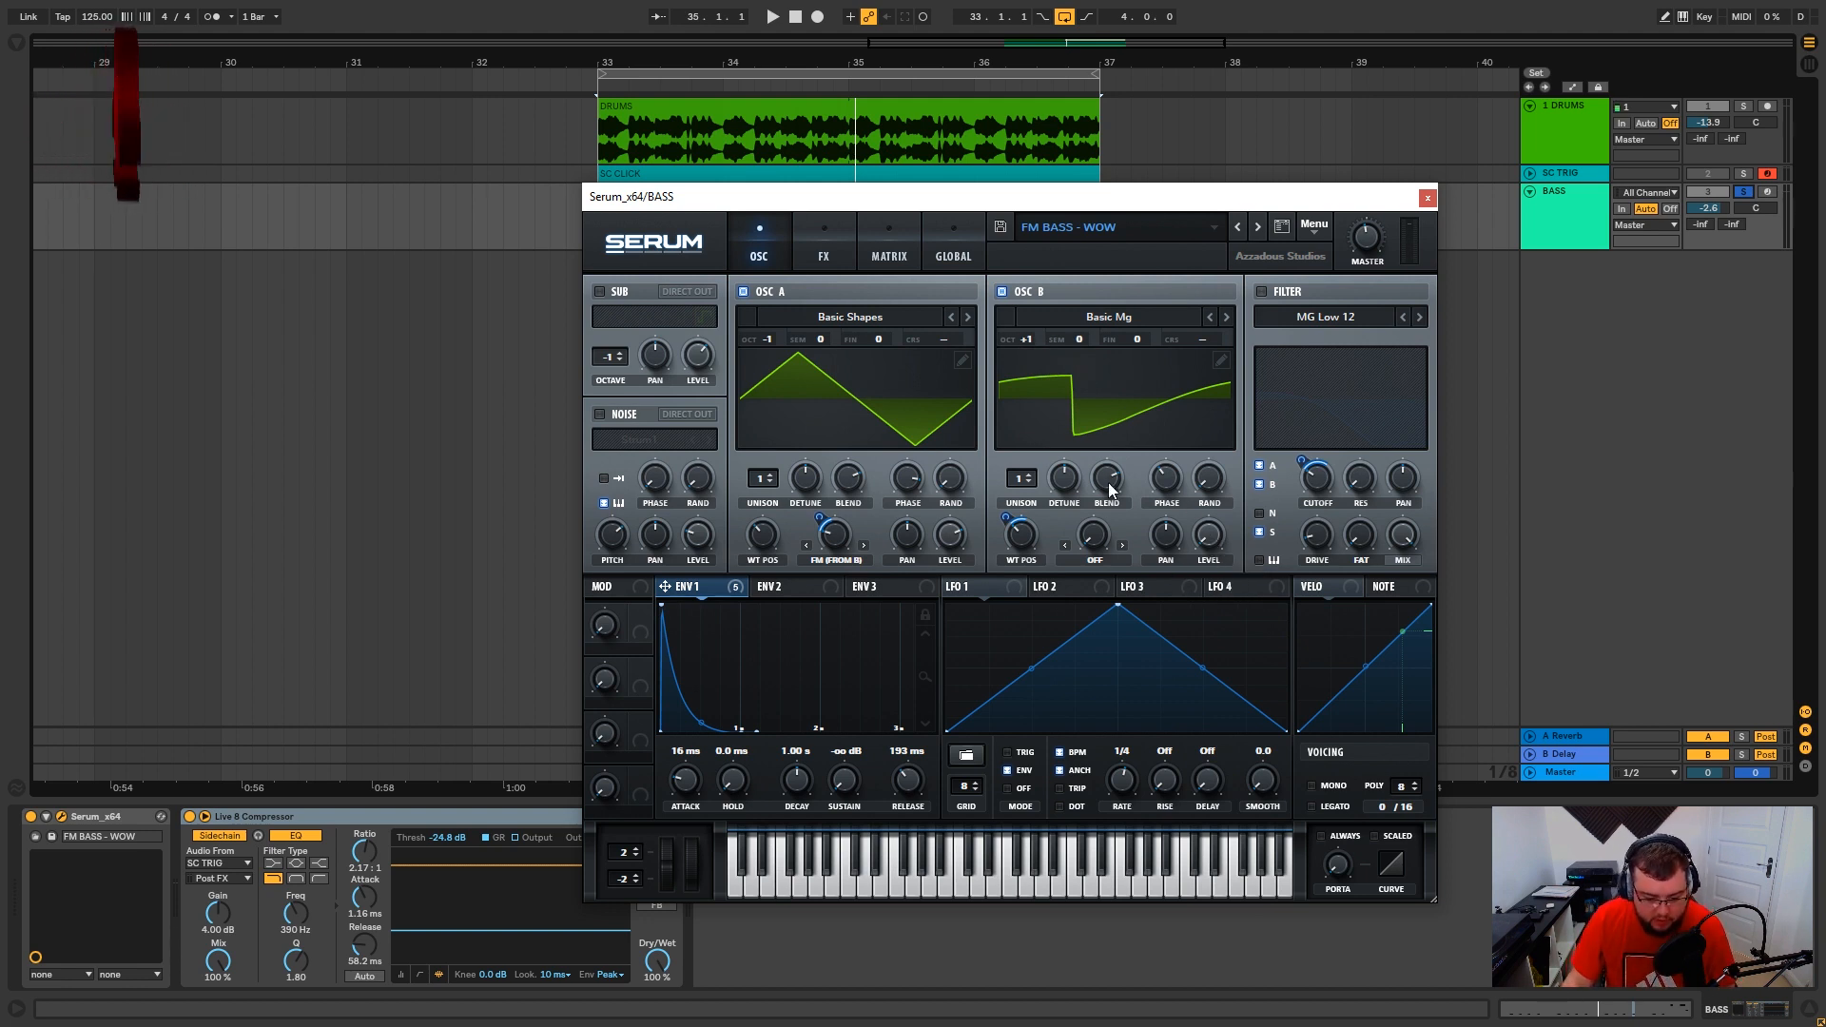
Inspect oscillator A's warp mode choices and the shapes of Envelopes 2 and 1, keeping FM (from B).
click(827, 562)
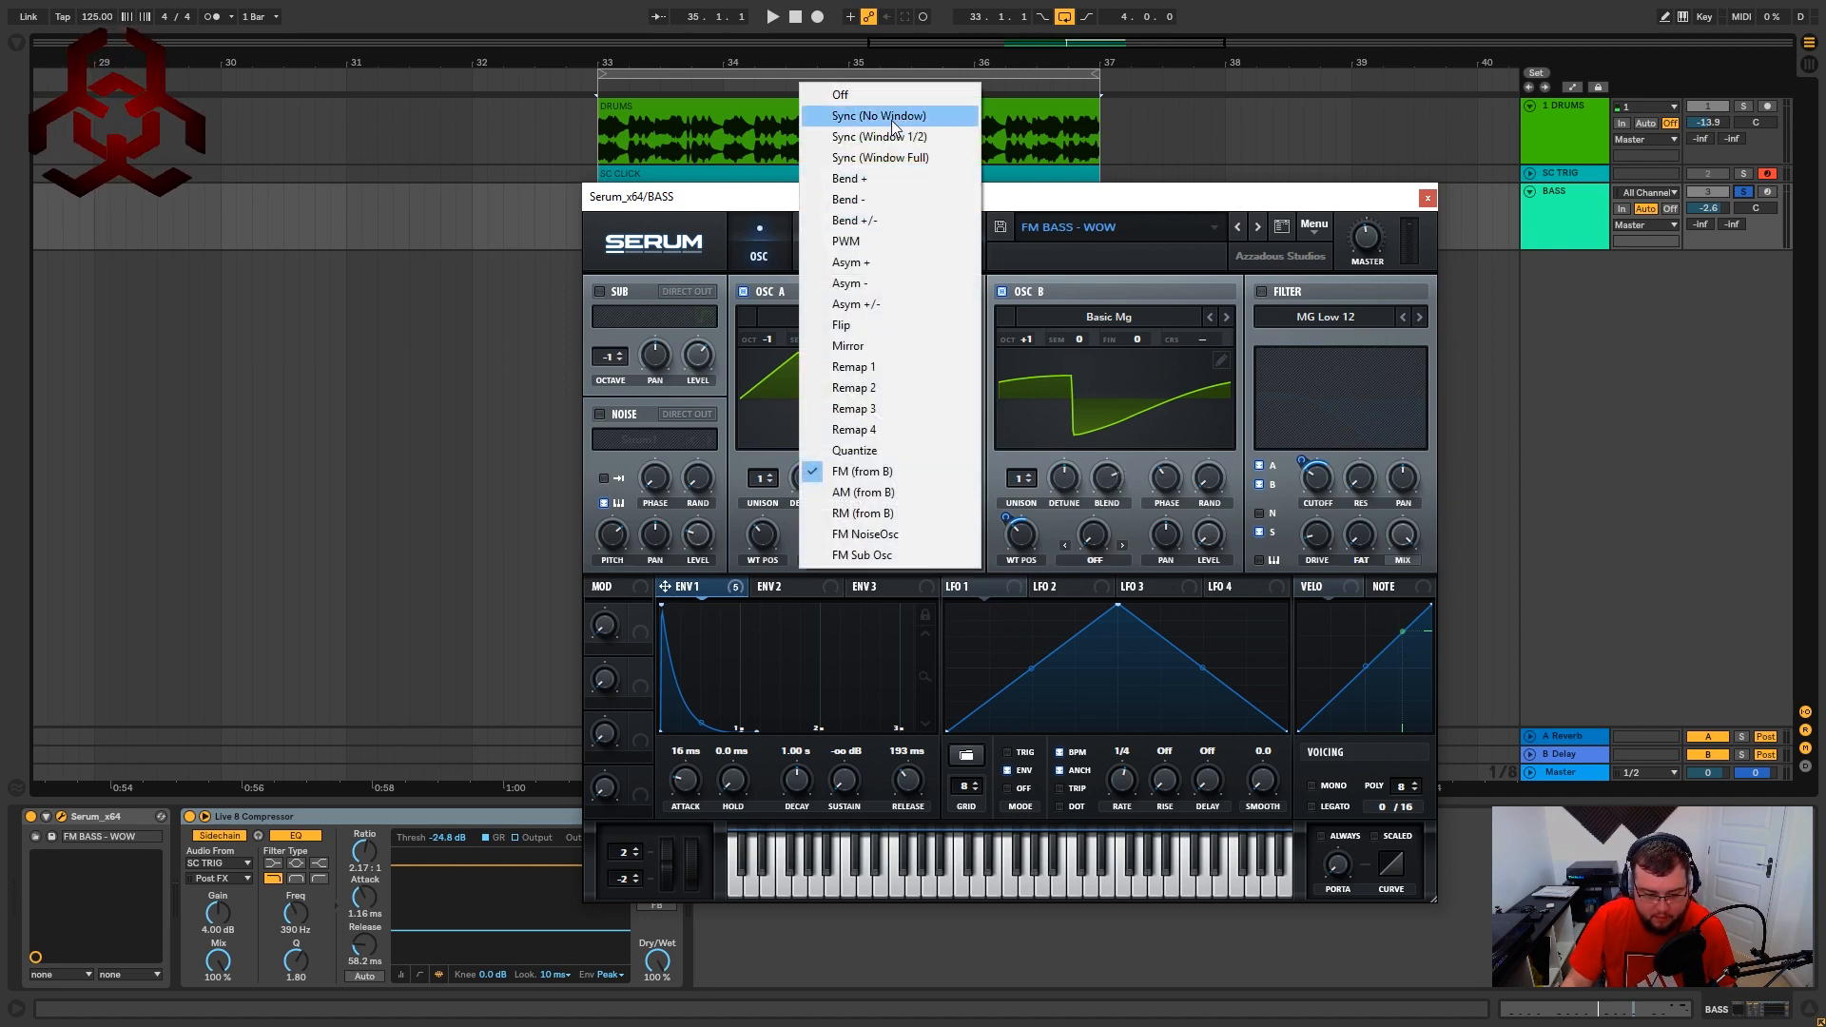
click(795, 579)
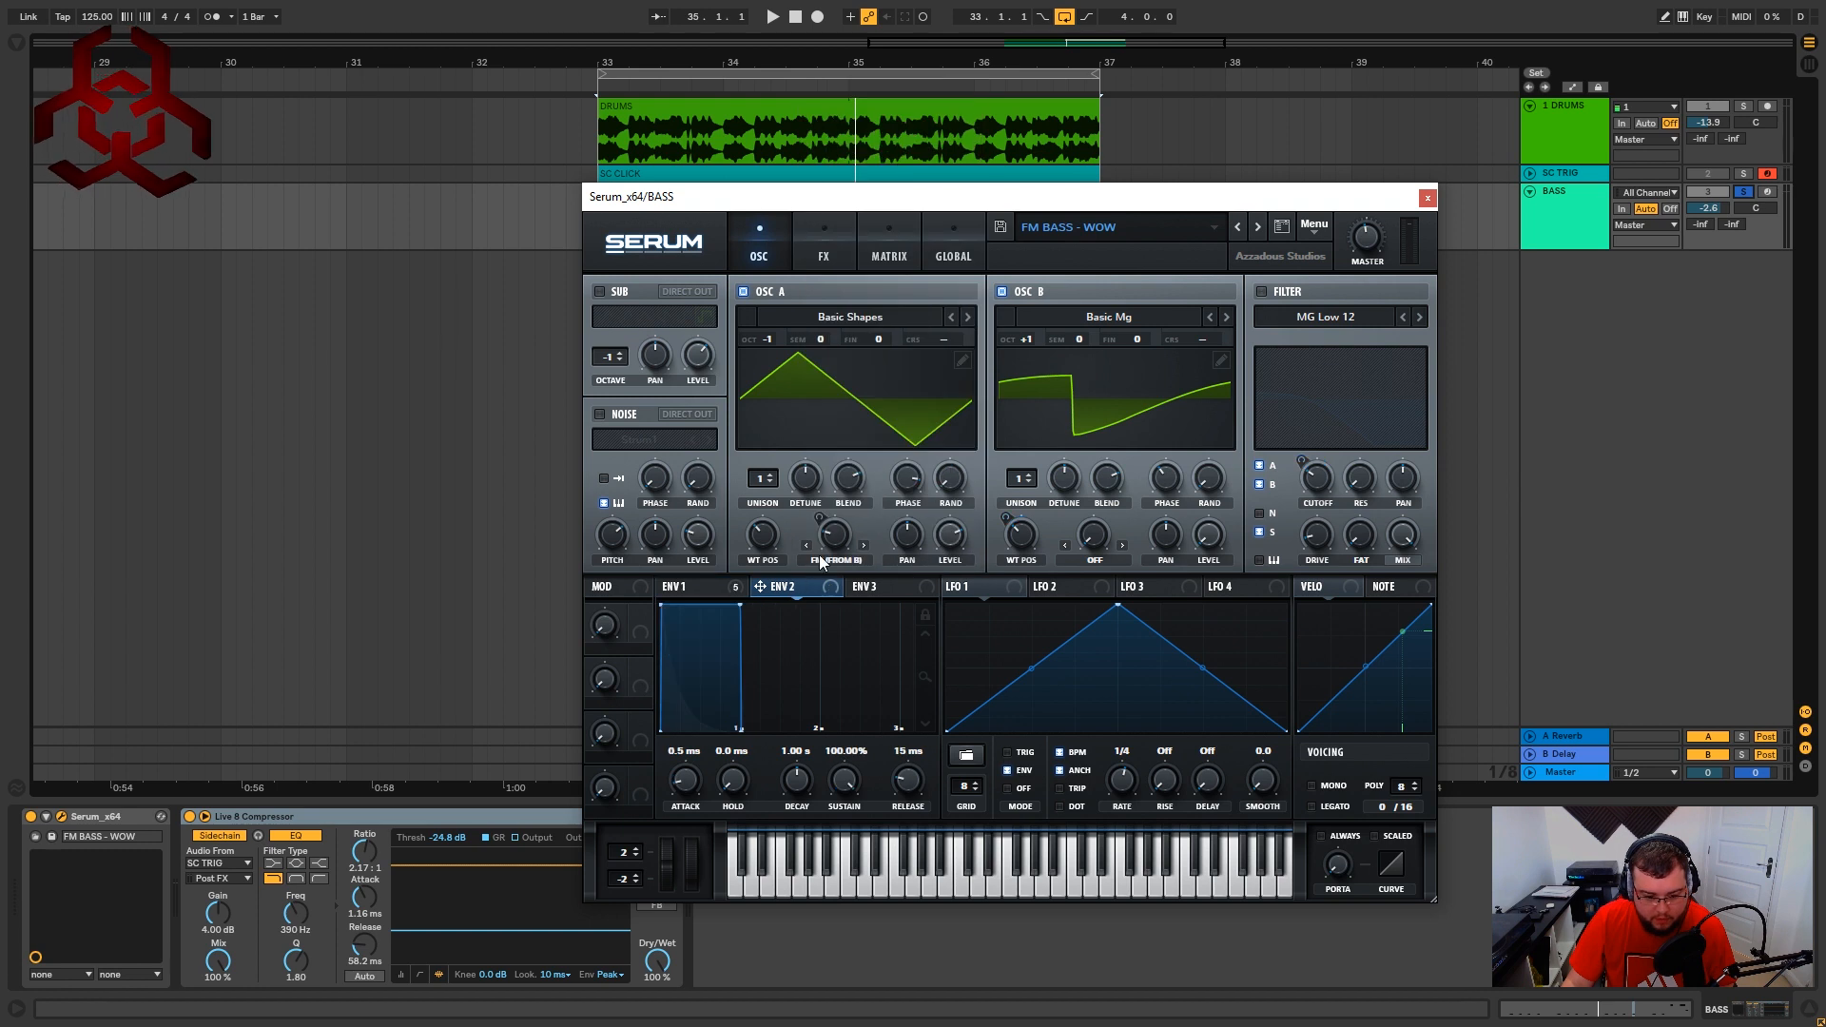
click(723, 587)
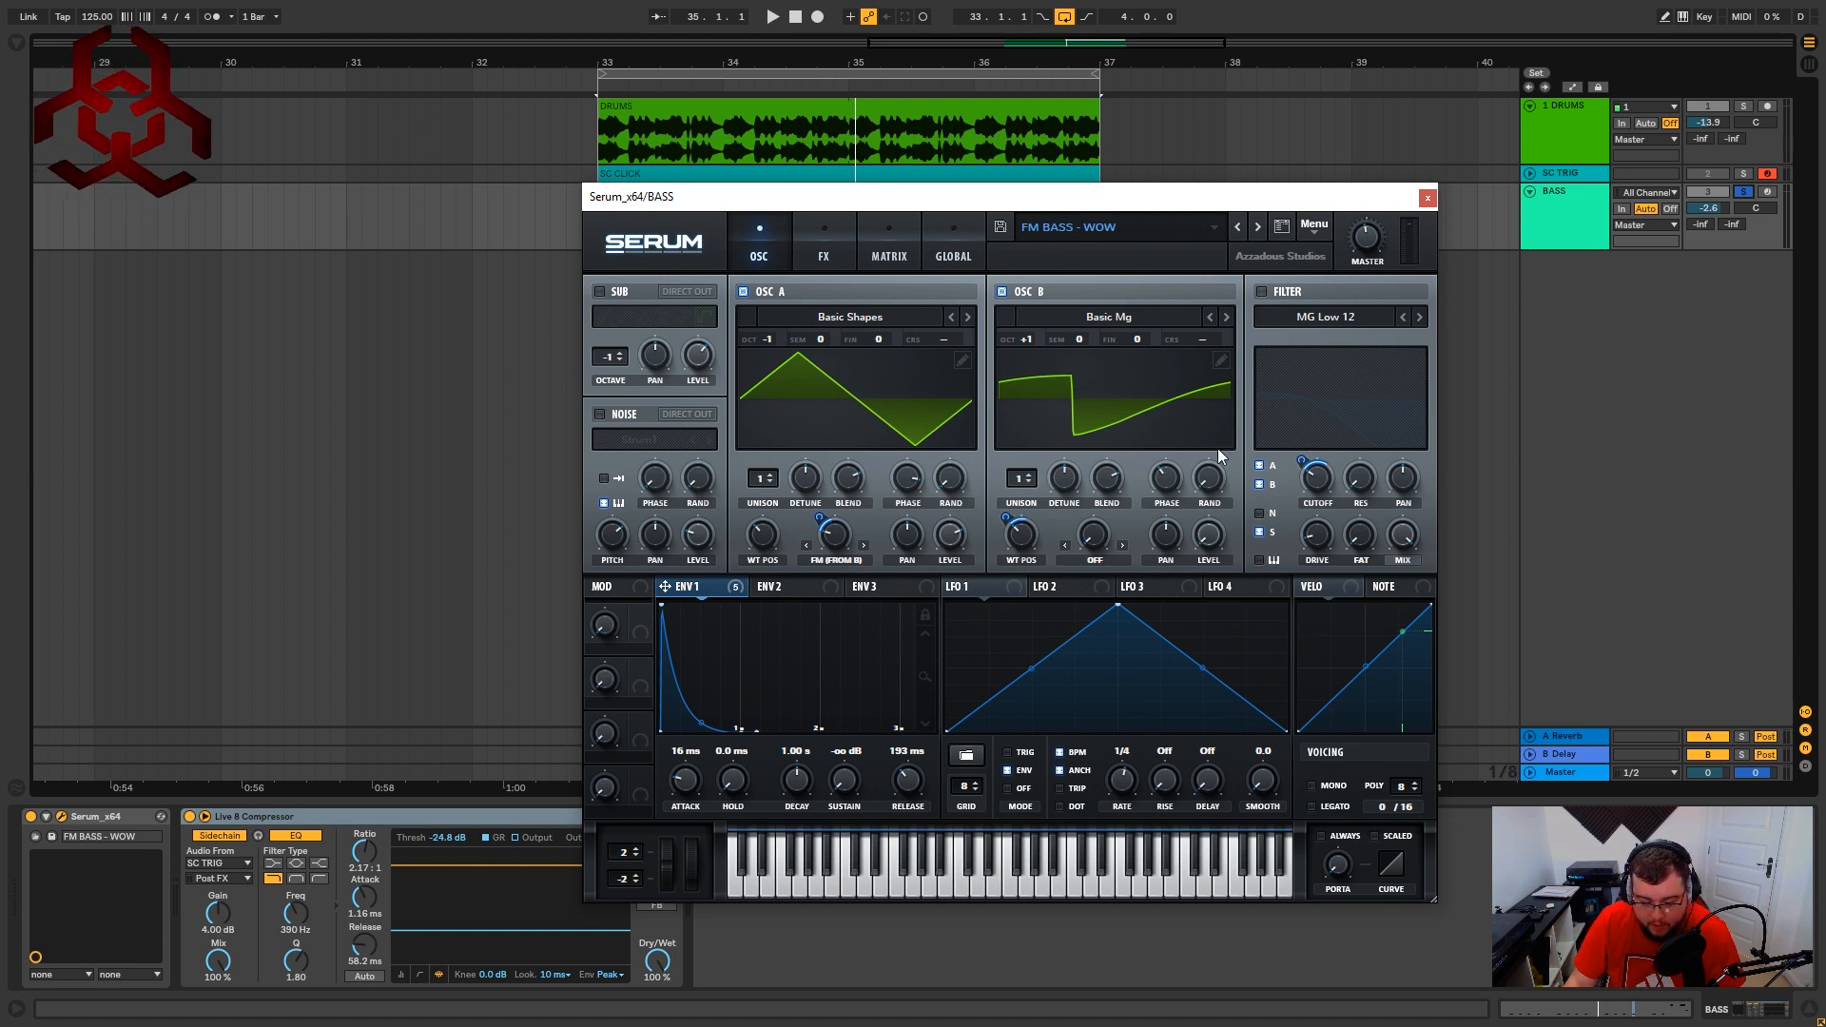
Audition the bass loop with both oscillators while checking Envelope 1's release time.
mouse_move(1206, 490)
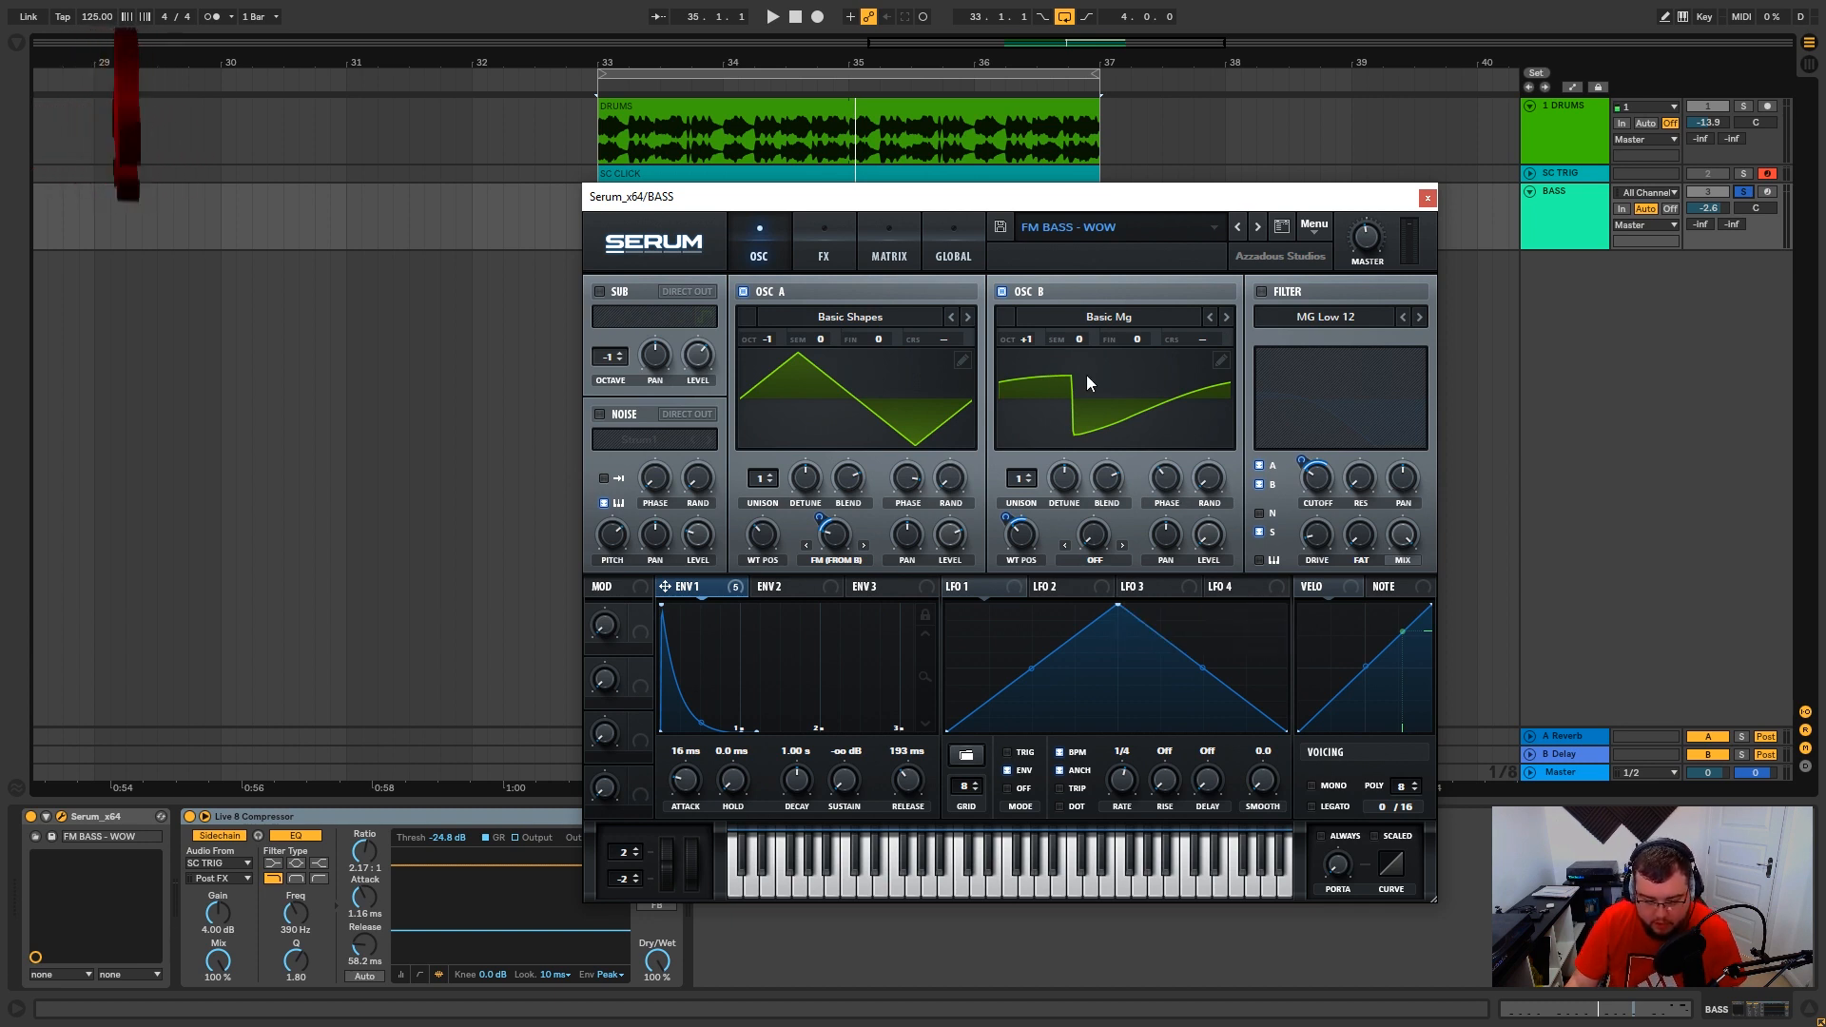
key(space)
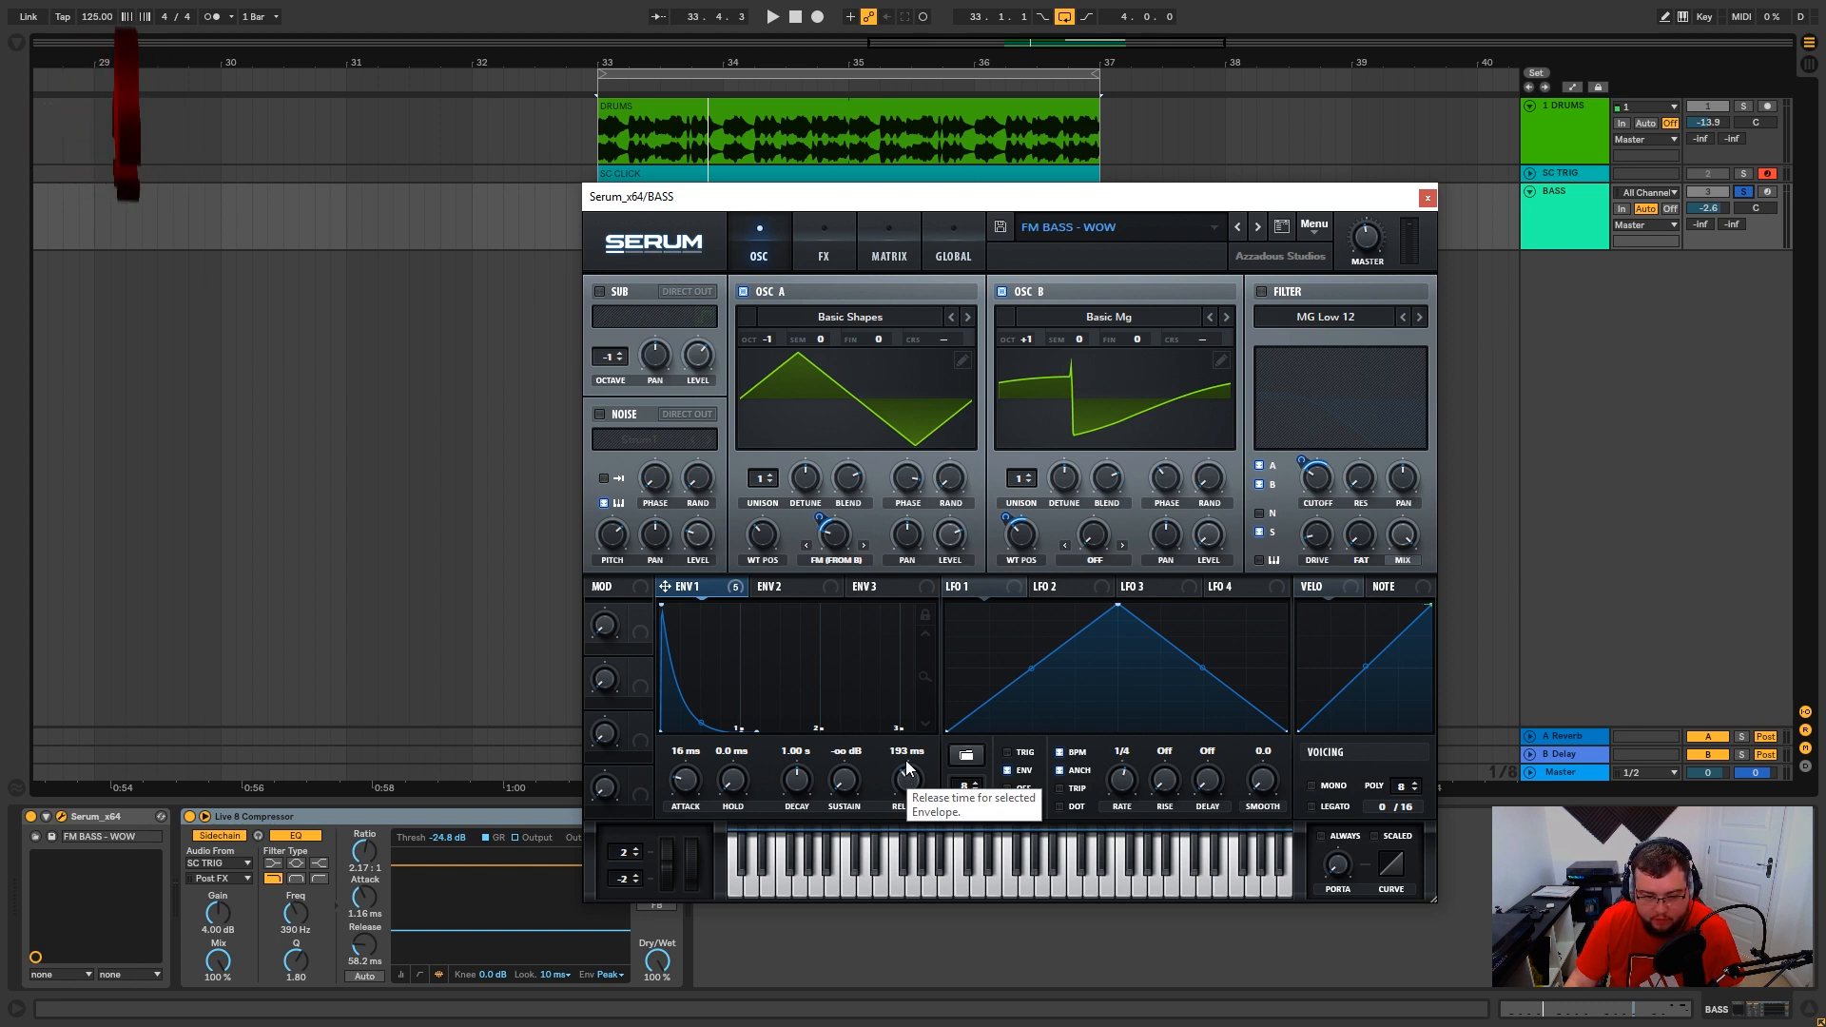
key(space)
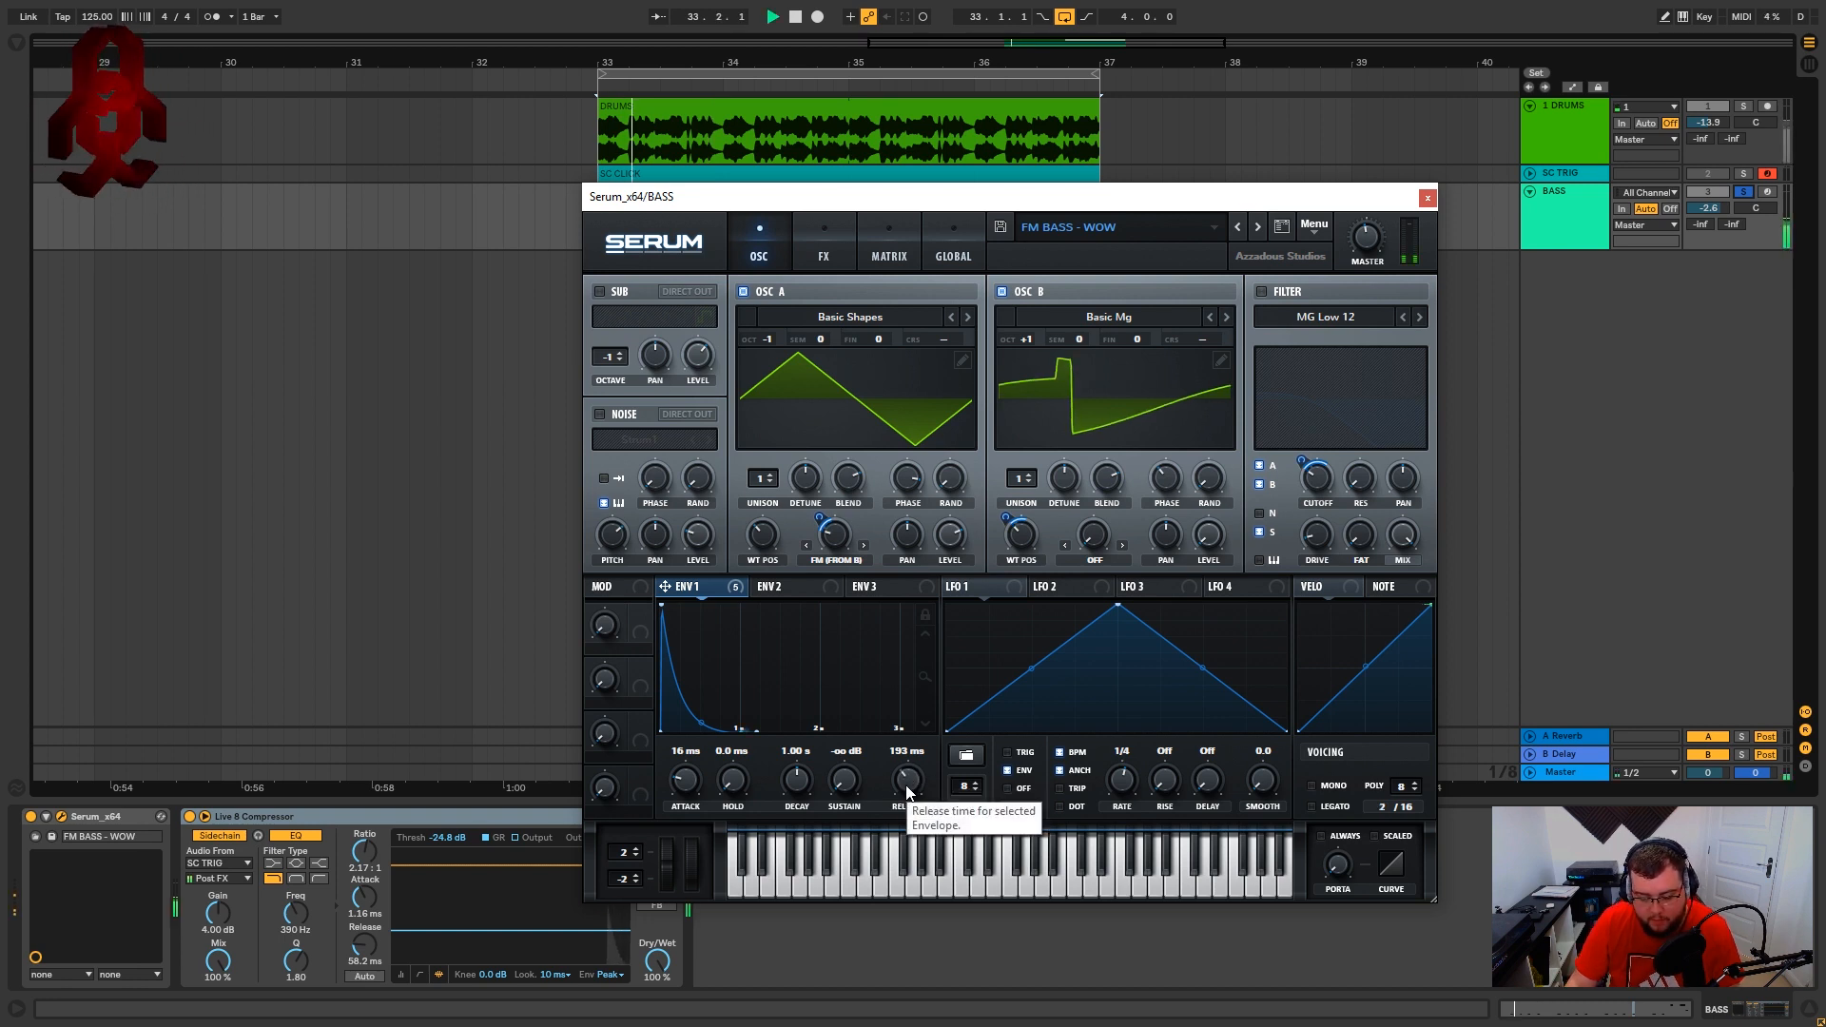
drag(909, 782, 912, 797)
key(space)
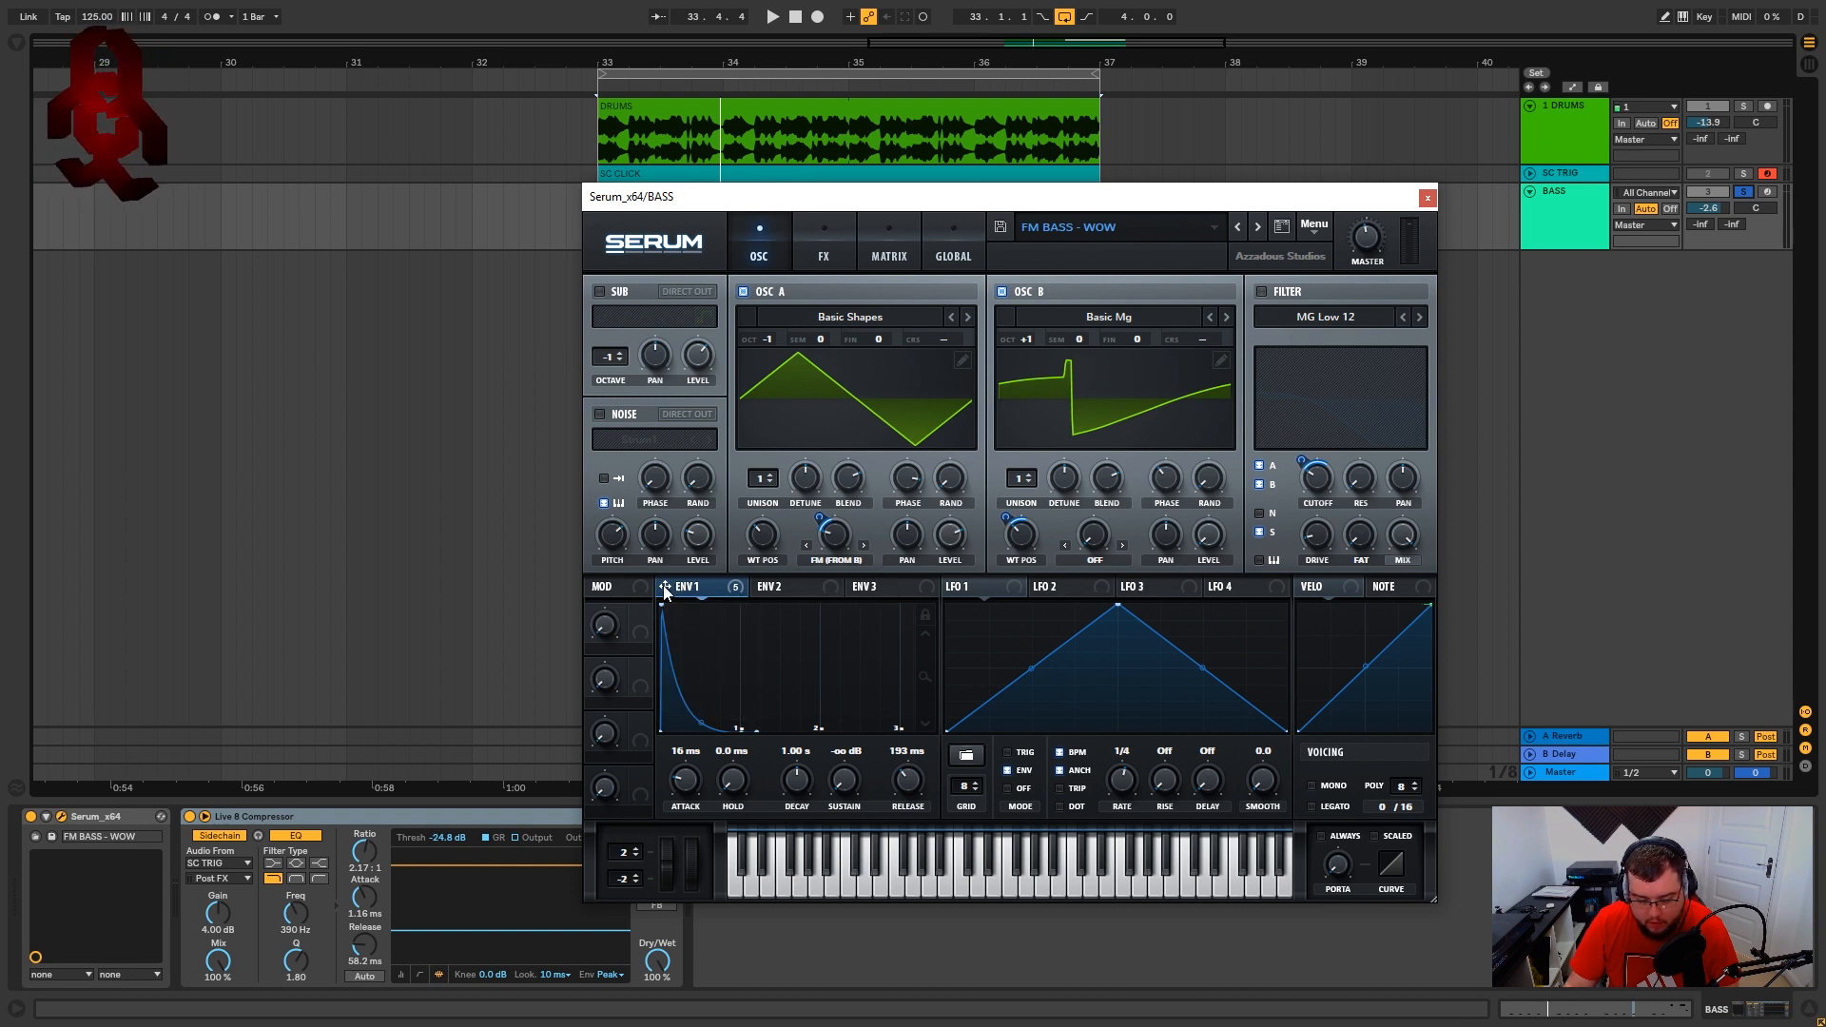
Set the Envelope 1 modulation amount on oscillator A's FM (from B) warp to 24 while auditioning the loop.
right_click(823, 538)
click(922, 573)
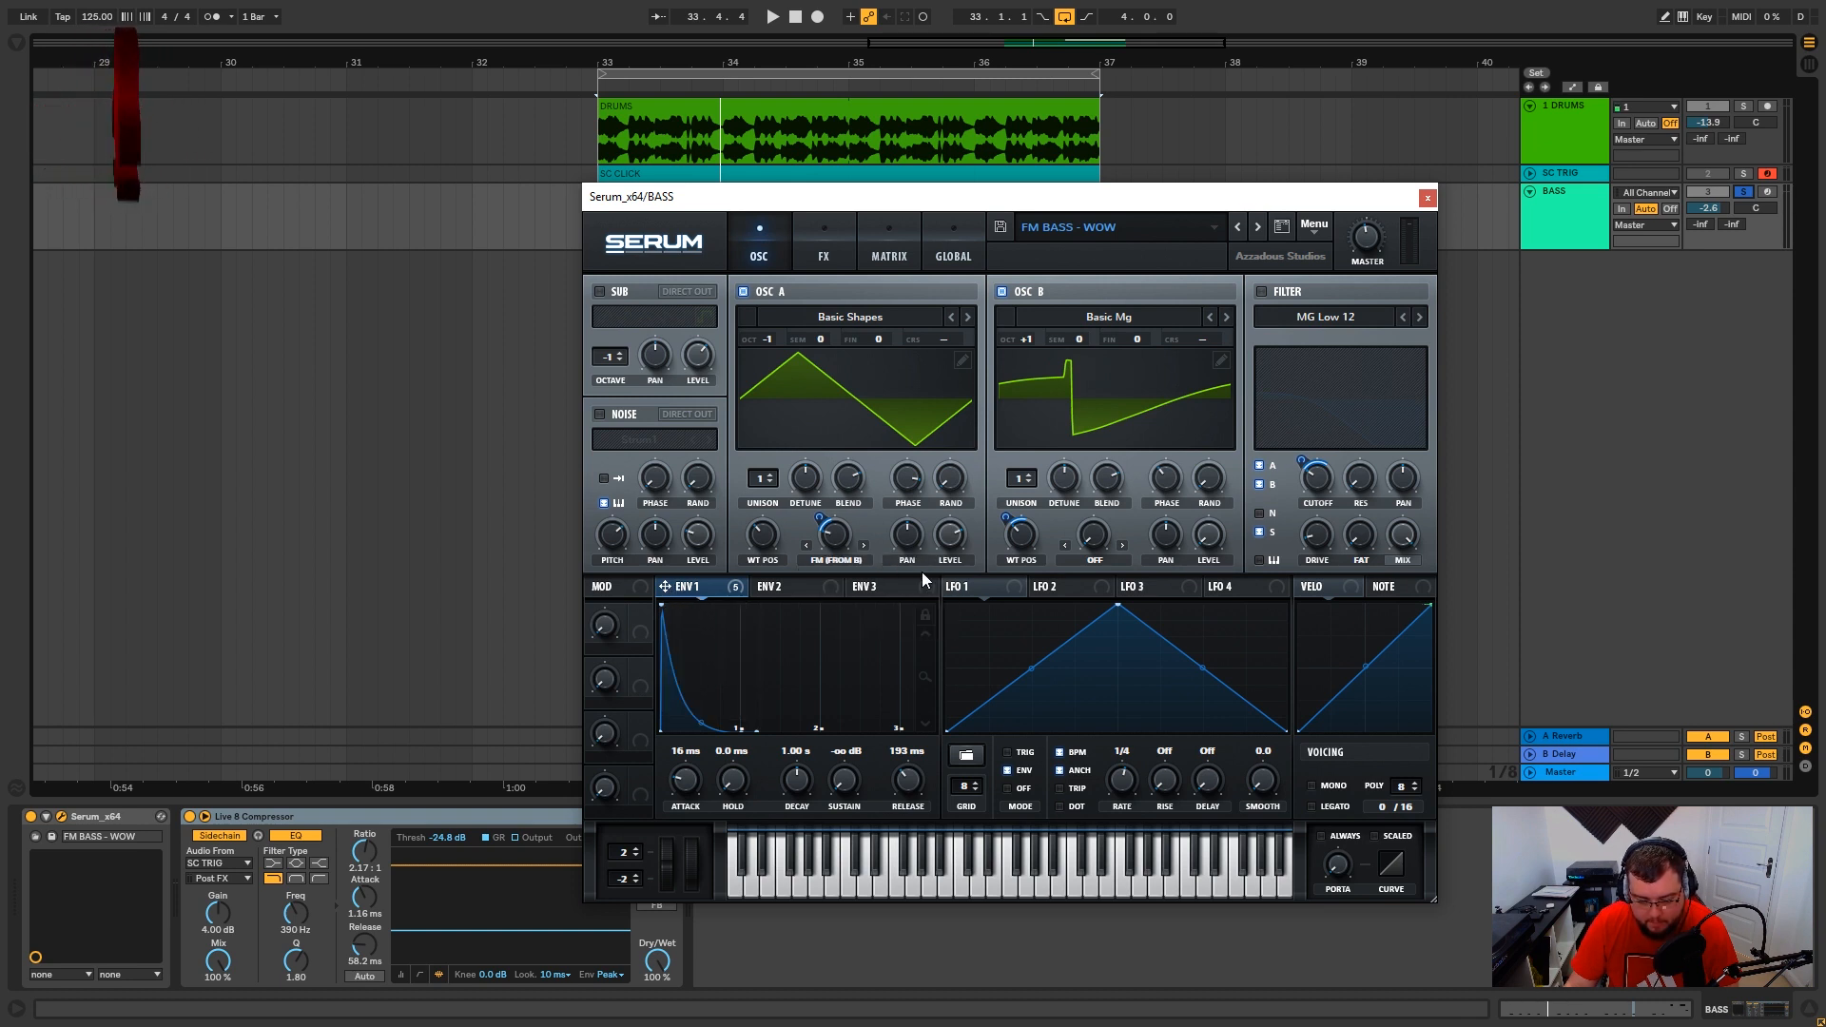
mouse_move(837, 539)
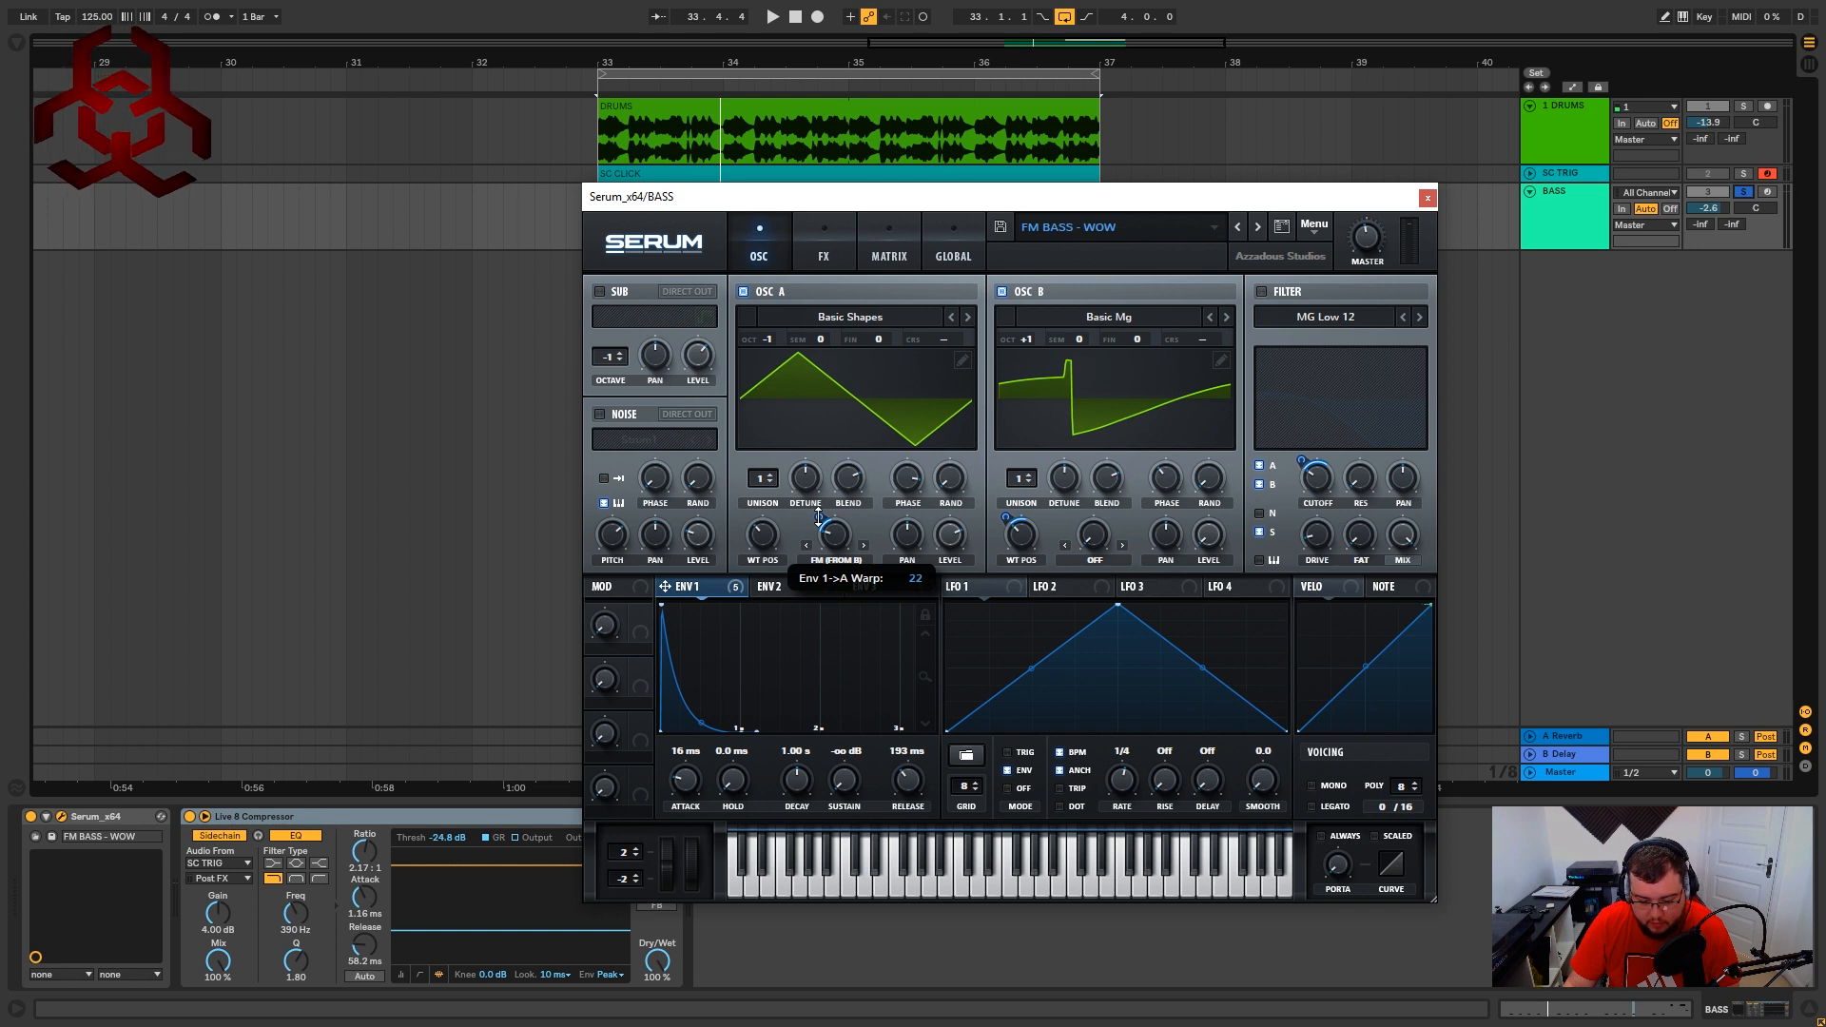
key(space)
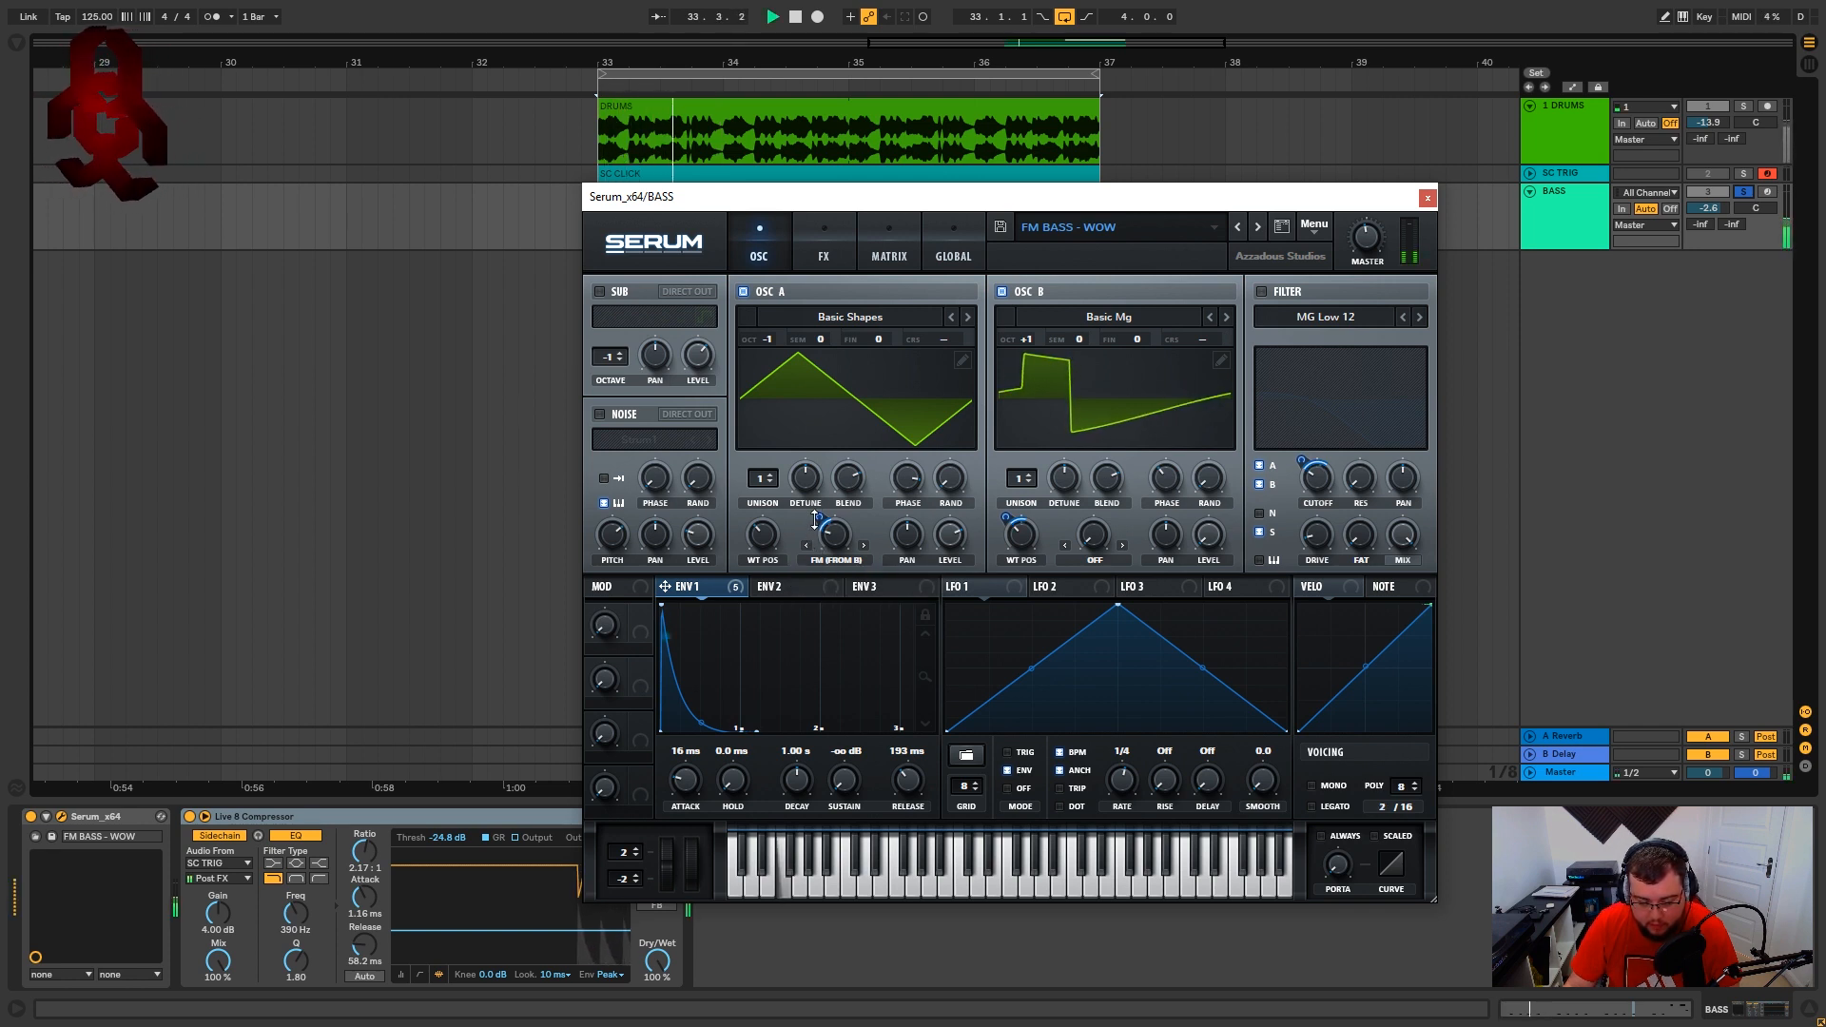
drag(818, 518, 829, 509)
key(space)
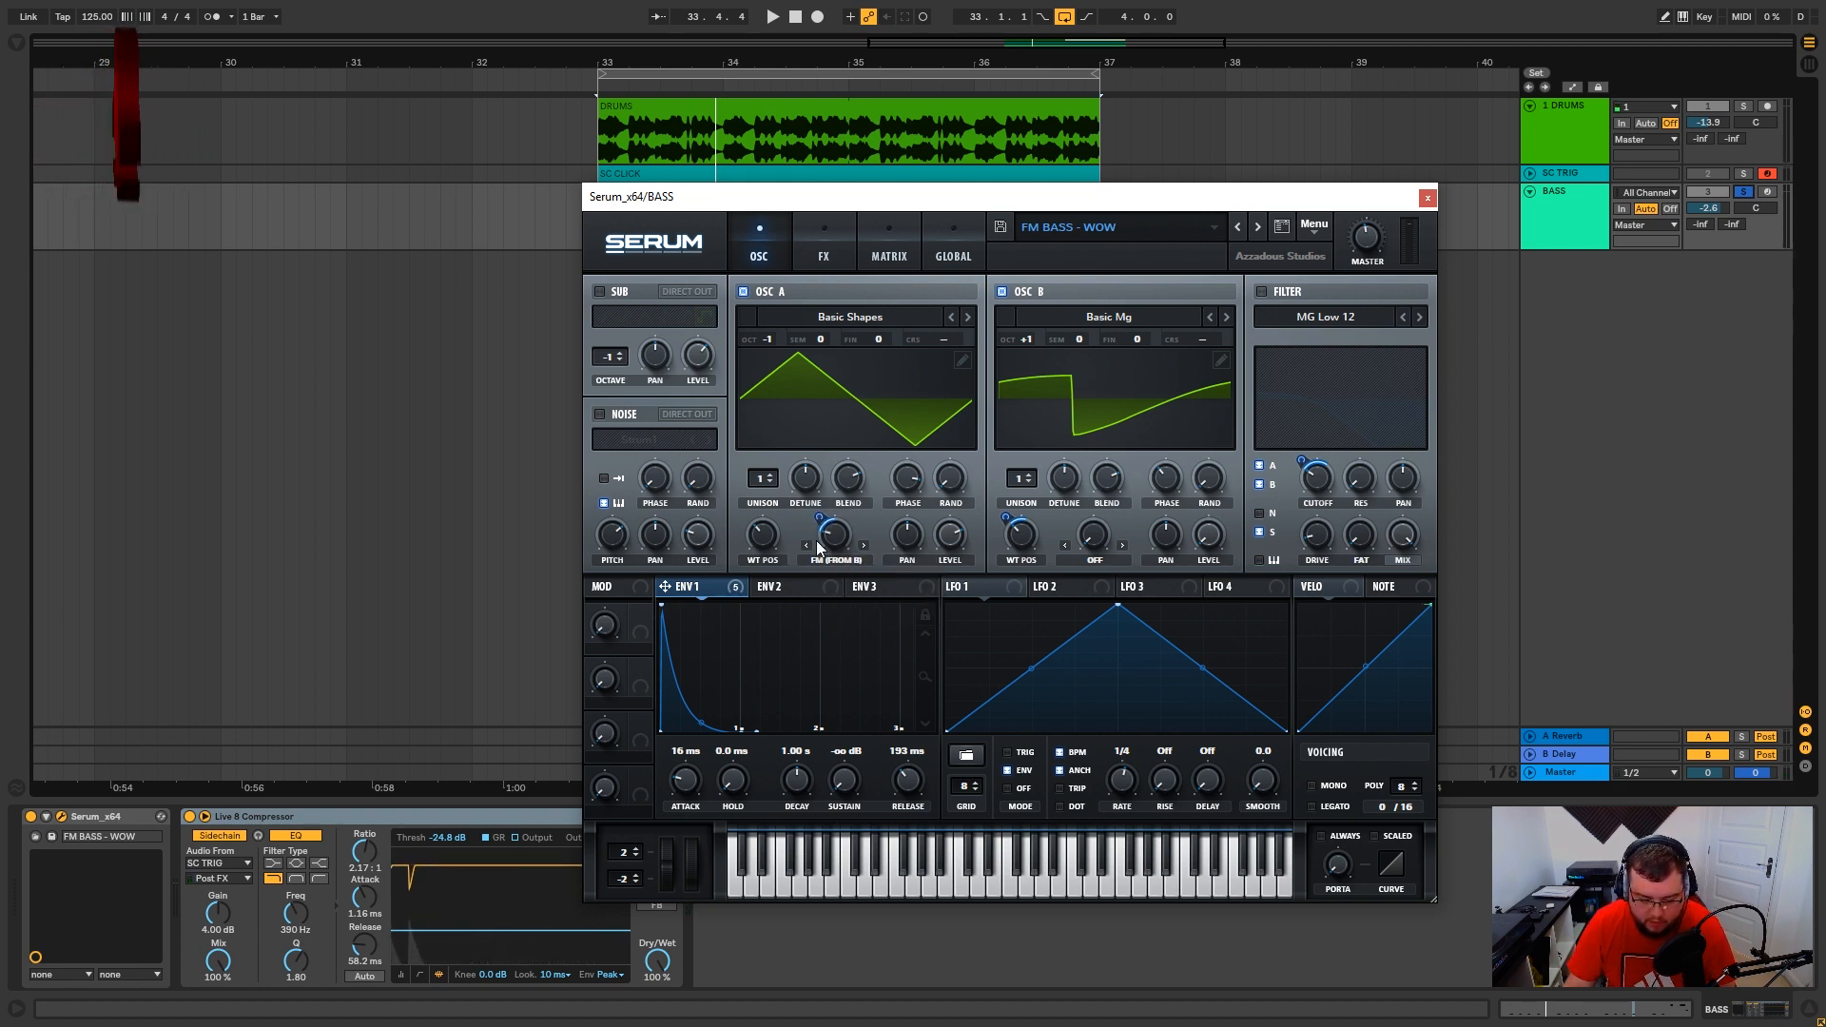
mouse_move(819, 521)
key(space)
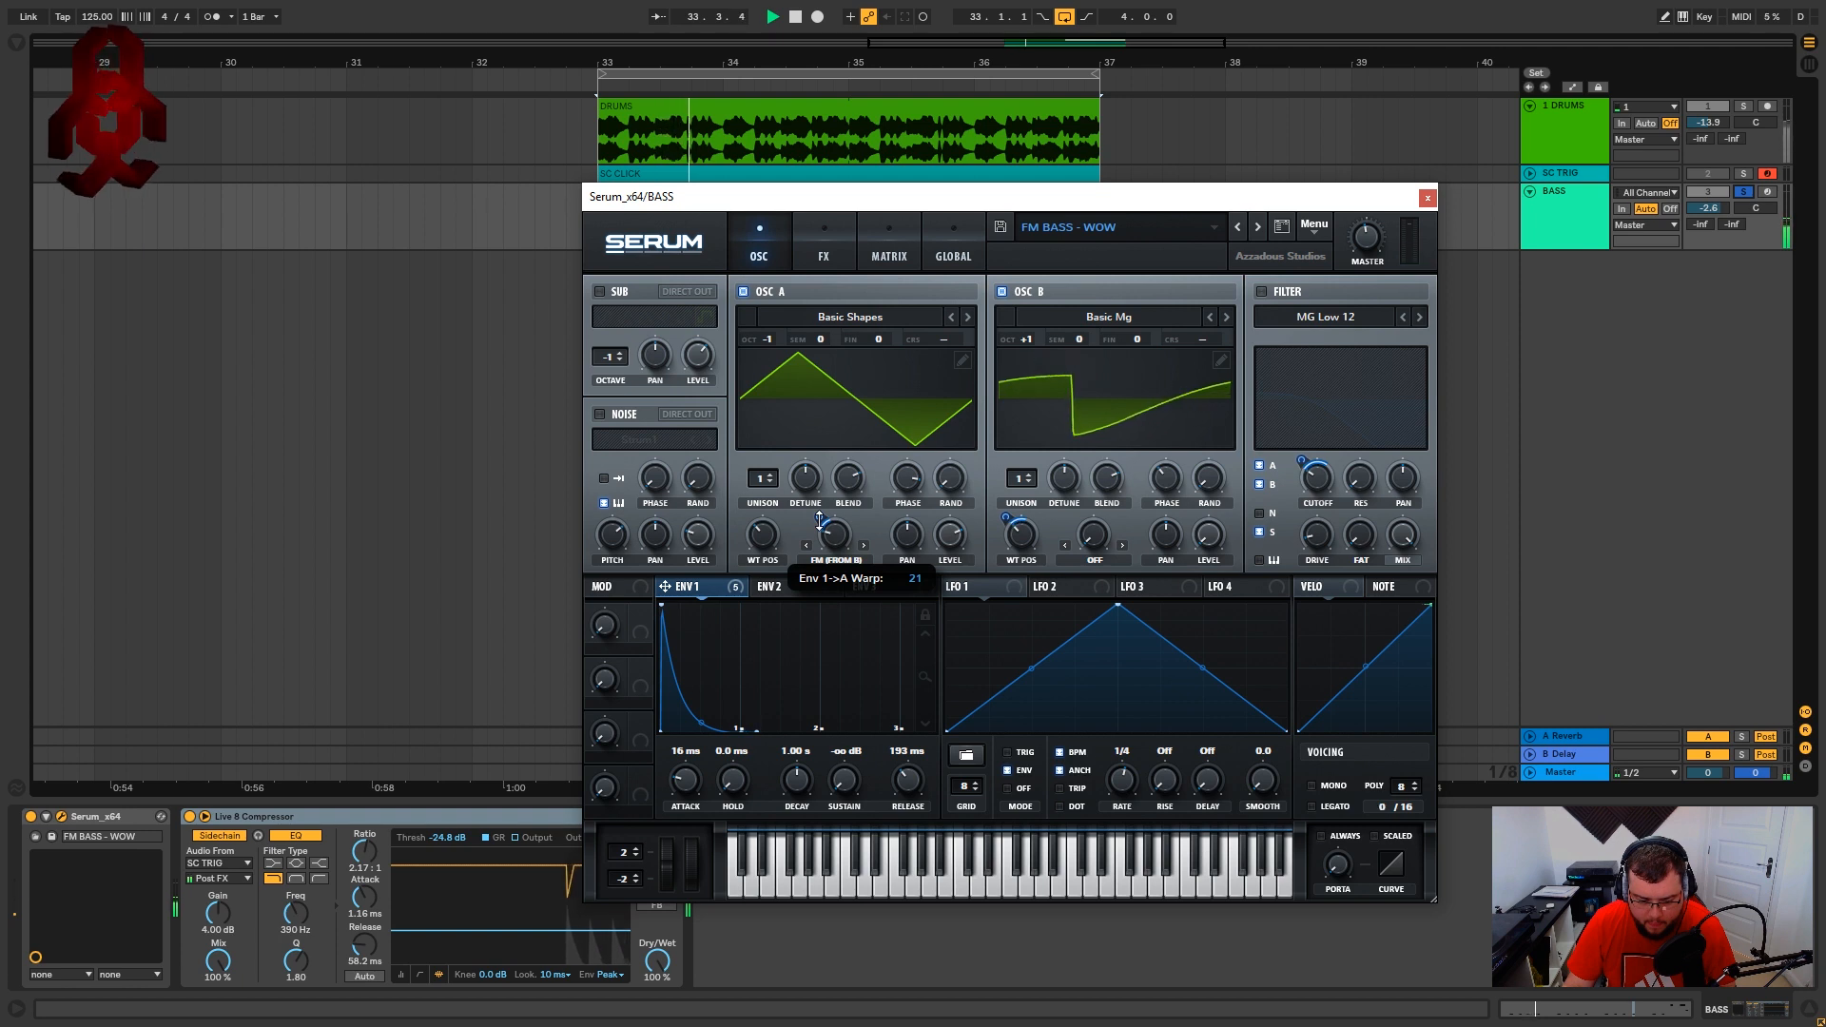
drag(819, 521, 822, 520)
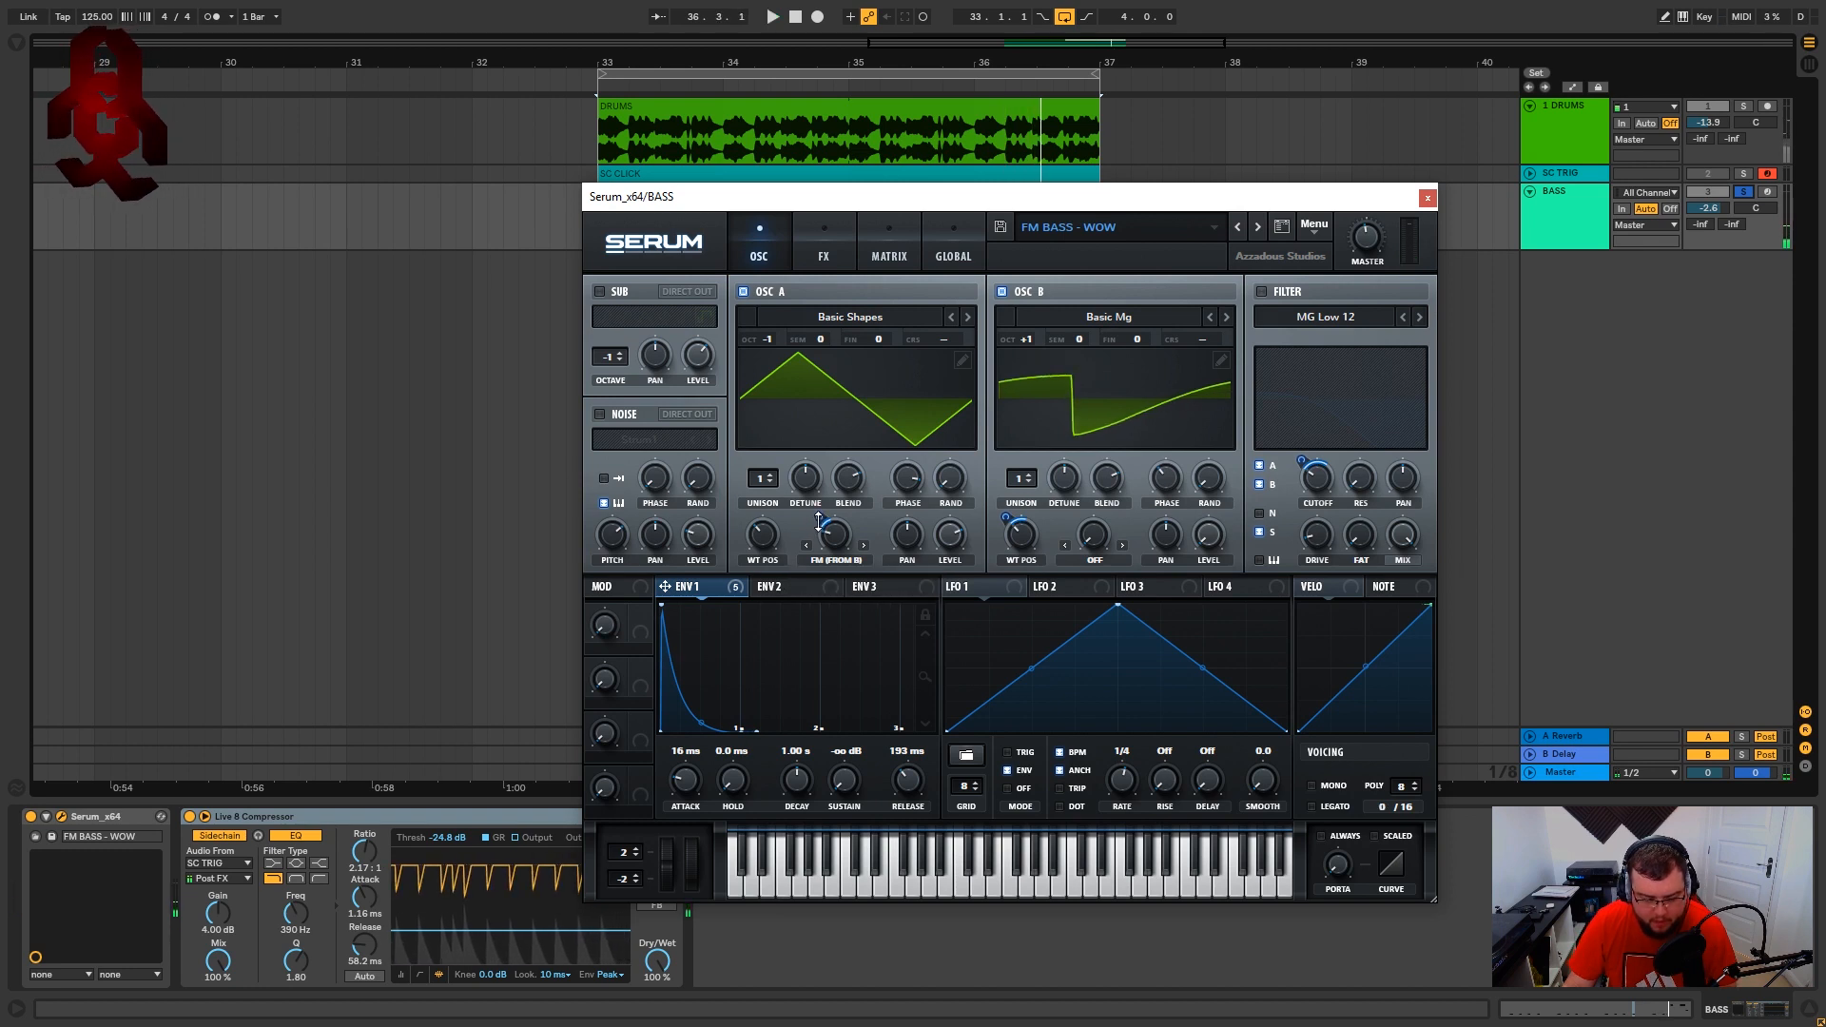
drag(820, 520, 822, 516)
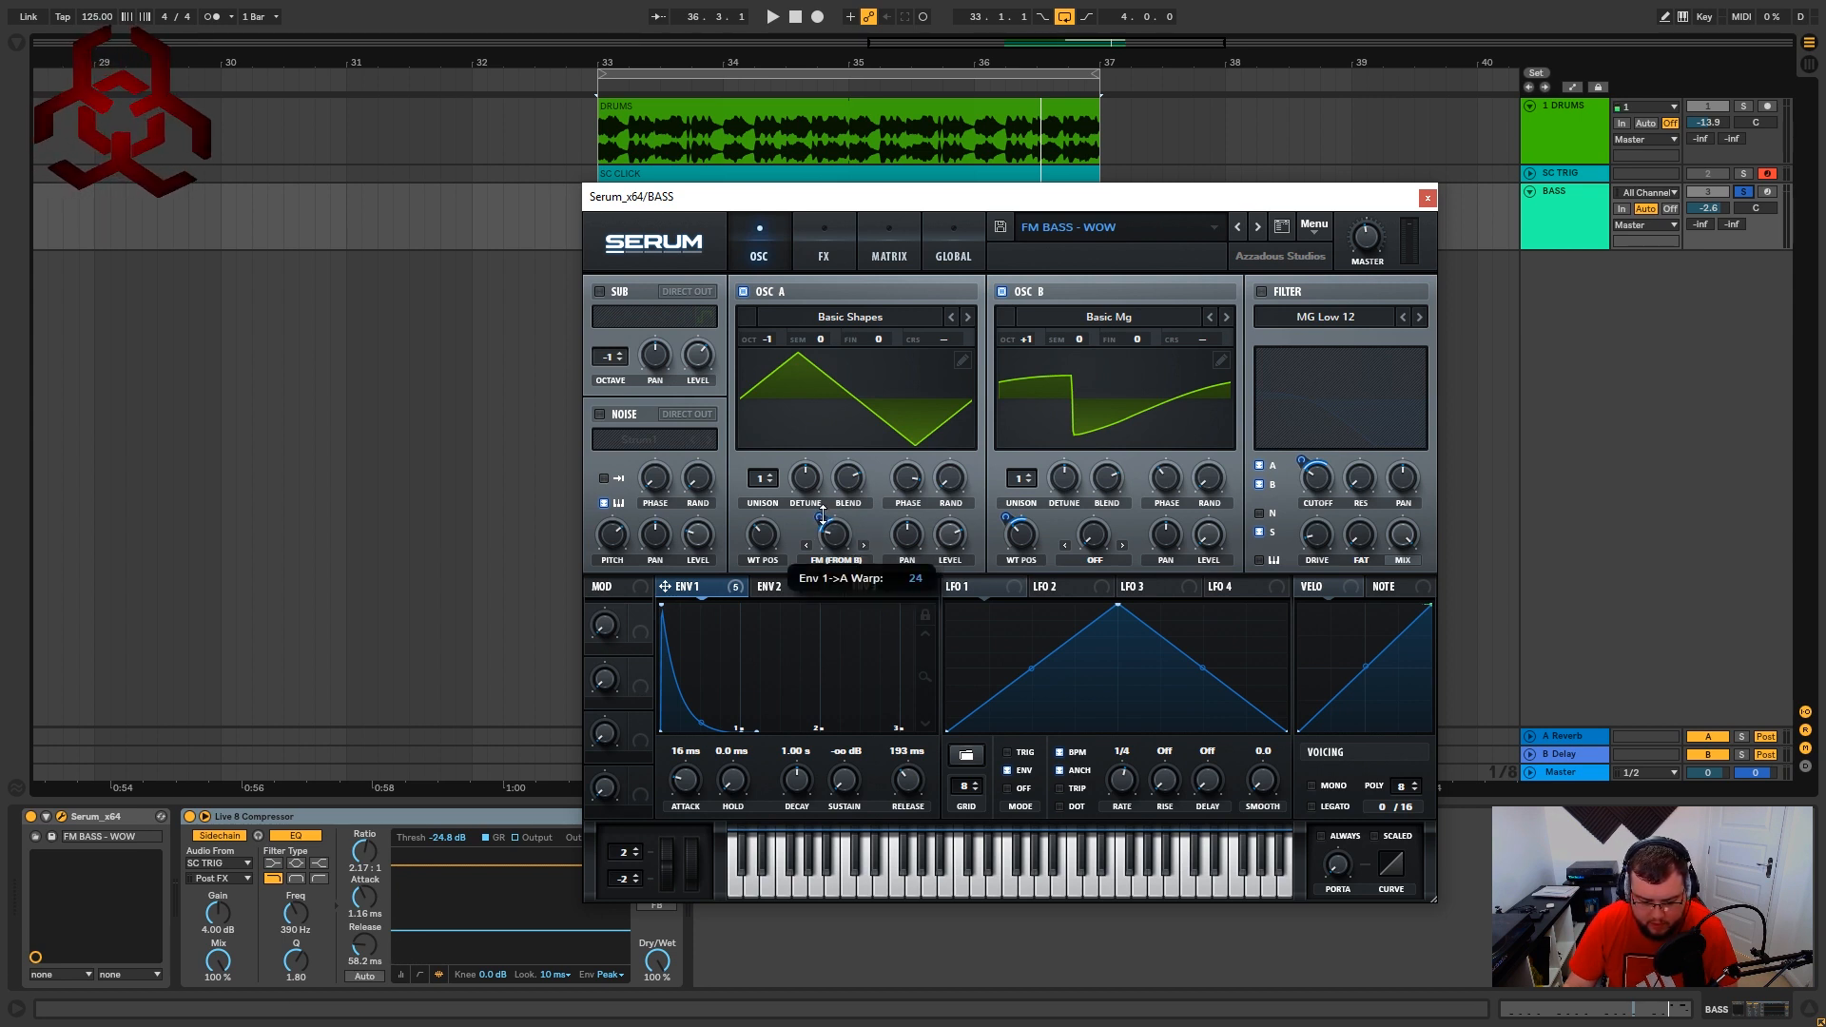
key(space)
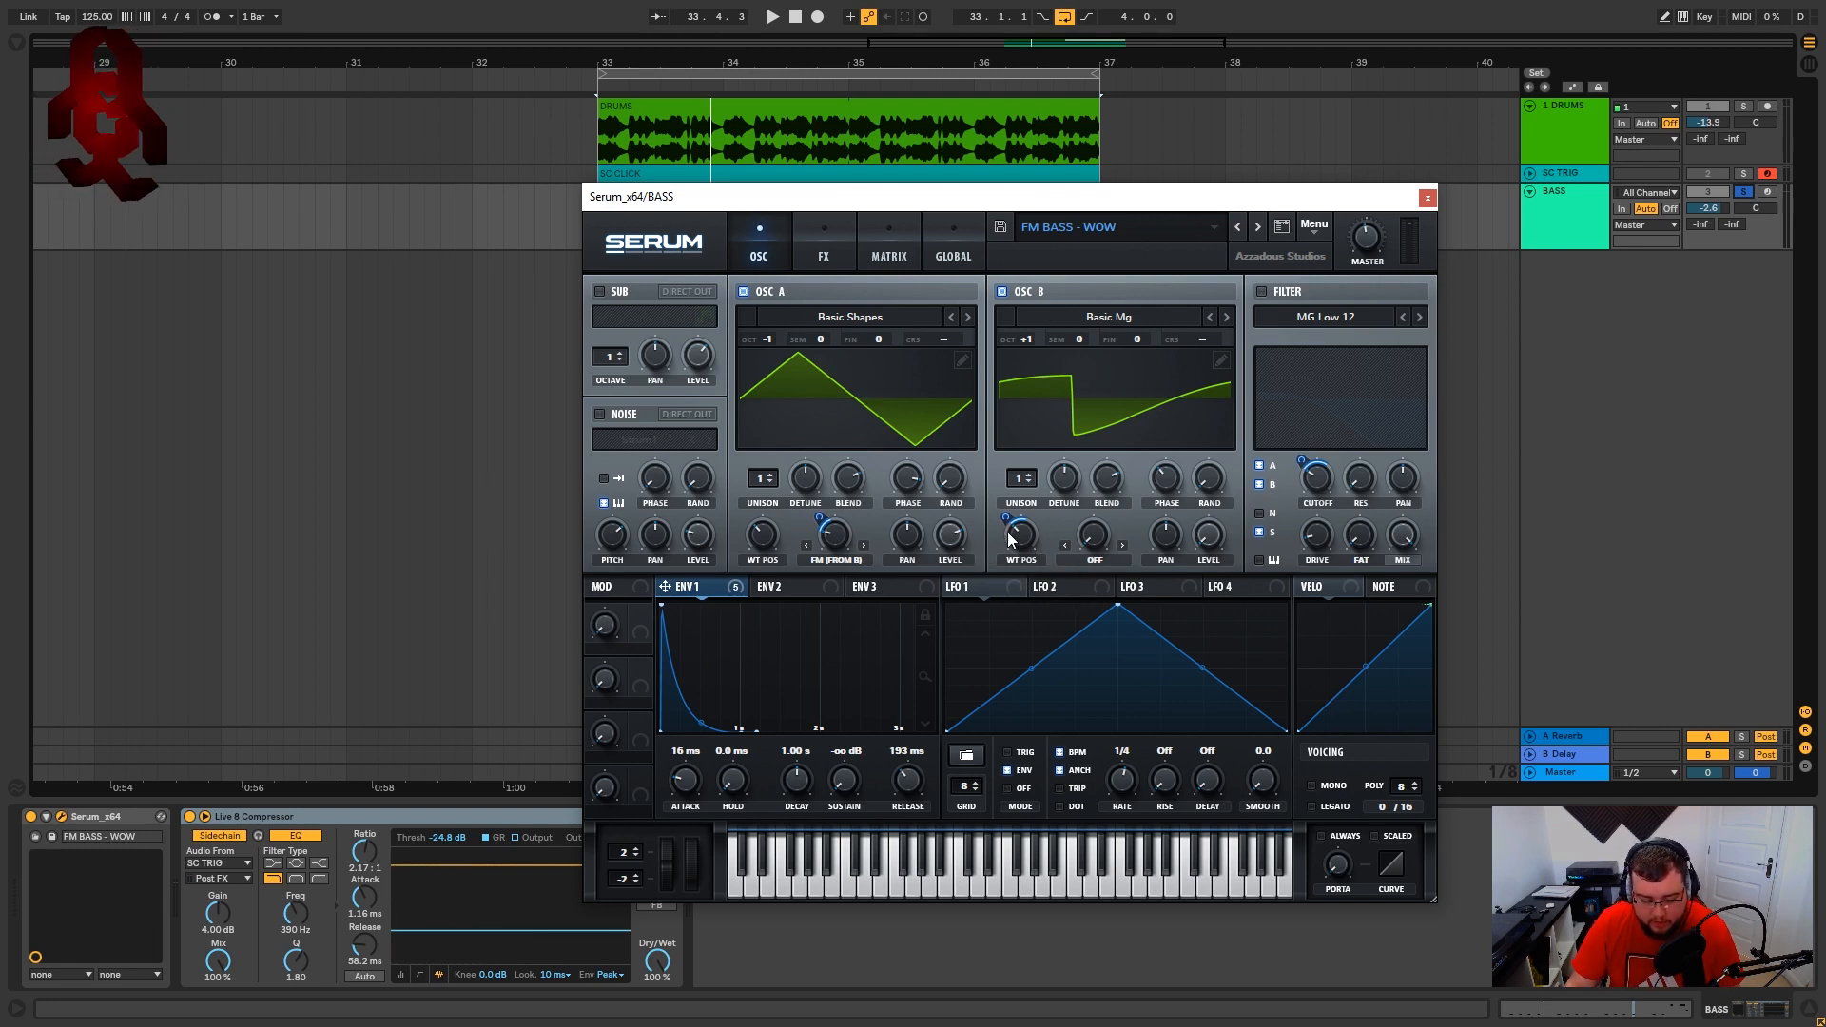
Vary the modulation amount on oscillator B's wavetable position while auditioning the loop.
mouse_move(1006, 520)
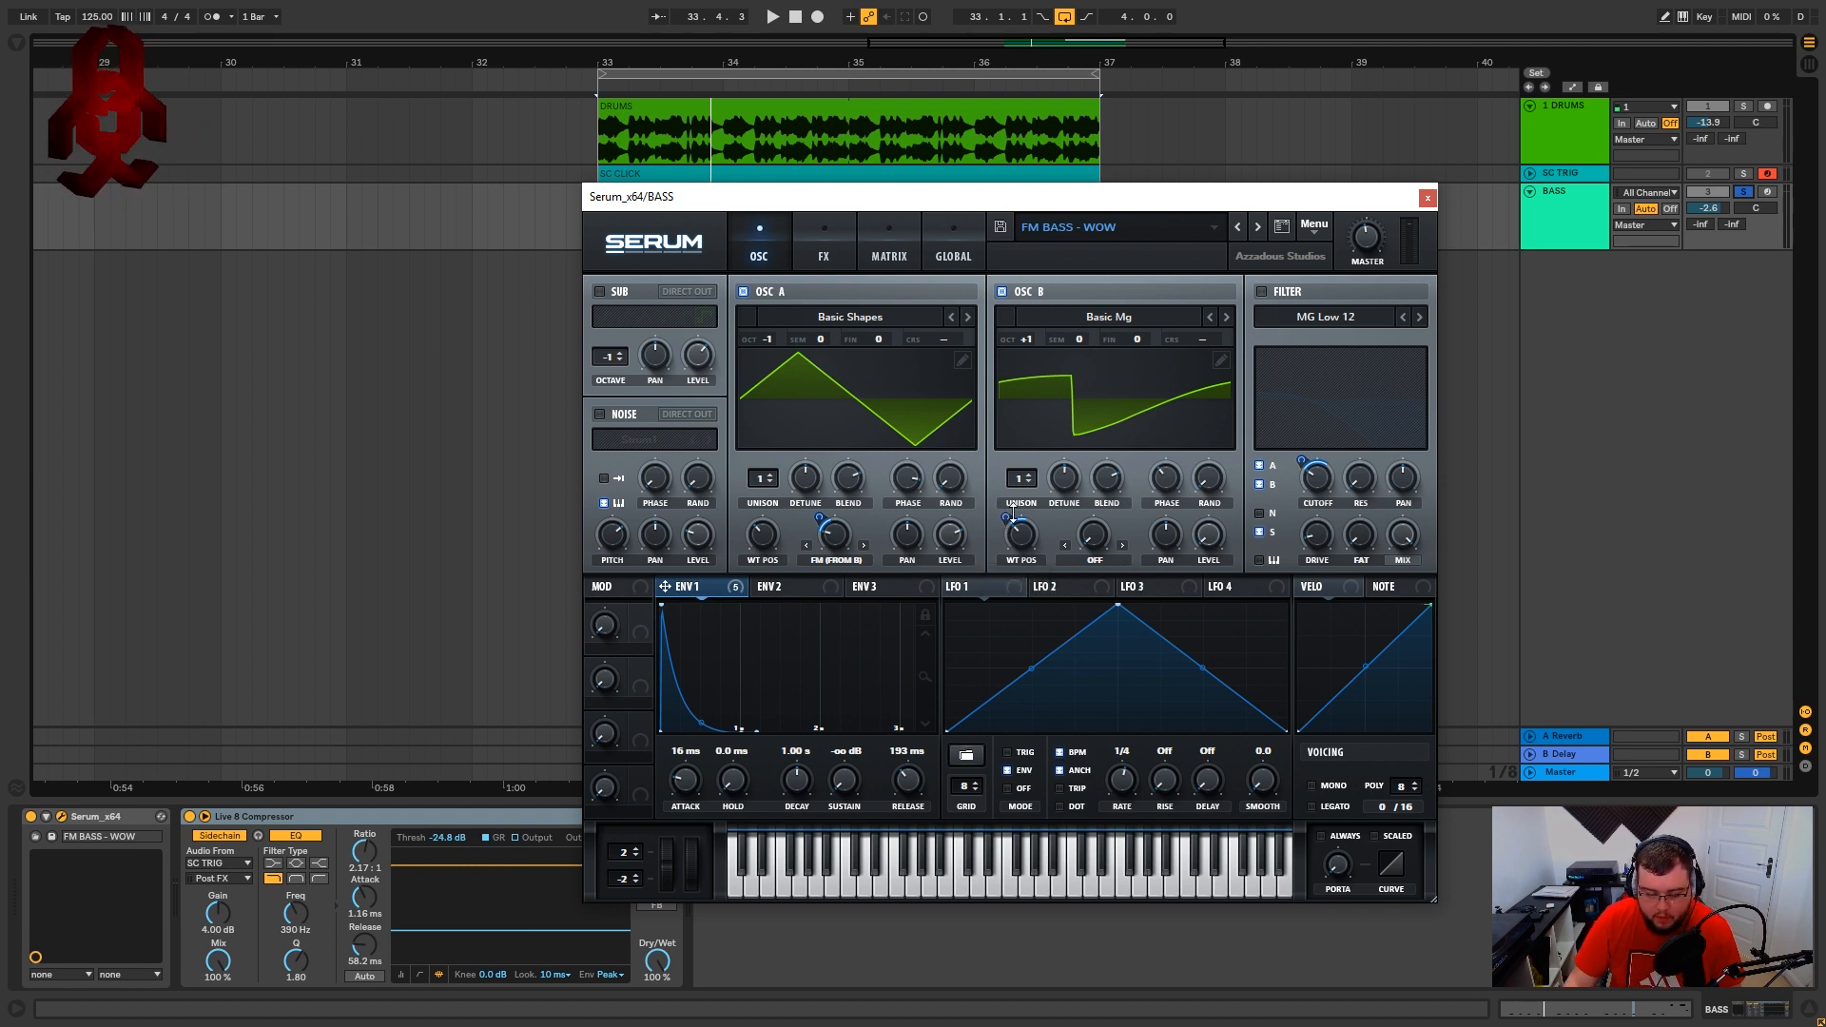
key(space)
drag(1013, 513, 1024, 530)
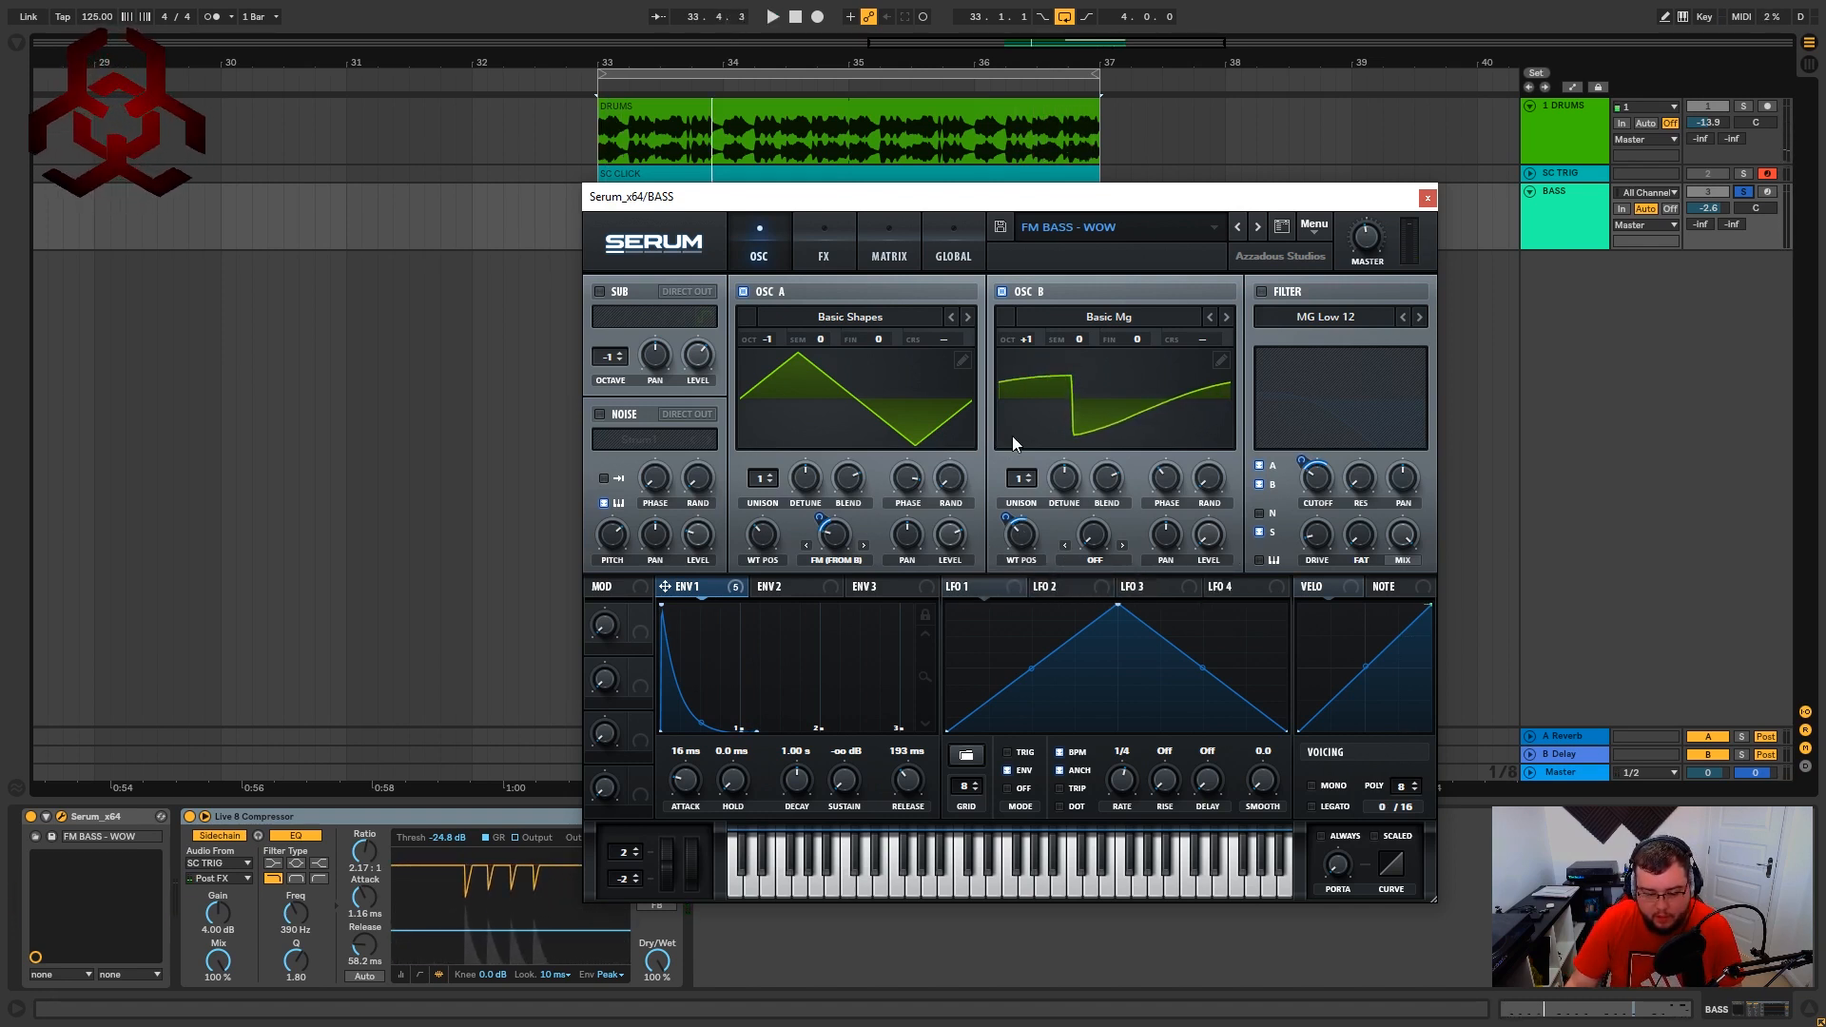
Turn on the sub oscillator, check its level, and audition the loop with it.
click(600, 292)
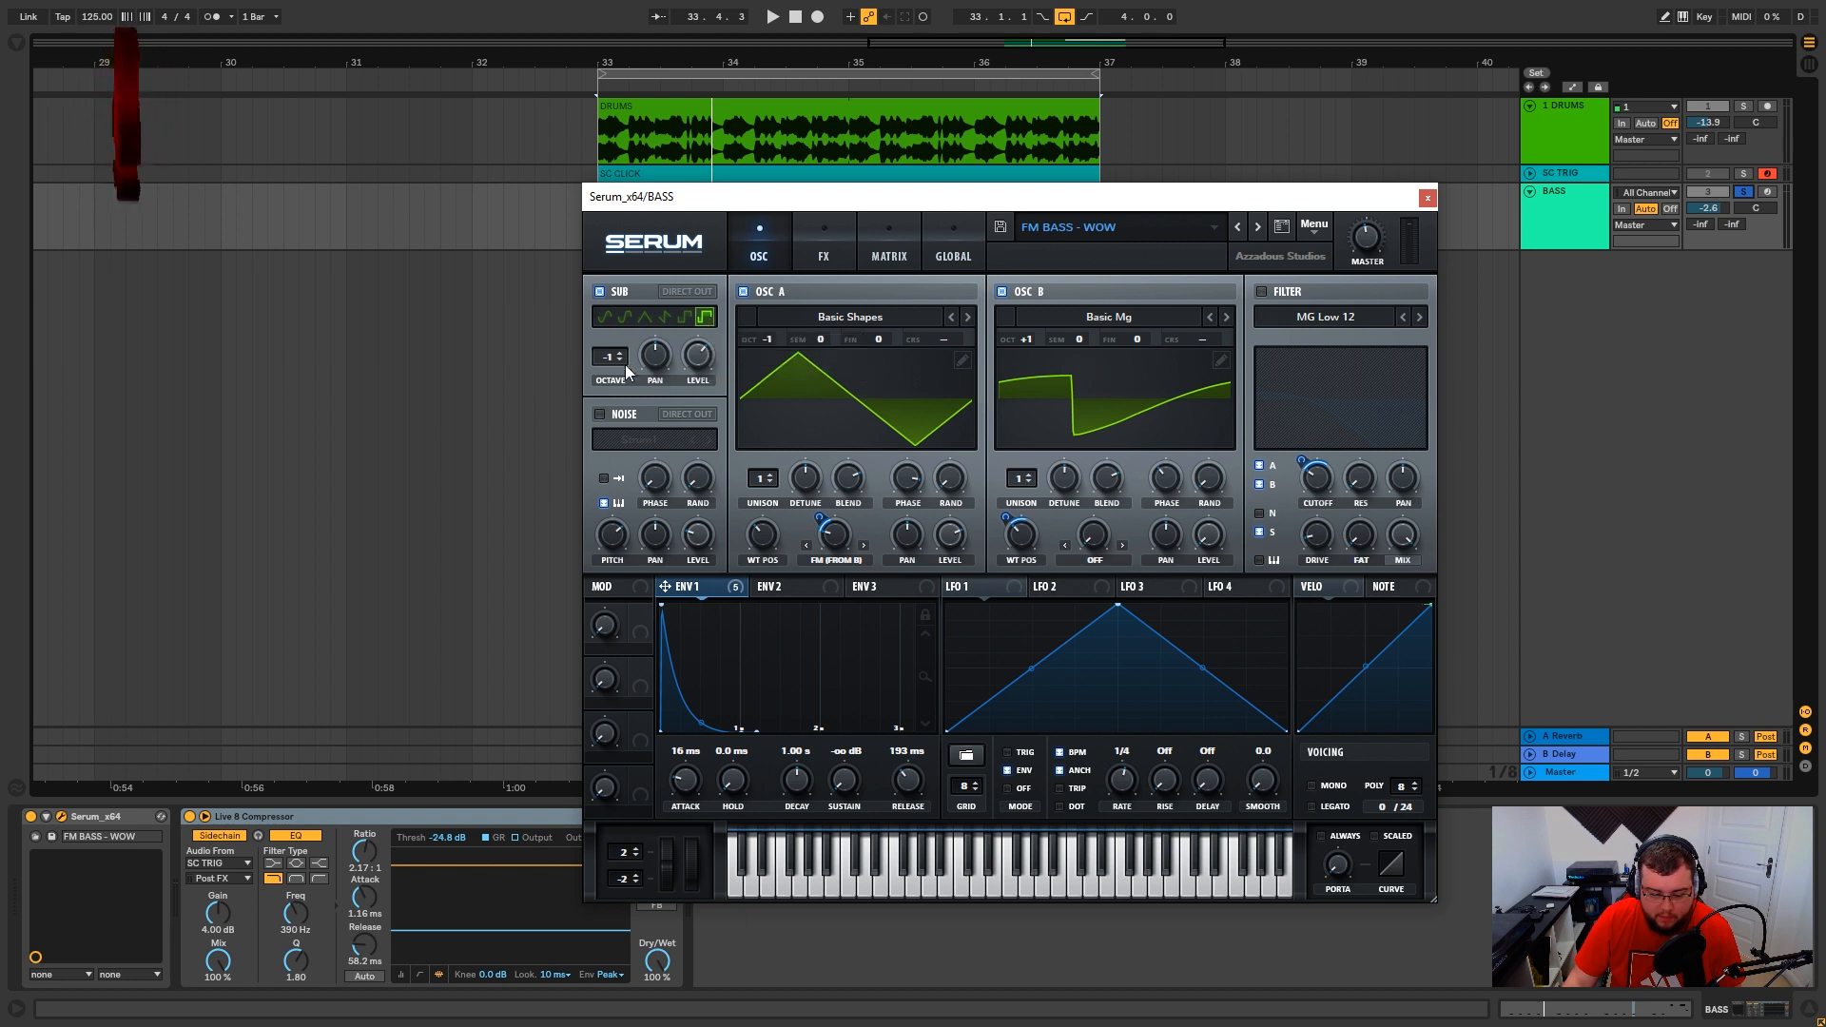
mouse_move(695, 369)
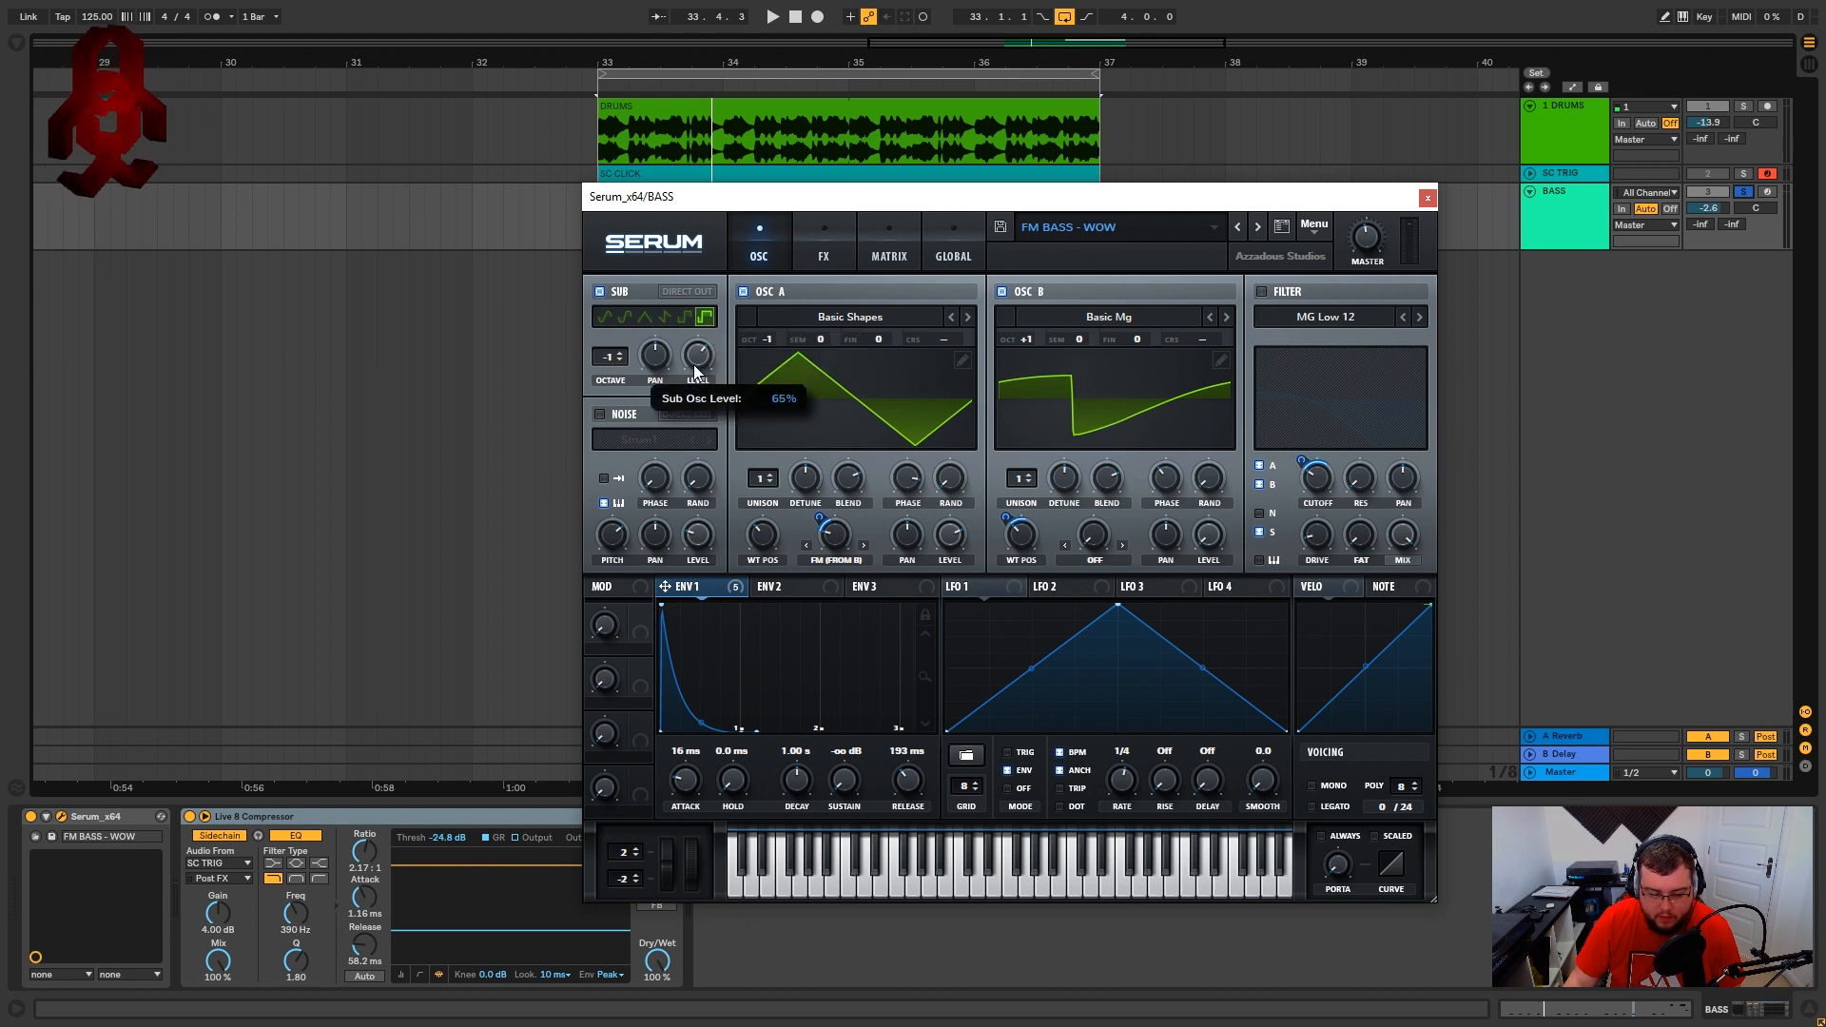
key(space)
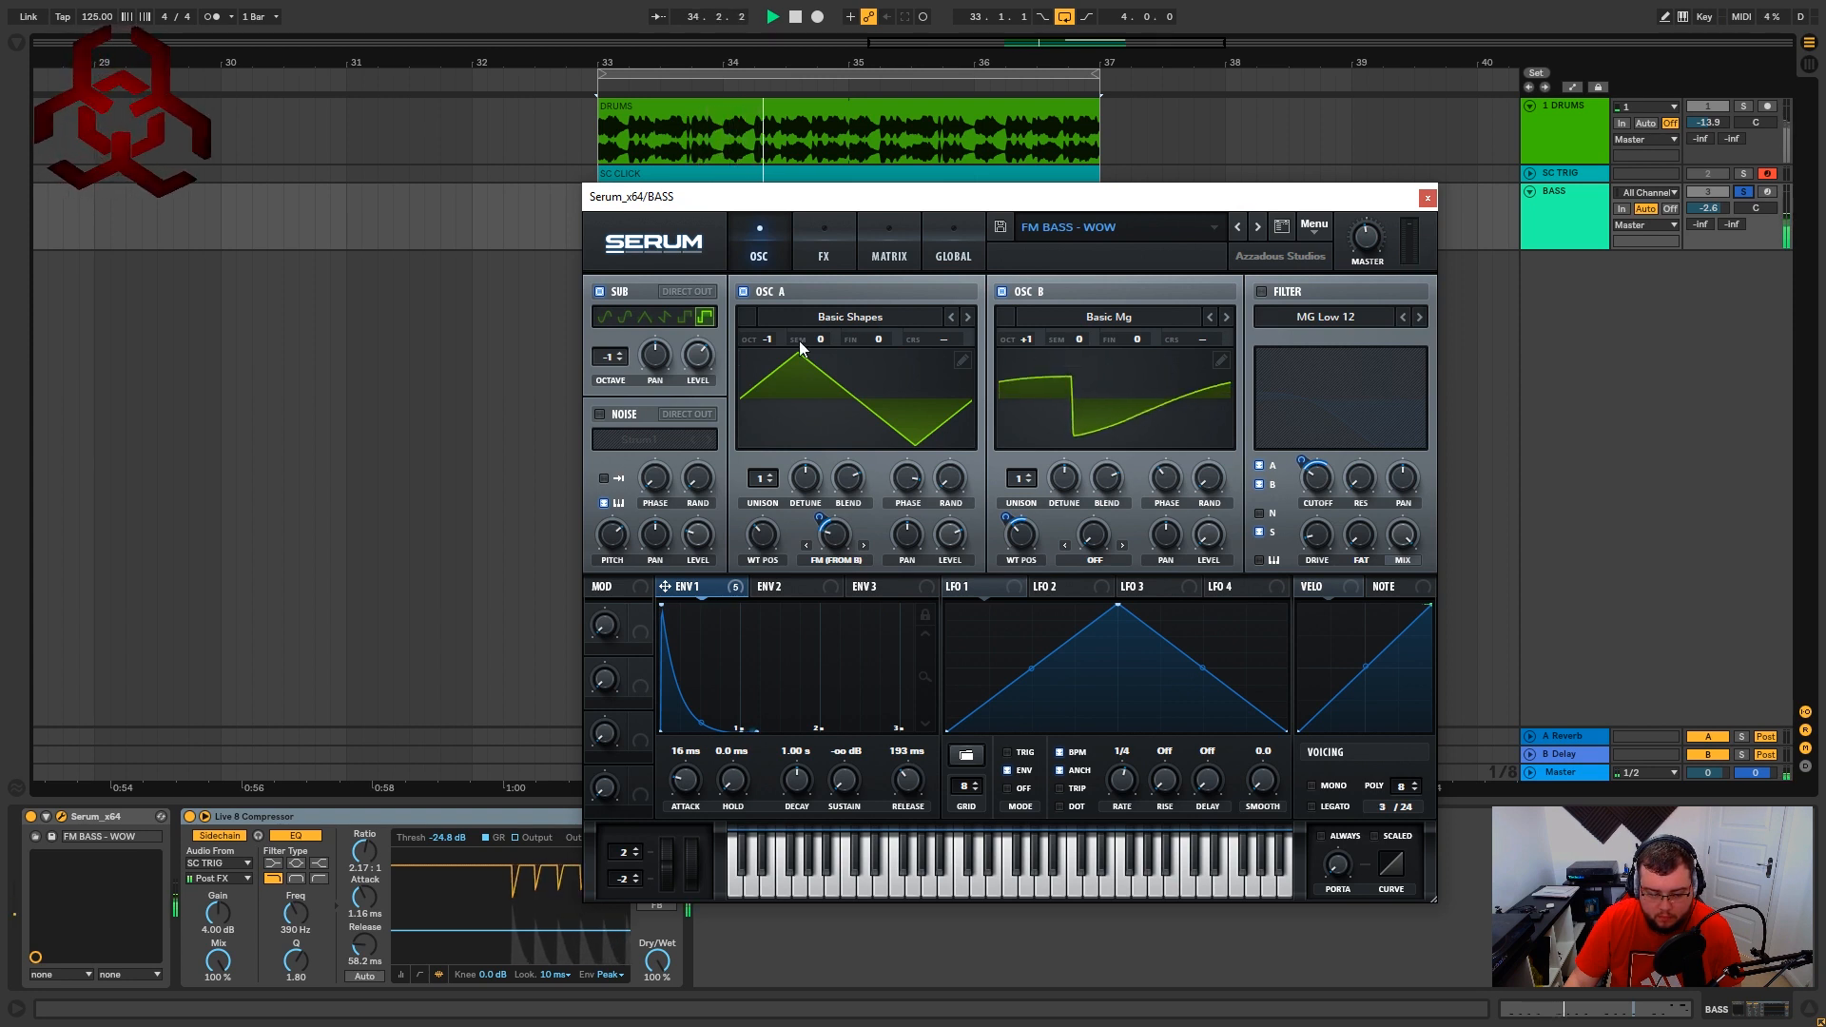
key(space)
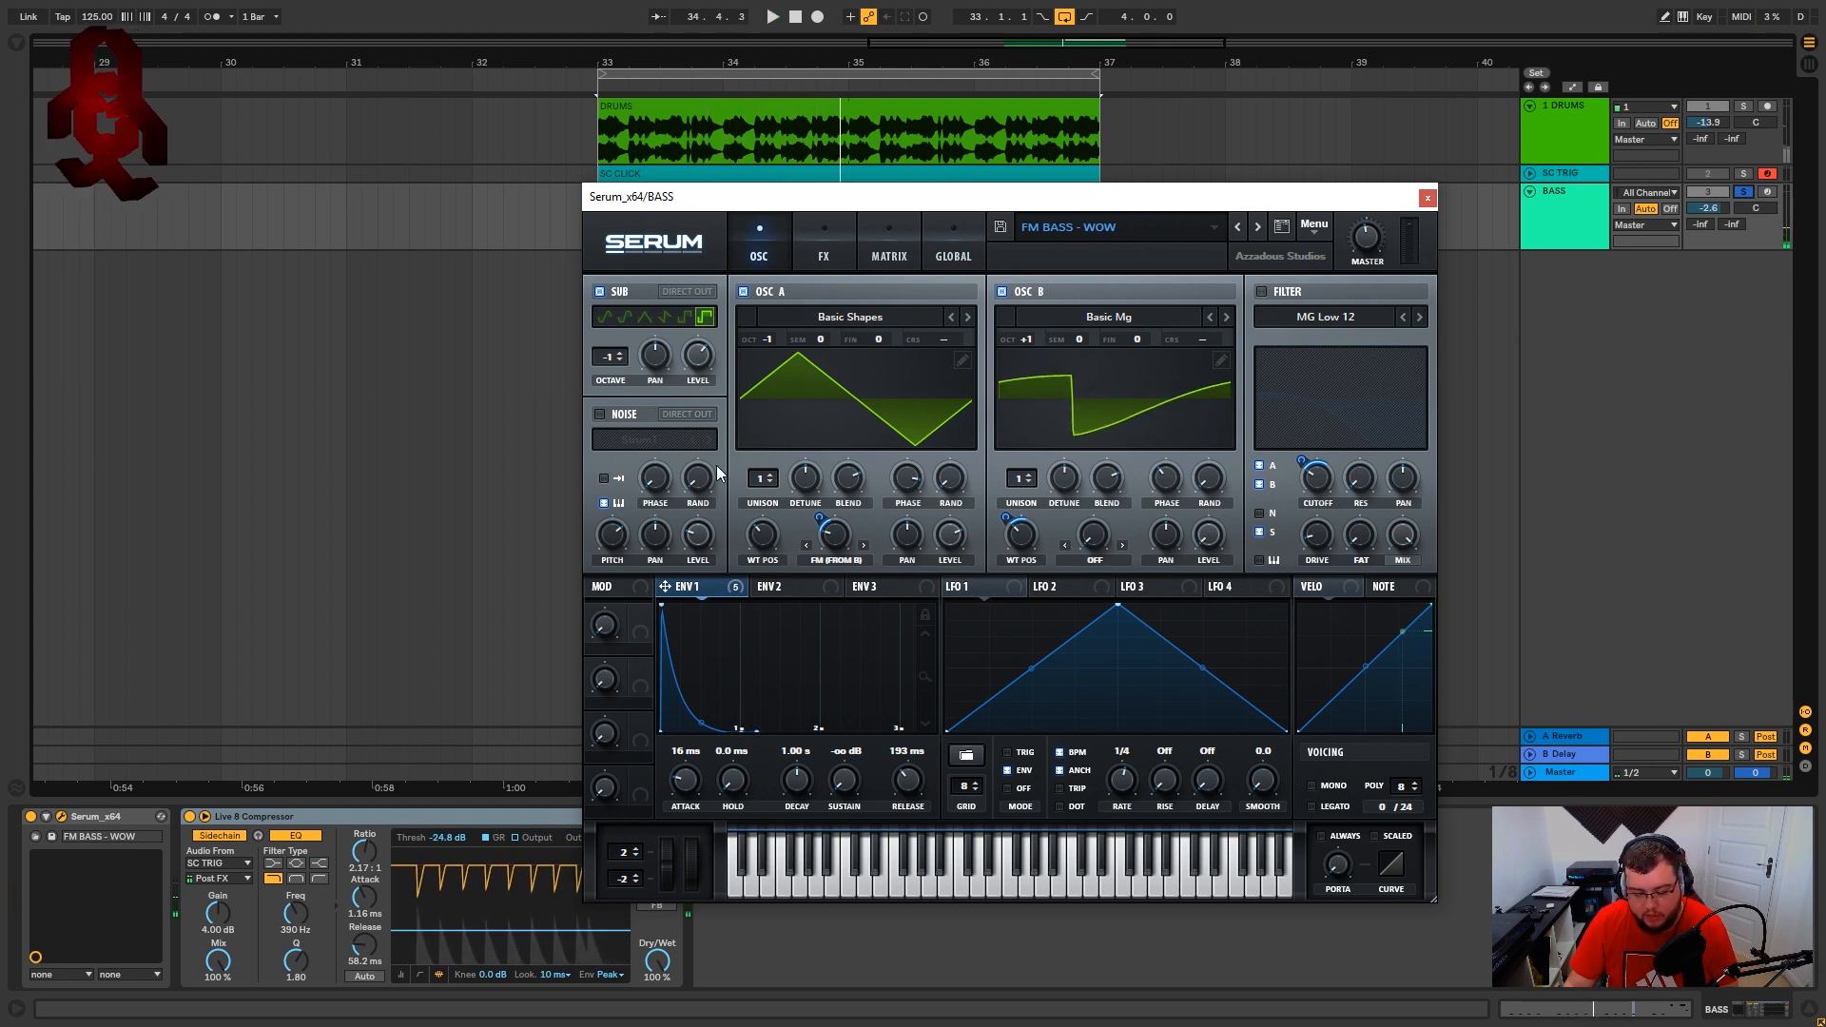
Bypass the sidechain Compressor on the BASS track and audition the bass without it.
click(188, 817)
key(space)
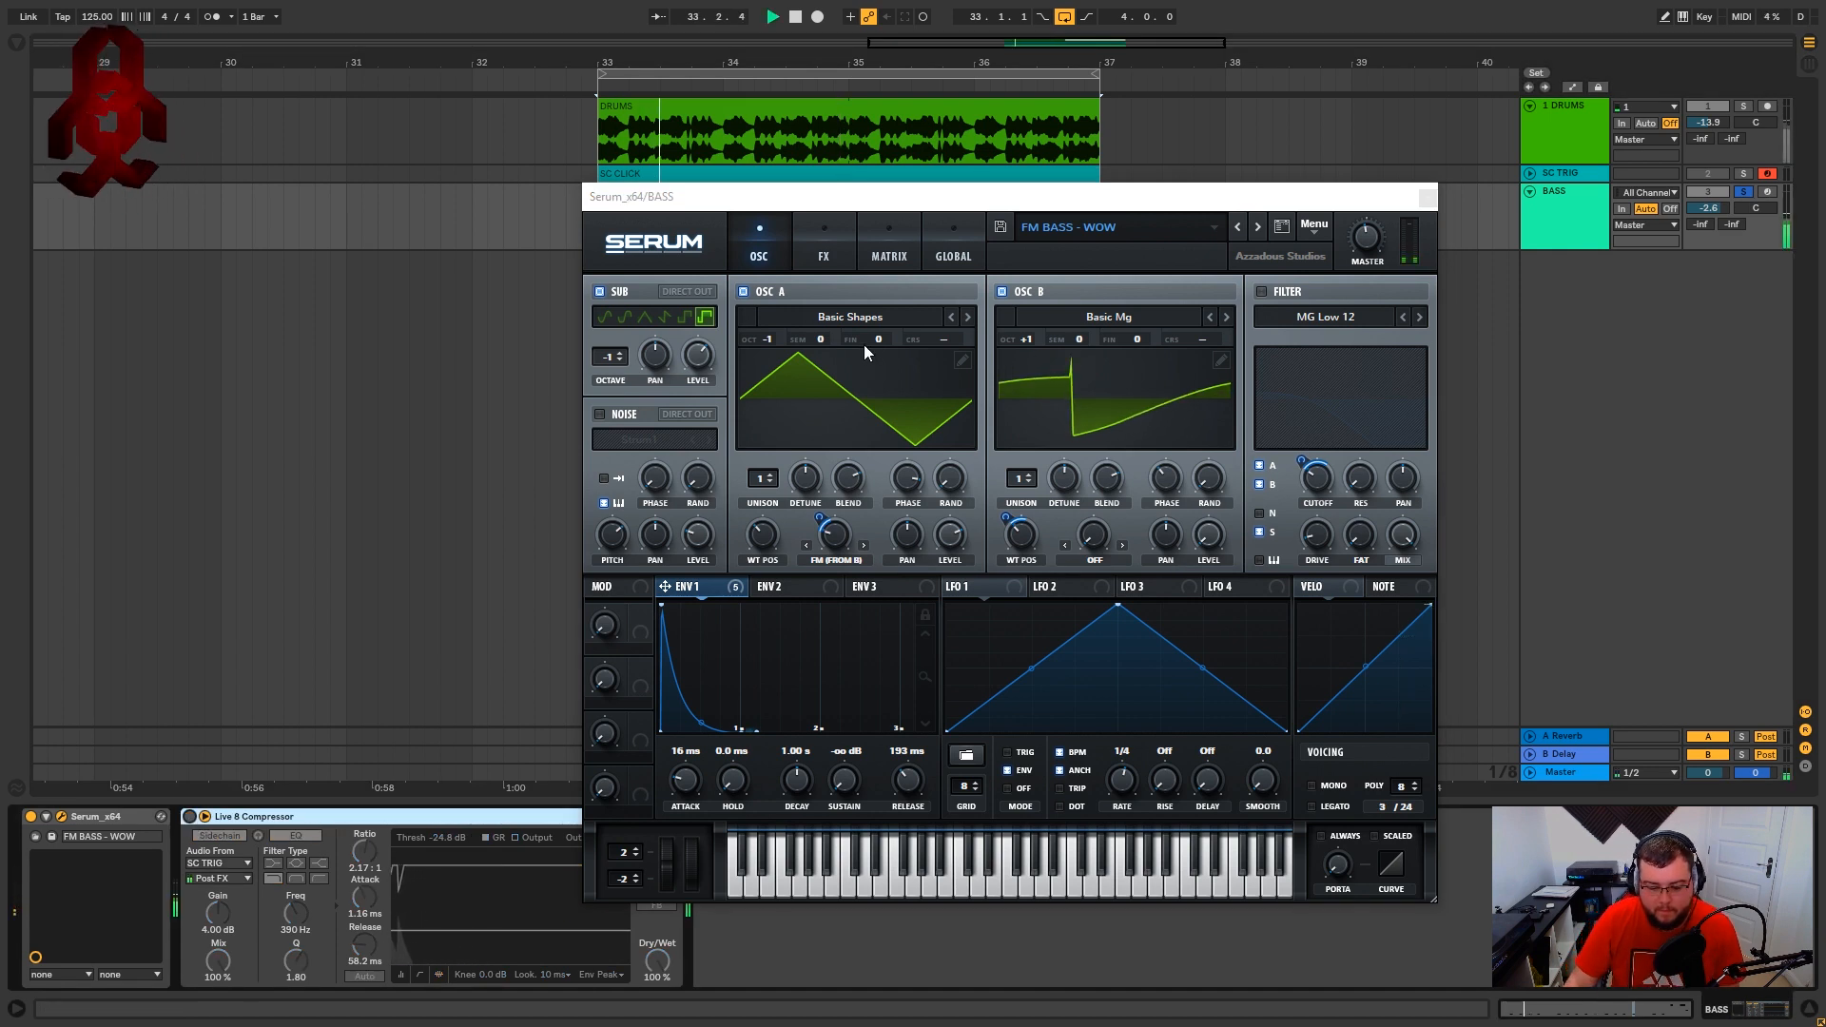
key(space)
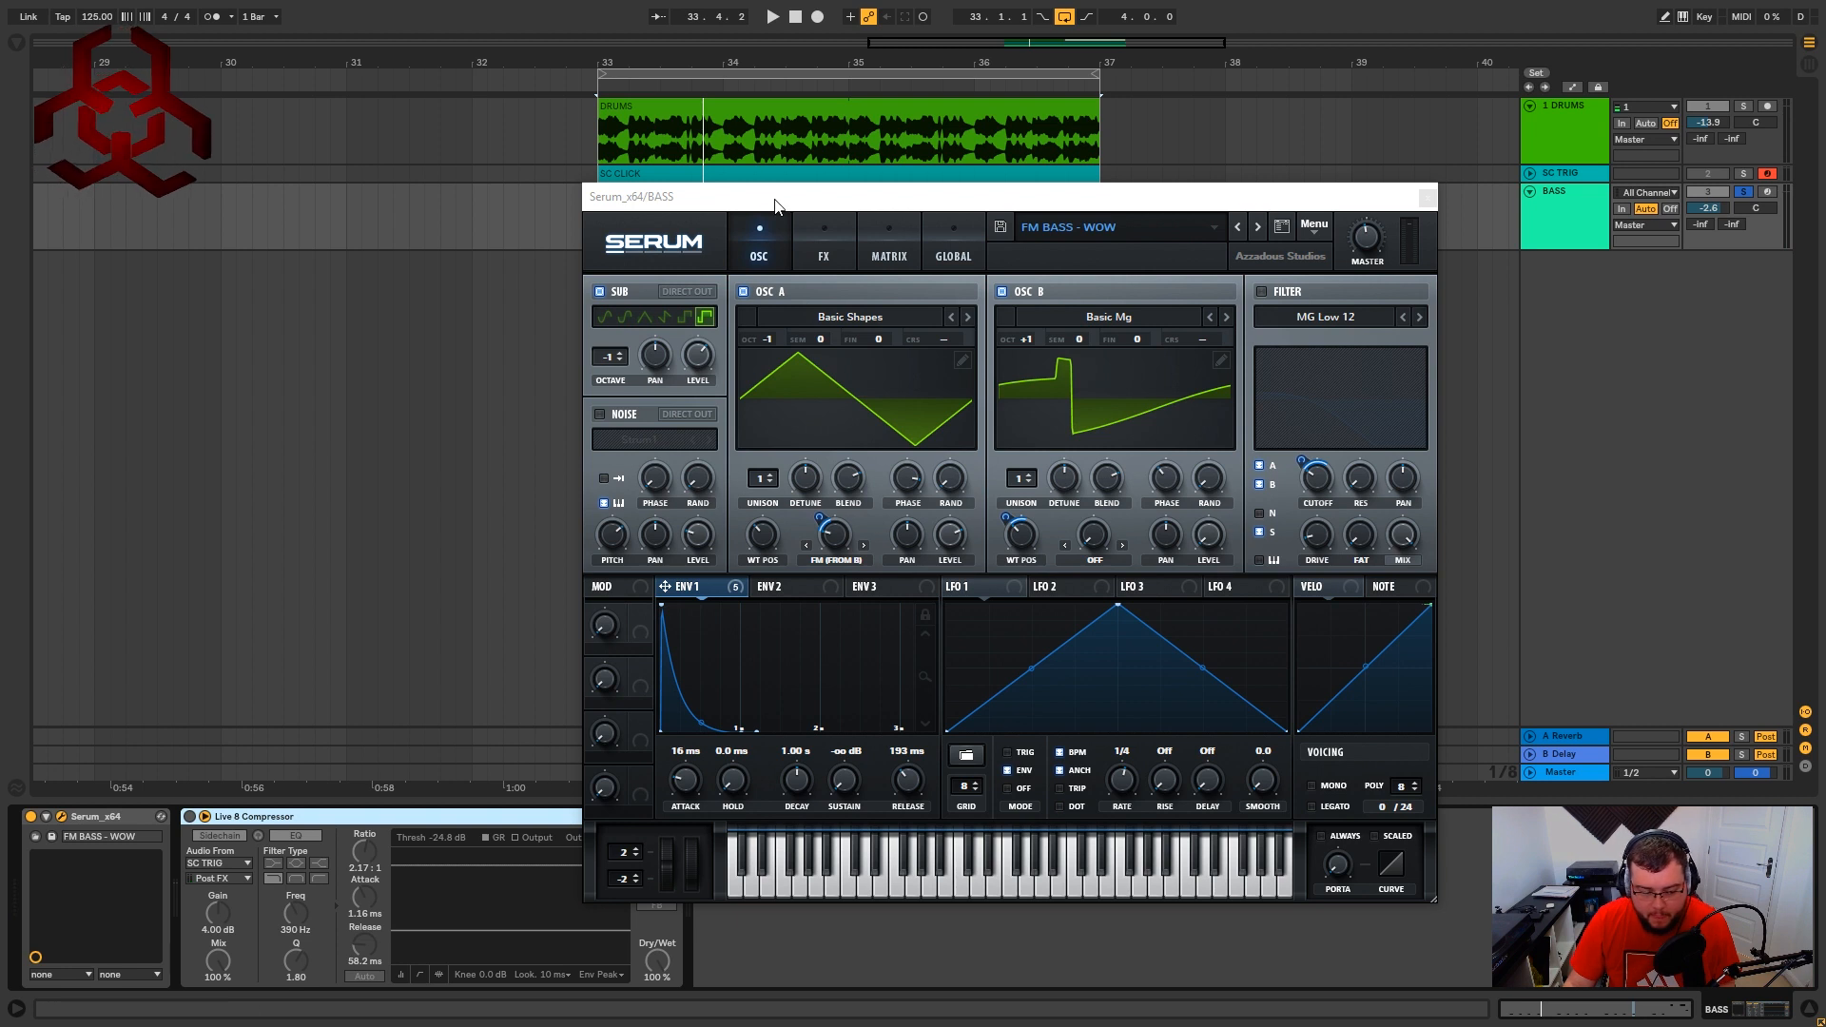
drag(764, 200, 774, 176)
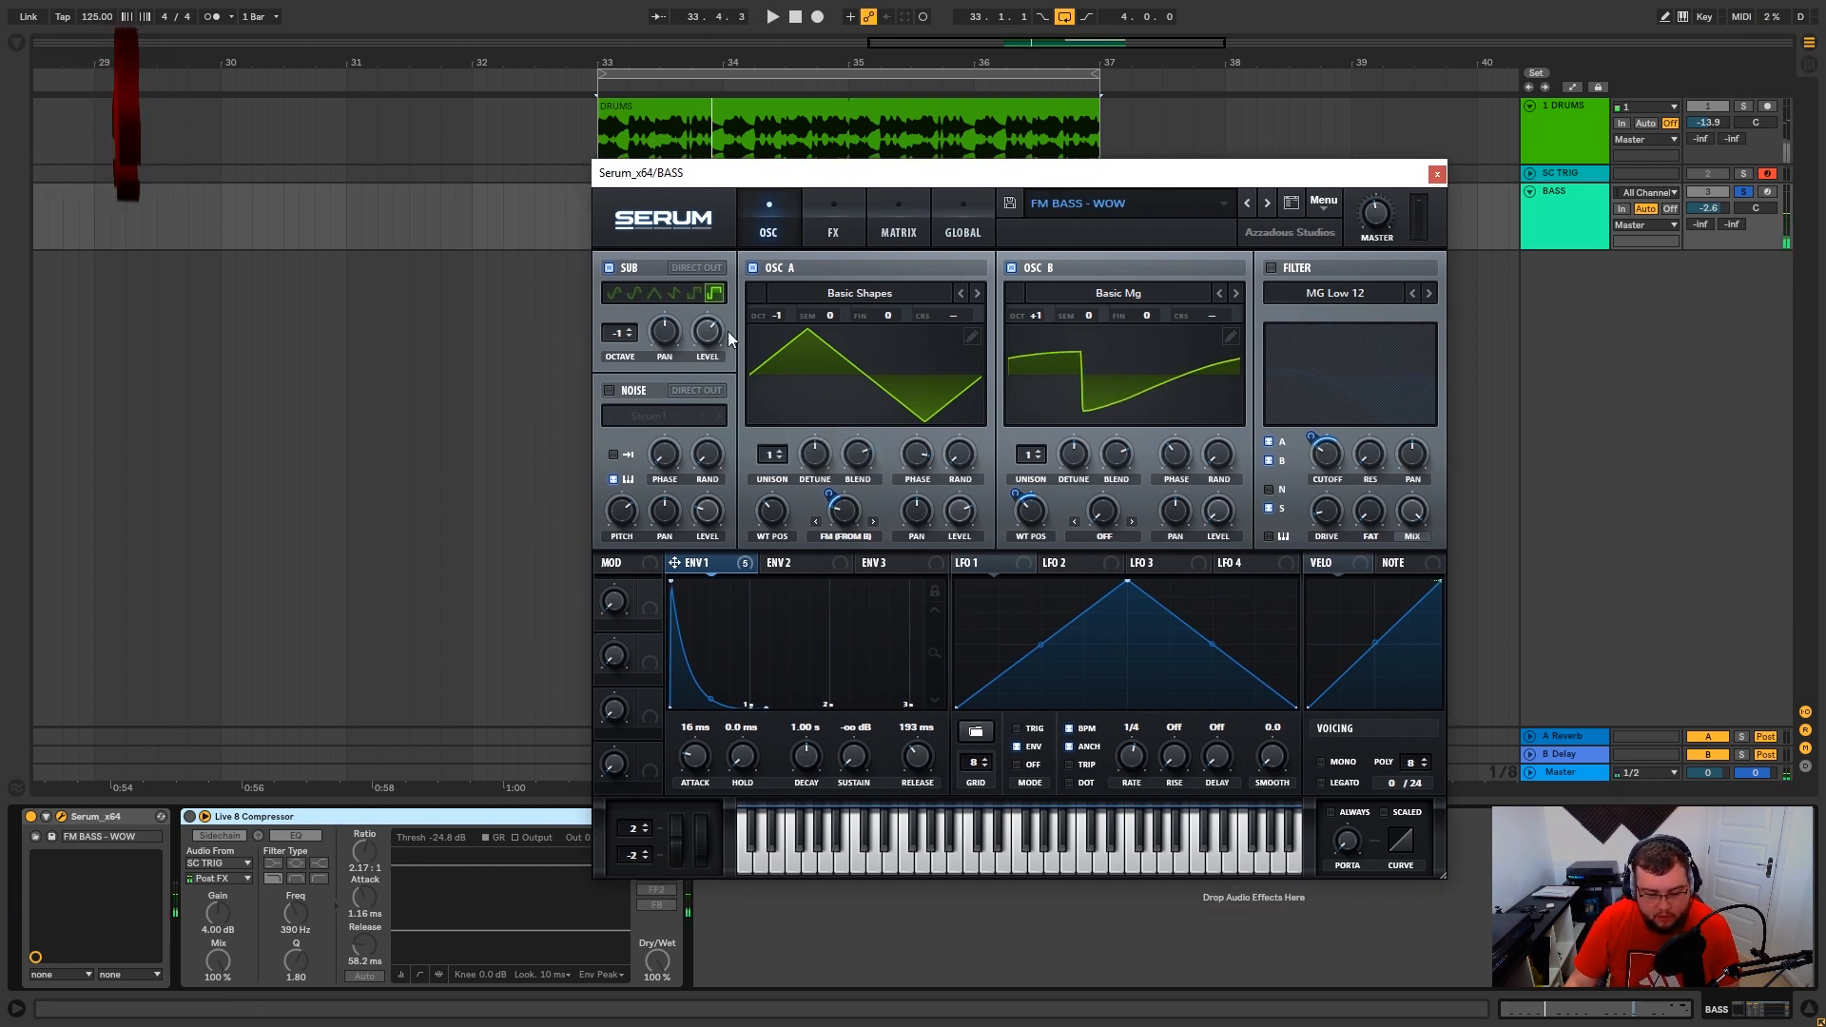
Switch the sub oscillator off, audition the loop without it, and switch it back on to compare.
click(609, 270)
key(space)
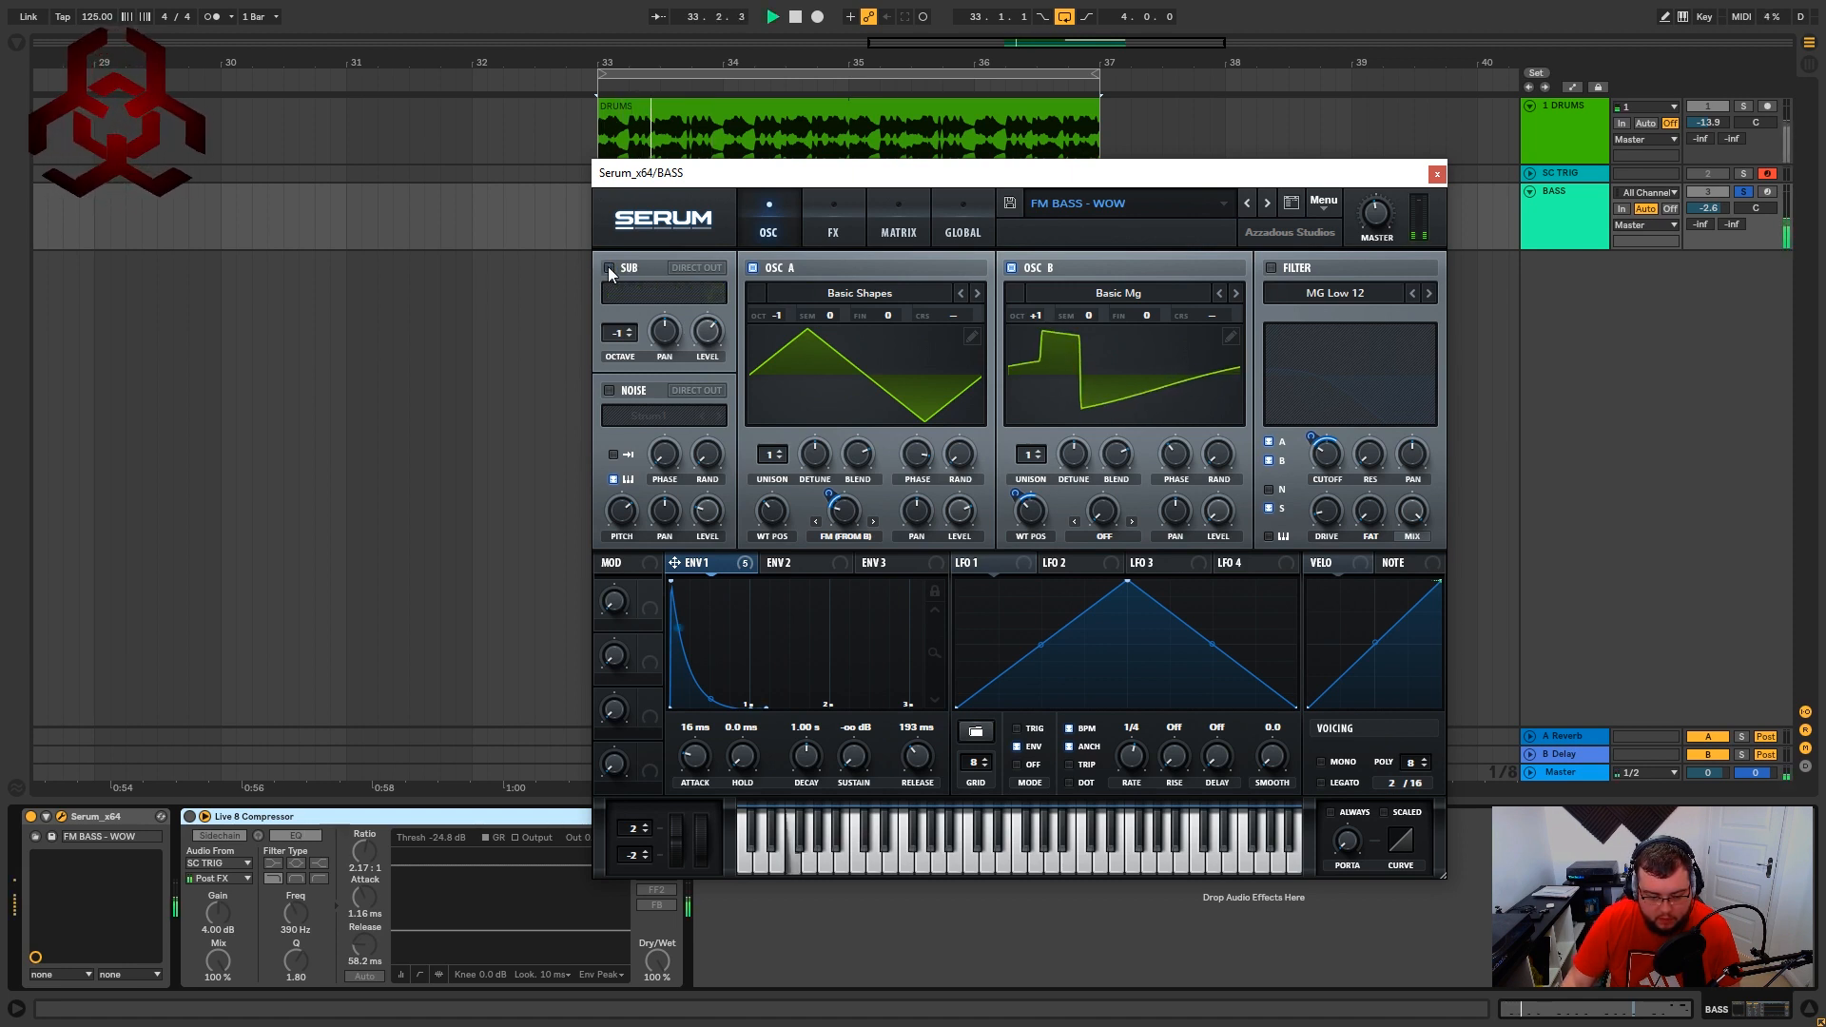
click(609, 268)
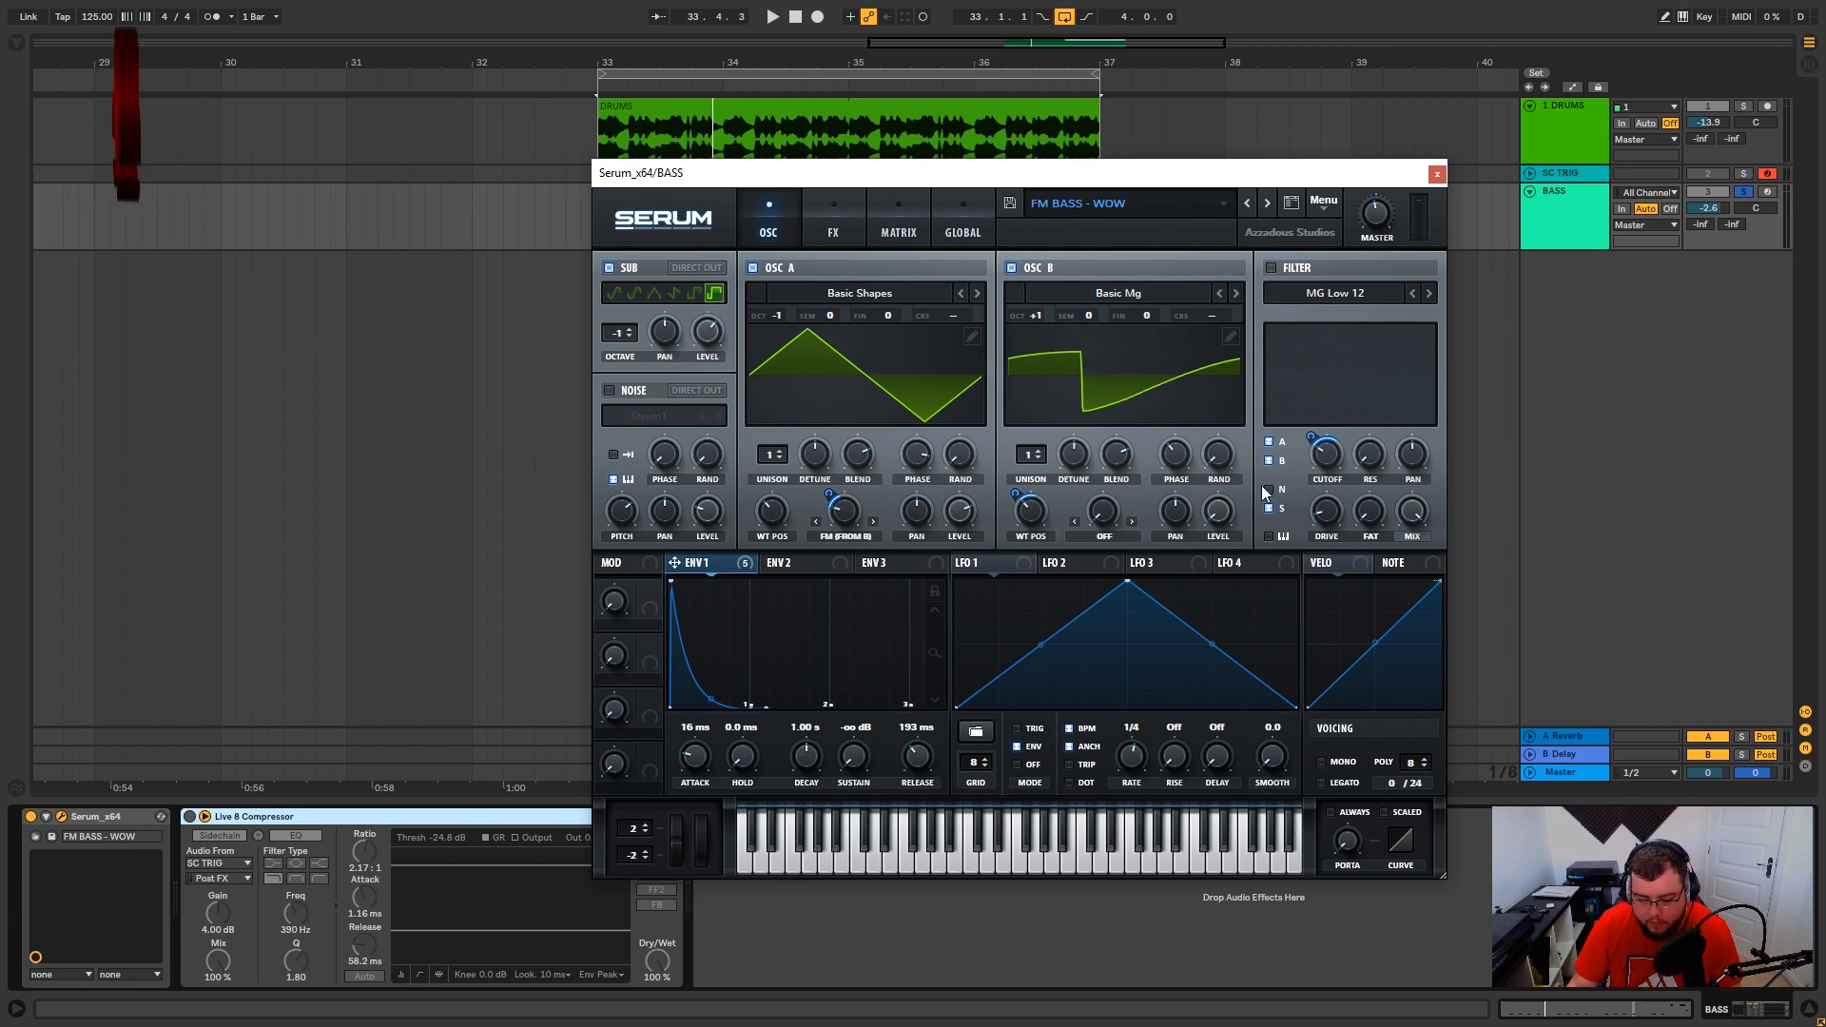
Turn on the MG Low 12 filter and audition the bass loop through it.
click(1272, 268)
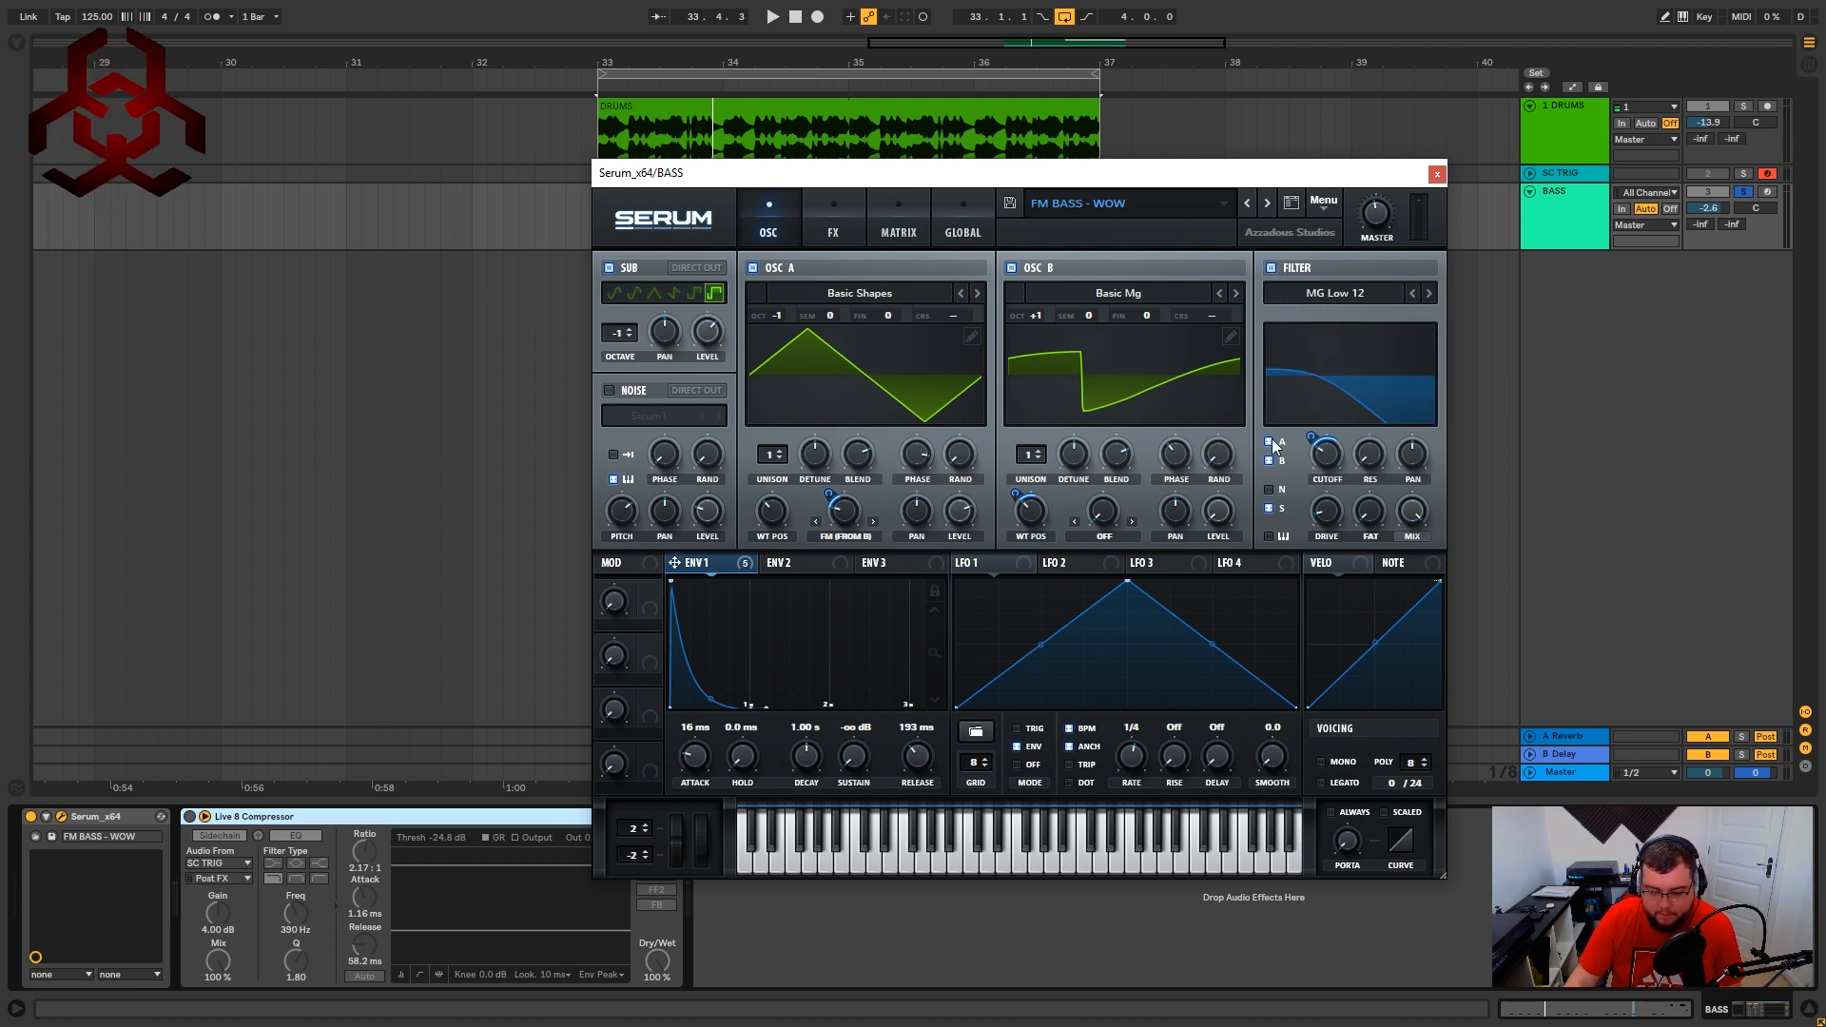
key(space)
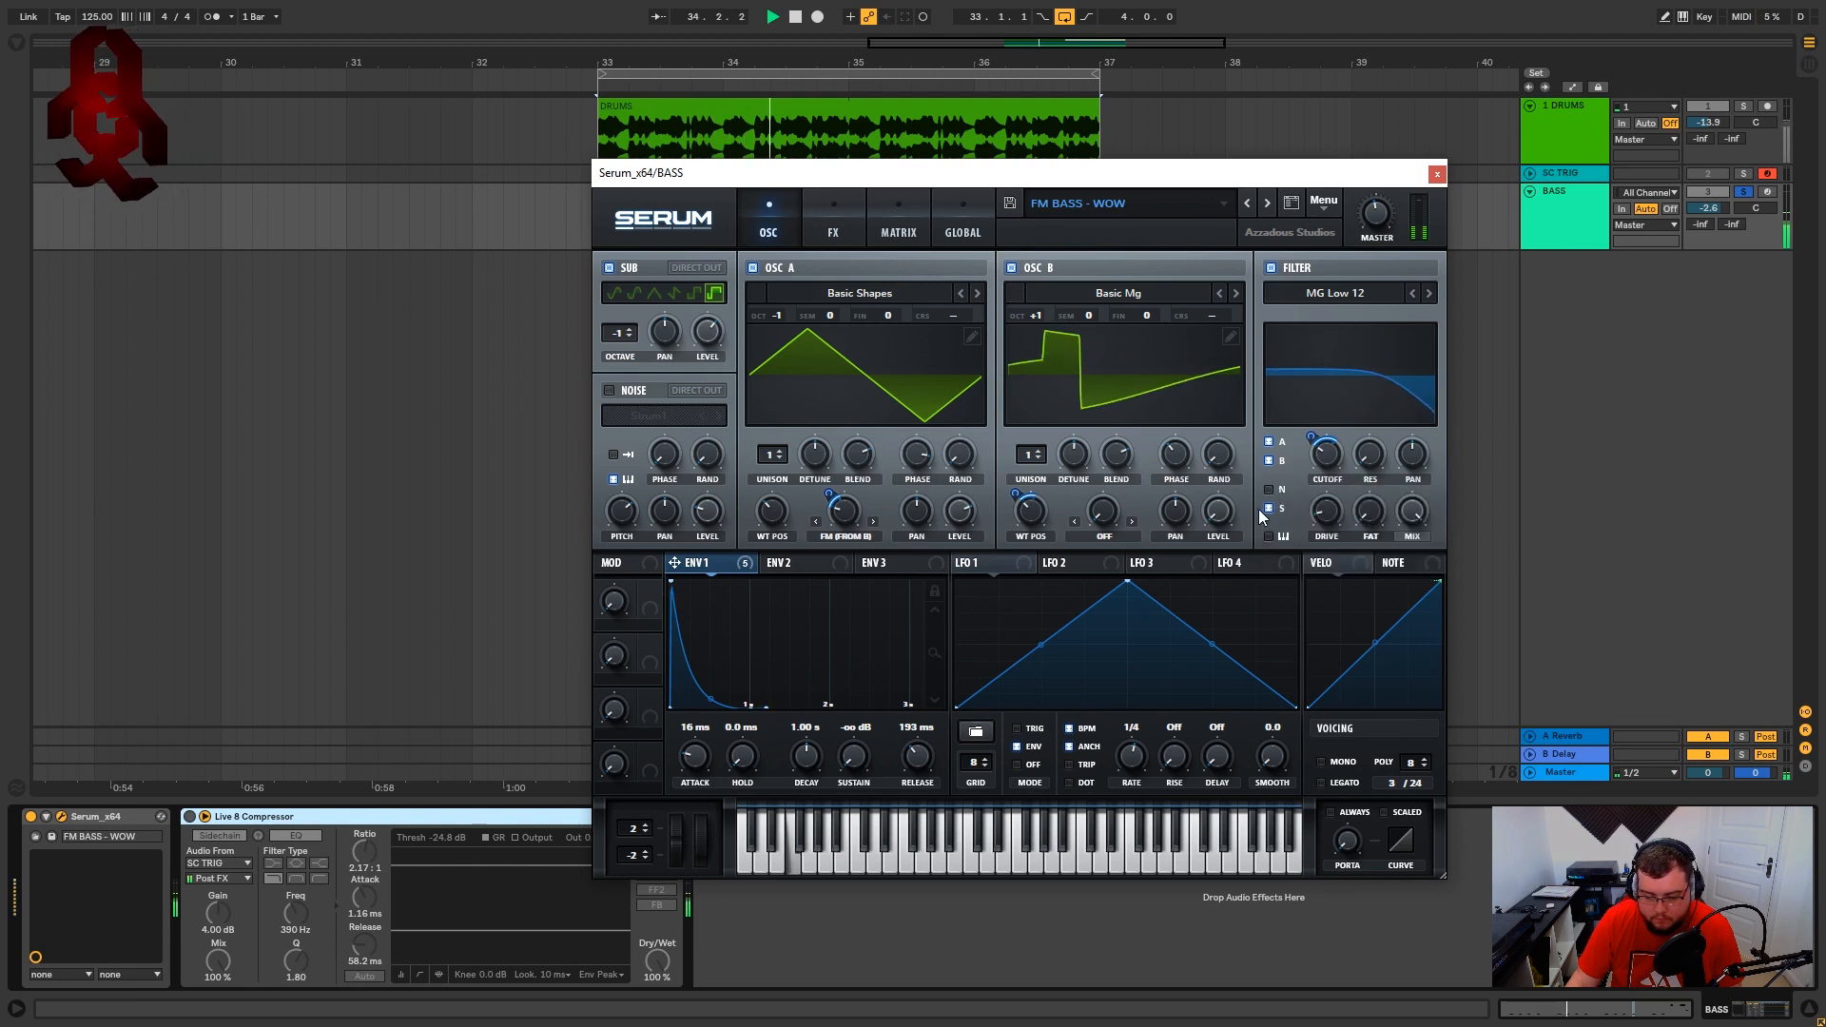
key(space)
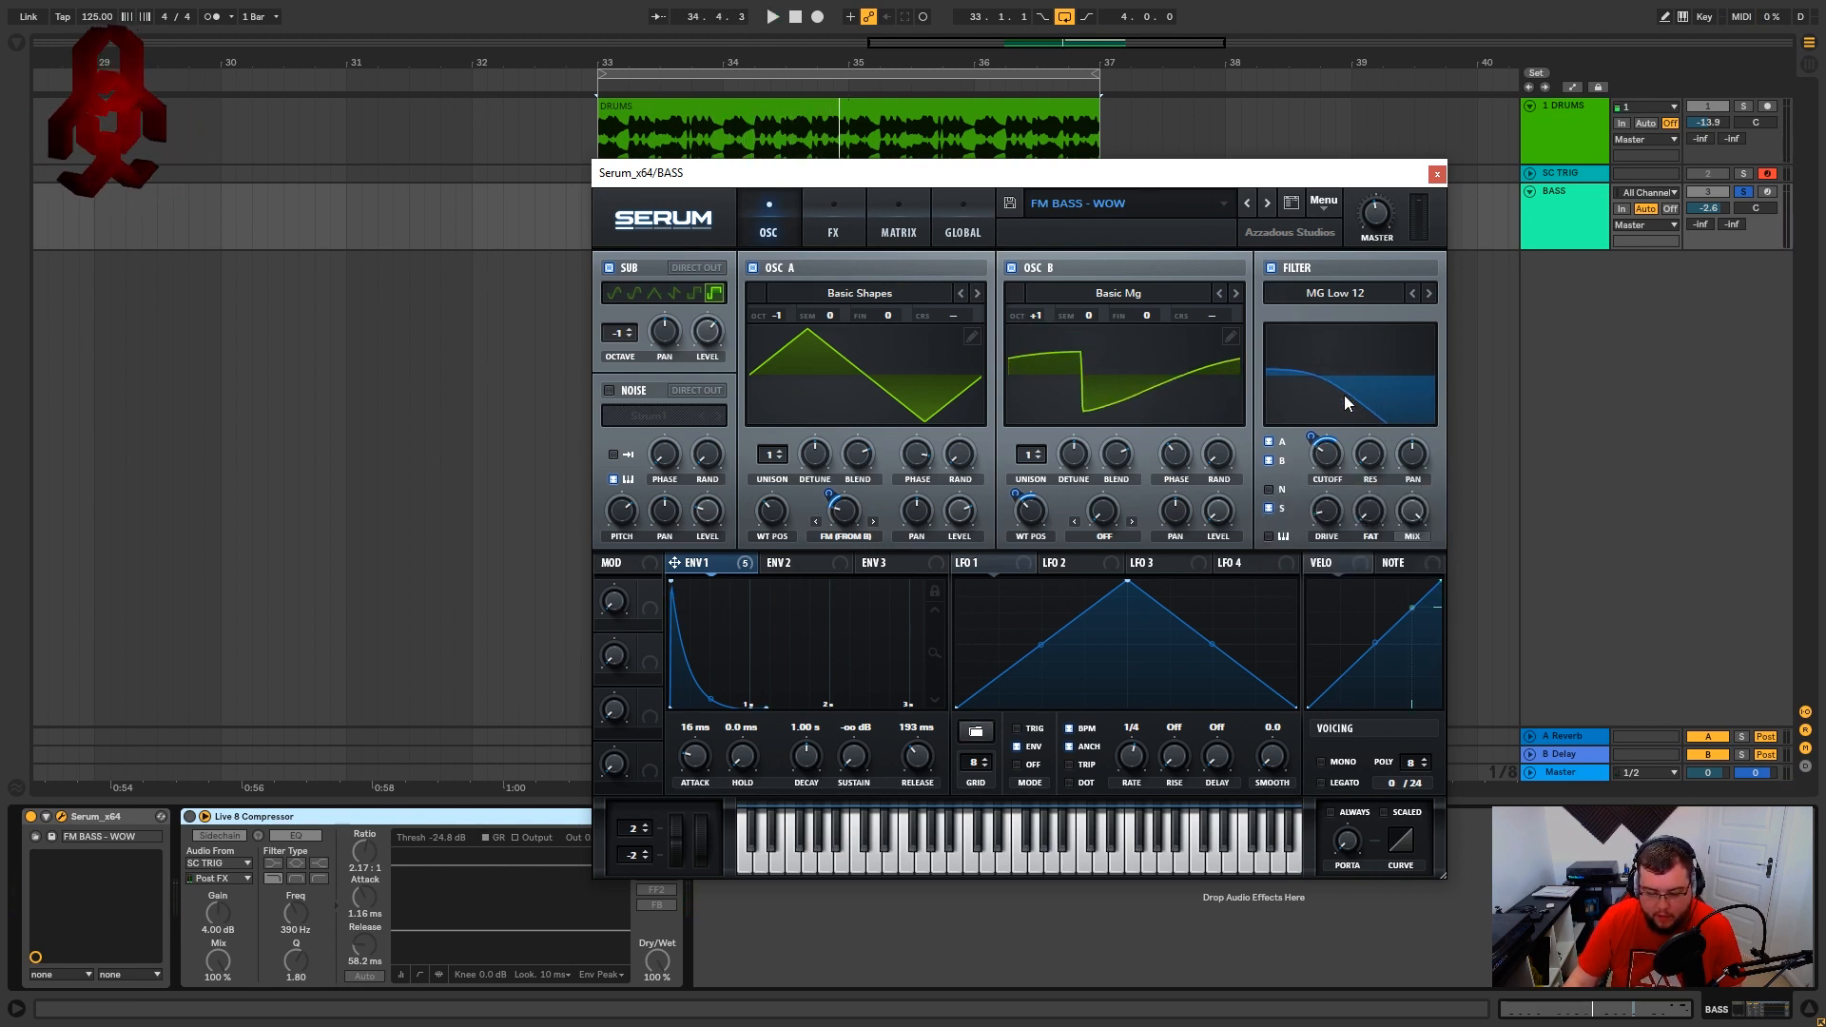
key(space)
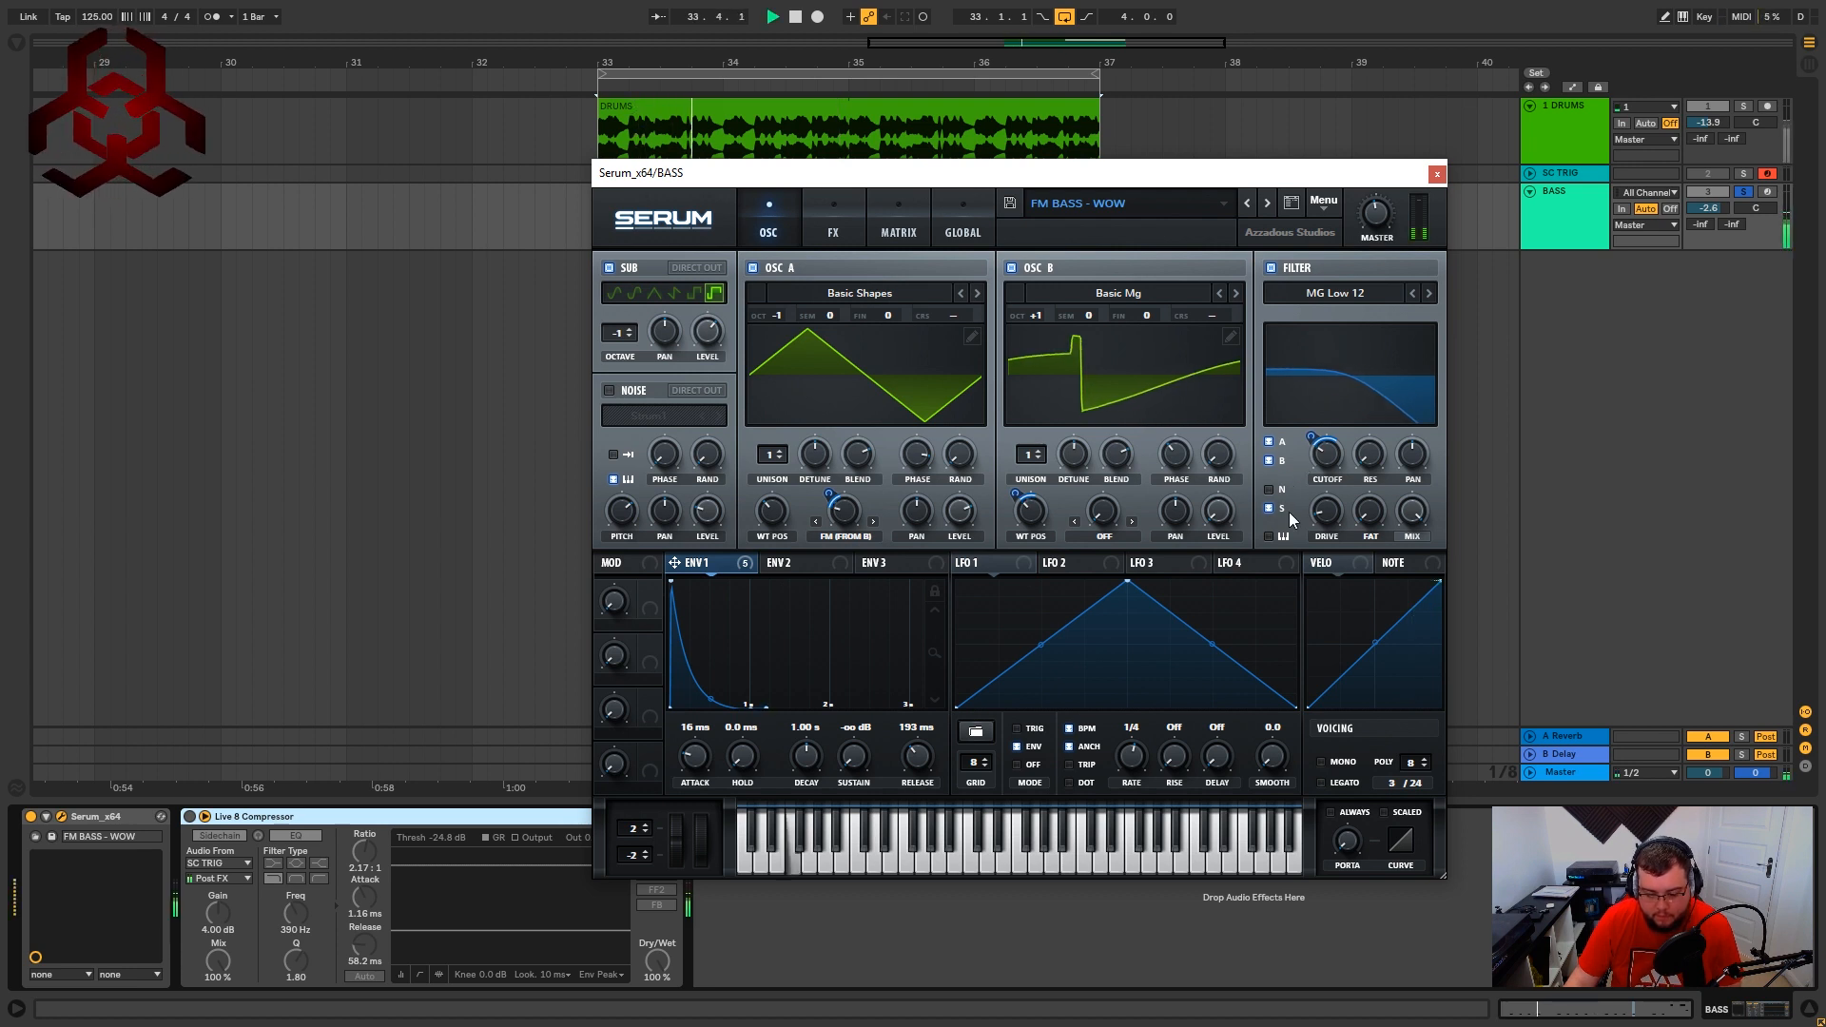
Adjust the Envelope 1 modulation amount on the filter cutoff and audition the loop.
mouse_move(1335, 465)
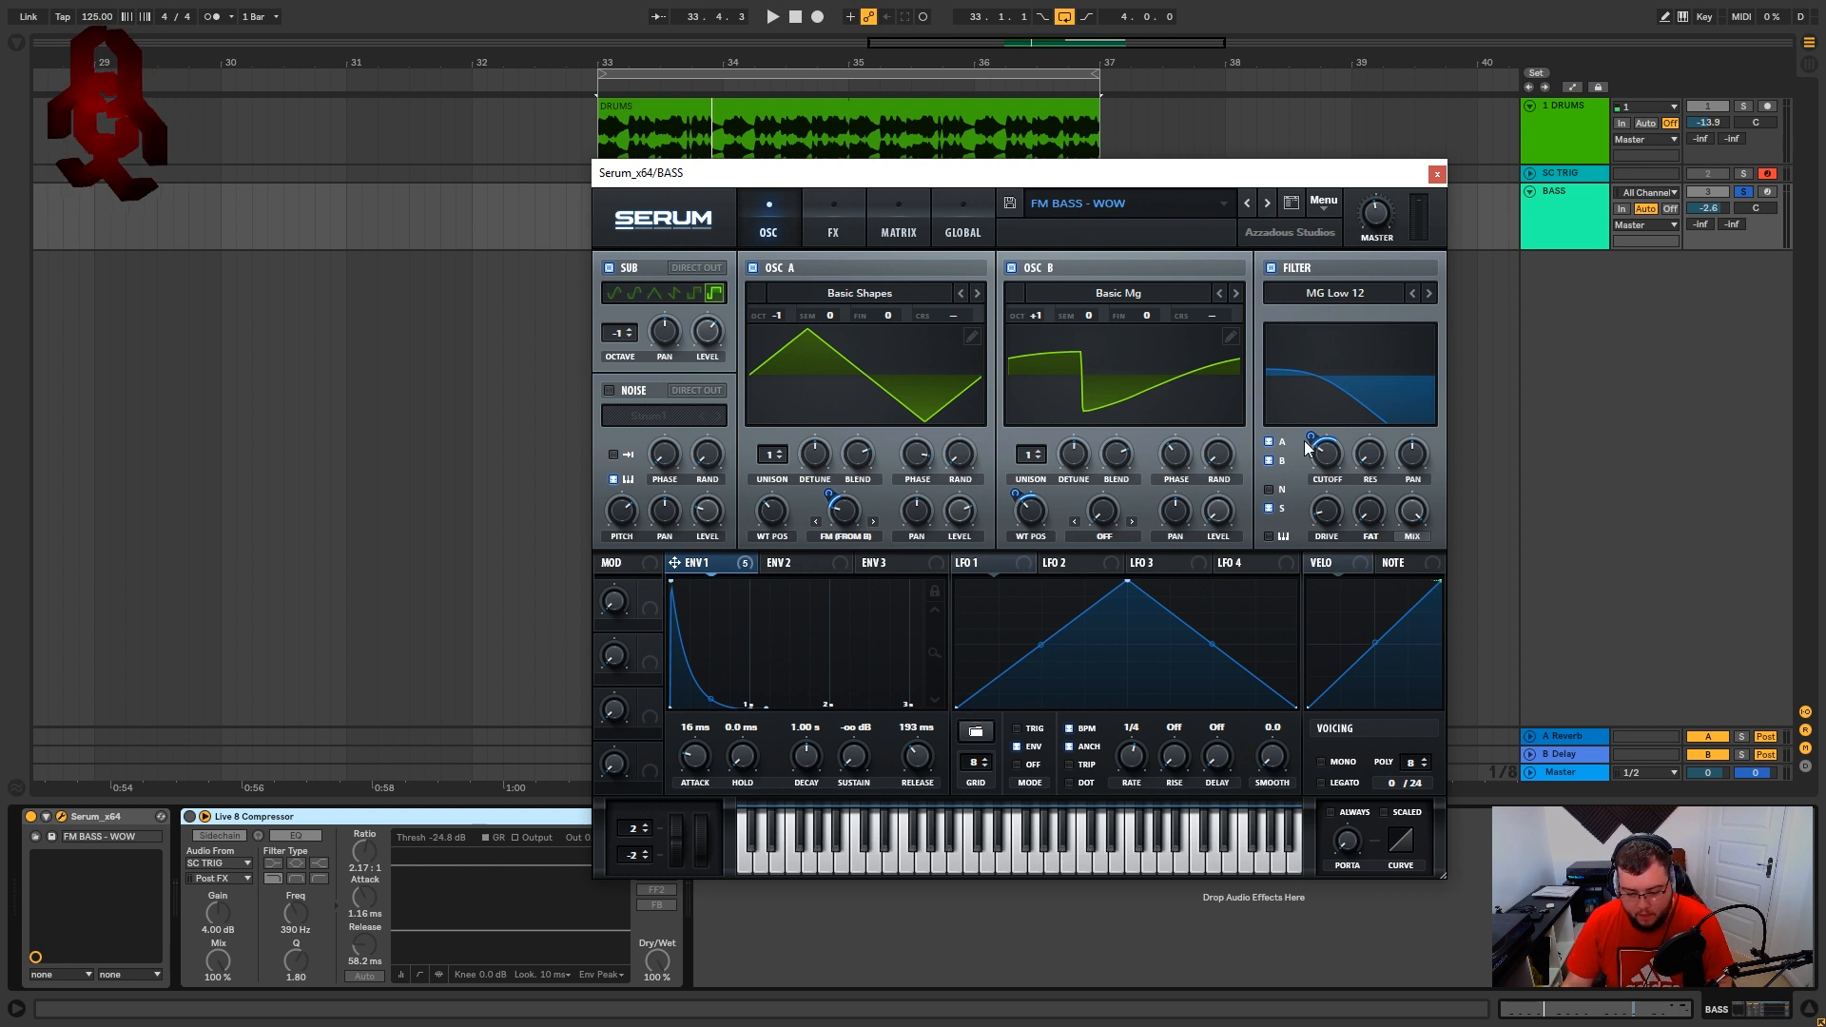
drag(1311, 439, 1311, 433)
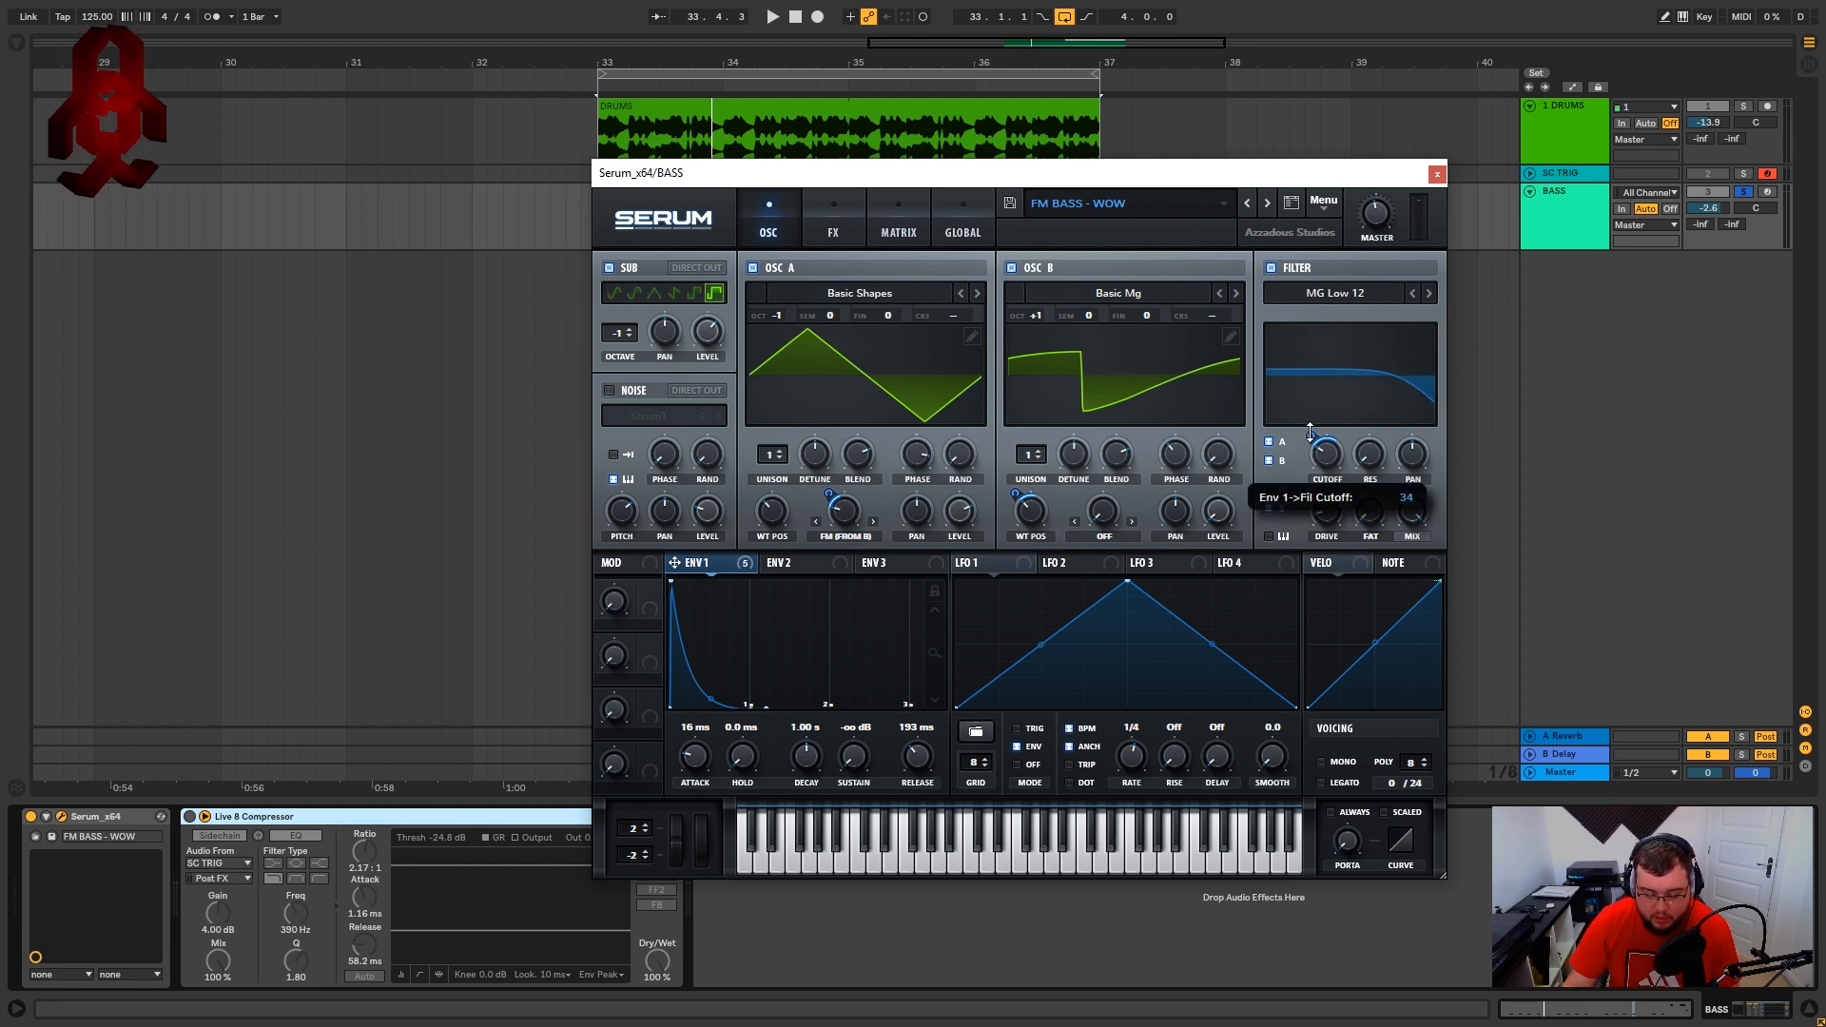
drag(1311, 433, 1313, 438)
key(space)
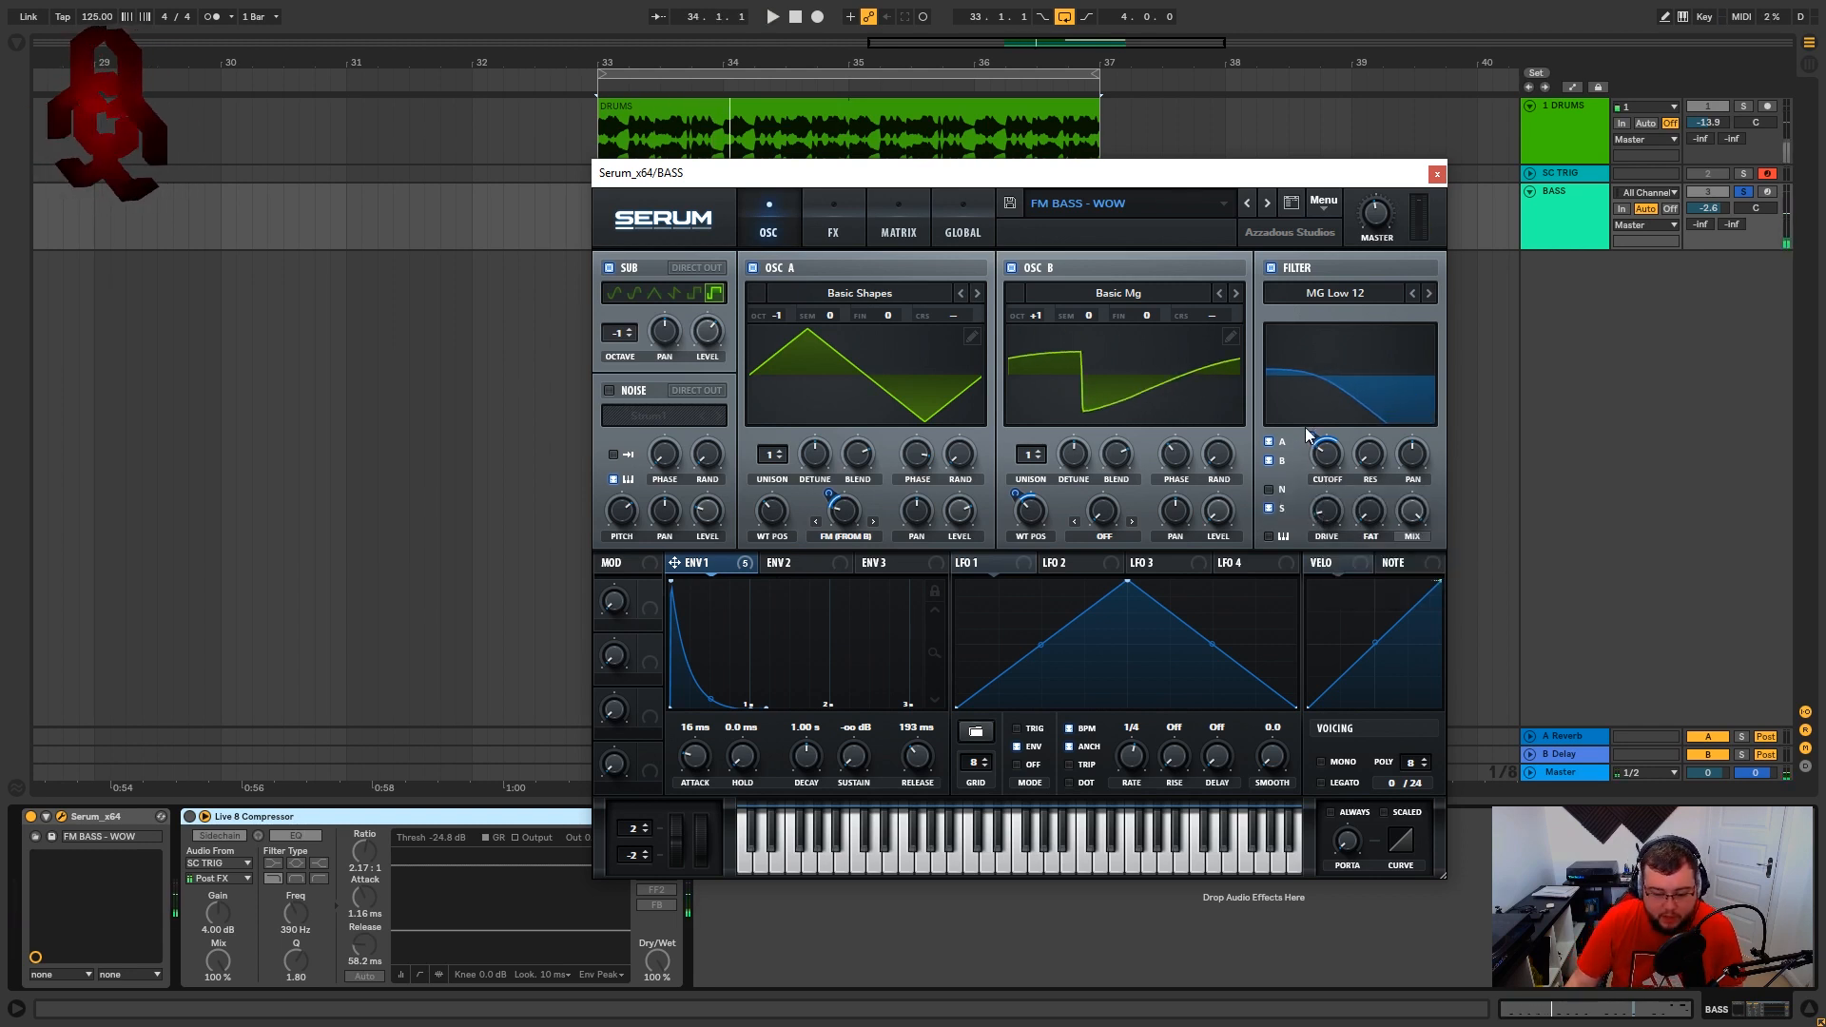
drag(1312, 435, 1319, 438)
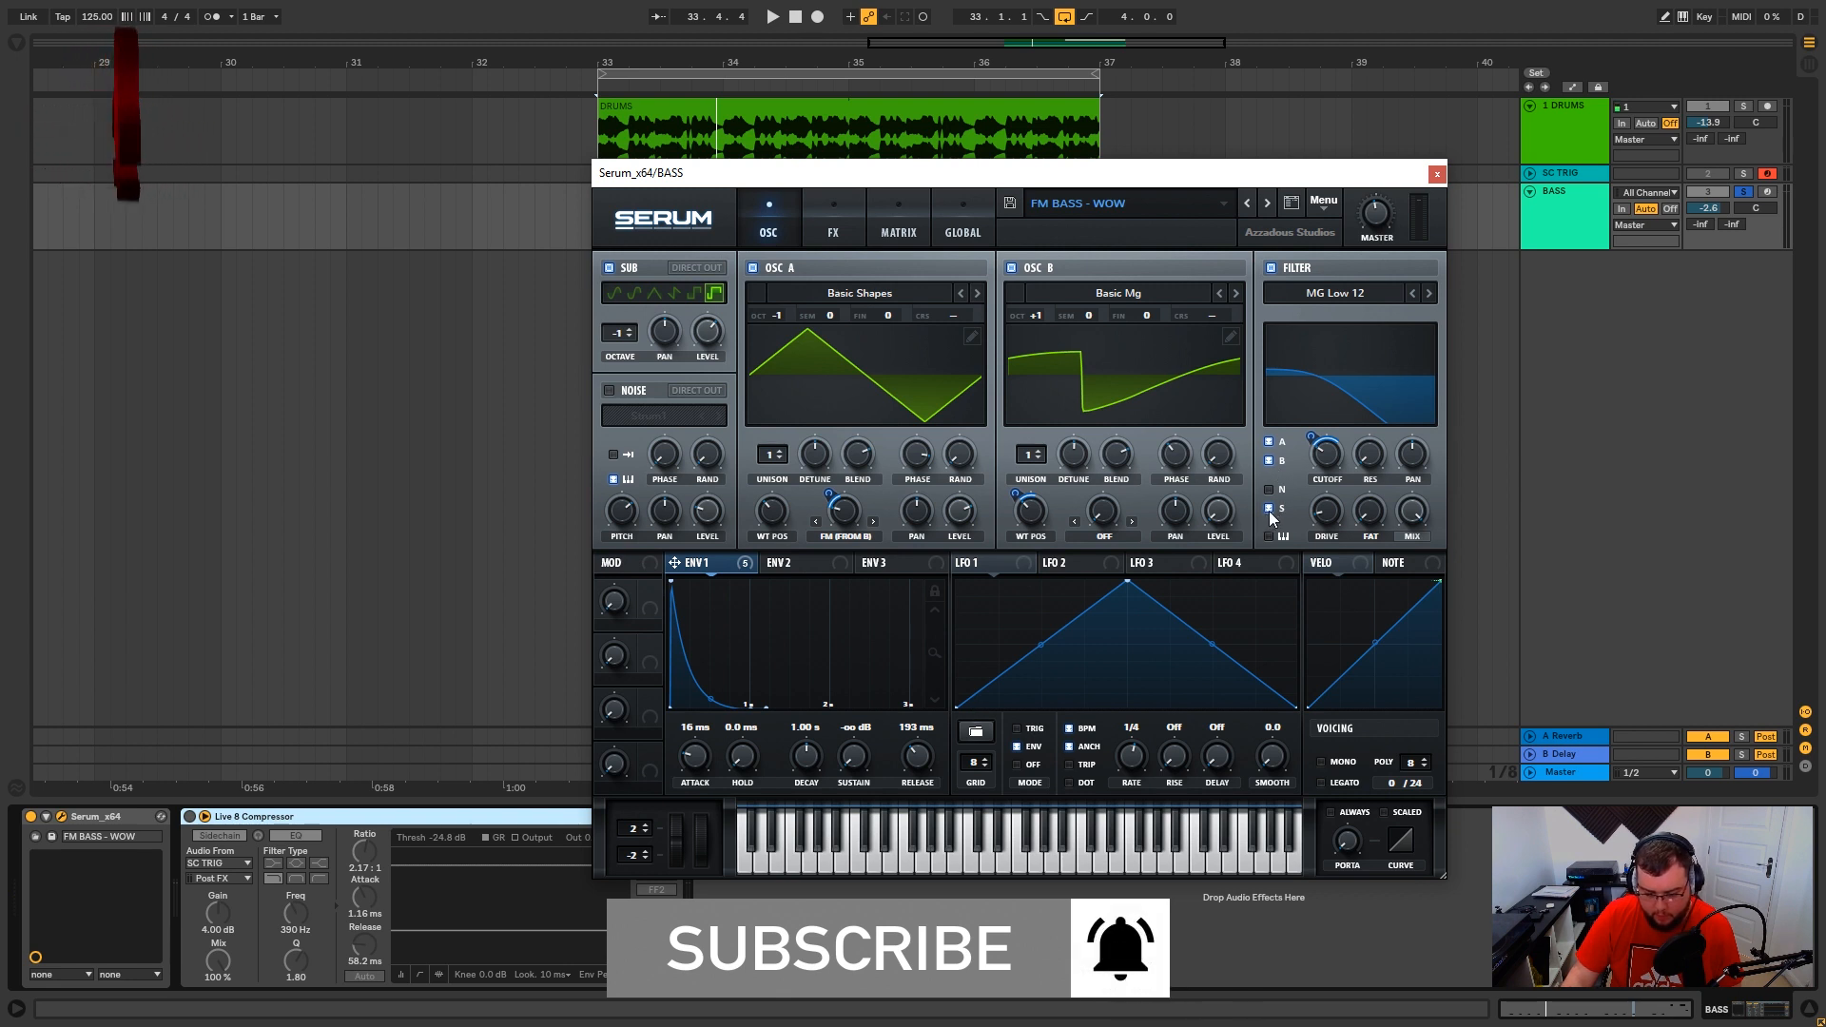
Play the loop, unsolo the BASS track to hear it with the drums, and solo it again.
drag(1129, 179, 1141, 163)
key(space)
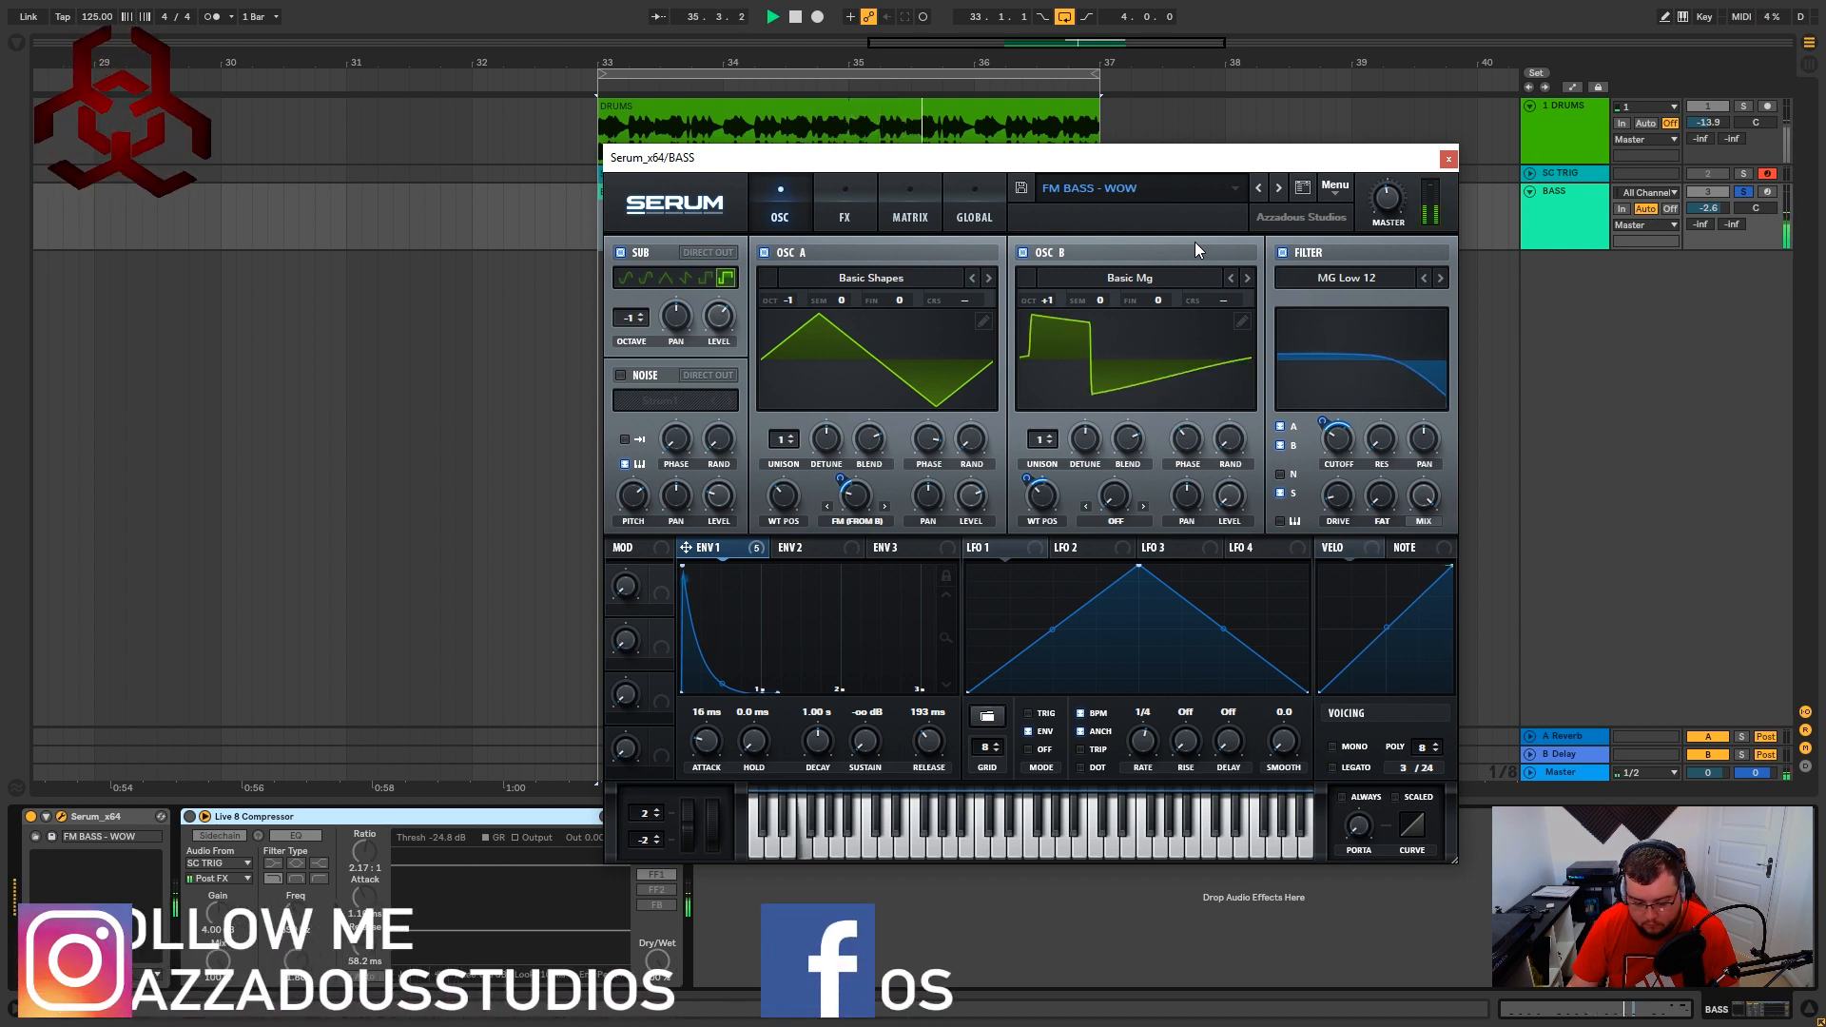
click(1743, 192)
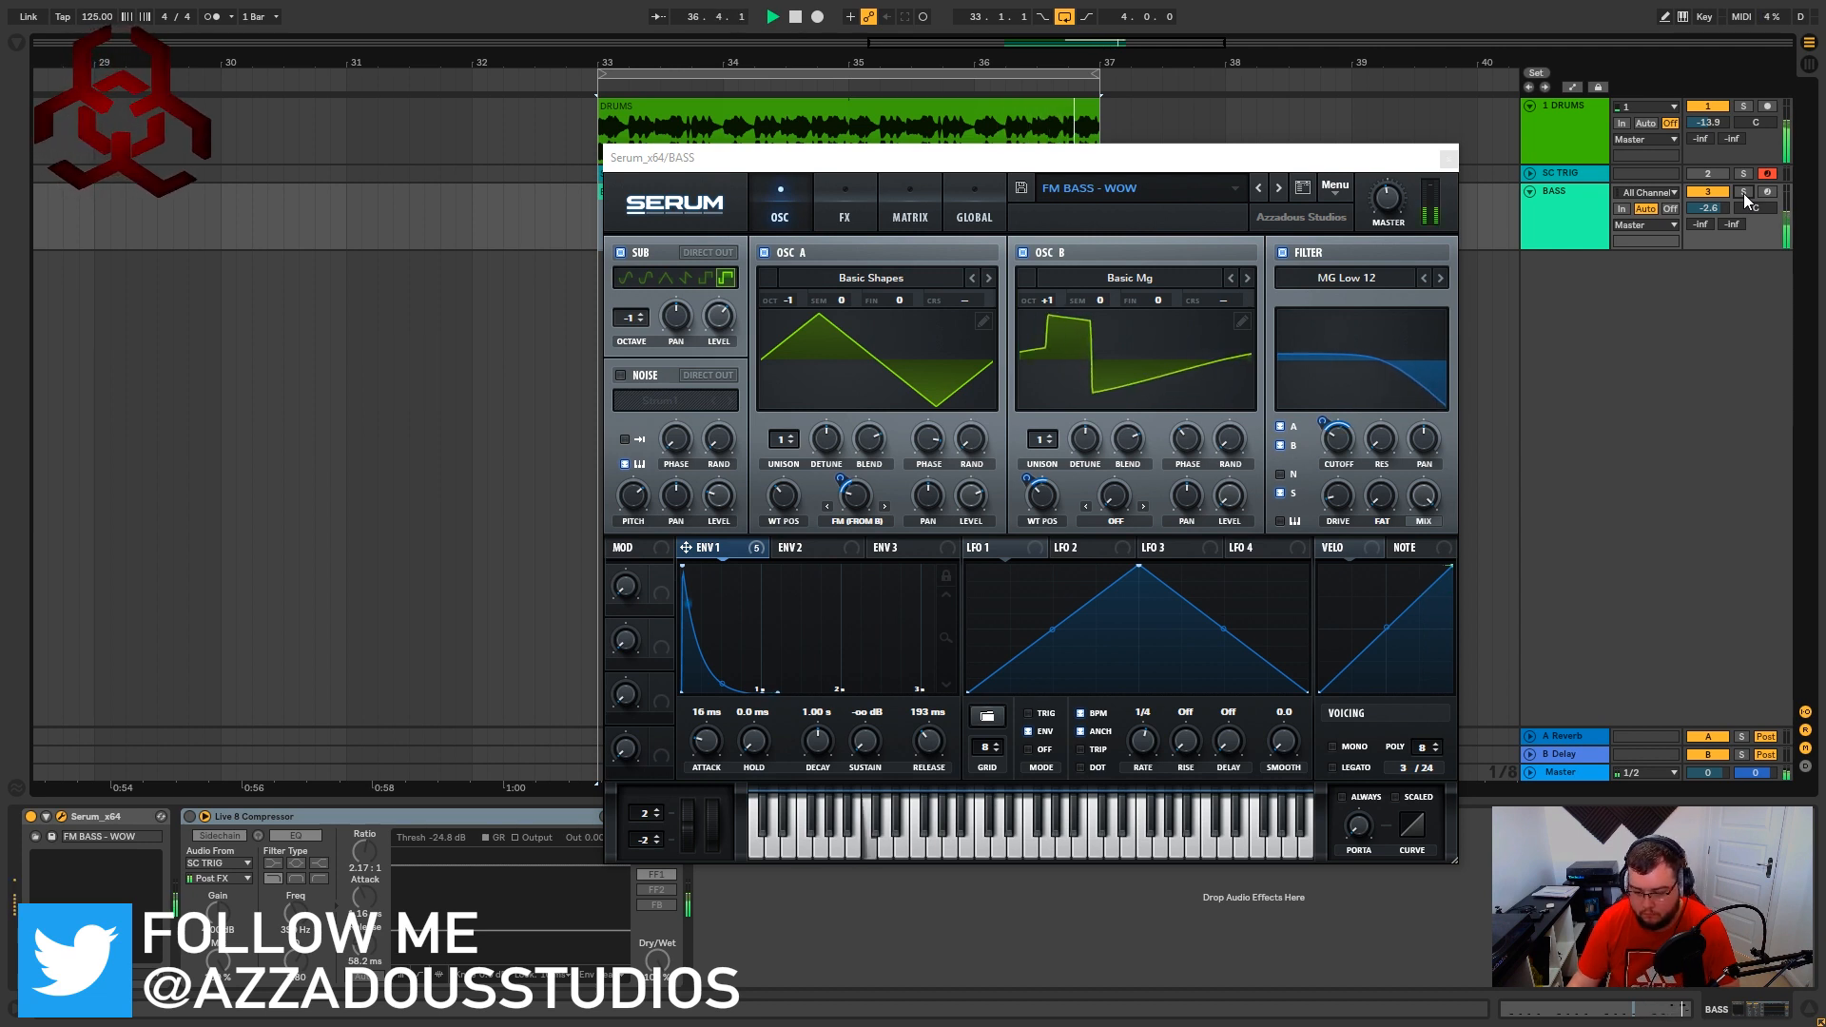
click(1744, 192)
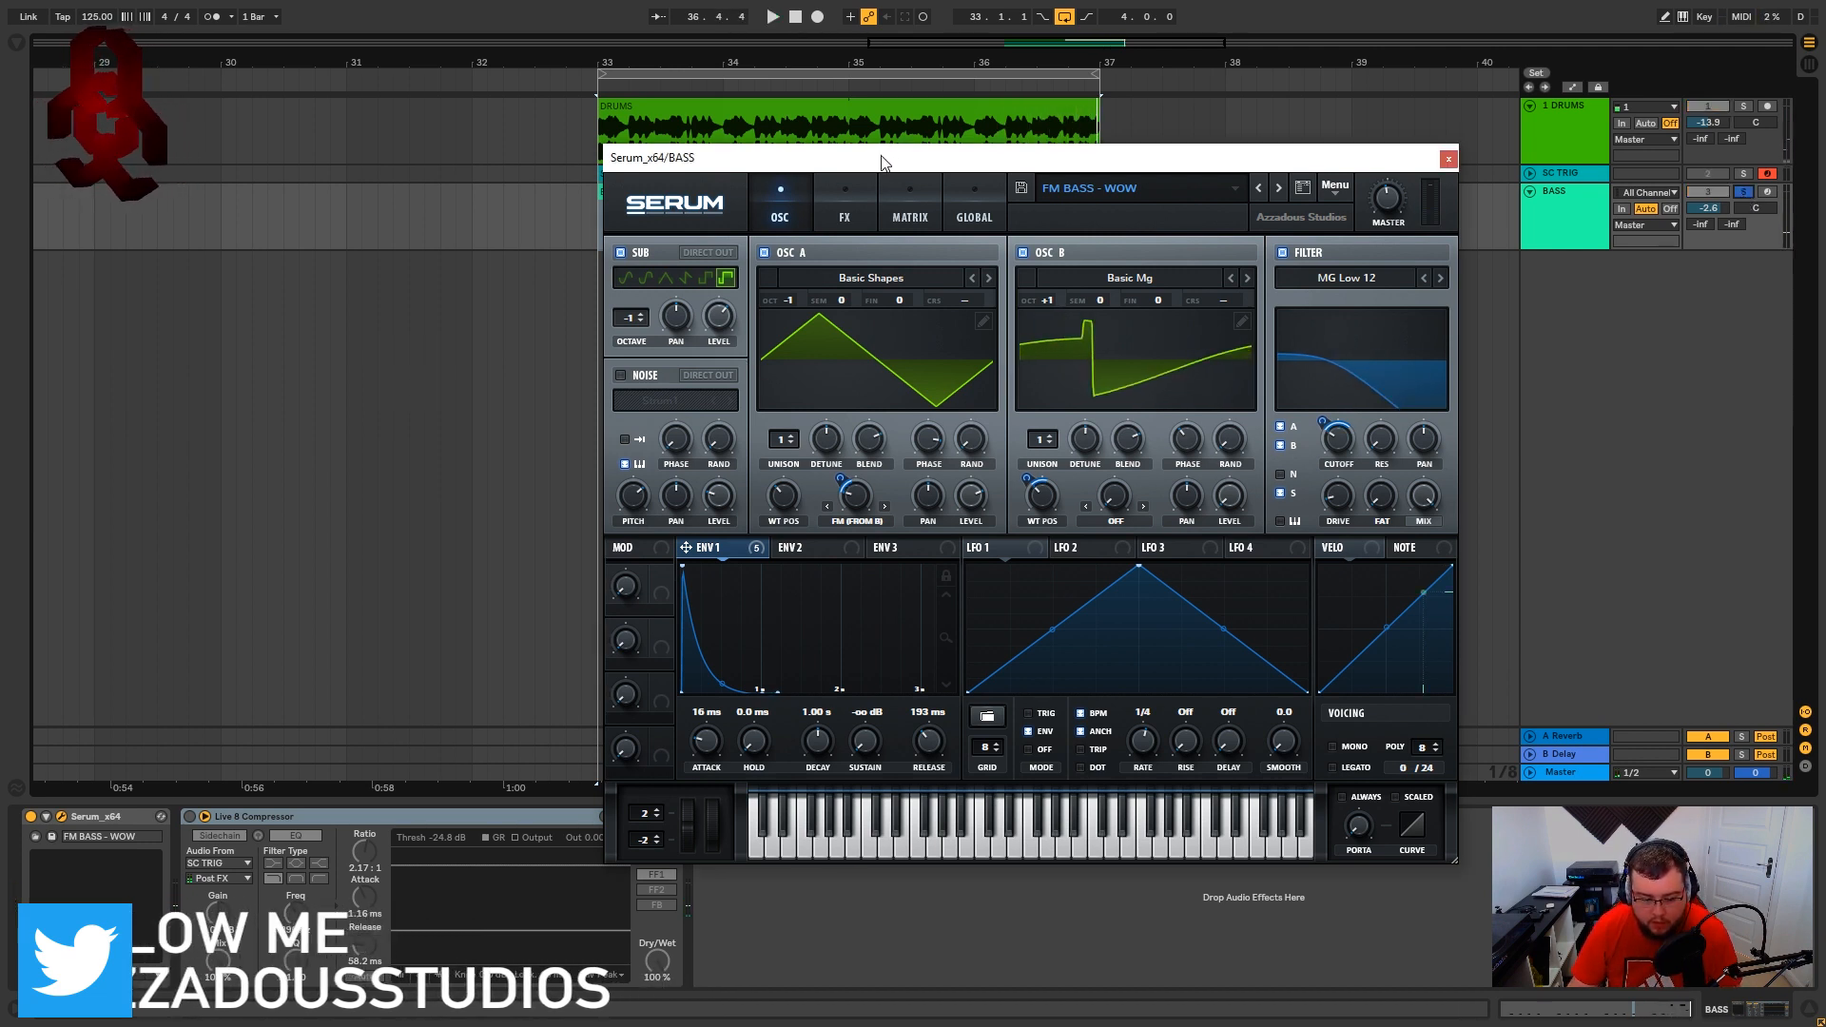
Turn on the Hyper/Dimension effect in Serum's effects rack and compare the loop with and without it.
drag(839, 159, 813, 151)
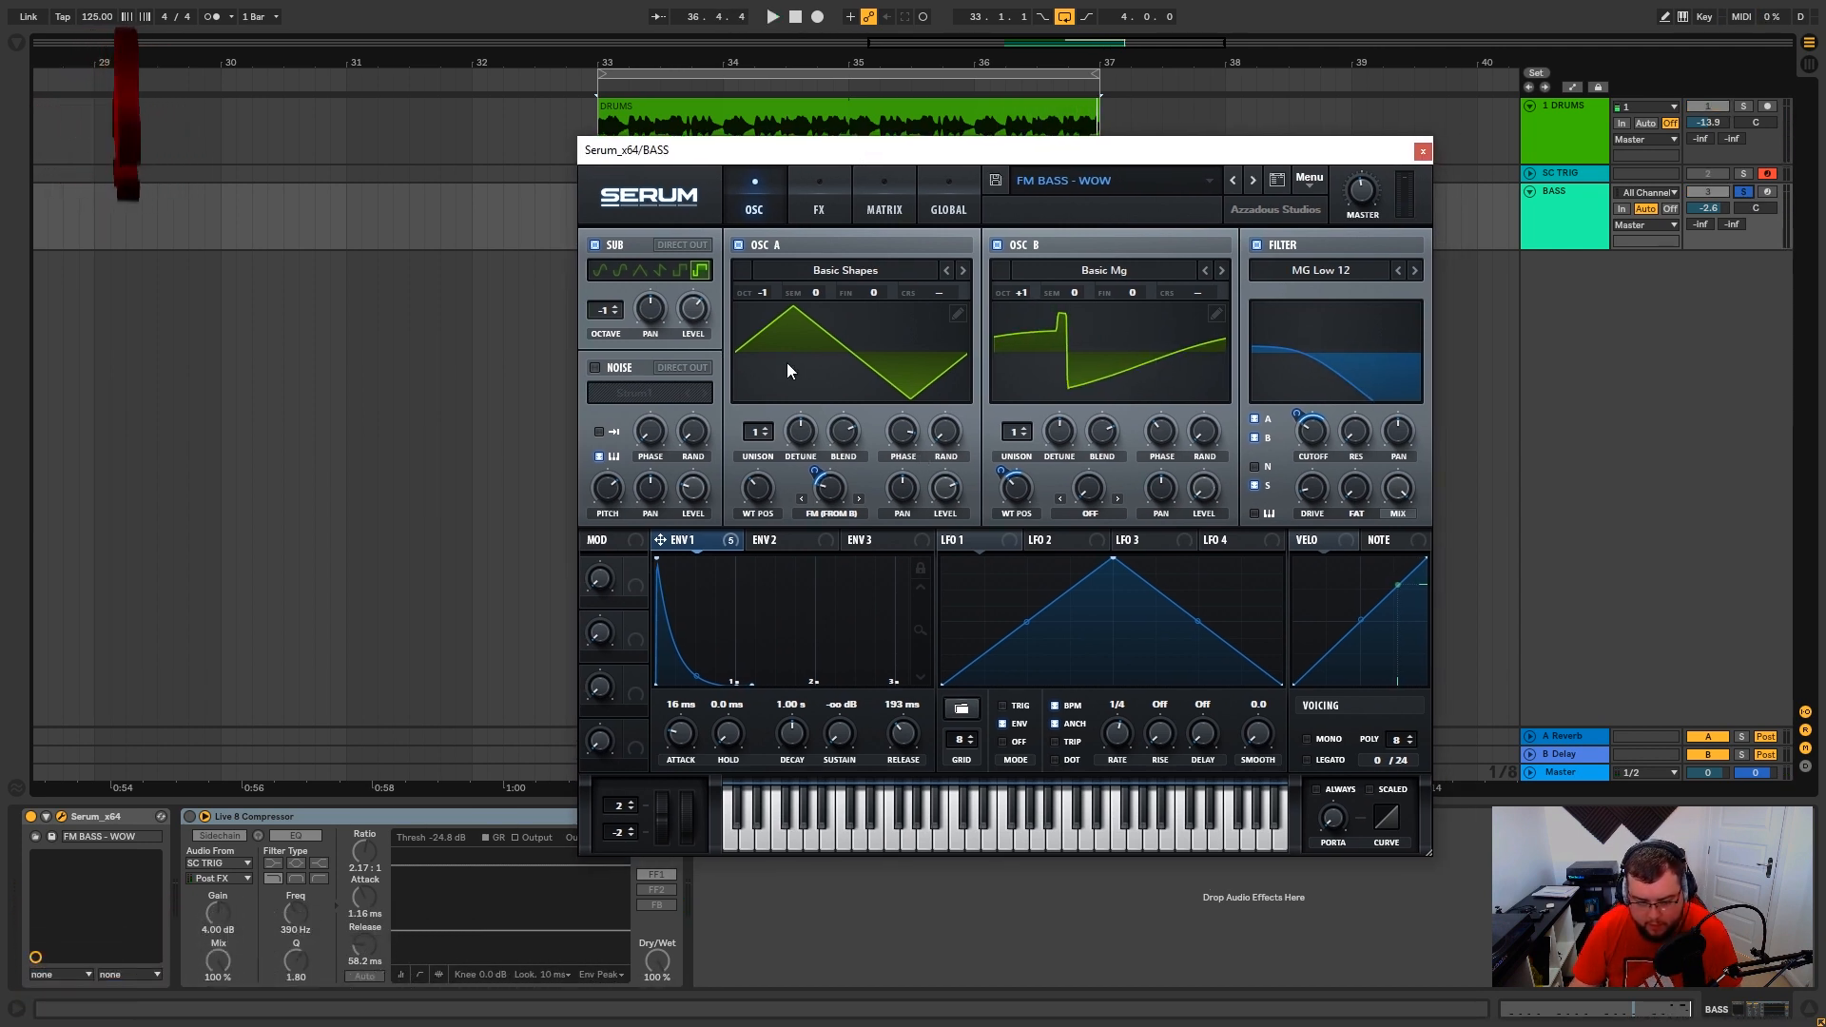
click(820, 205)
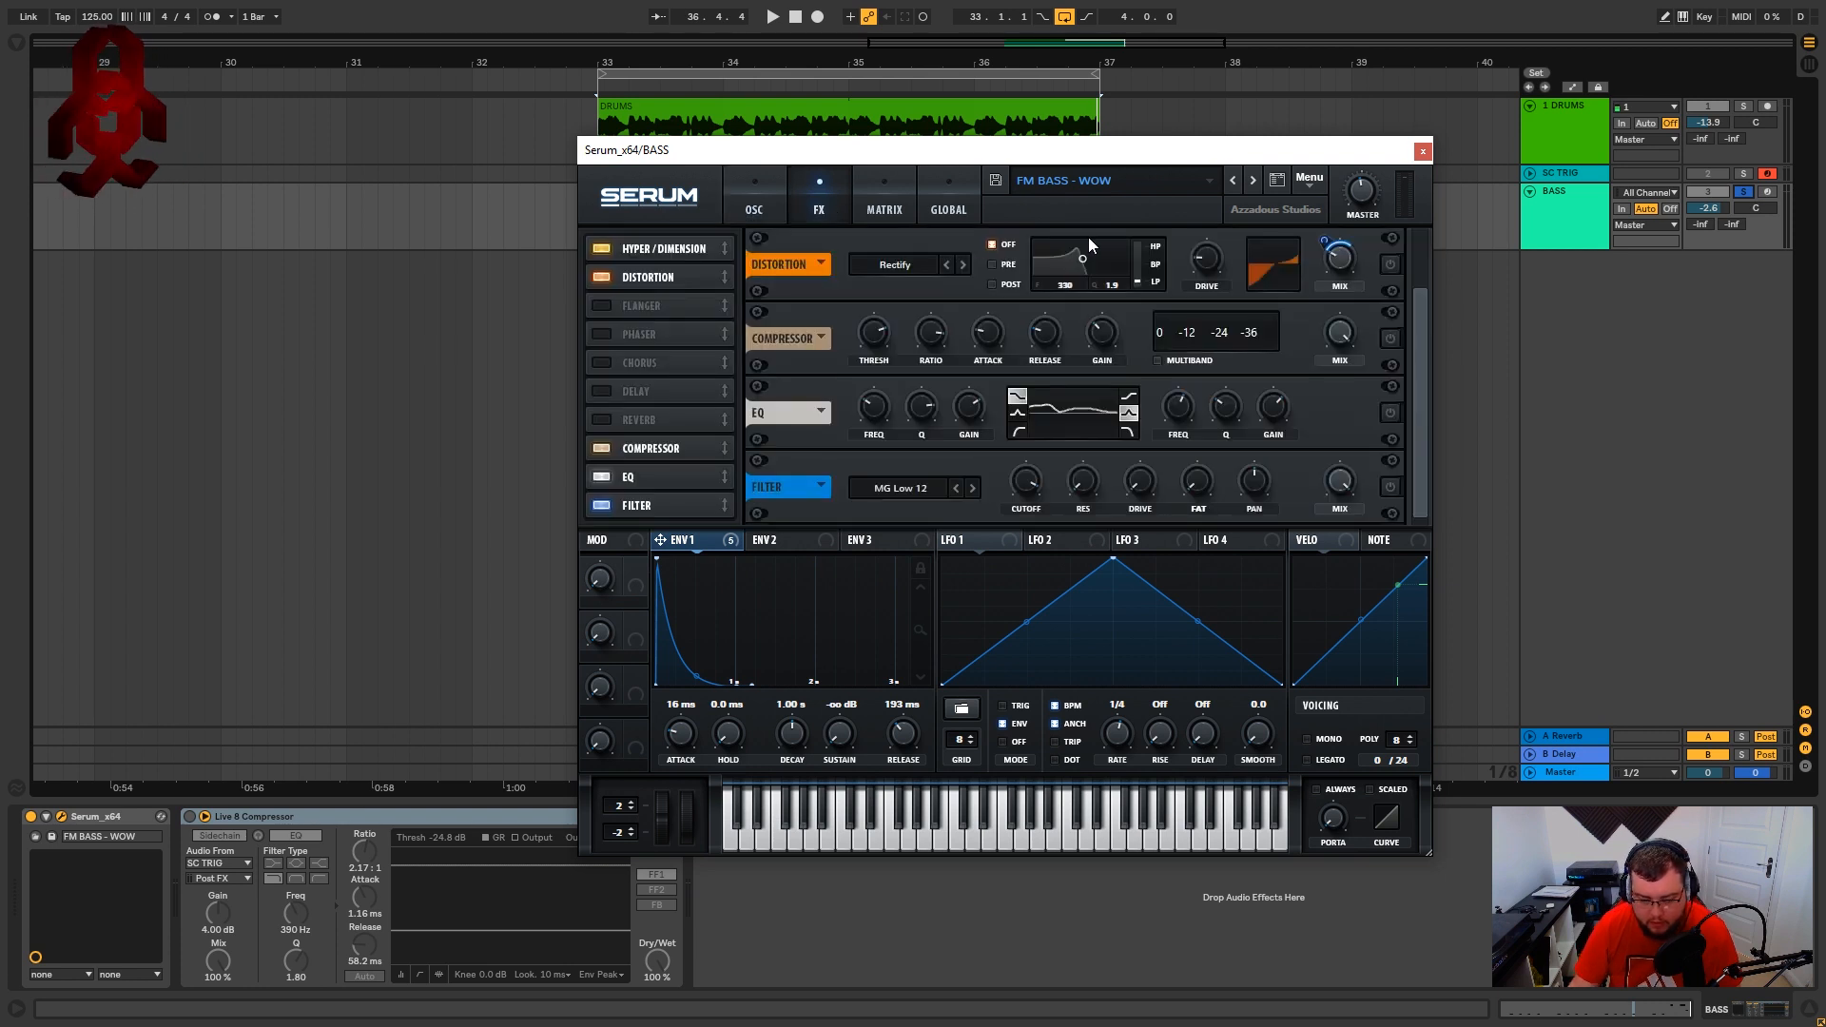
scroll(1419, 335, up, 2)
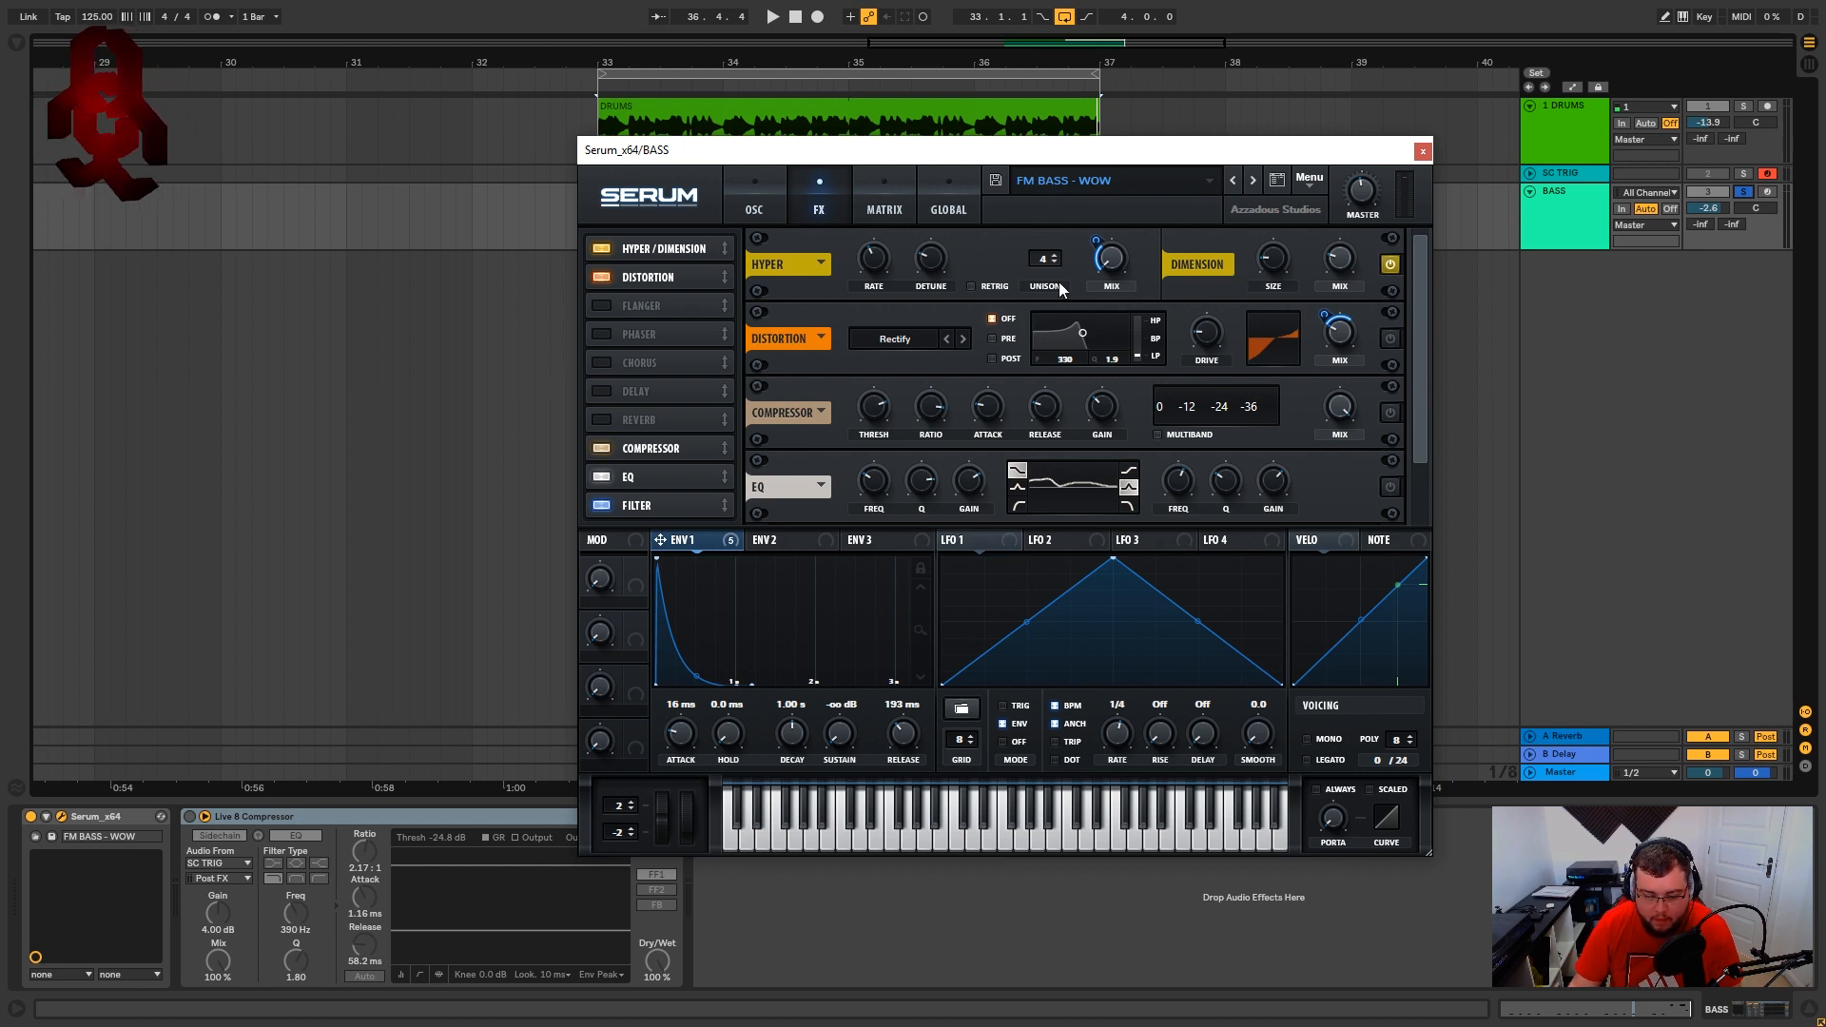
key(space)
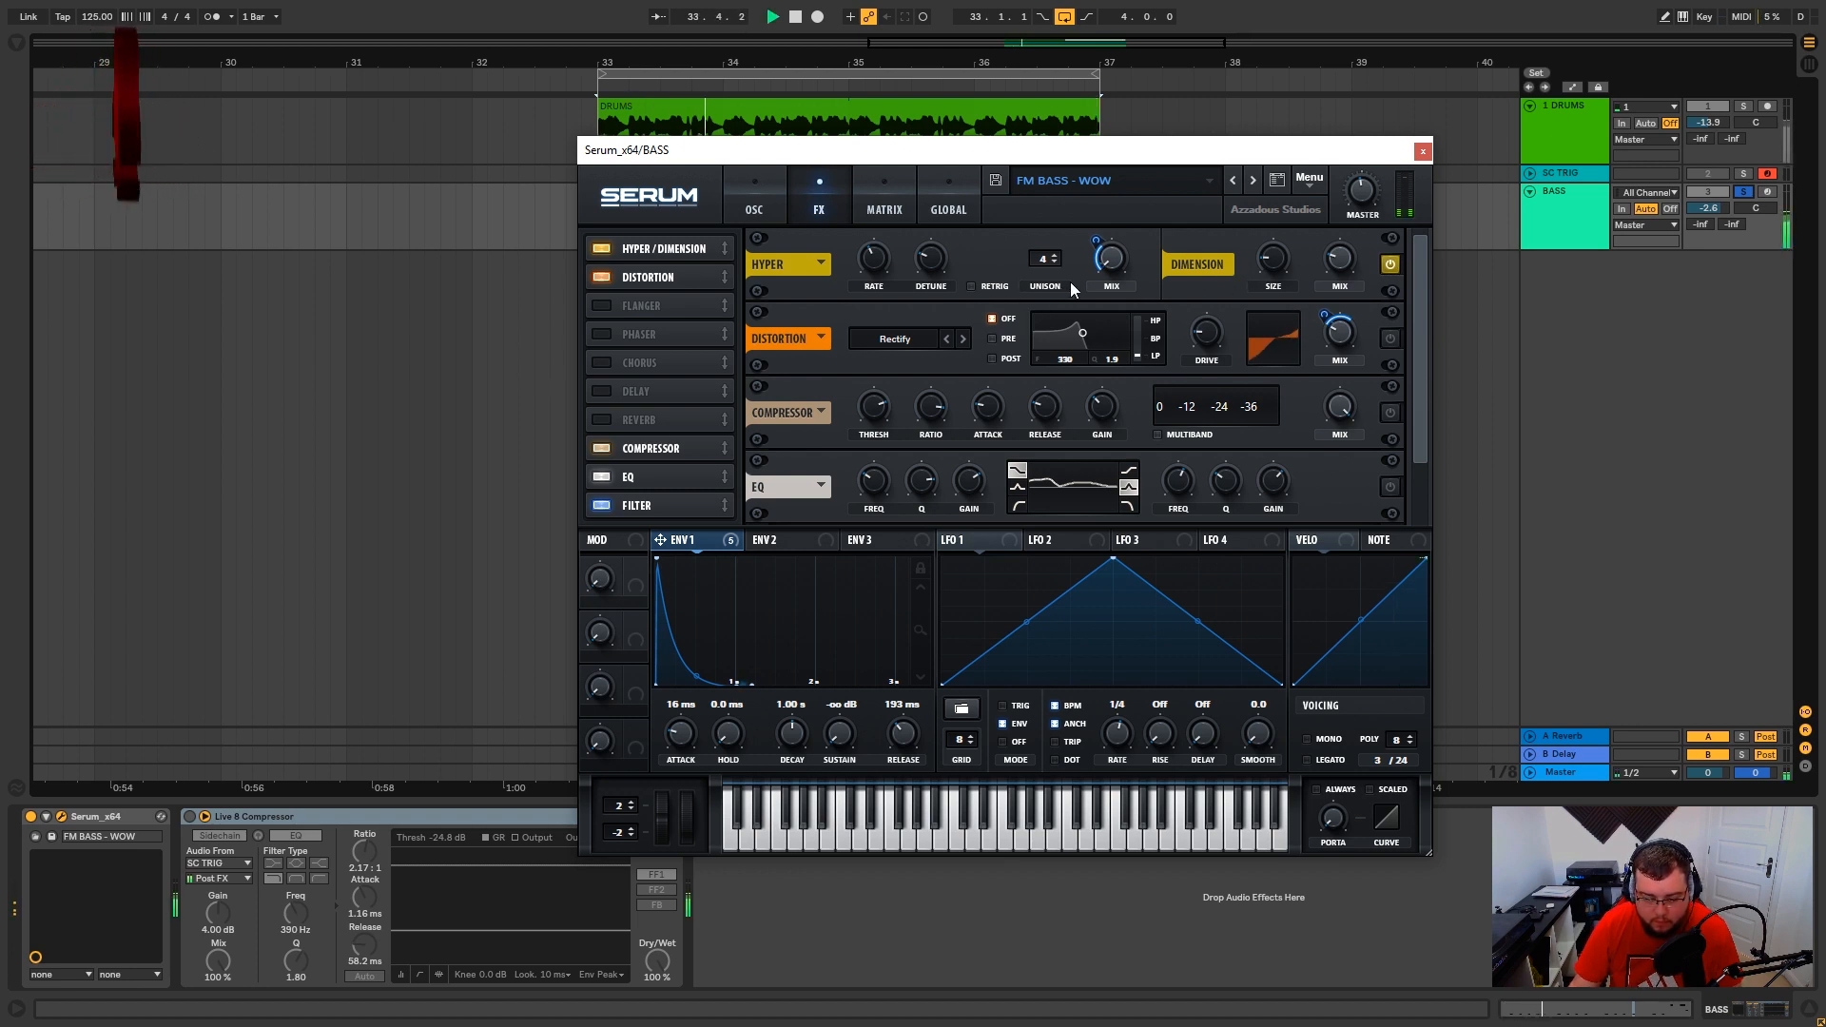
key(space)
click(1389, 265)
key(space)
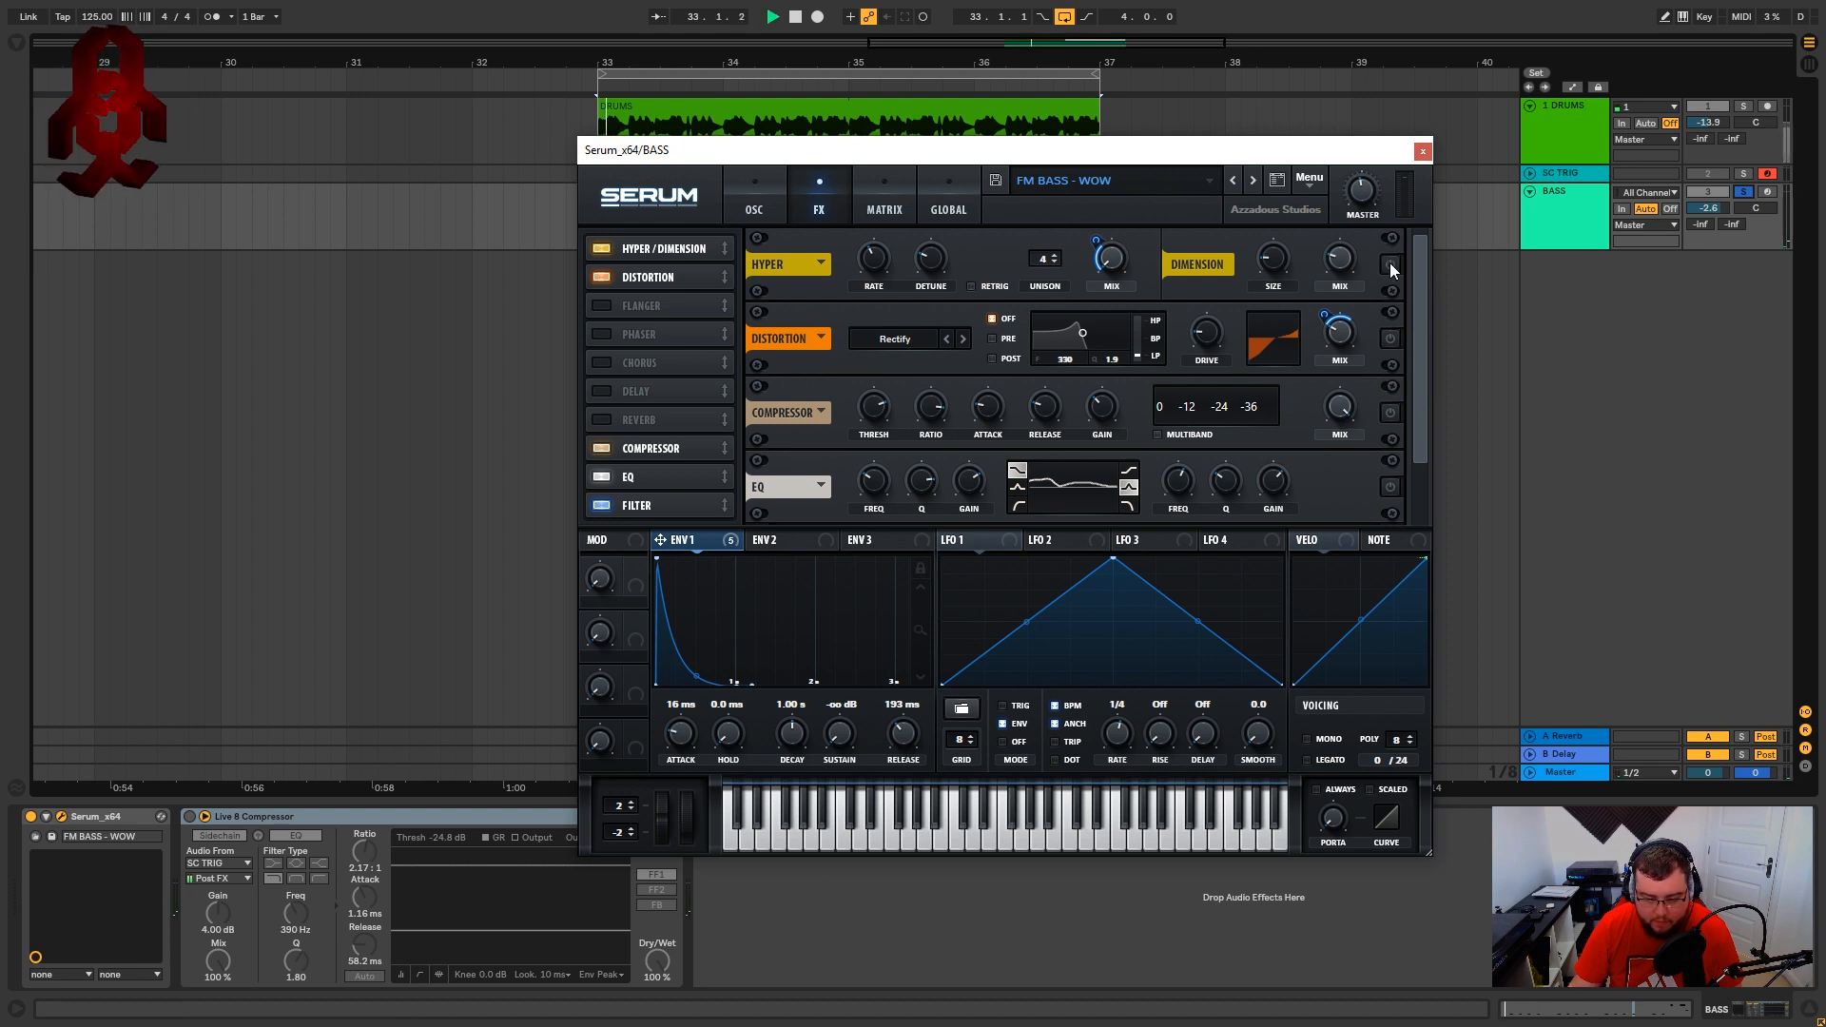
click(1390, 264)
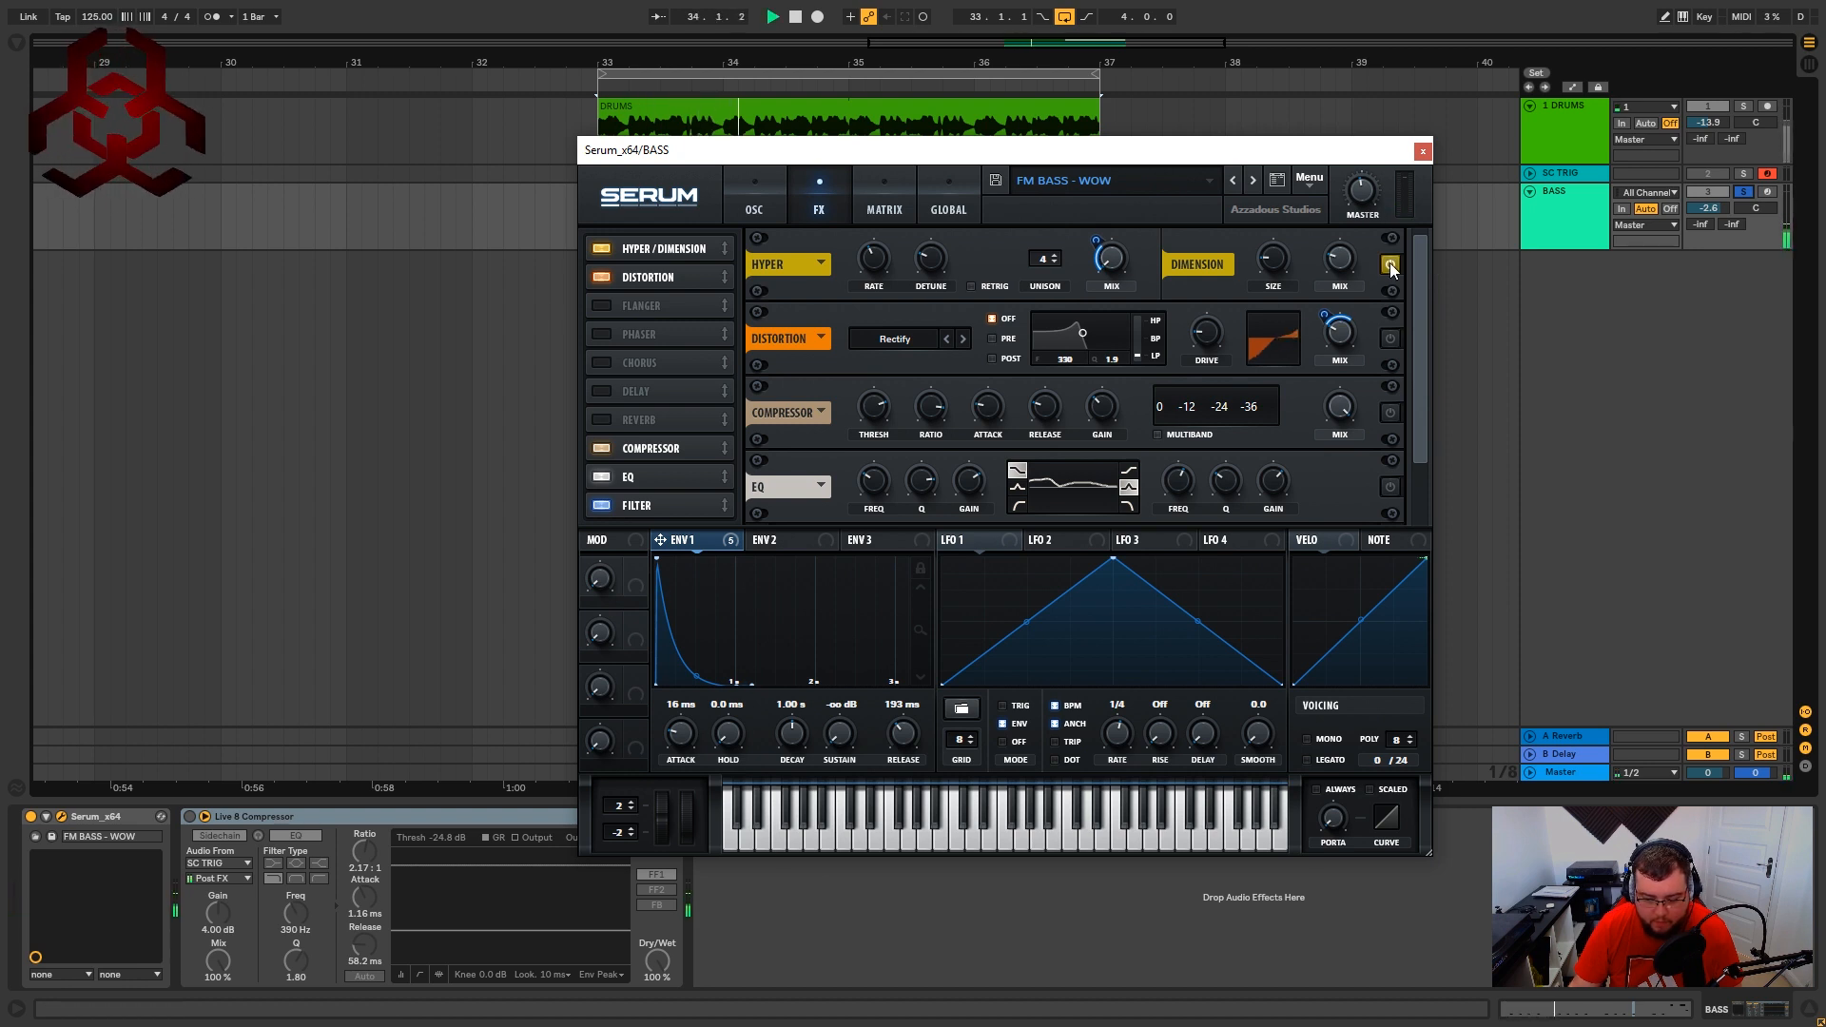
key(space)
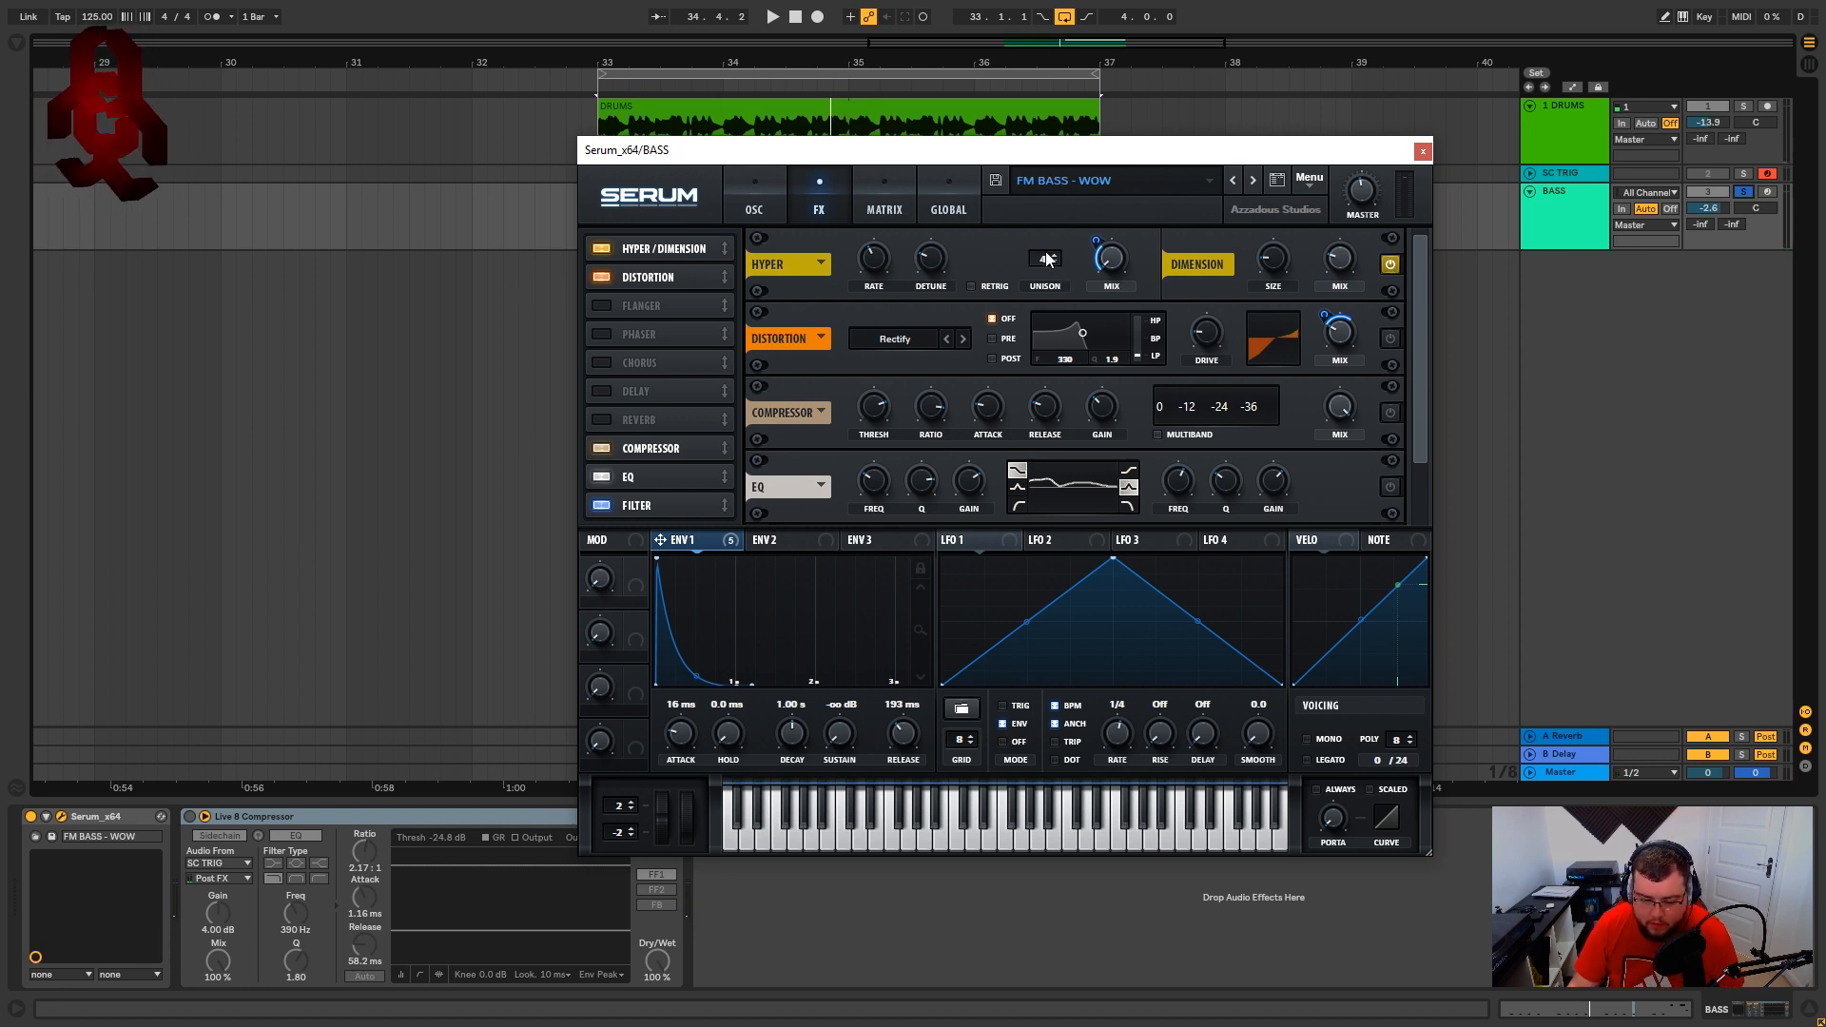
Audition the Envelope 1 modulation amount on the Hyper mix at up to 89, then bring it back to about 36.
mouse_move(871, 264)
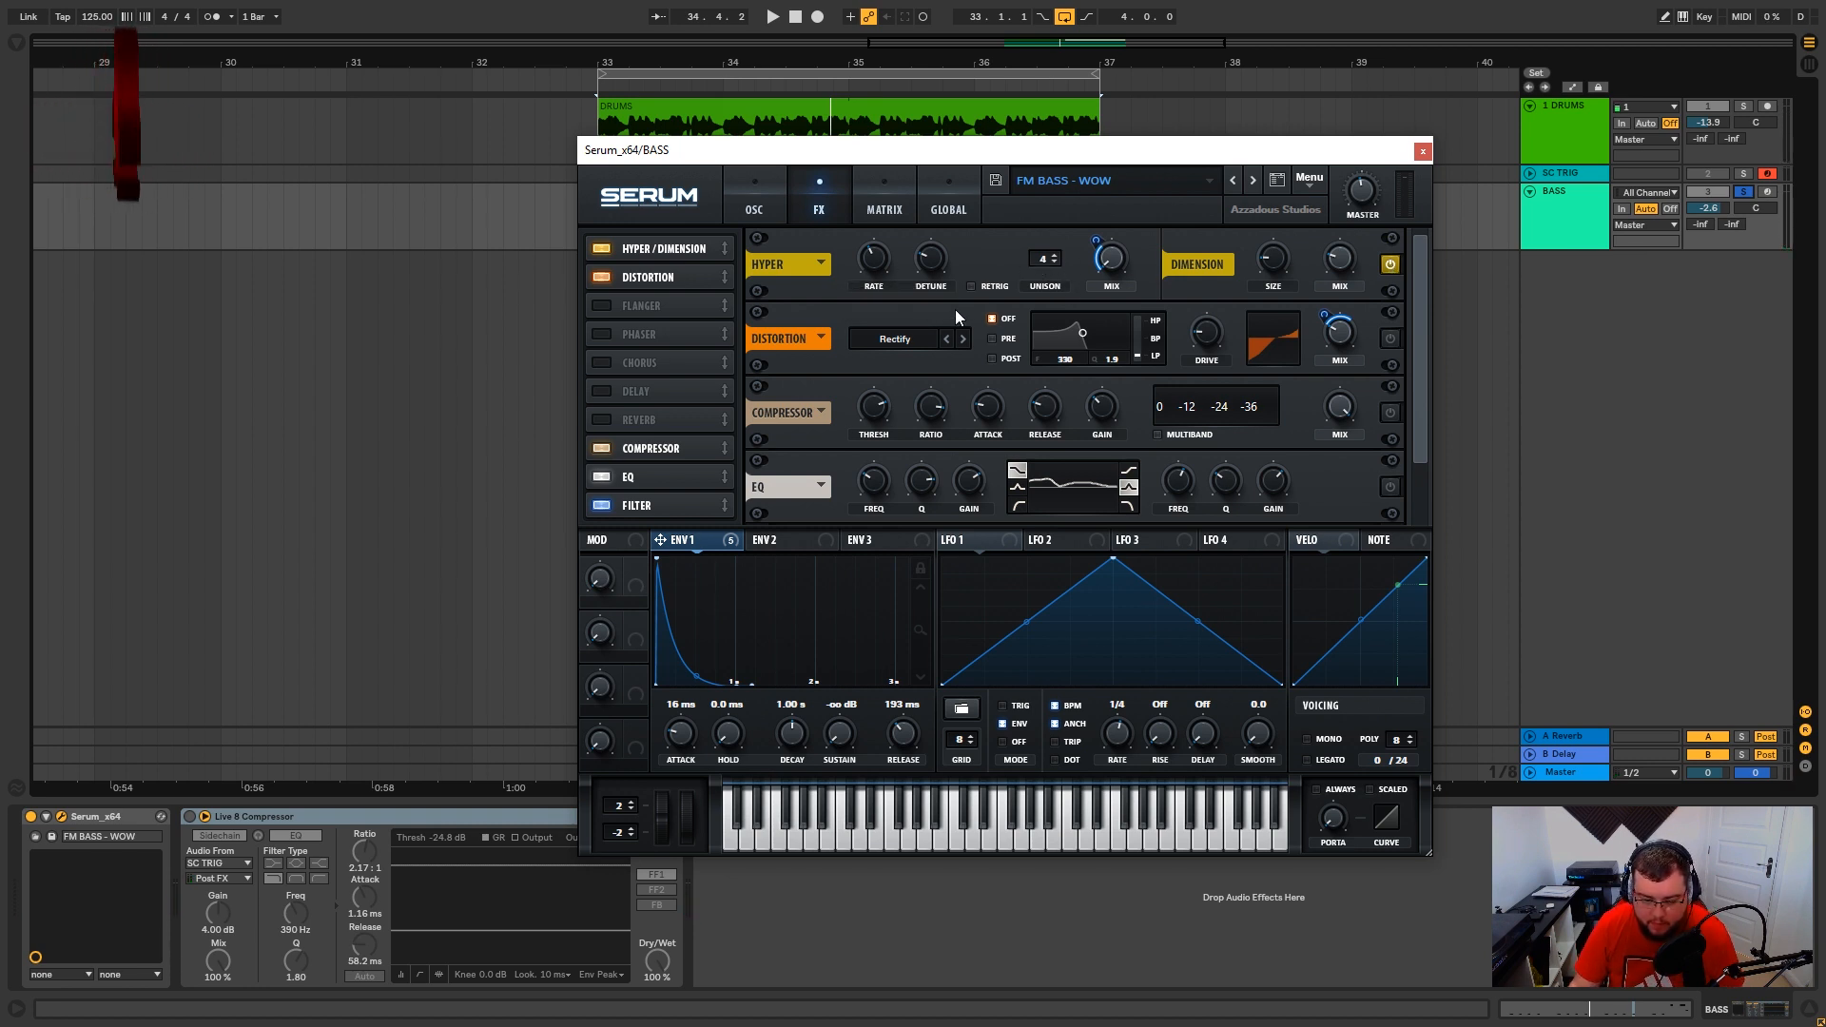
mouse_move(945, 267)
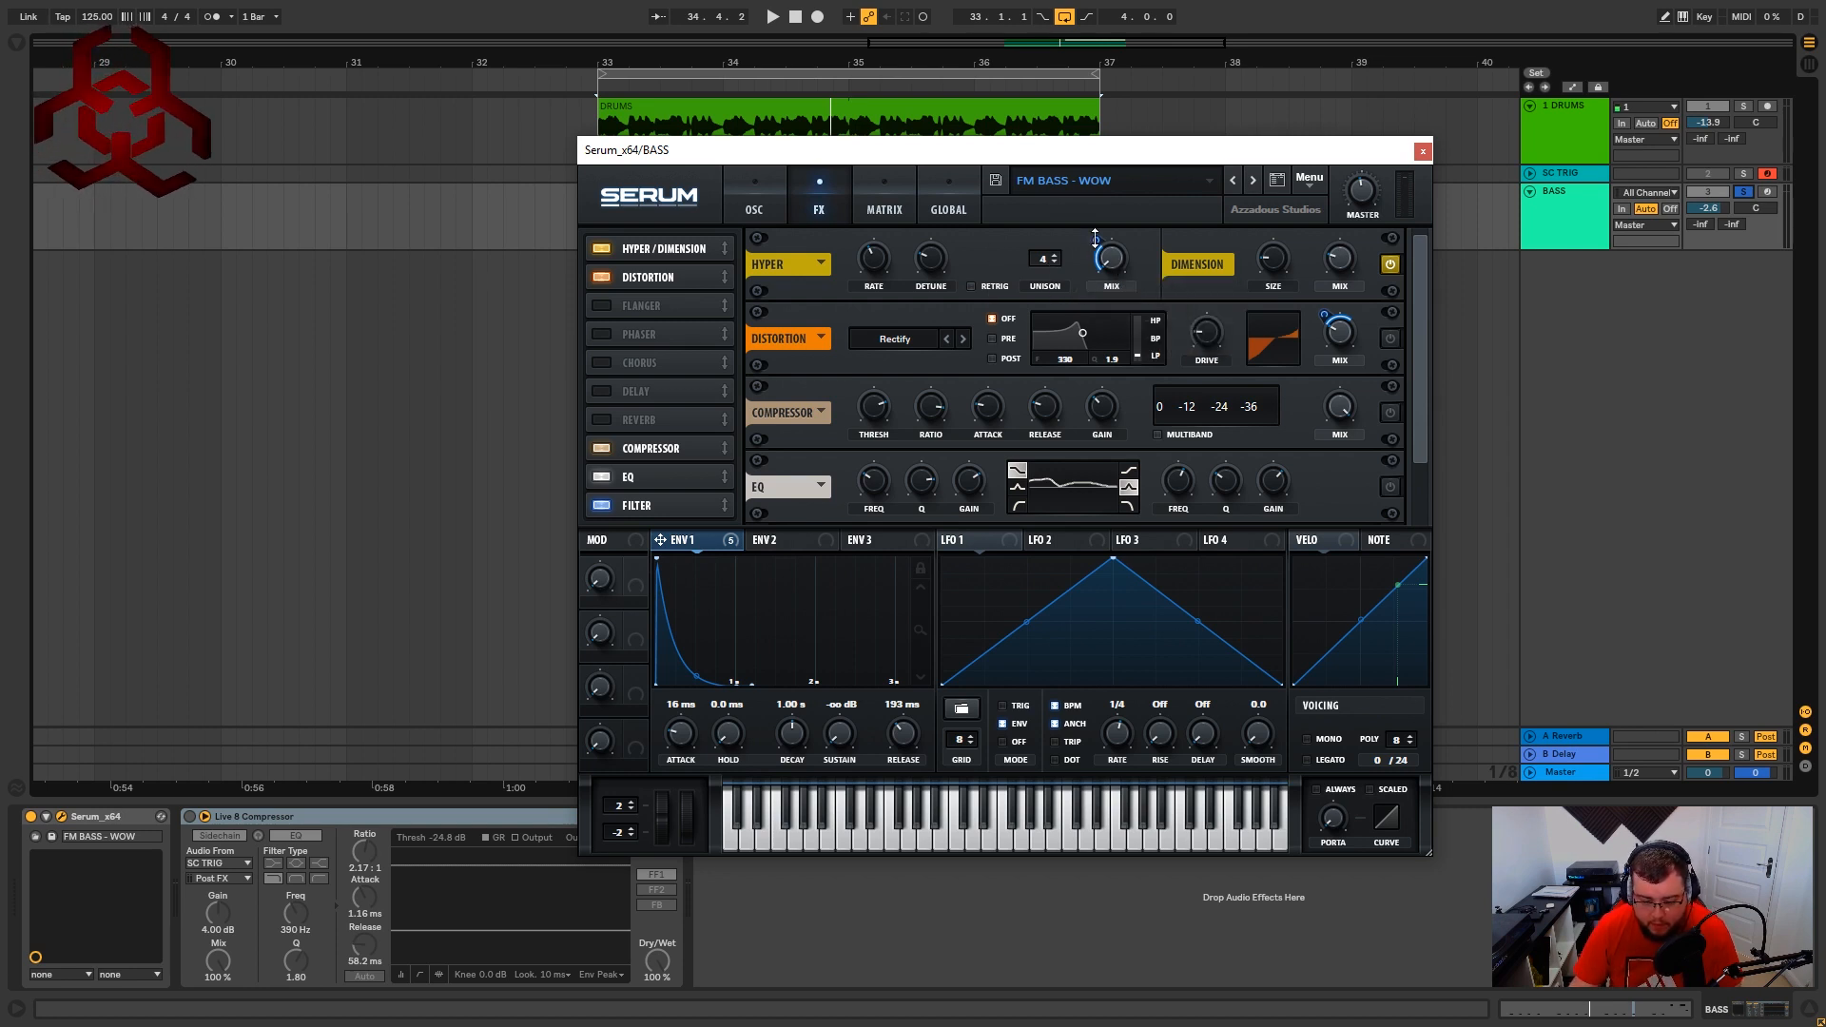
mouse_move(1095, 237)
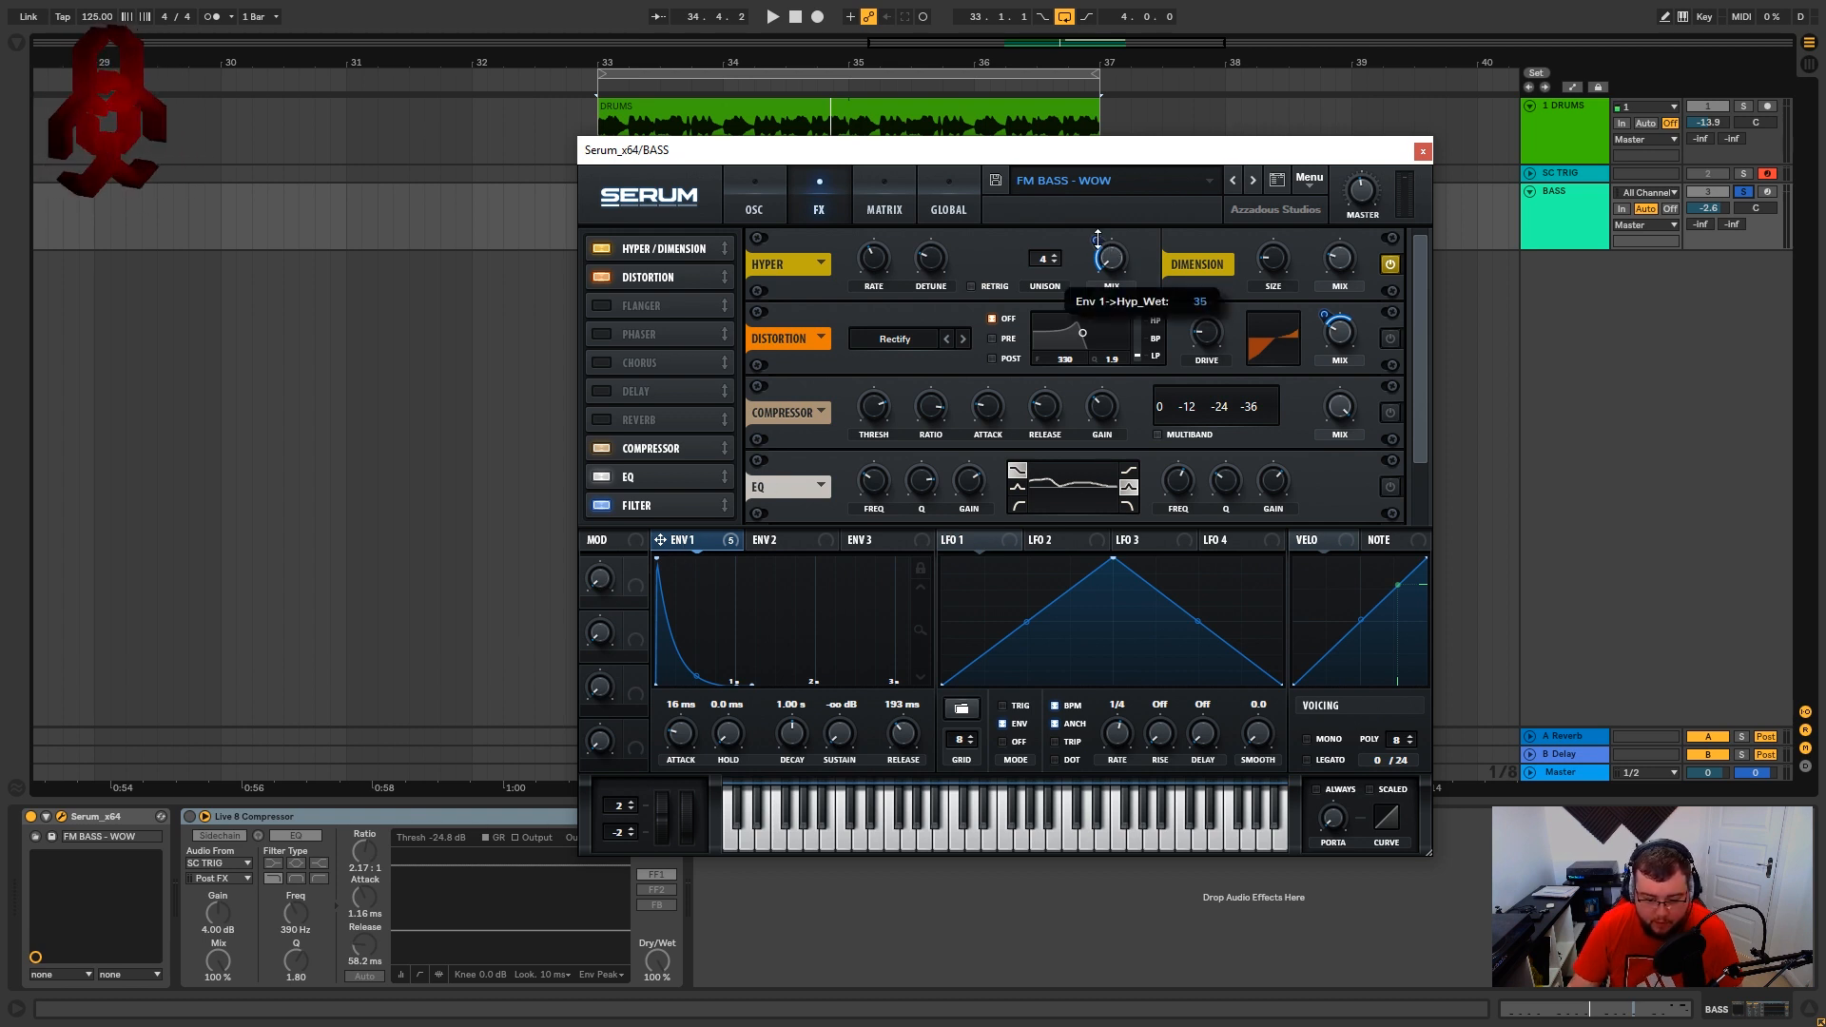
key(space)
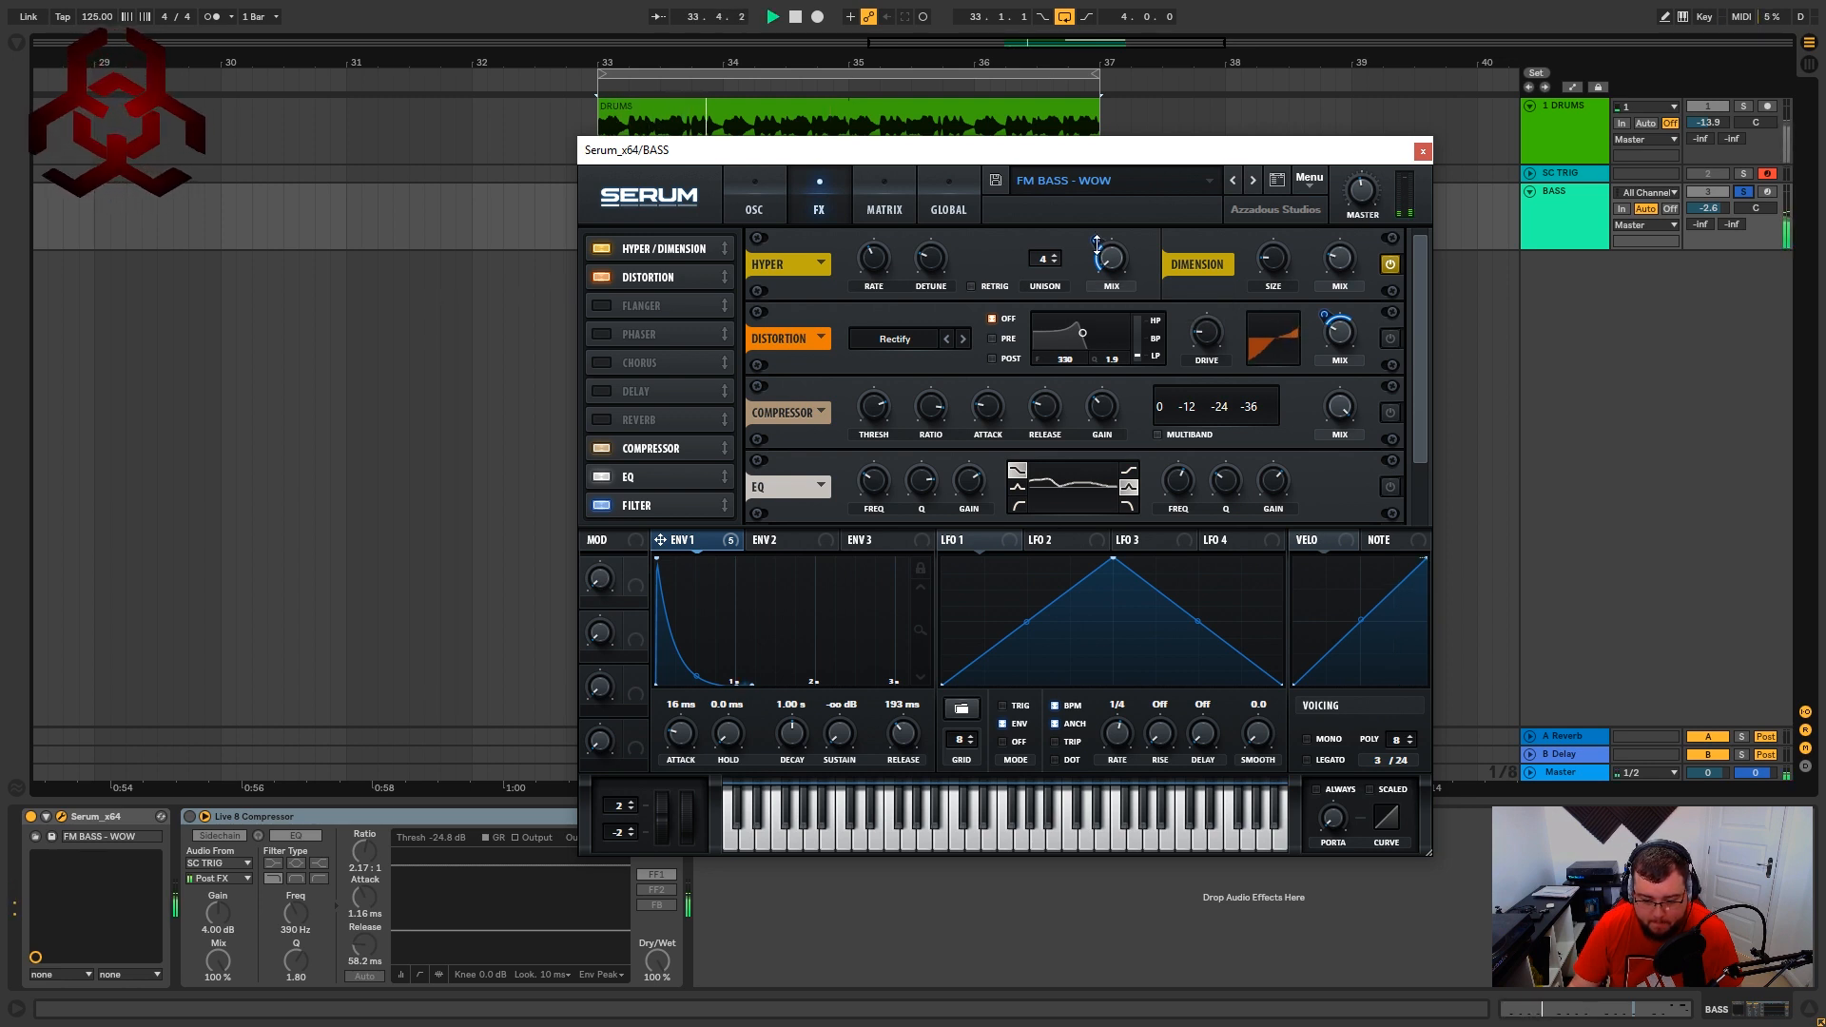
drag(1097, 243, 1117, 201)
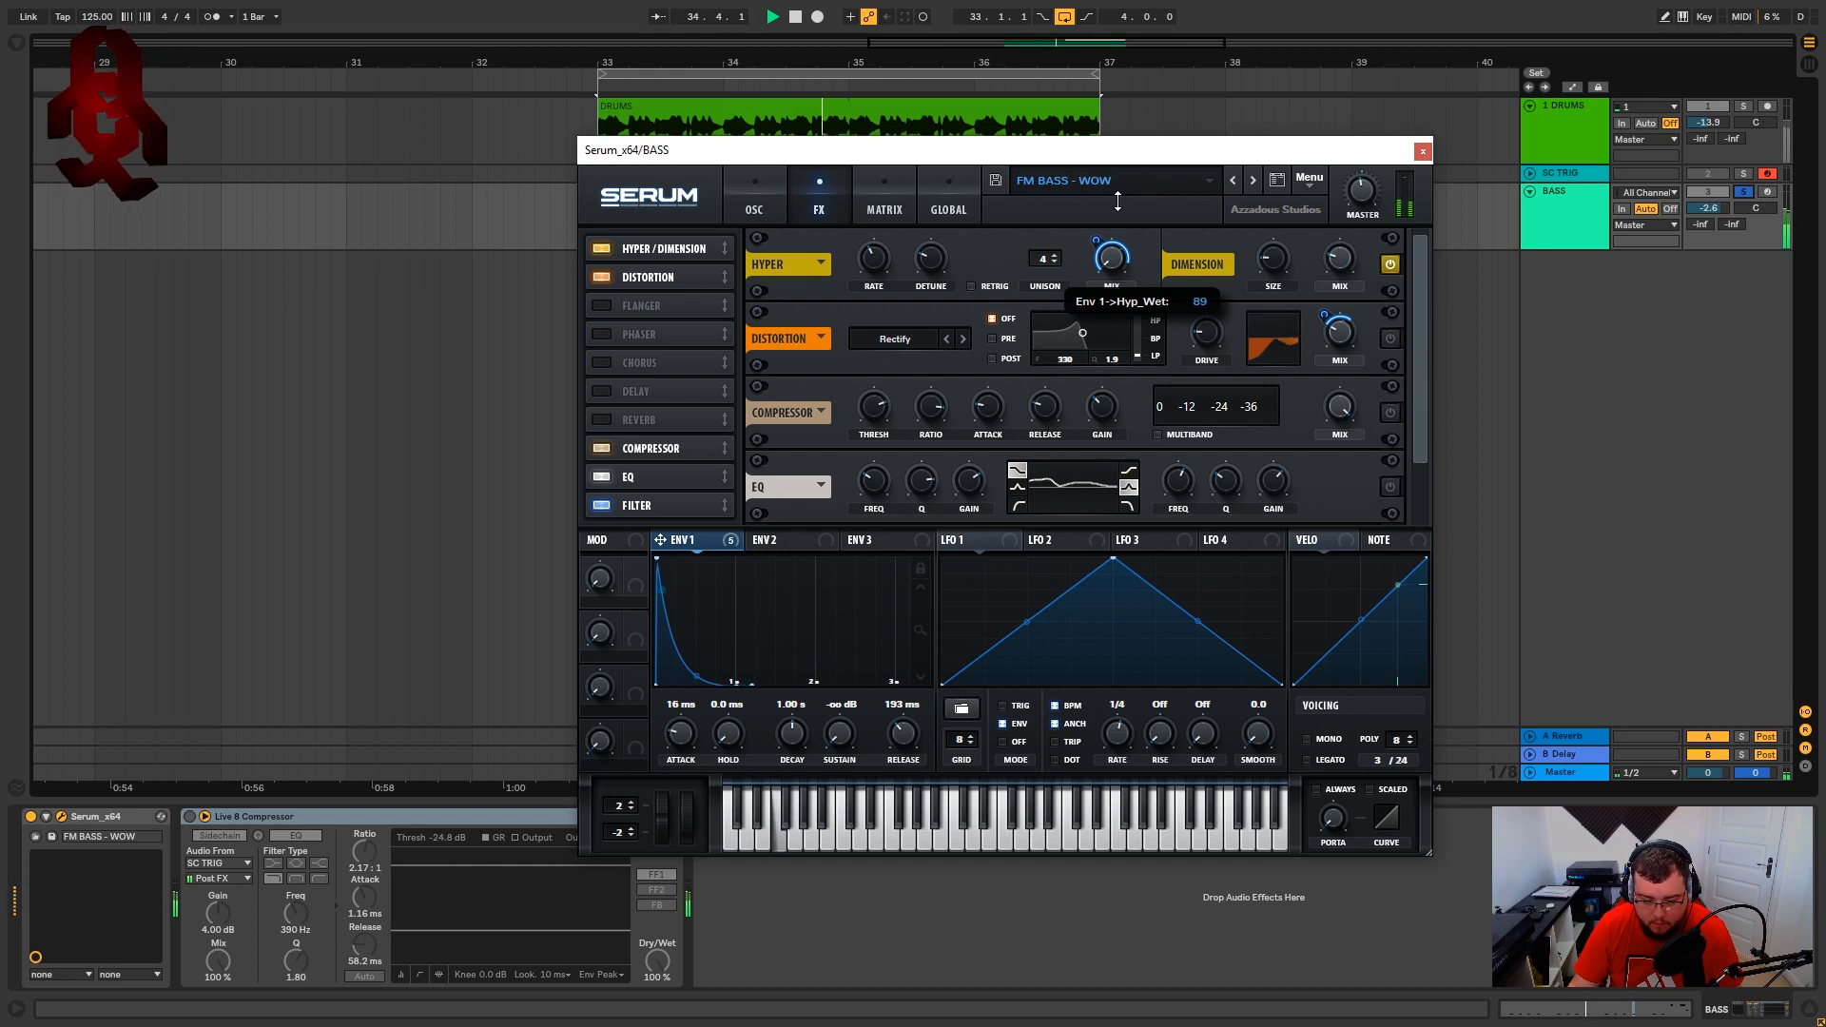
drag(1117, 200, 1117, 233)
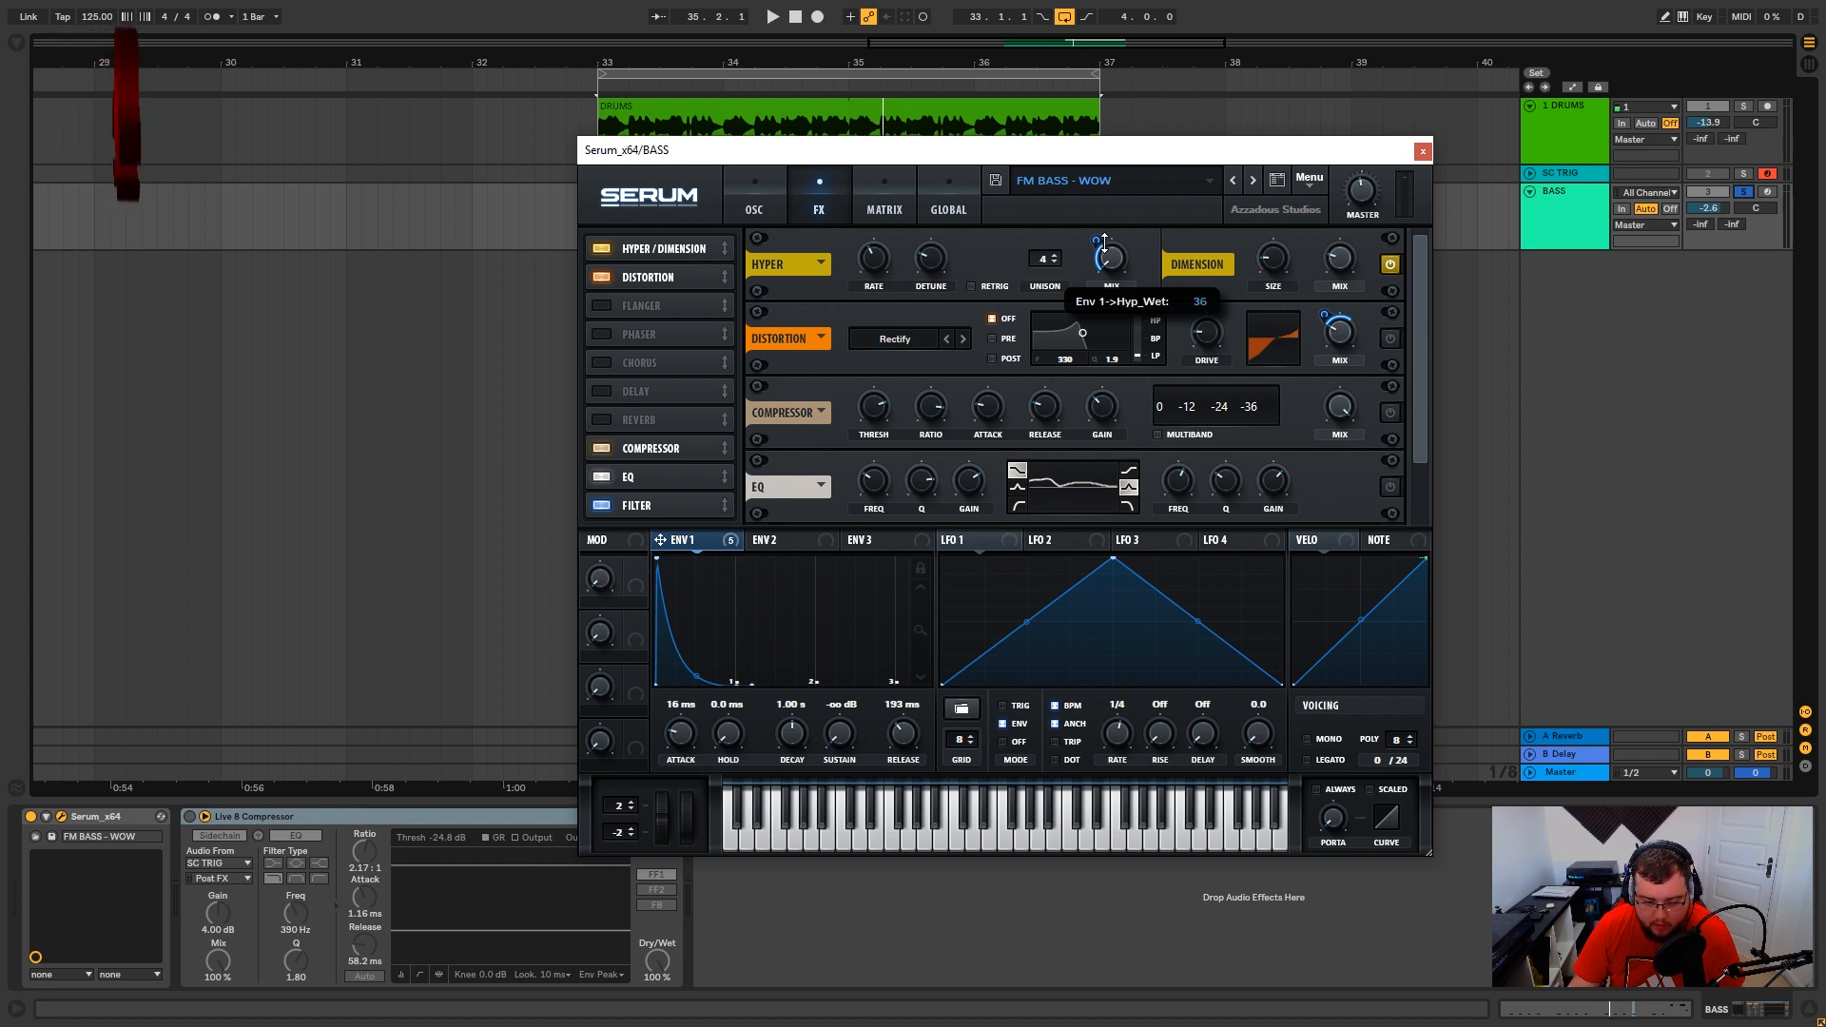
drag(1103, 244, 1104, 242)
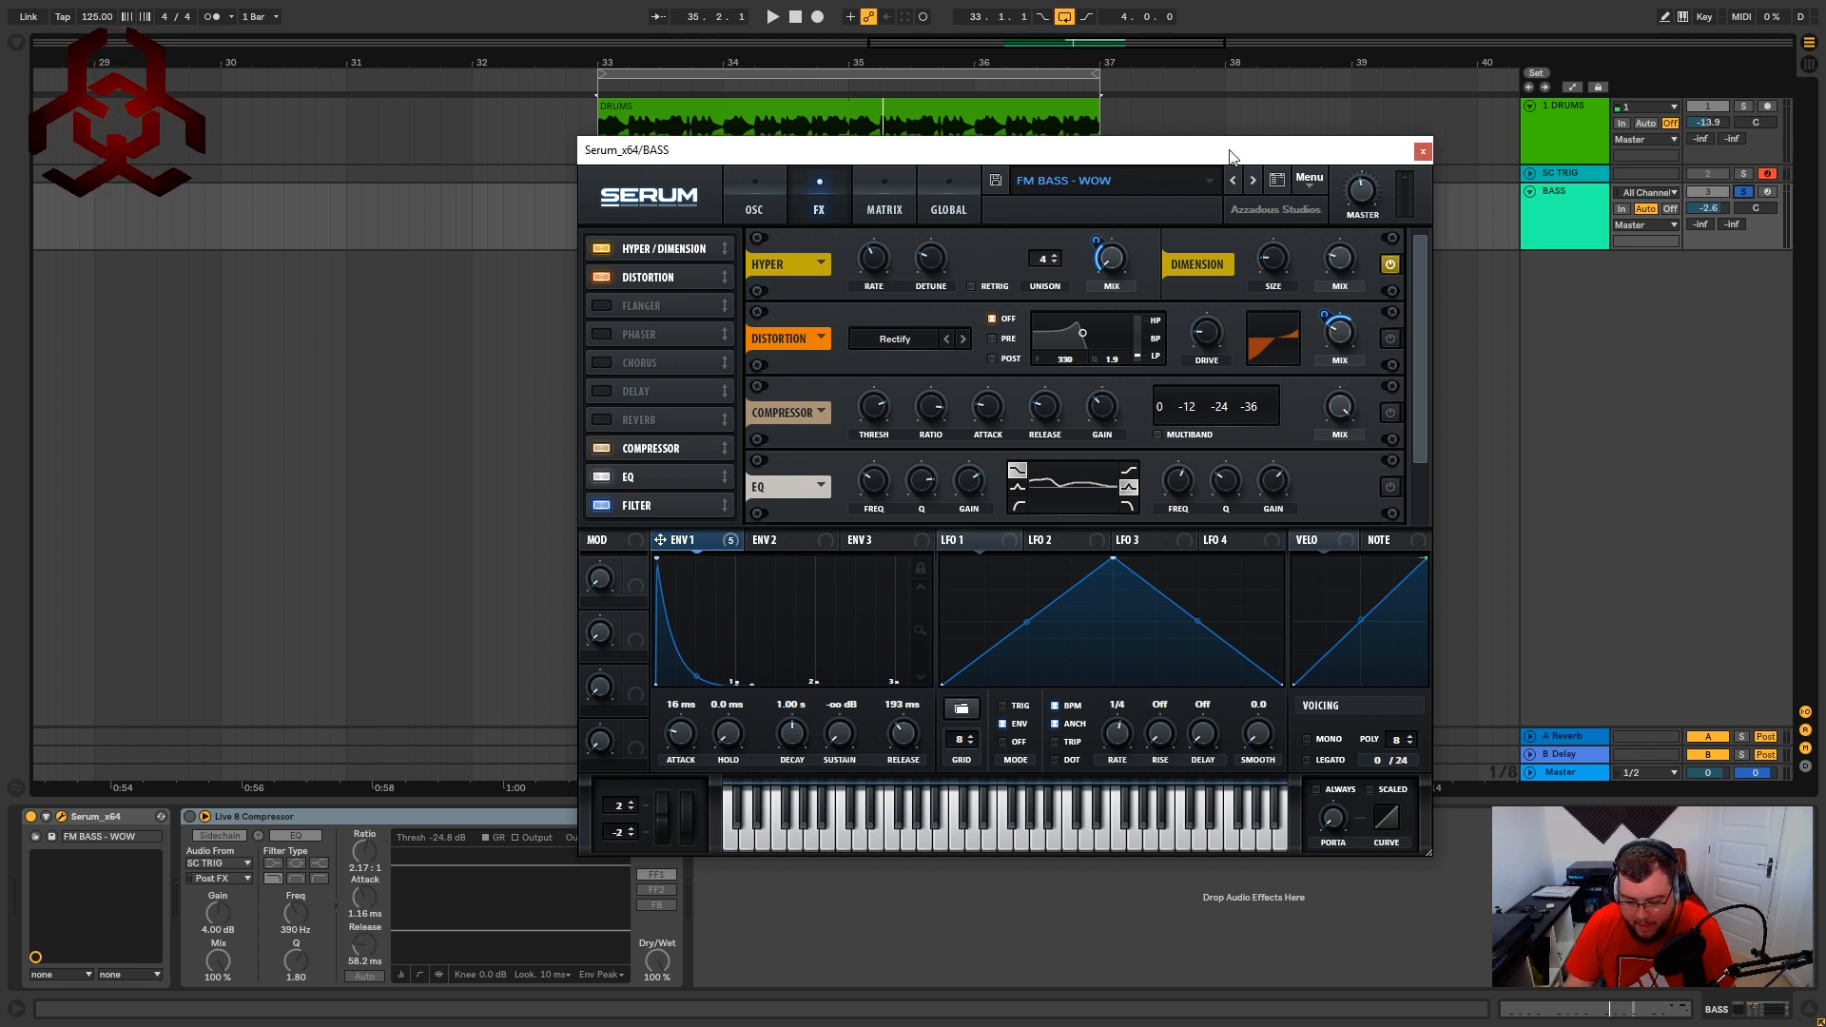
Turn on the Rectify Distortion effect and compare the loop with and without it.
drag(1231, 152, 1290, 109)
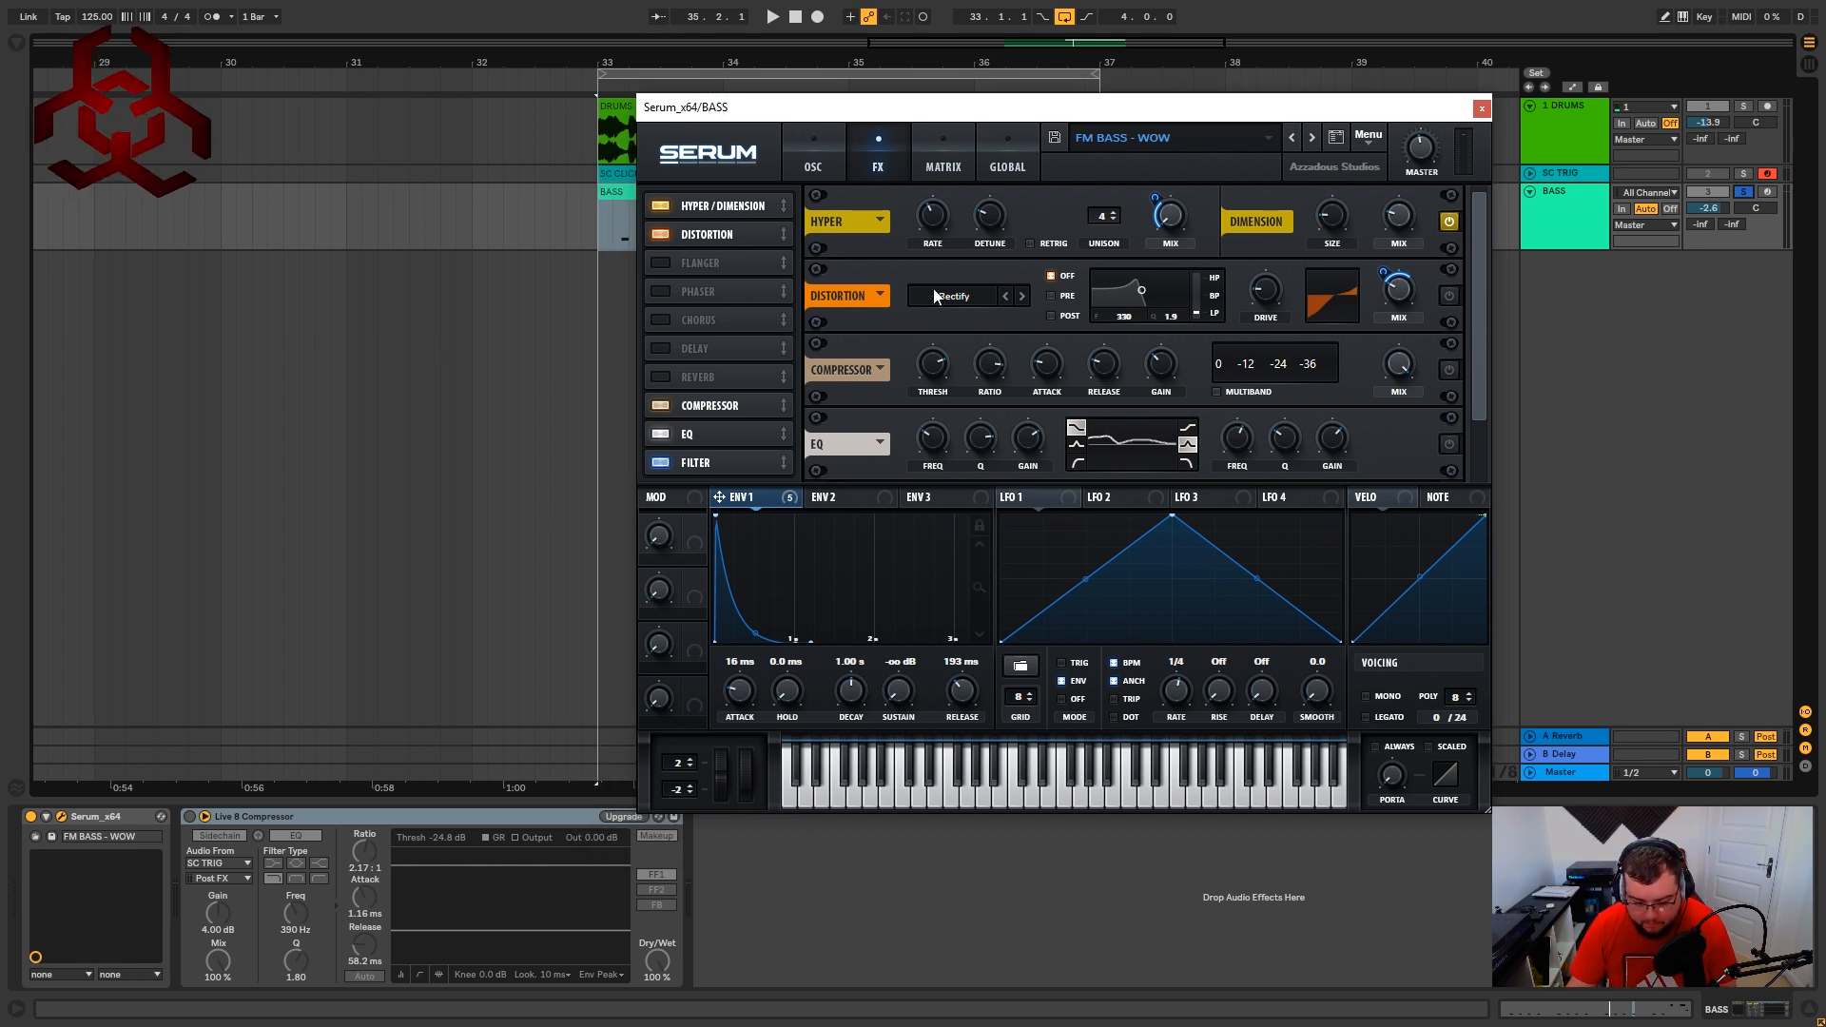
click(1449, 296)
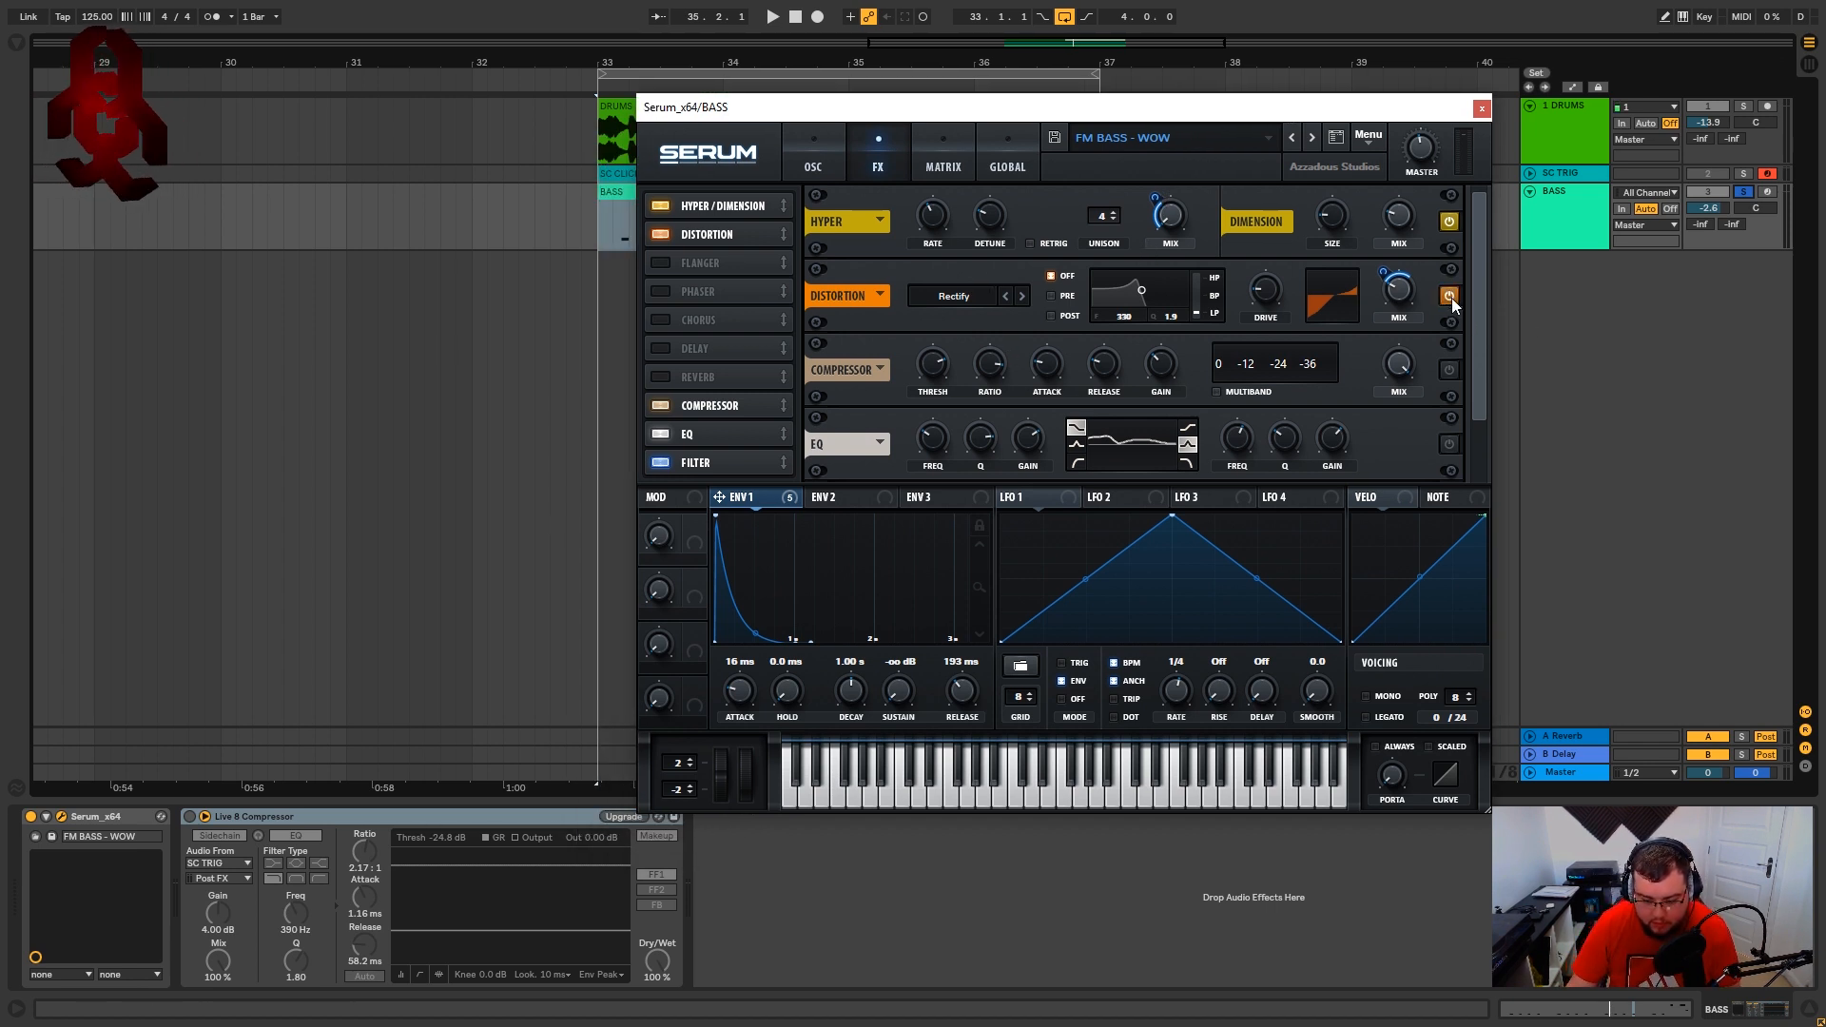
key(space)
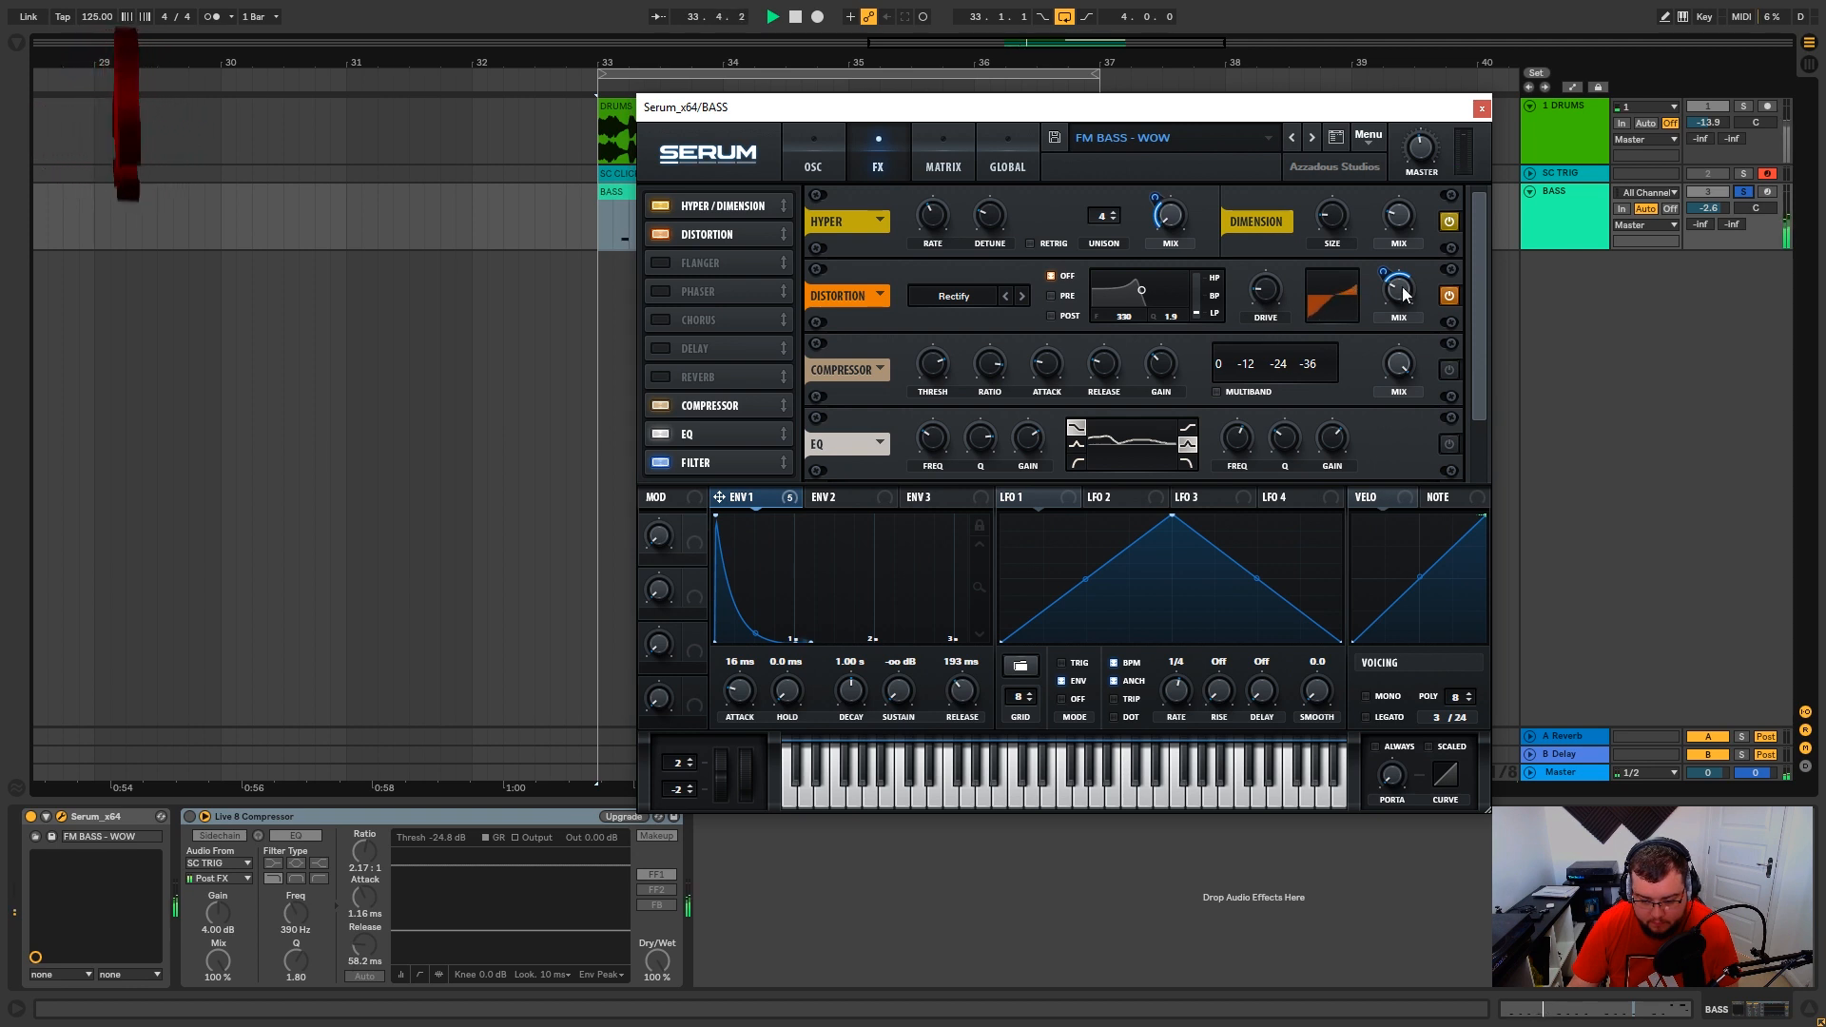
click(1449, 296)
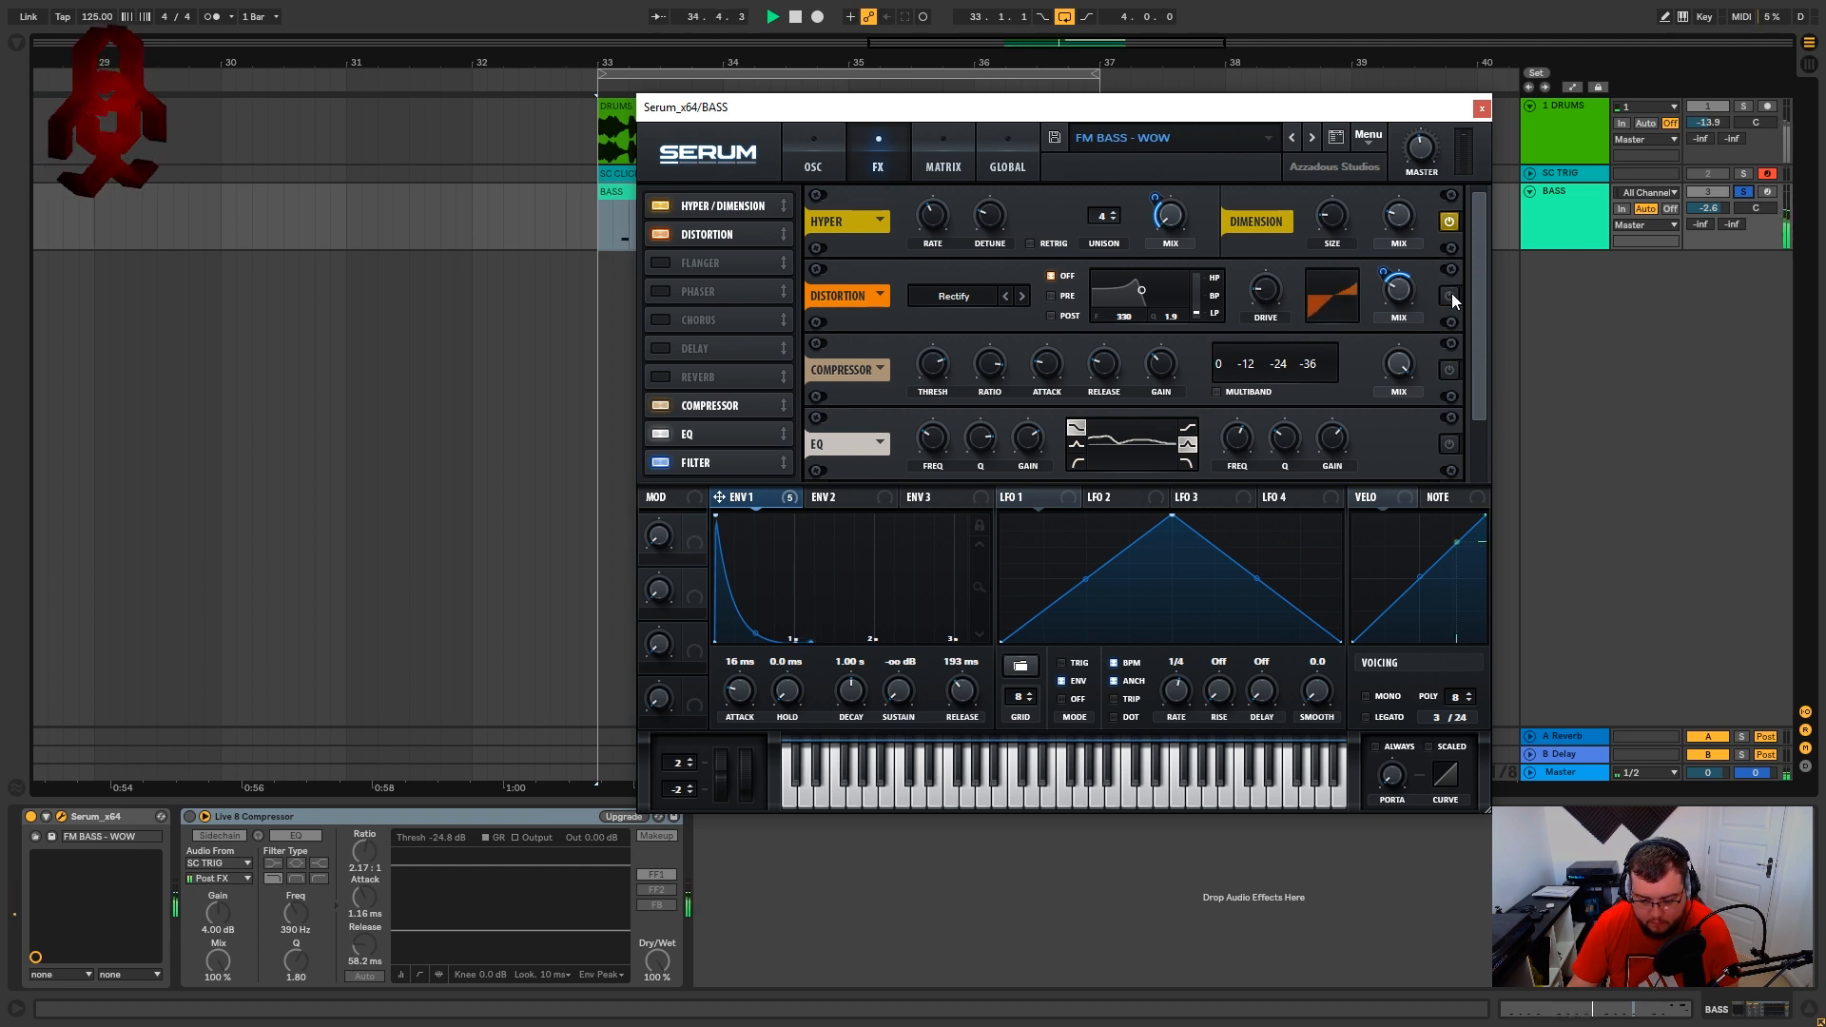
key(space)
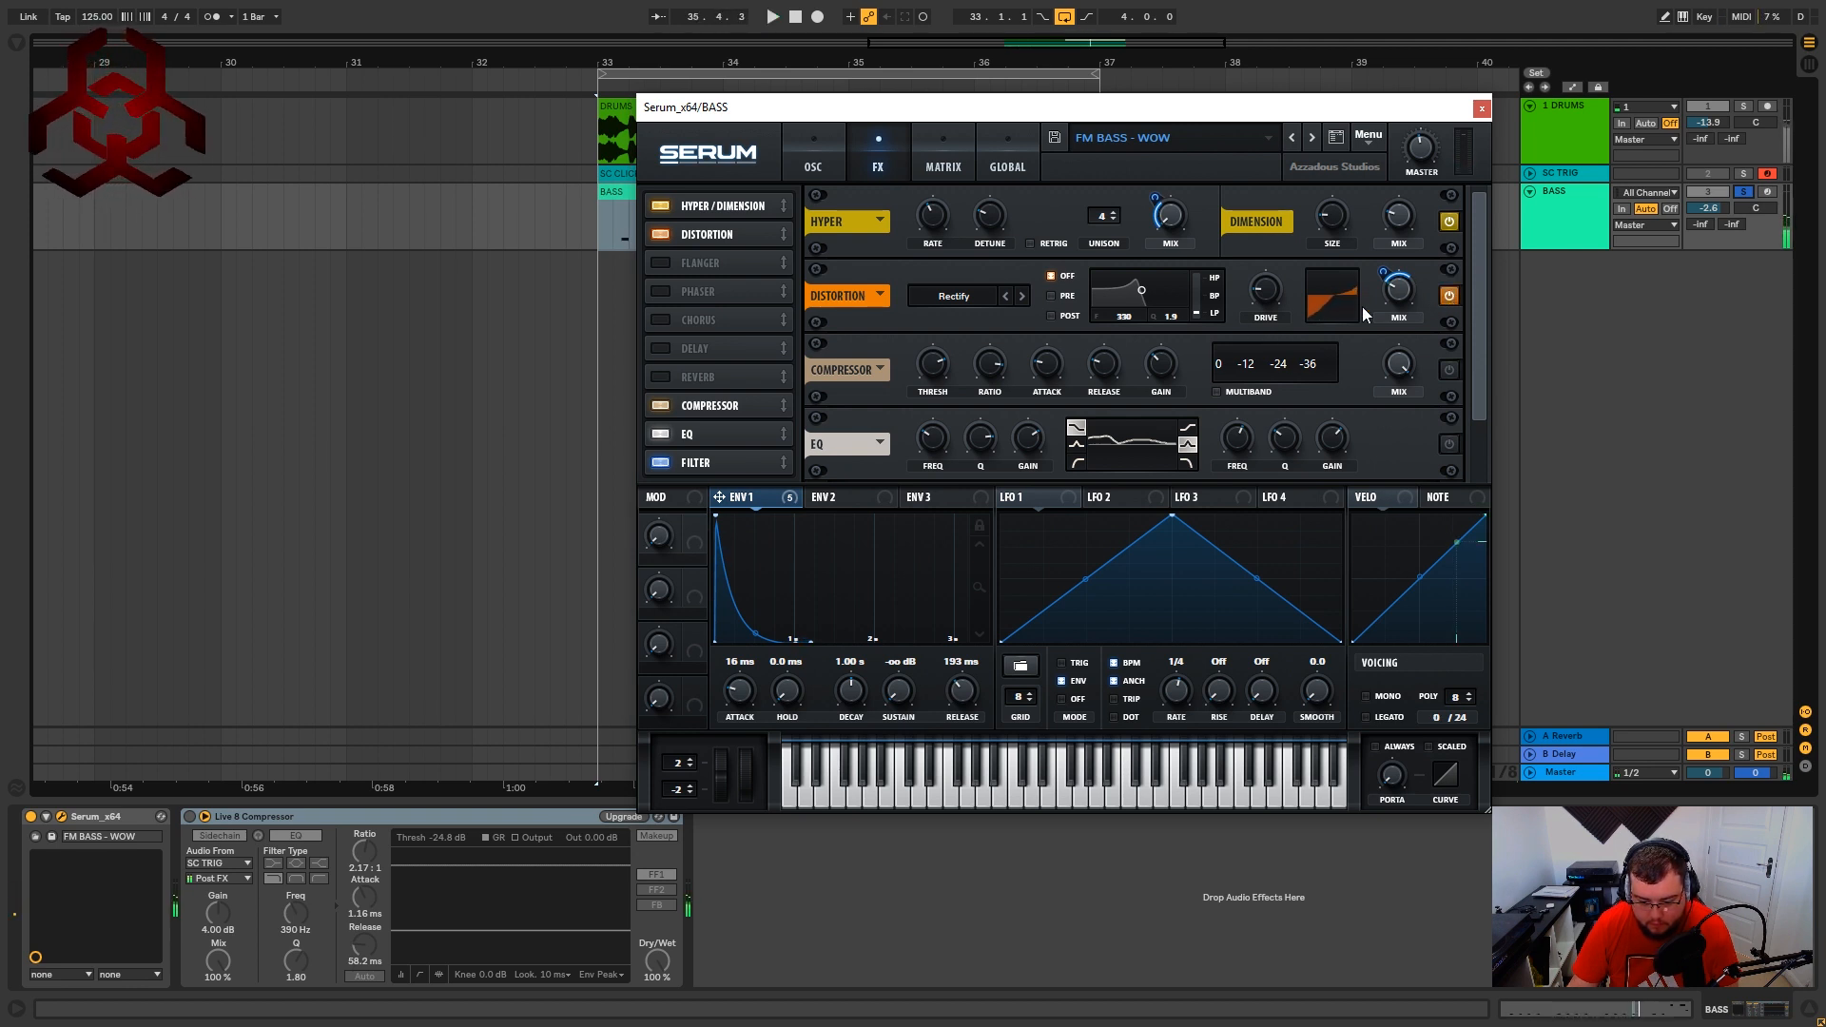
Review the available distortion types without changing Rectify, and check the distortion's drive amount.
click(992, 298)
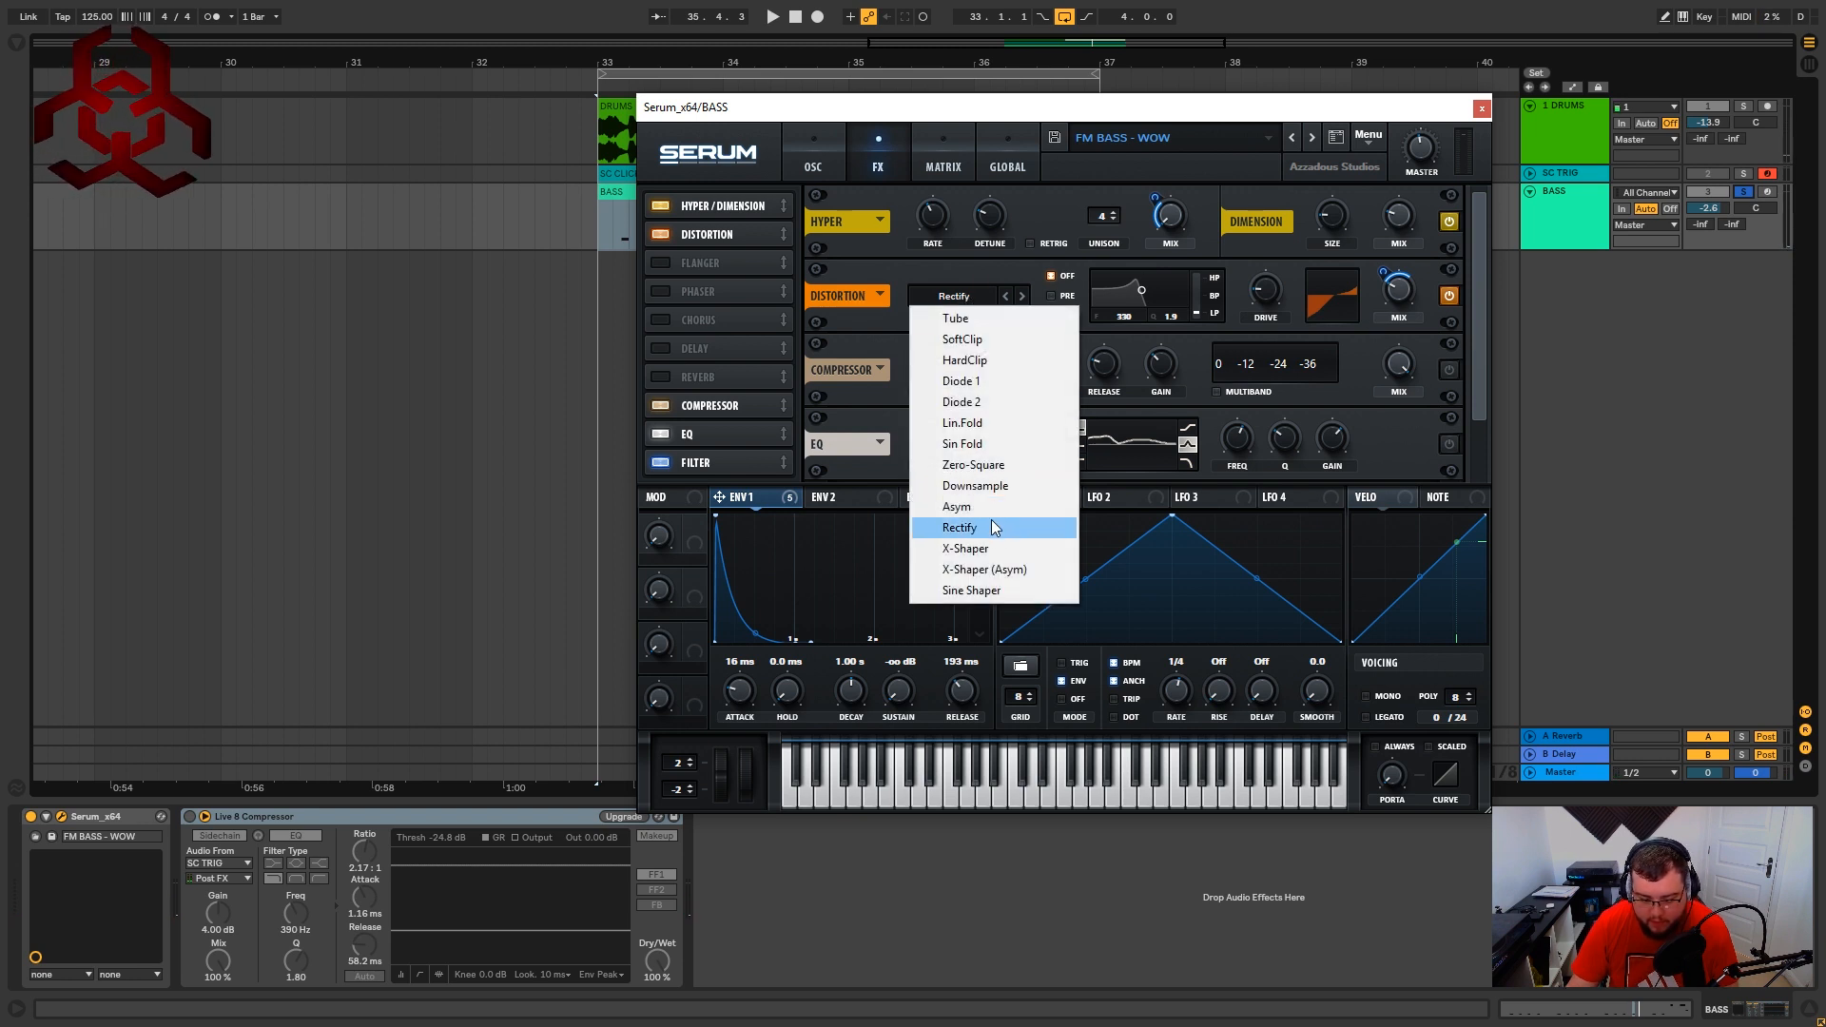
click(974, 271)
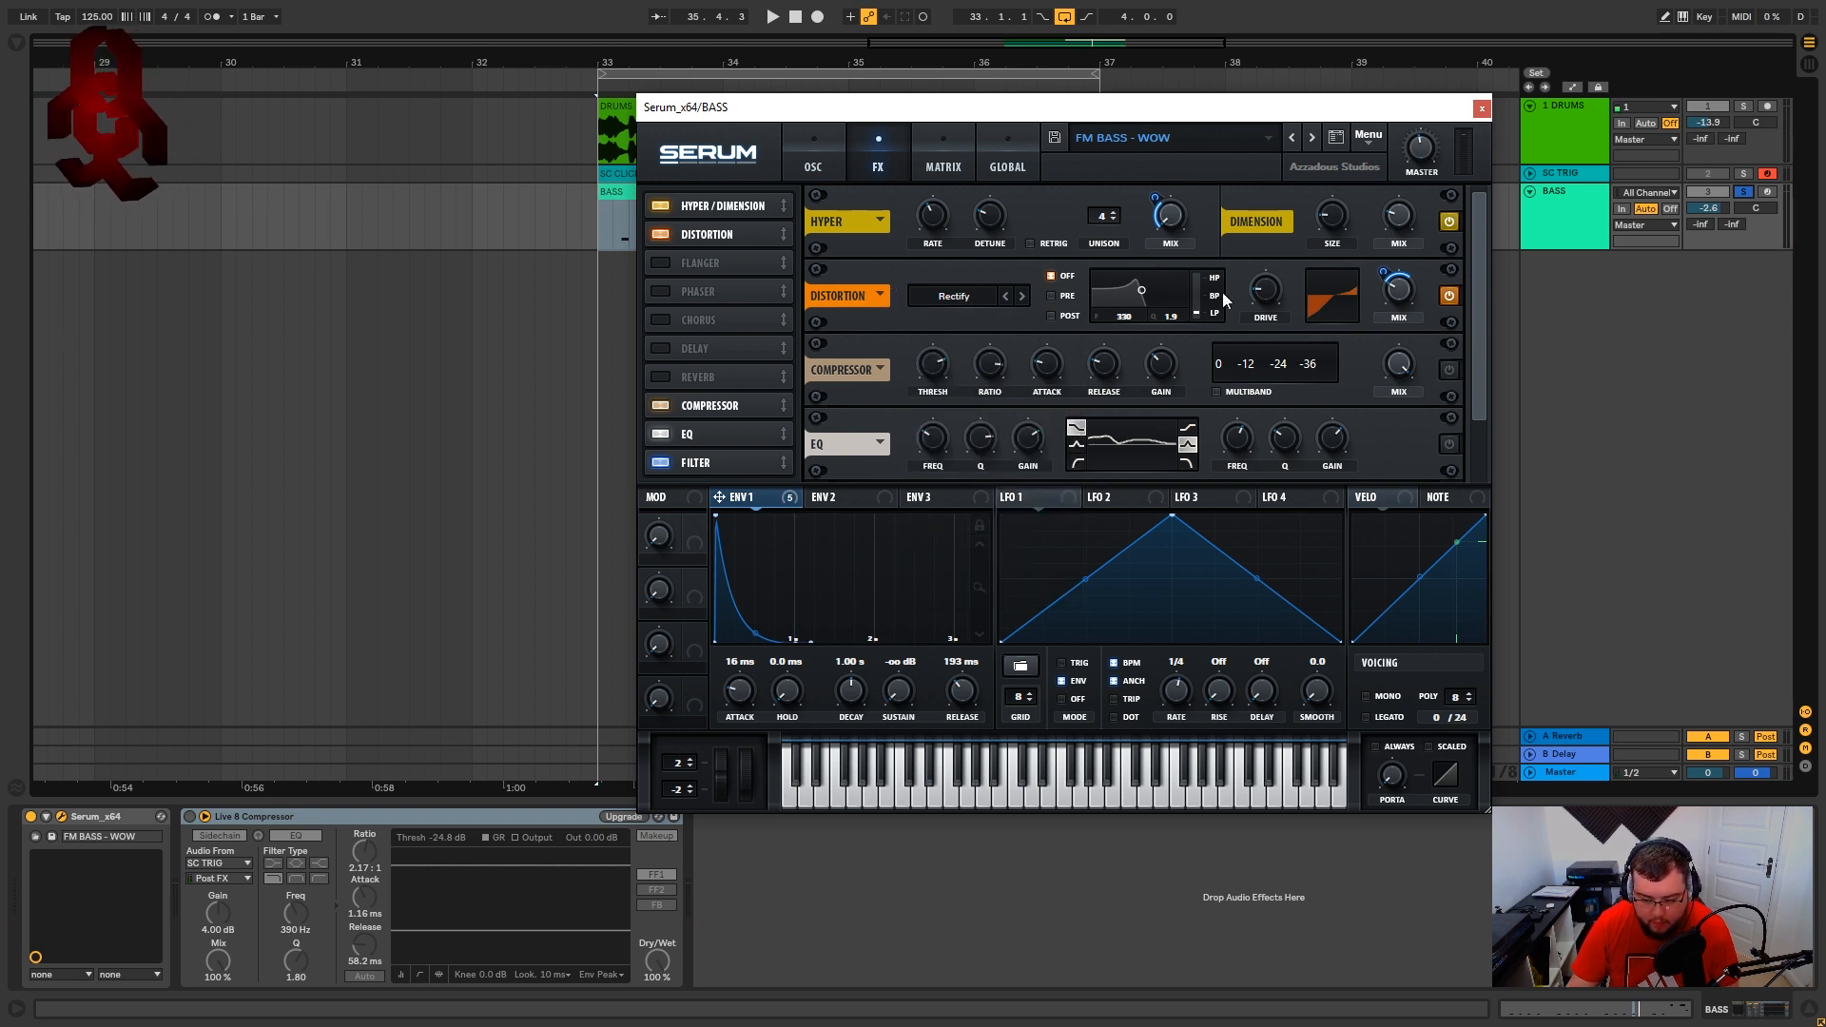
mouse_move(1267, 293)
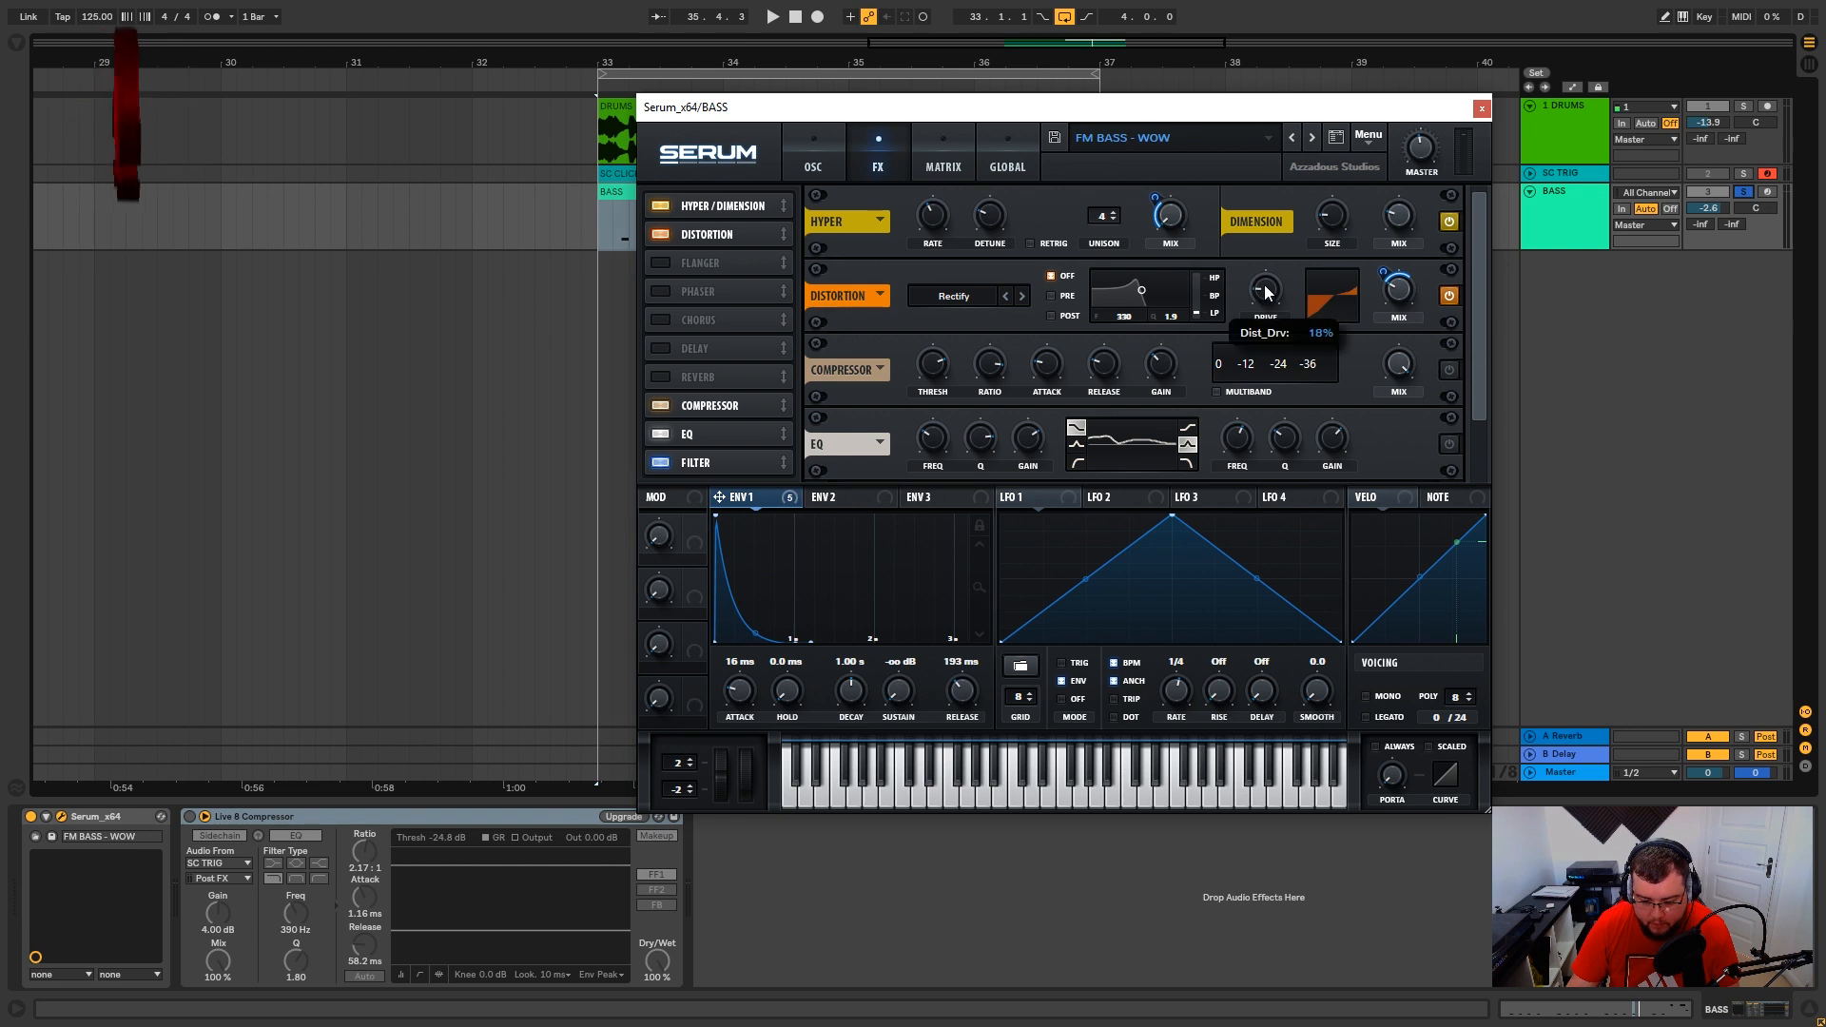
Audition the loop with Envelope 1 modulating the Distortion mix, checking the modulation amount.
mouse_move(1402, 297)
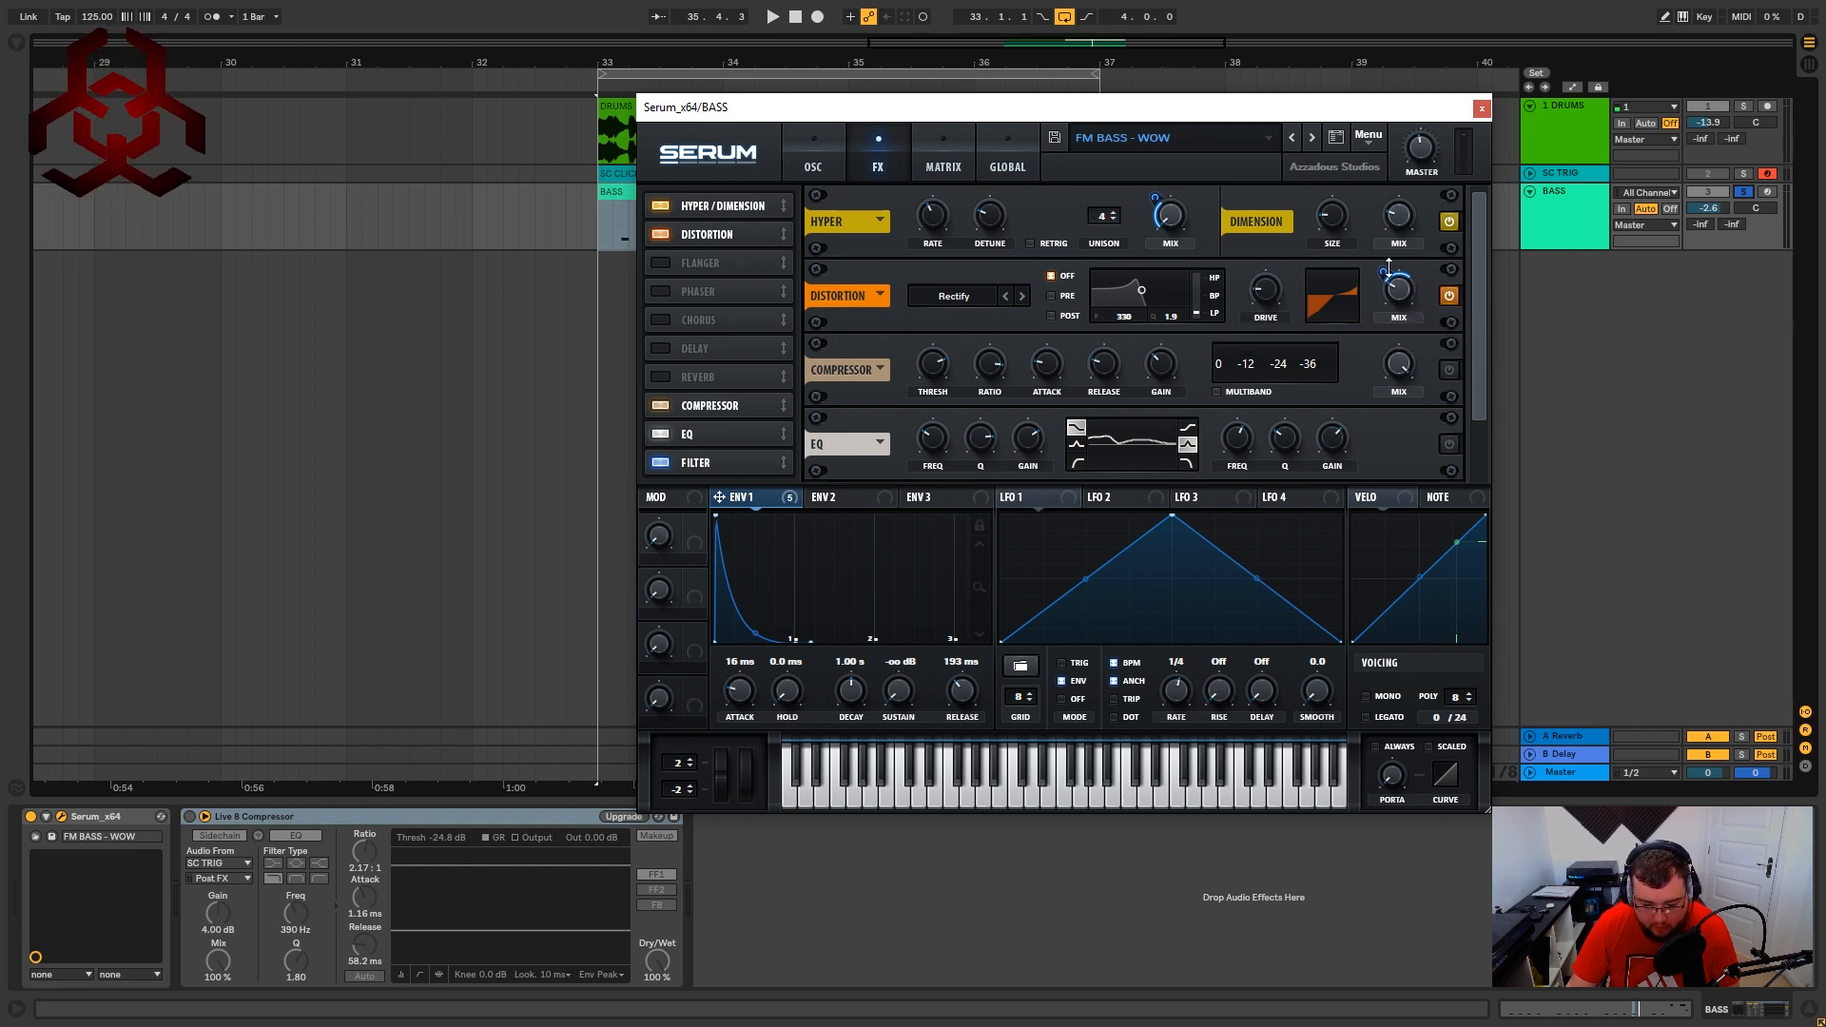
drag(1389, 272, 1389, 266)
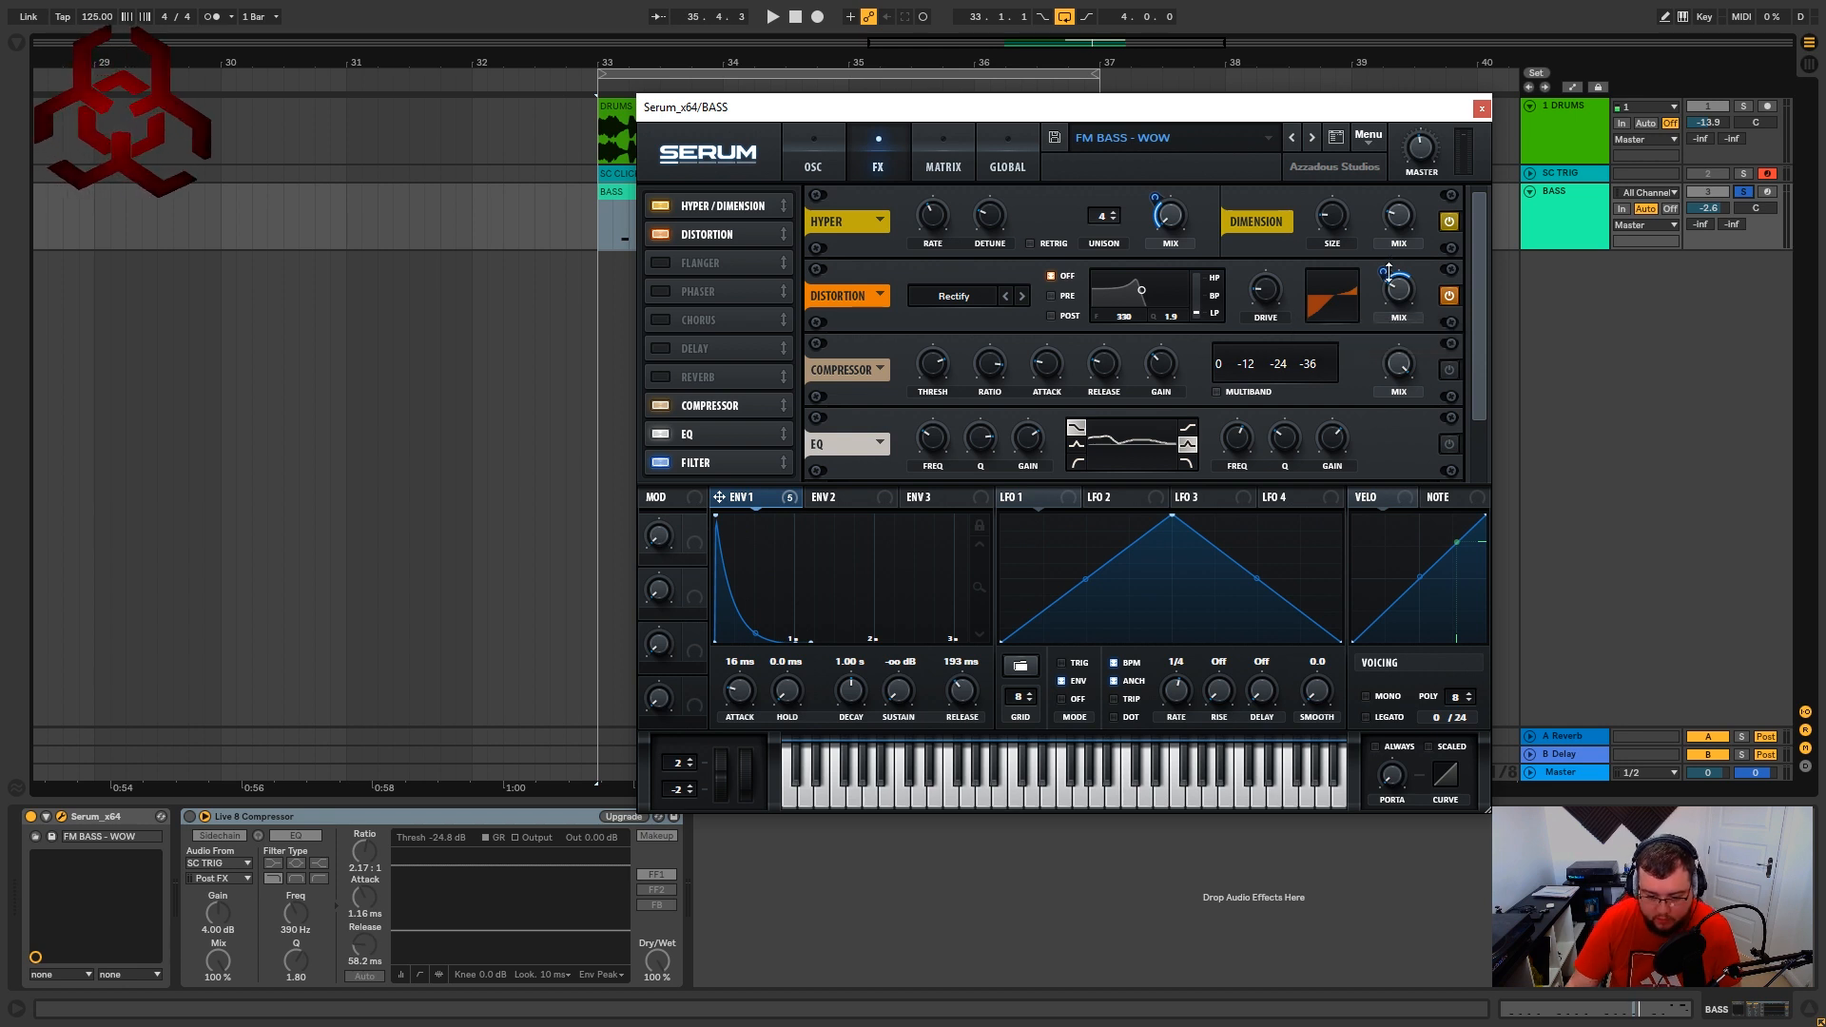
key(space)
key(space)
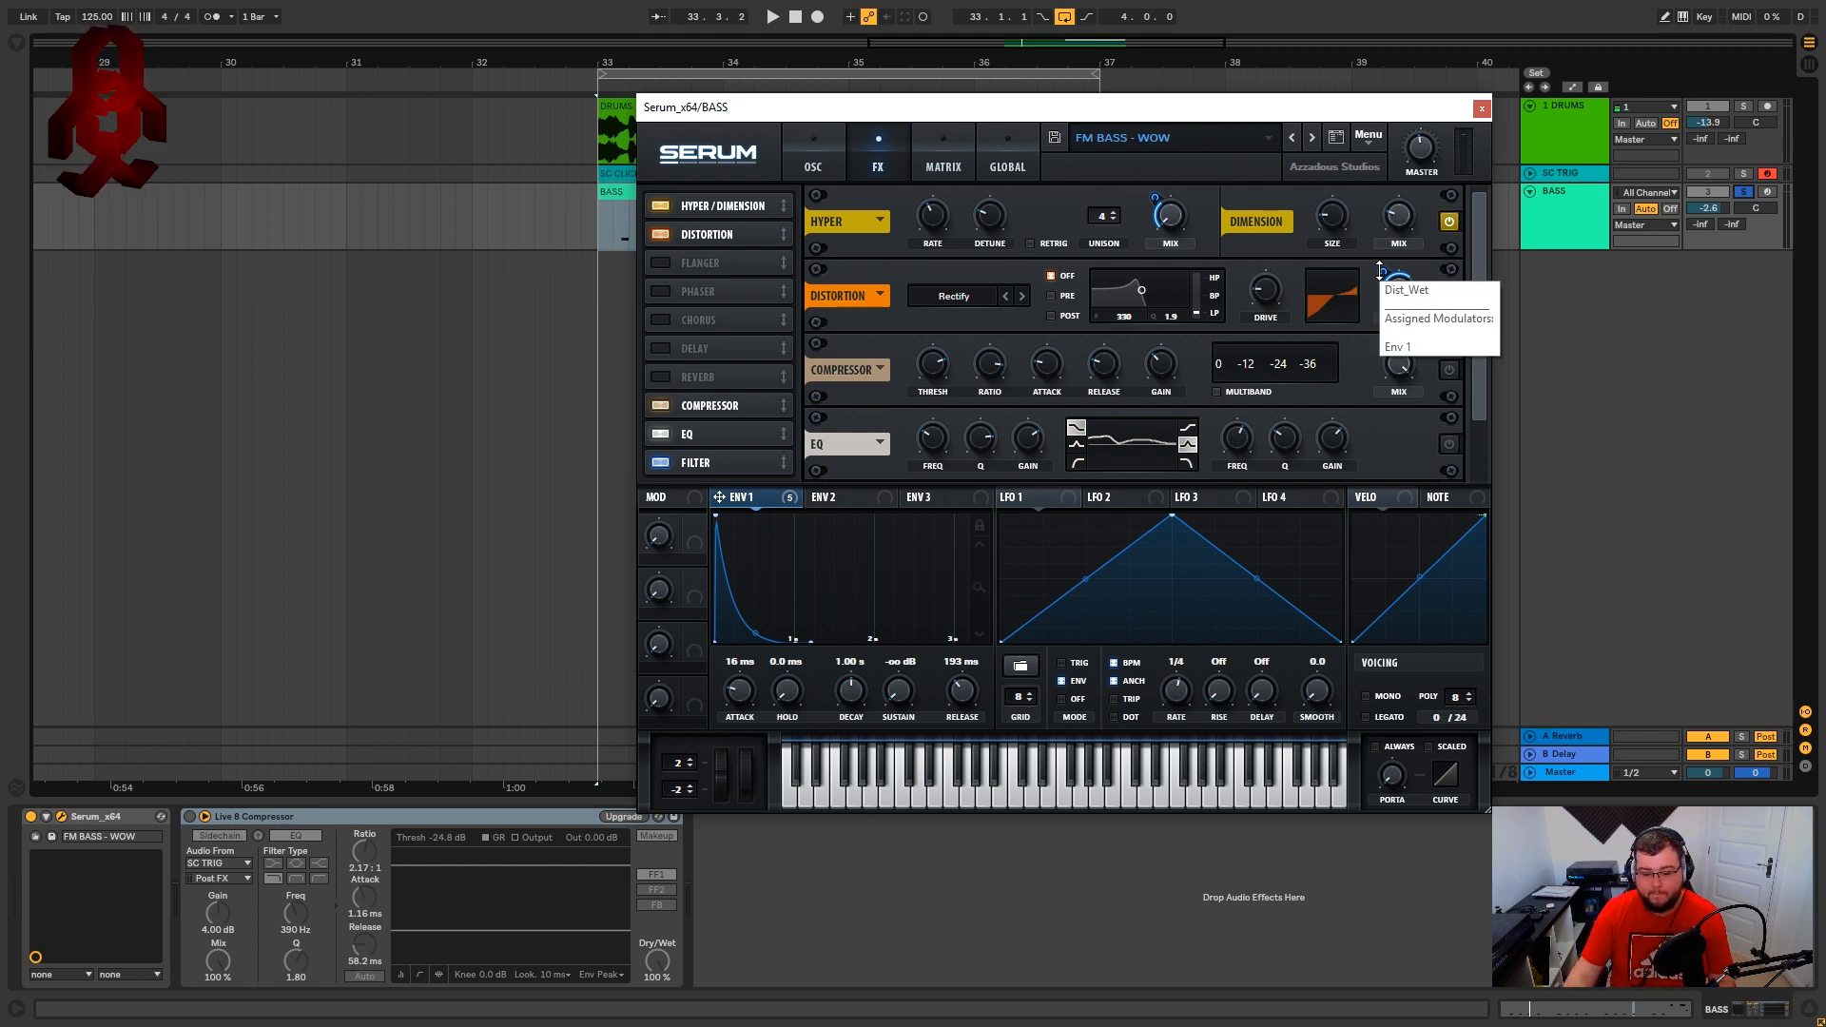
Turn on the Compressor effect and compare the loop without and with it.
drag(1321, 109, 1291, 125)
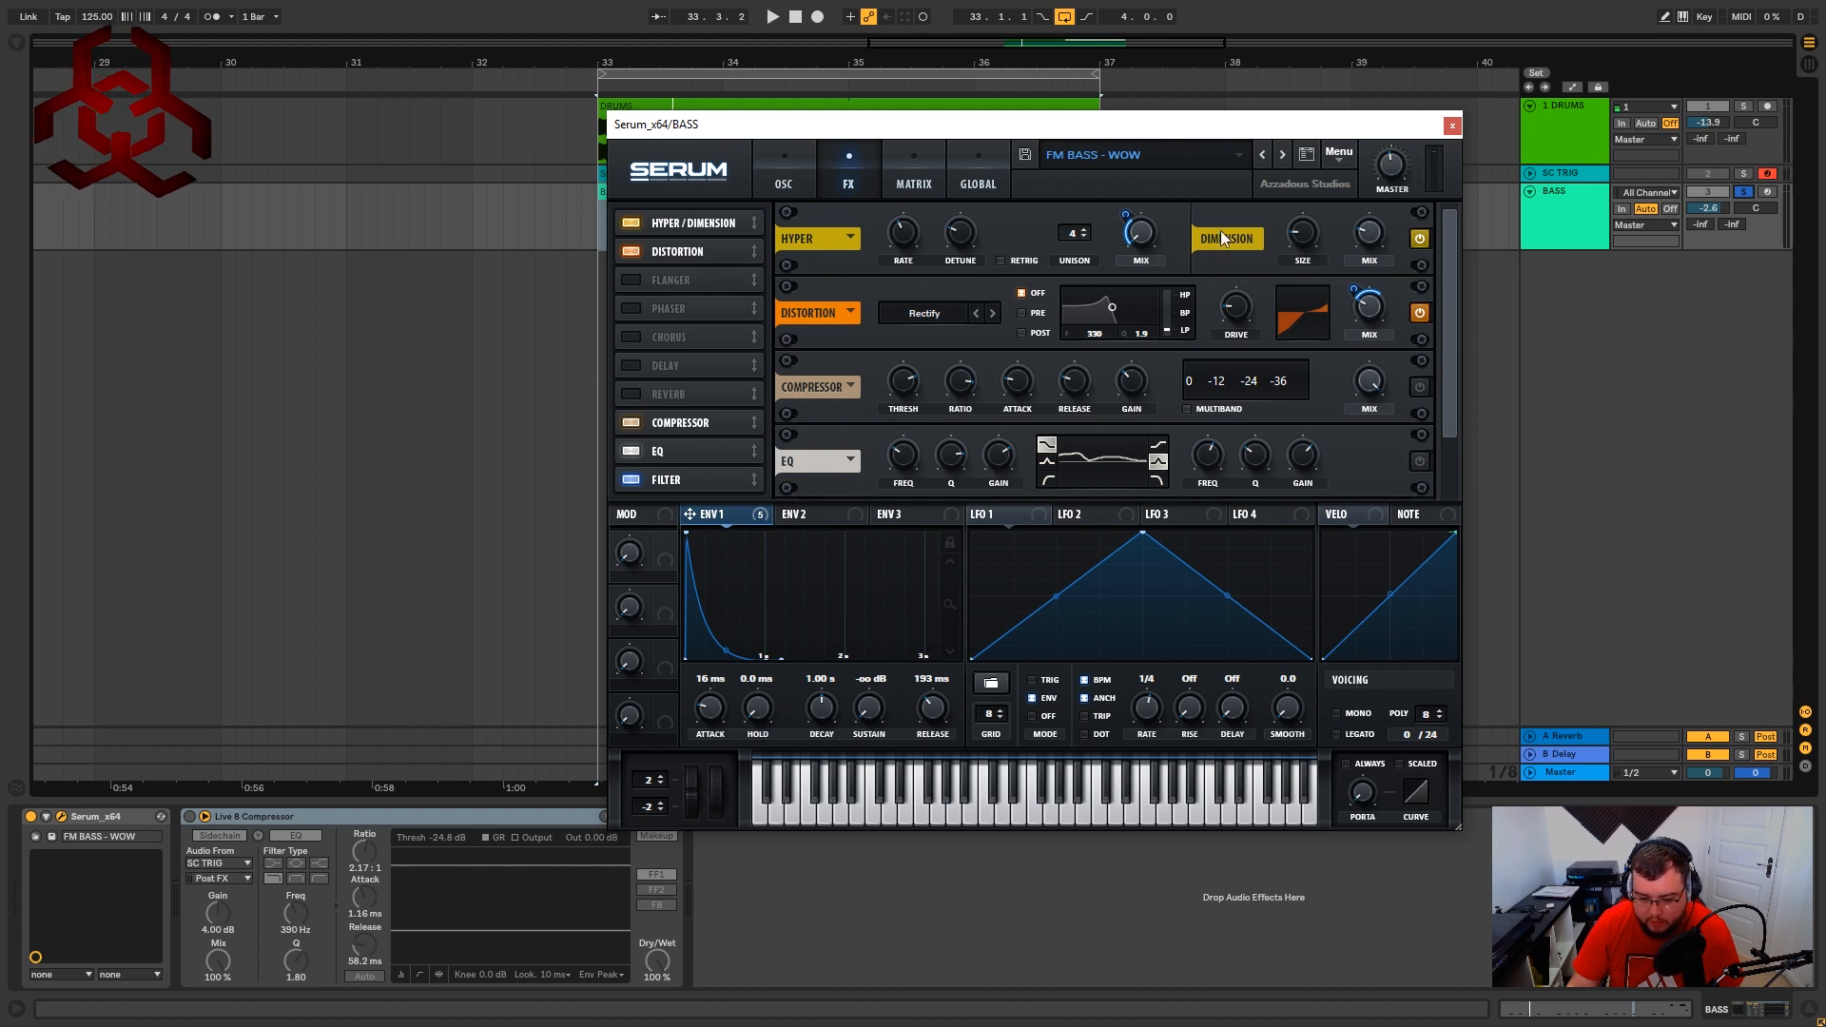
drag(1301, 131, 1262, 133)
key(space)
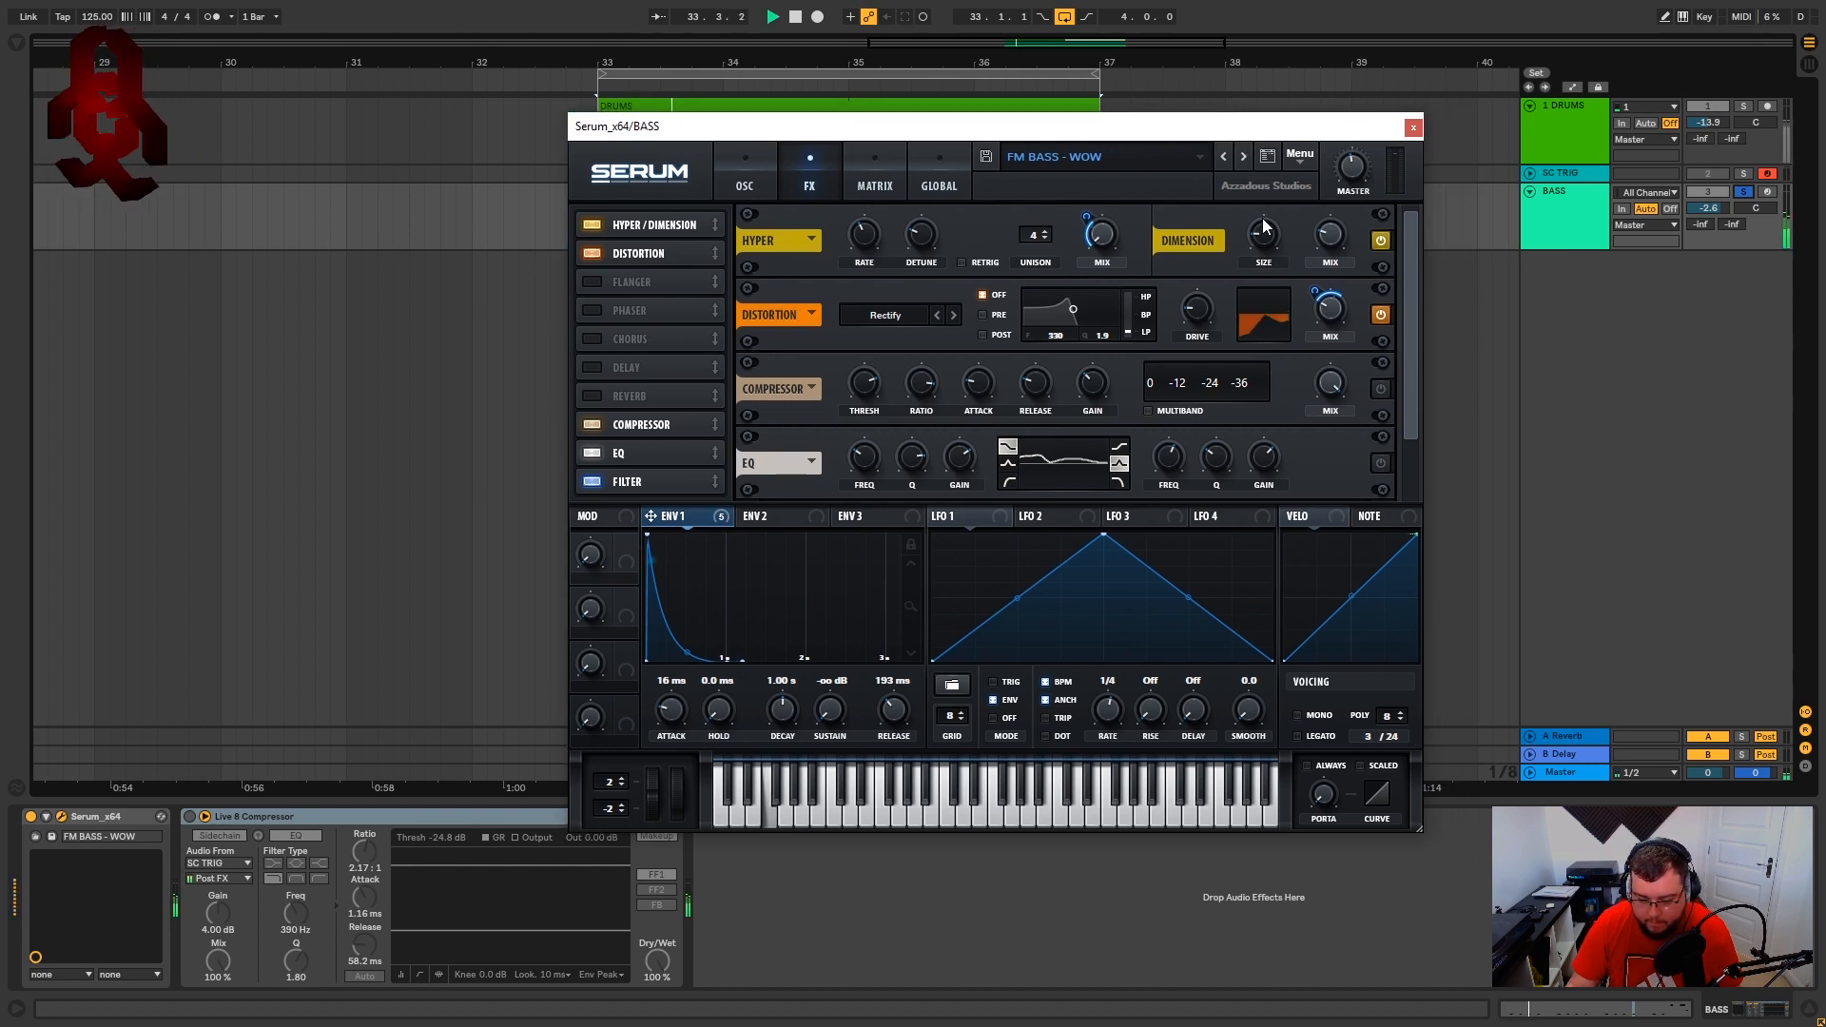
key(space)
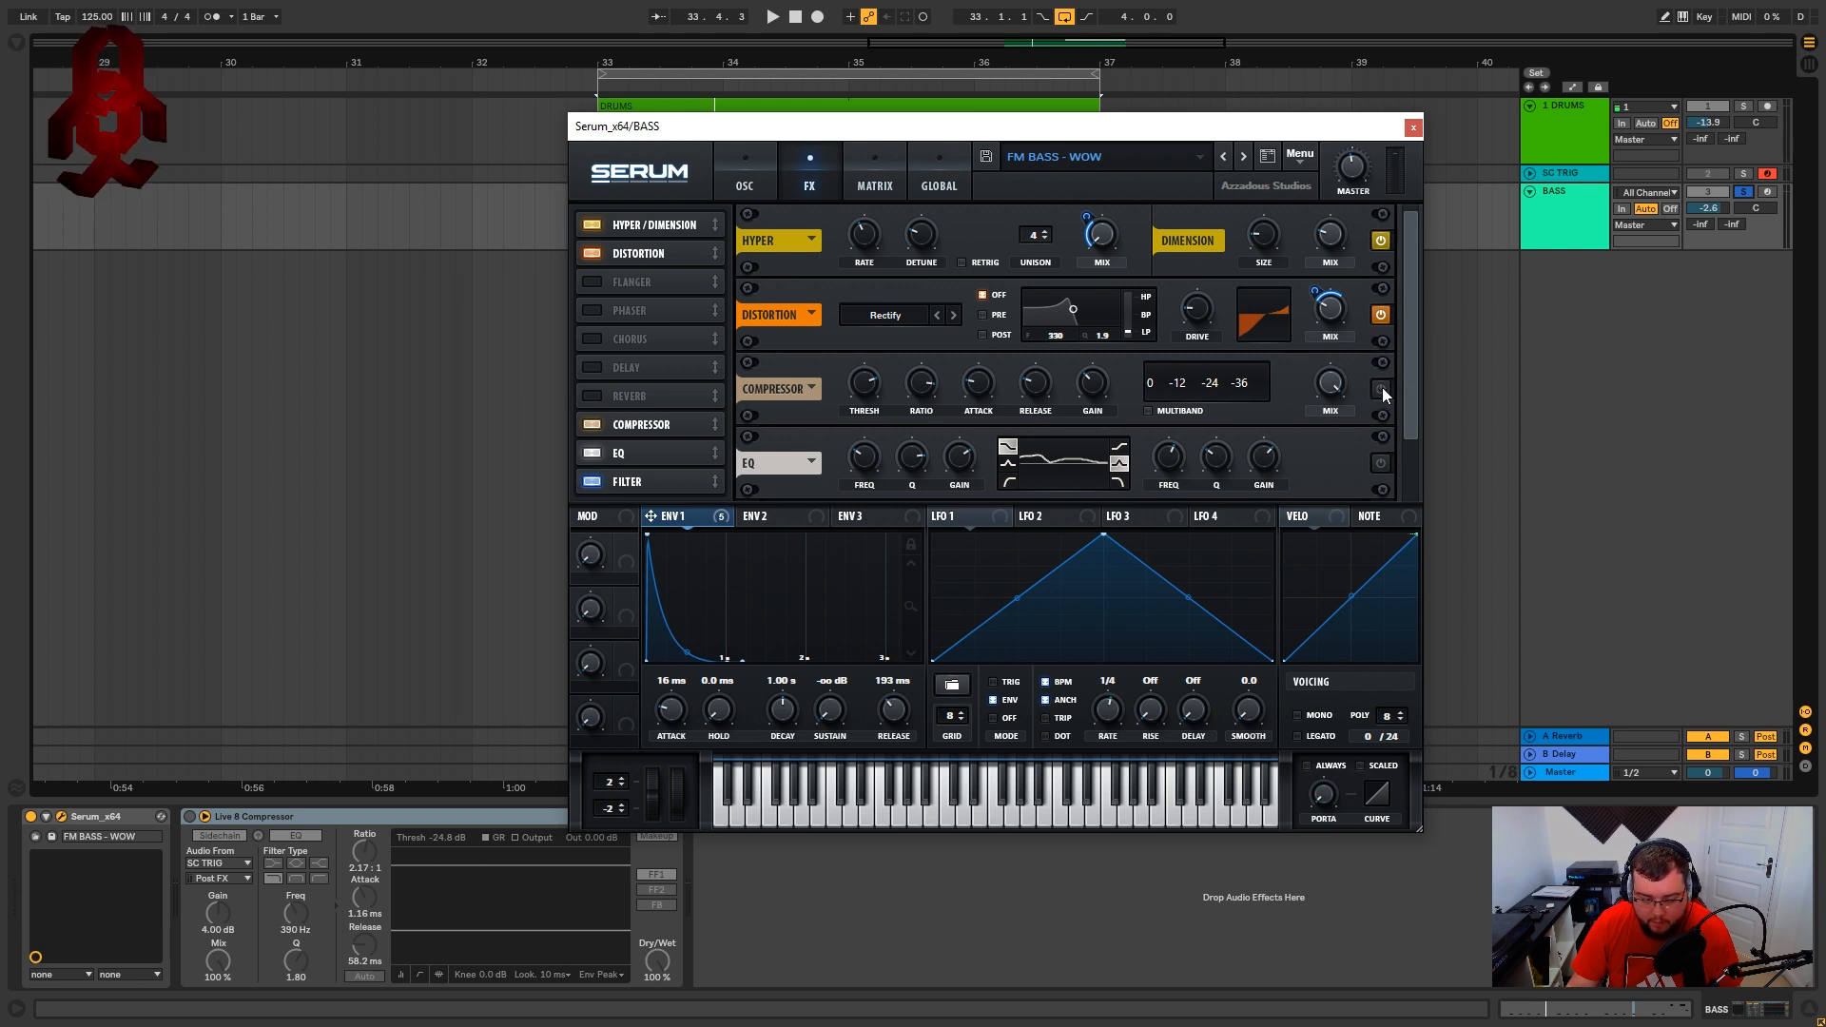
key(space)
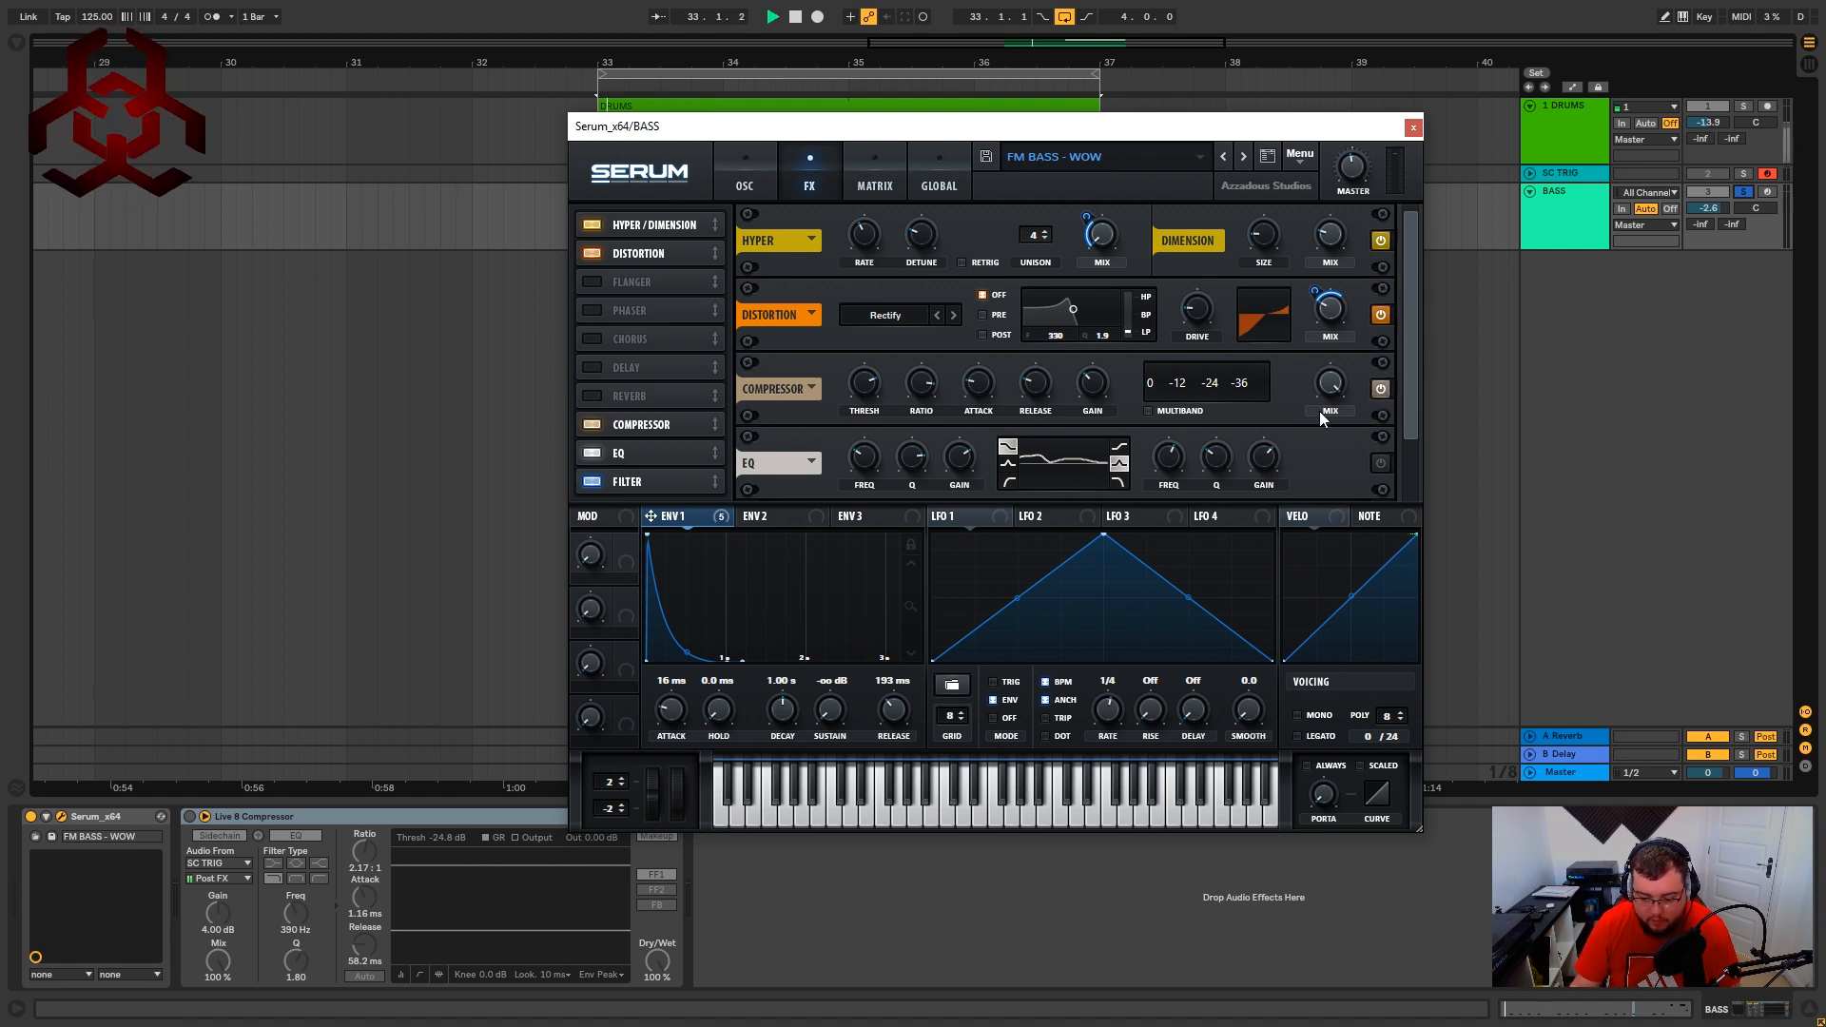
key(space)
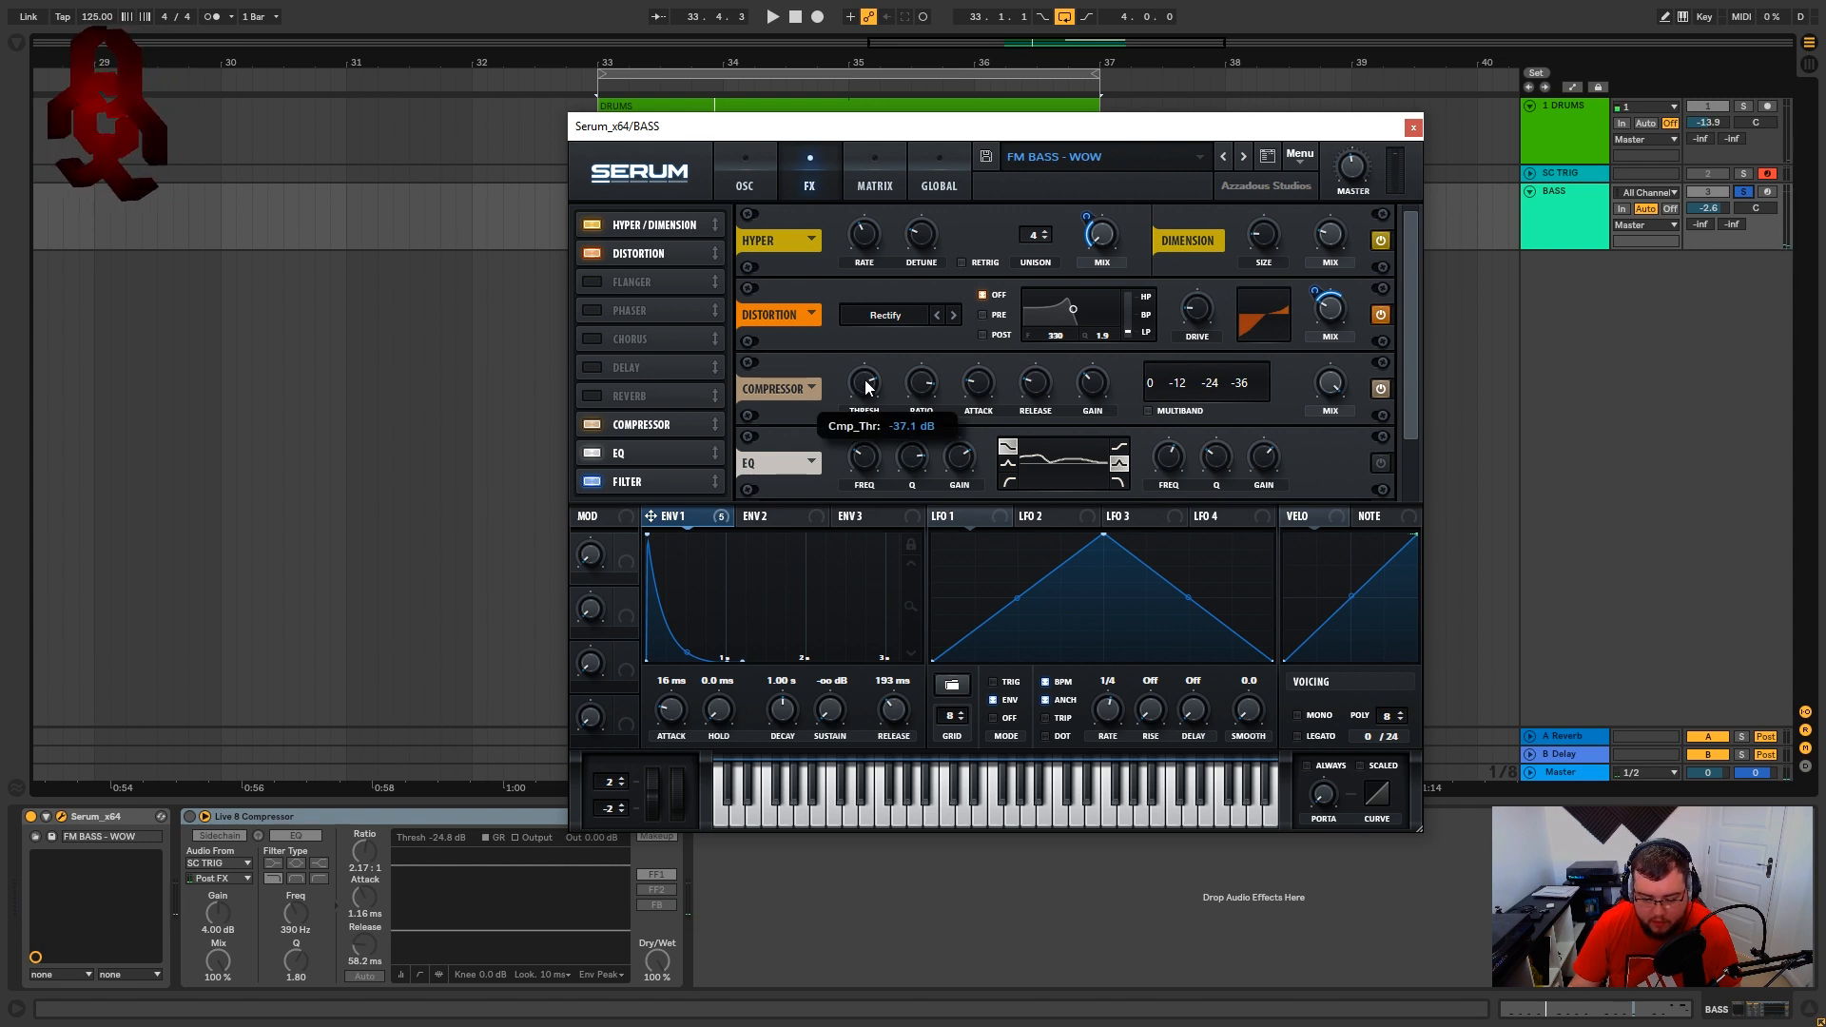
Check the Compressor's threshold, ratio, attack and gain settings.
mouse_move(922, 386)
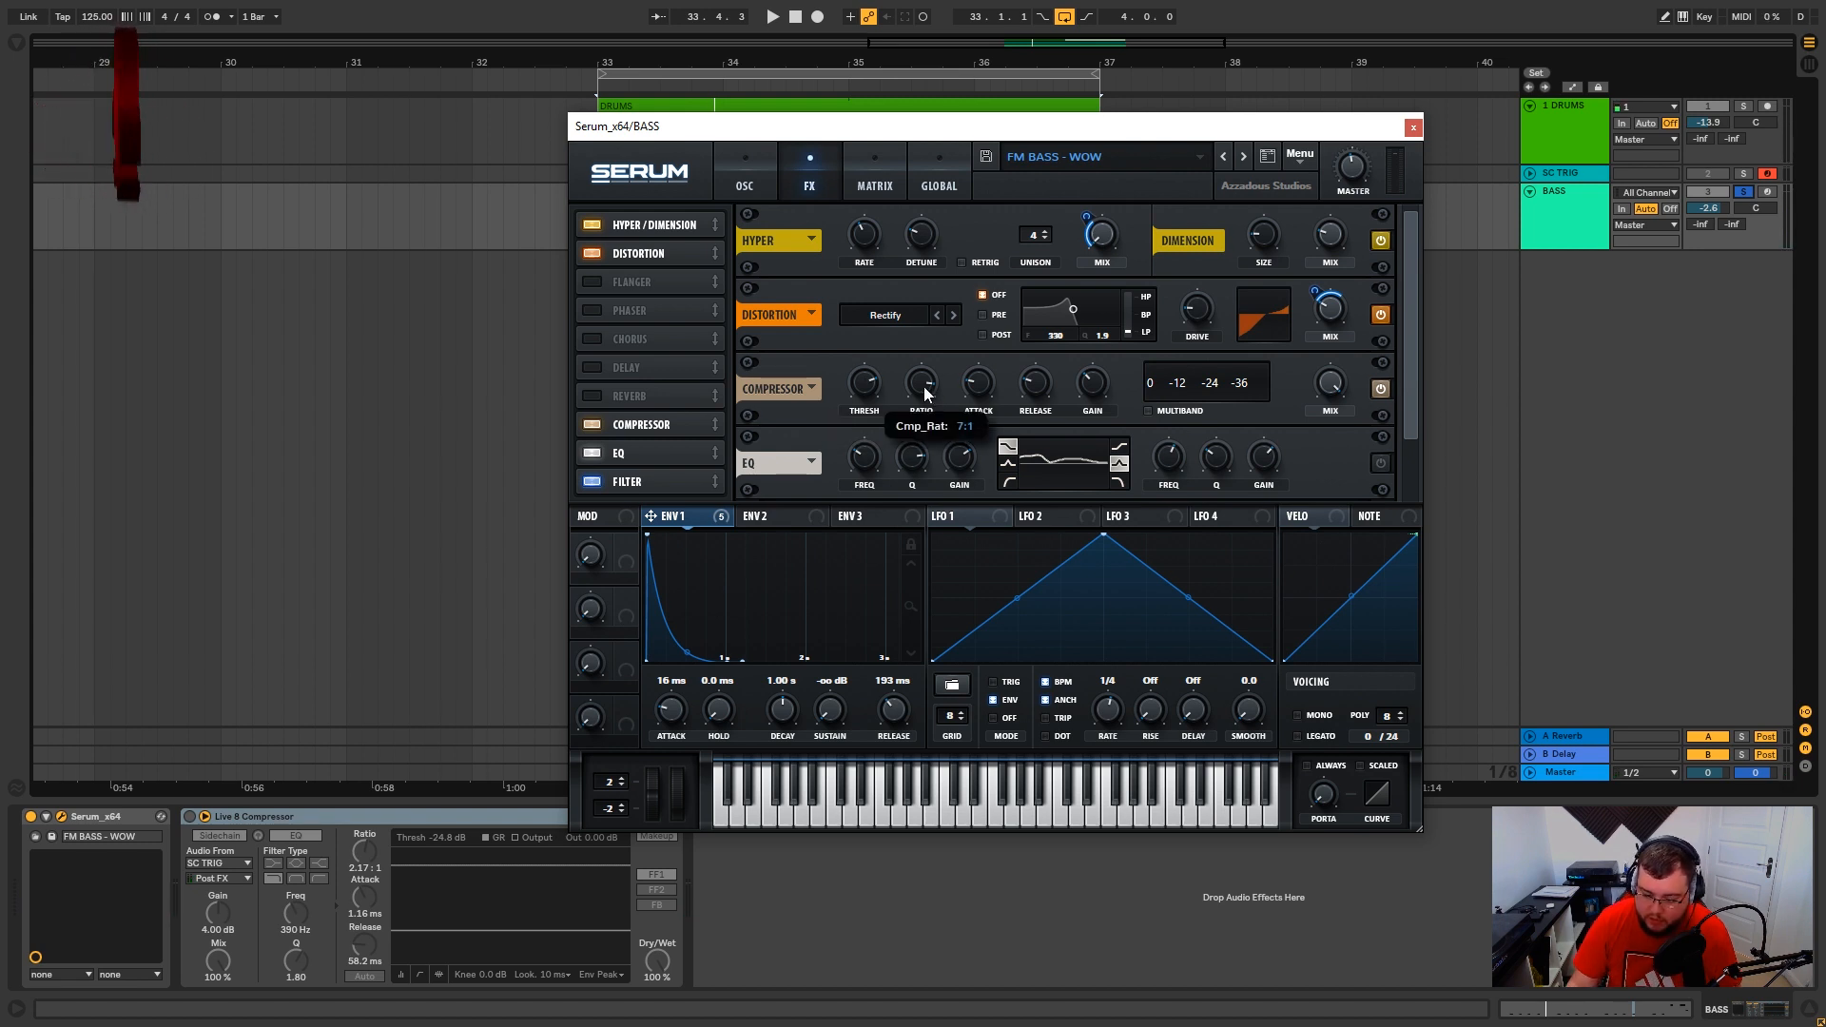
mouse_move(986, 384)
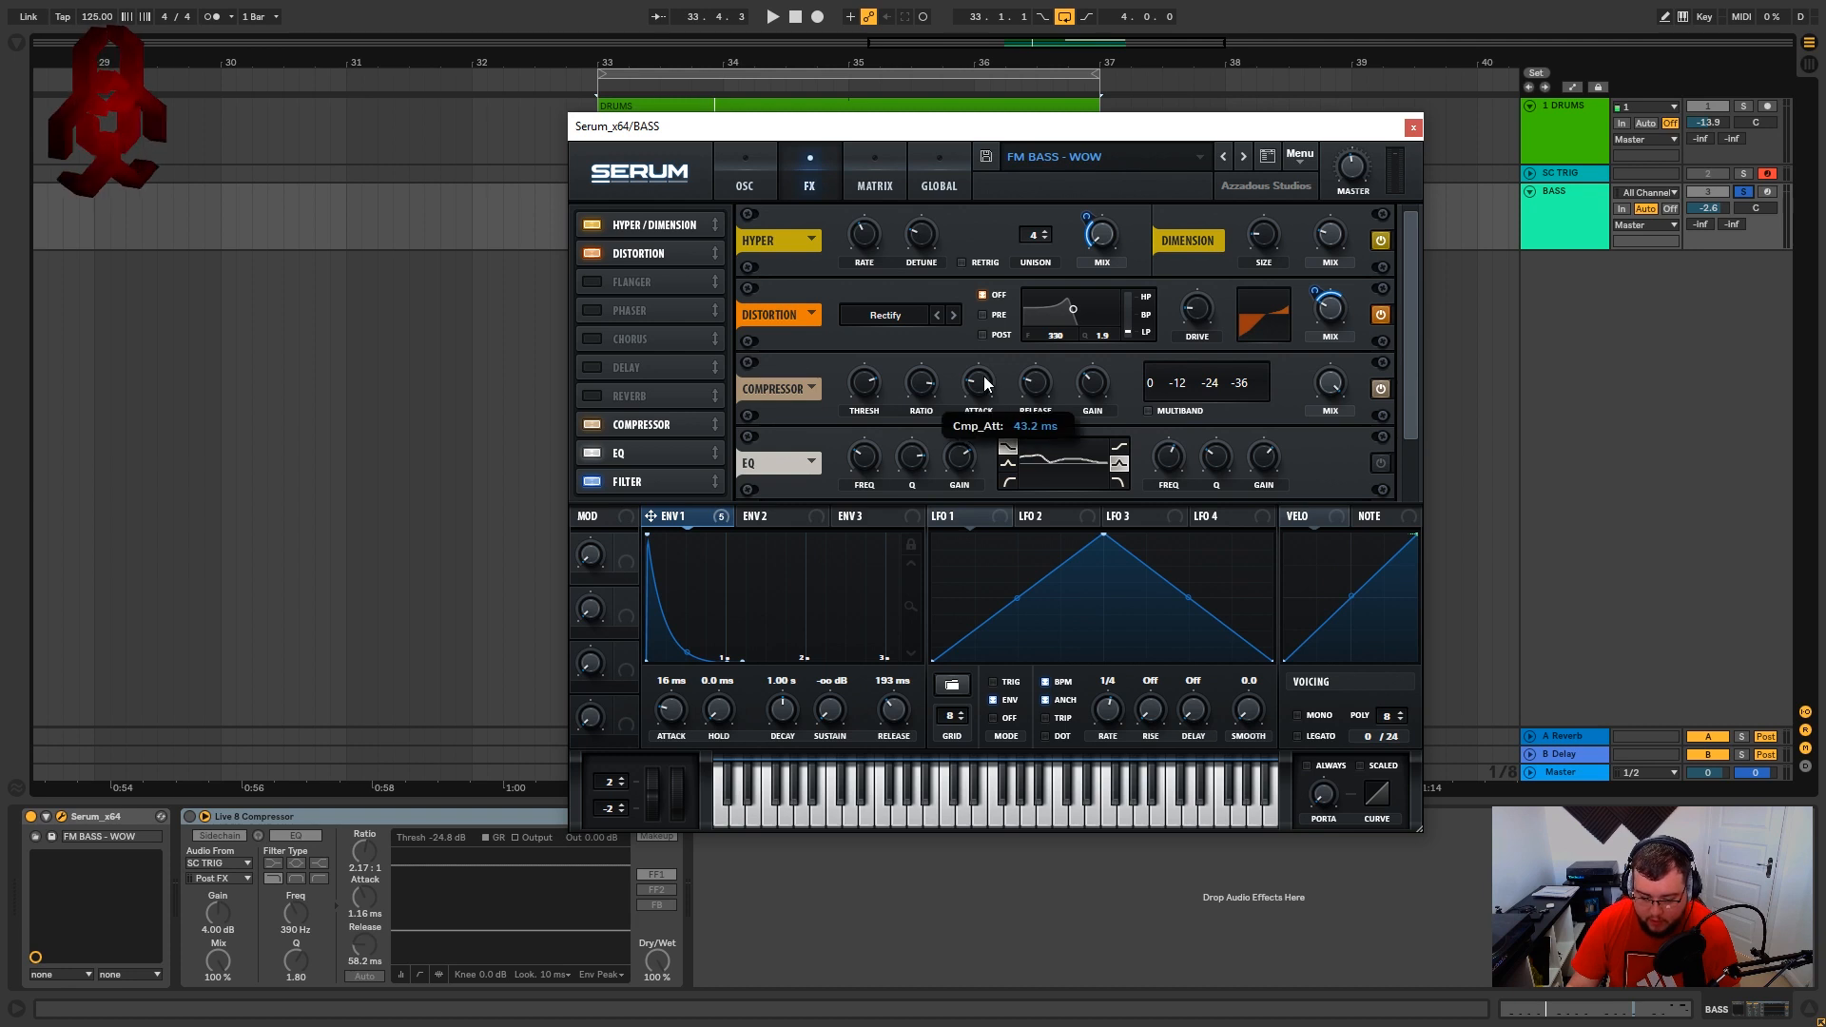
drag(974, 380, 980, 390)
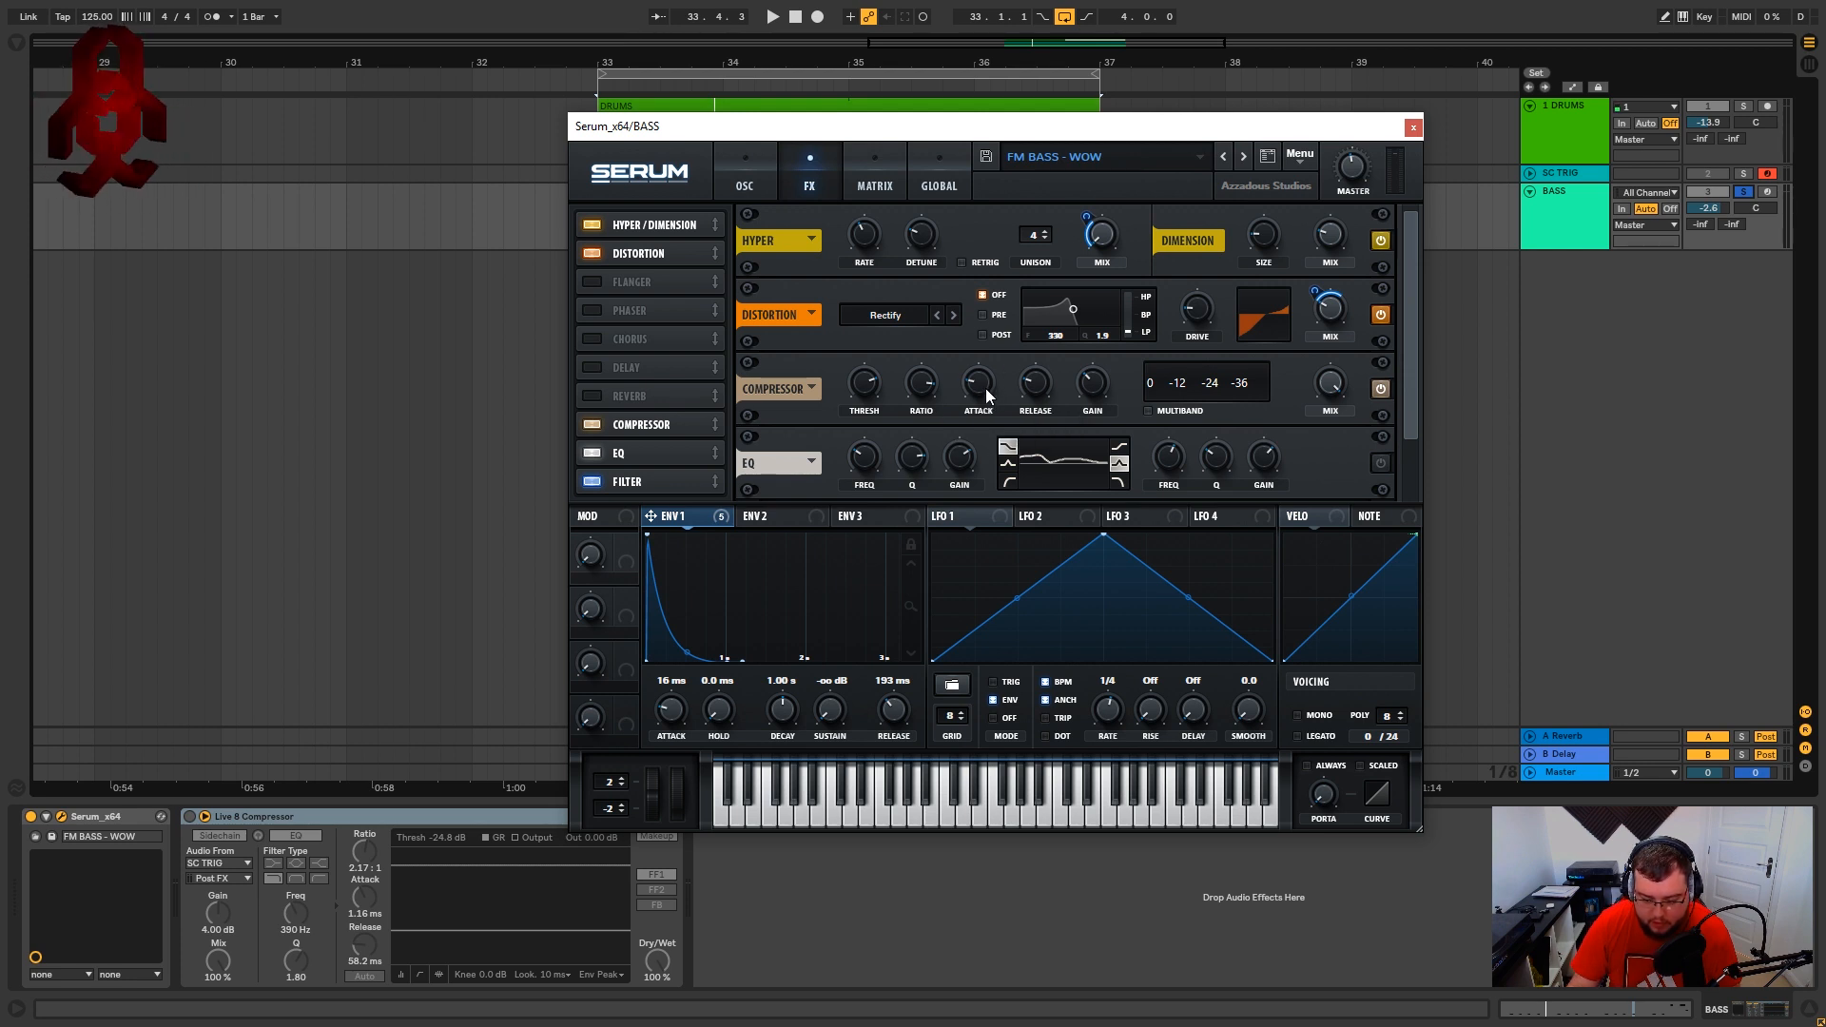
mouse_move(985, 390)
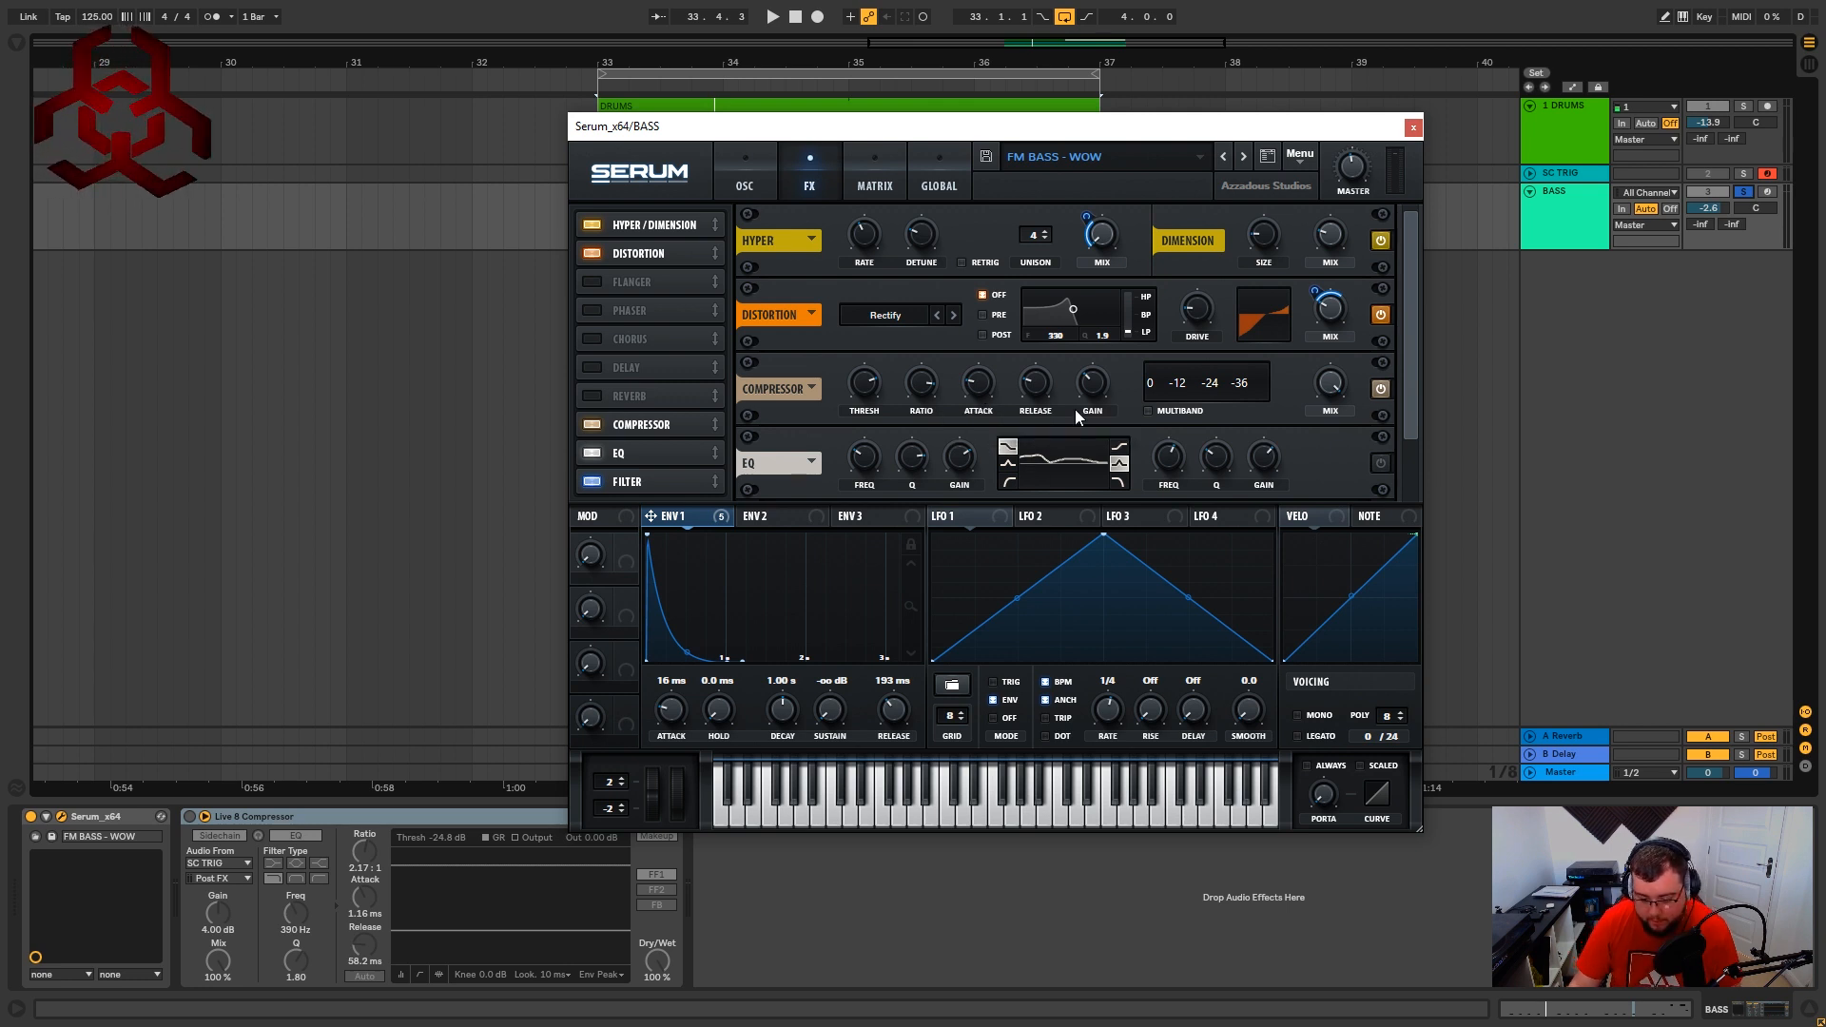
mouse_move(1101, 393)
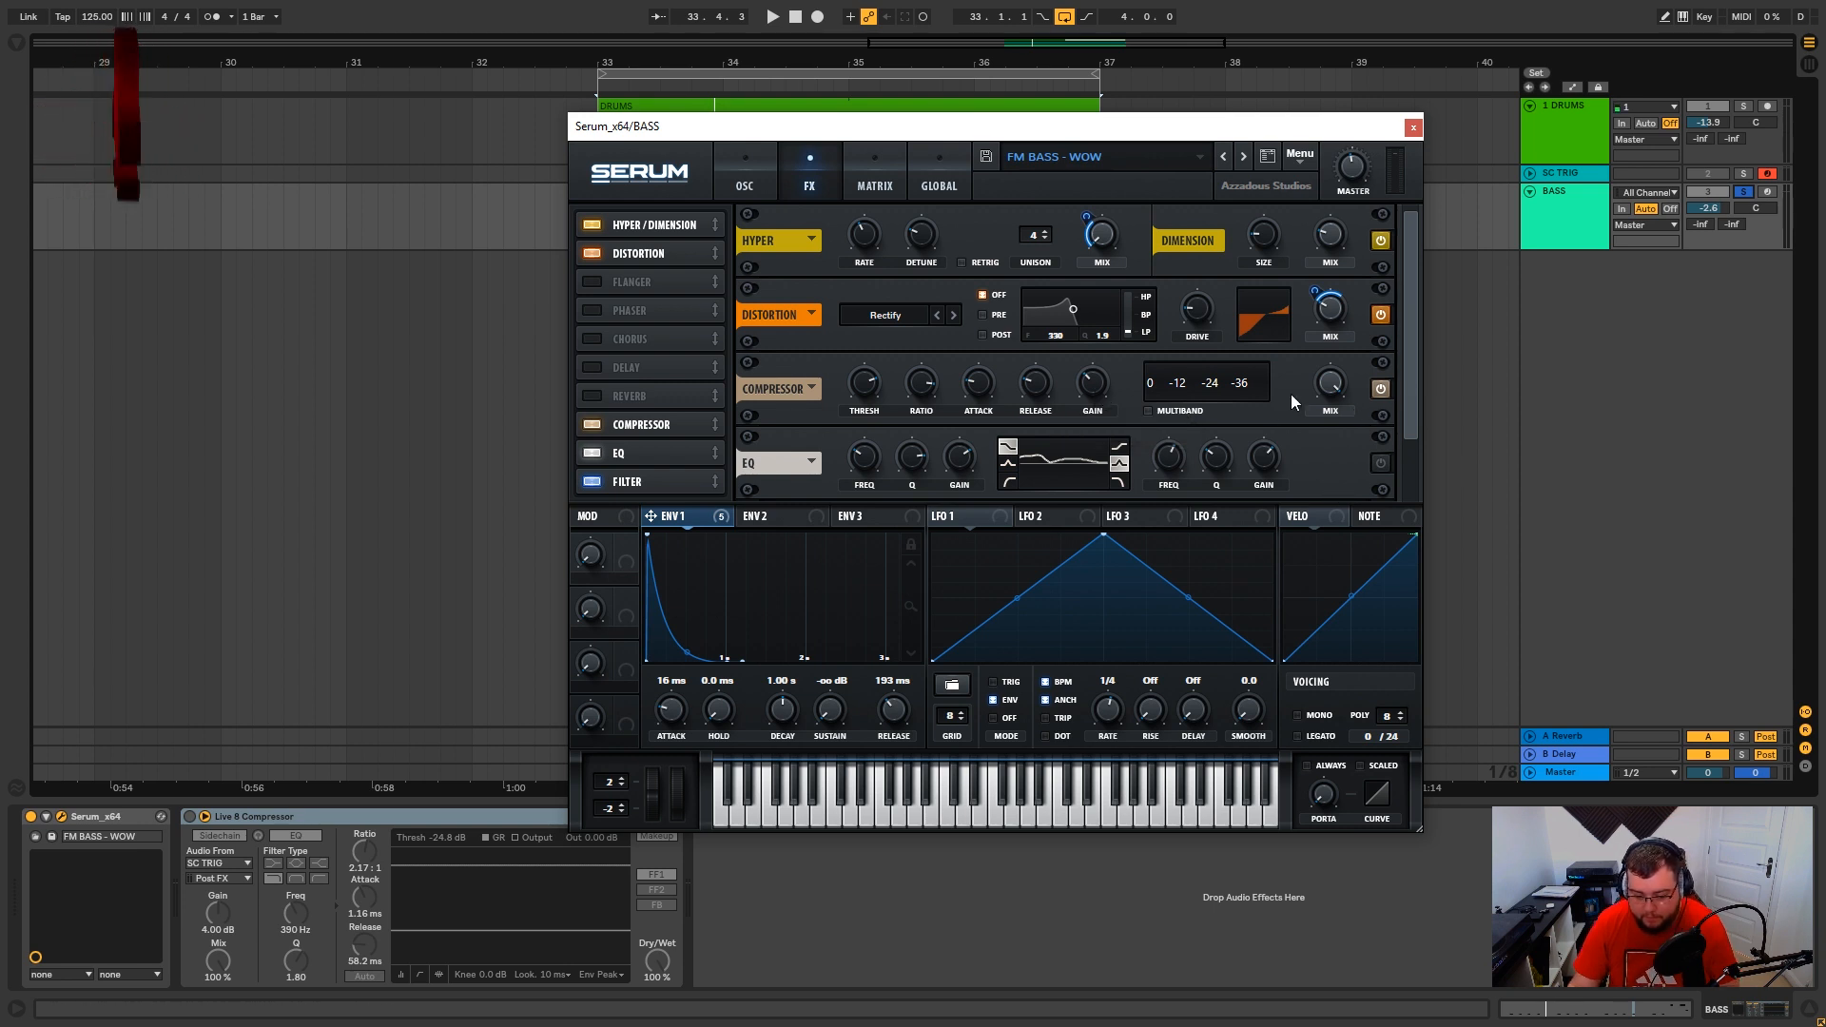
Review the oscillator page, return to the effects rack and play the loop with the Compressor active.
click(745, 178)
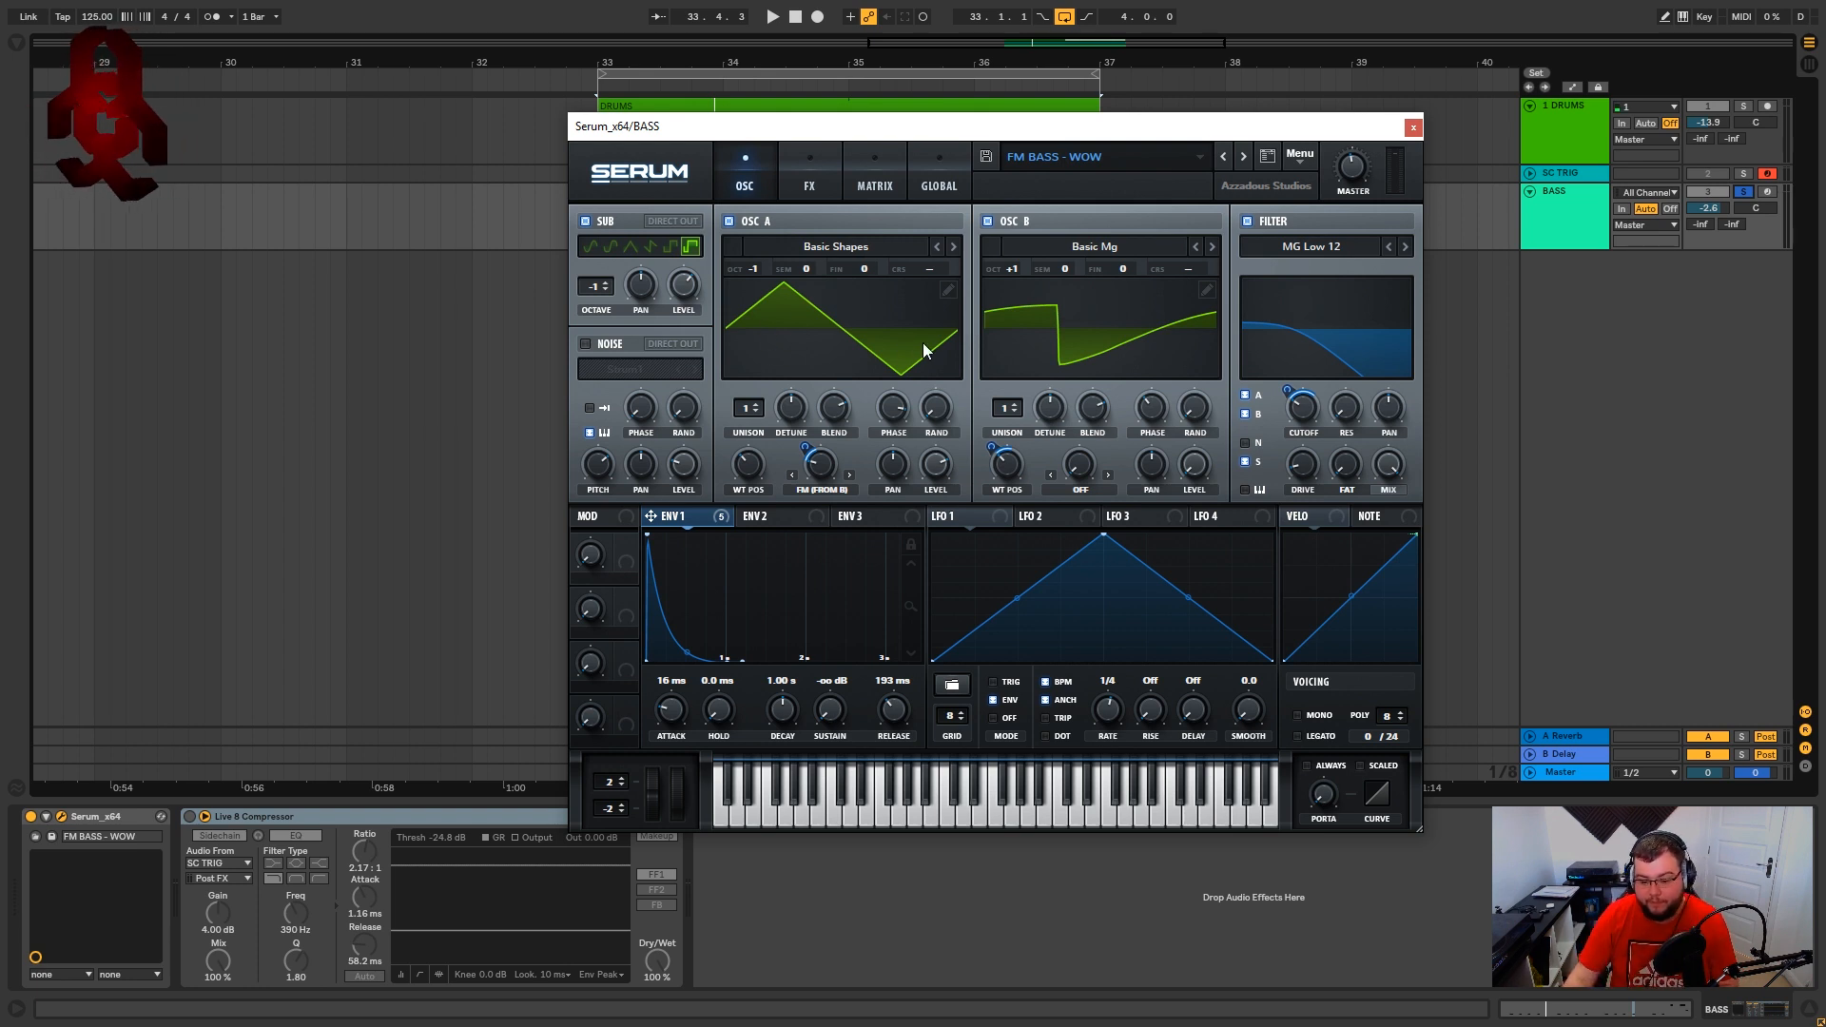
drag(1130, 142, 1170, 140)
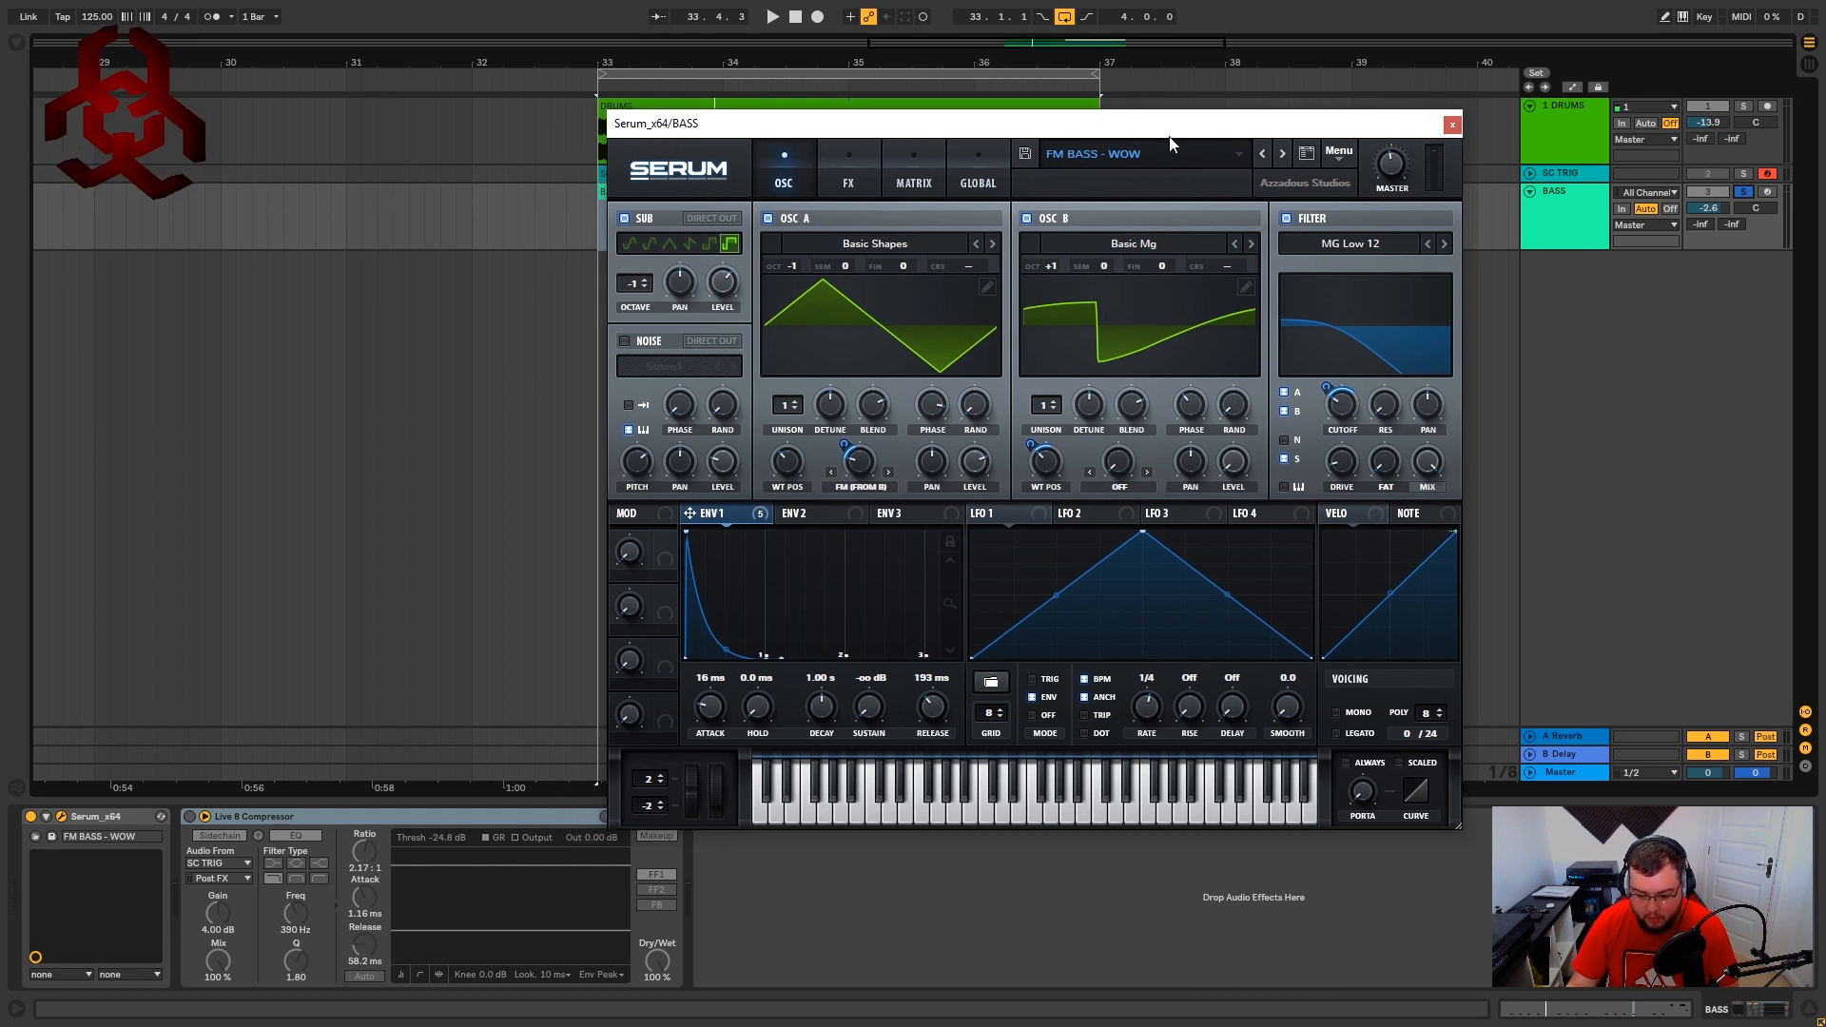
click(839, 156)
key(space)
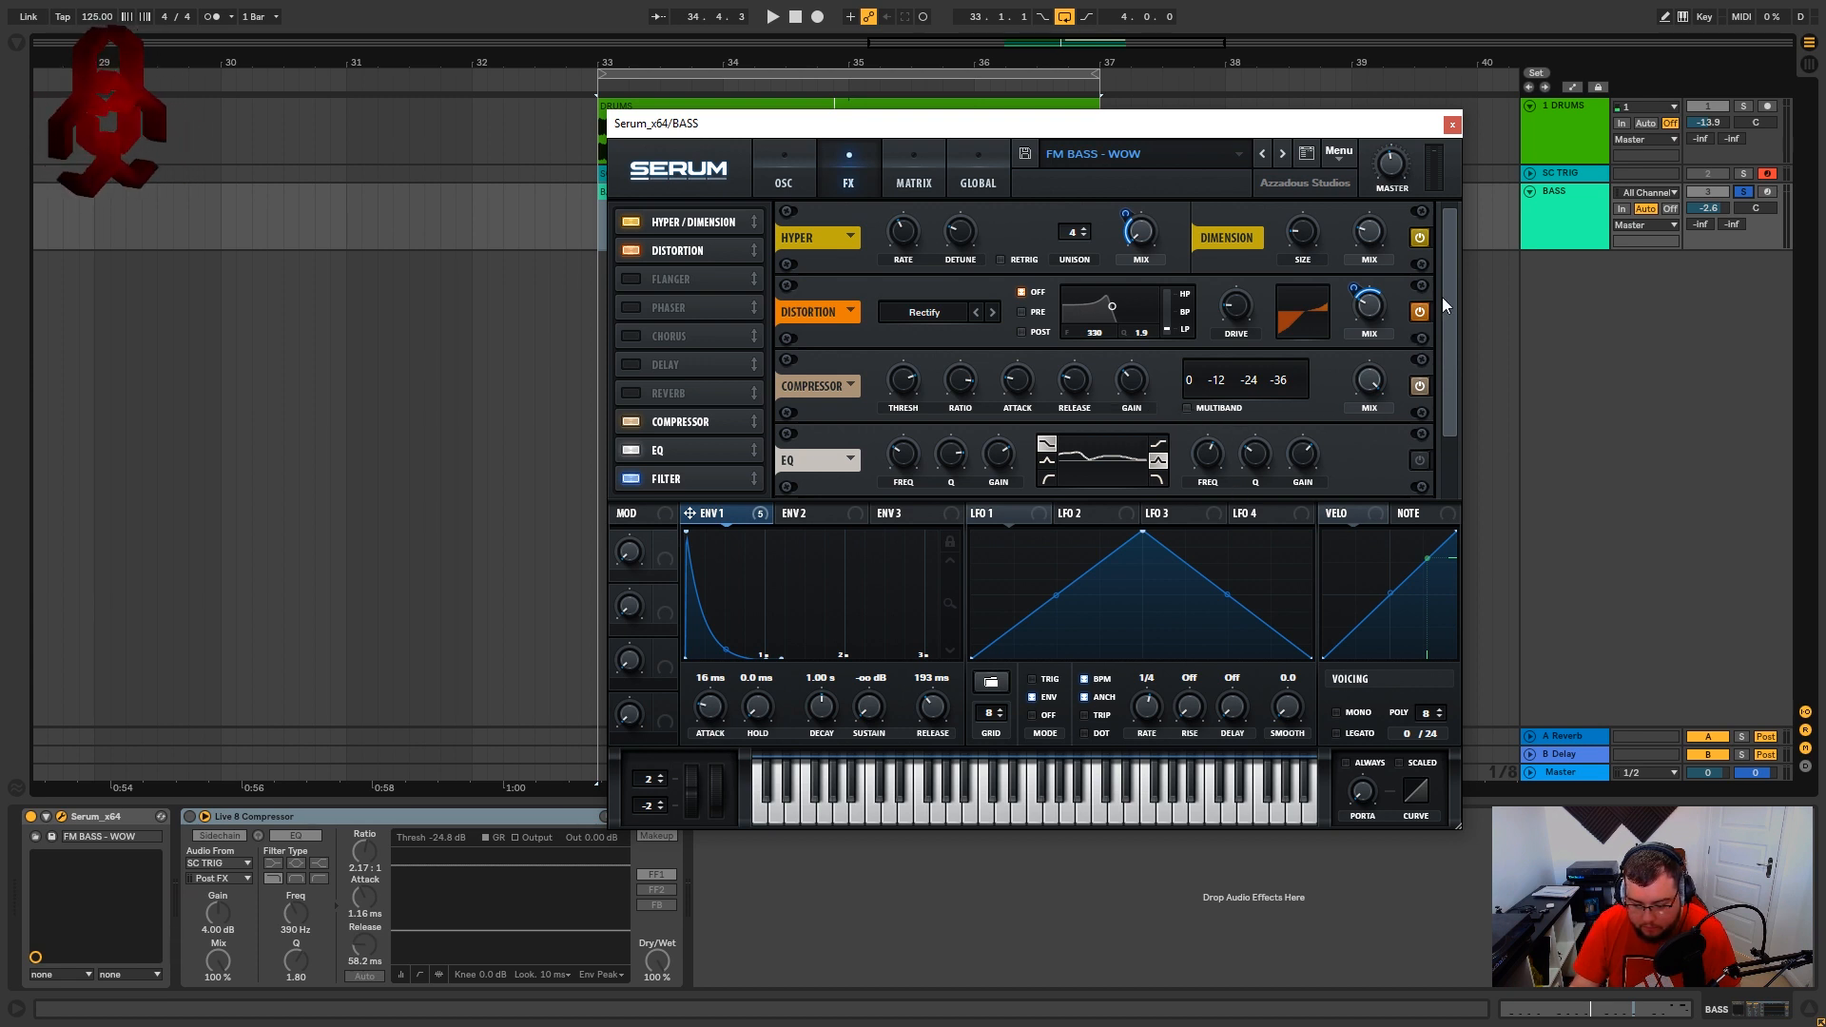
Turn on the EQ effect below the Compressor and play the loop with it.
drag(1442, 296, 1446, 356)
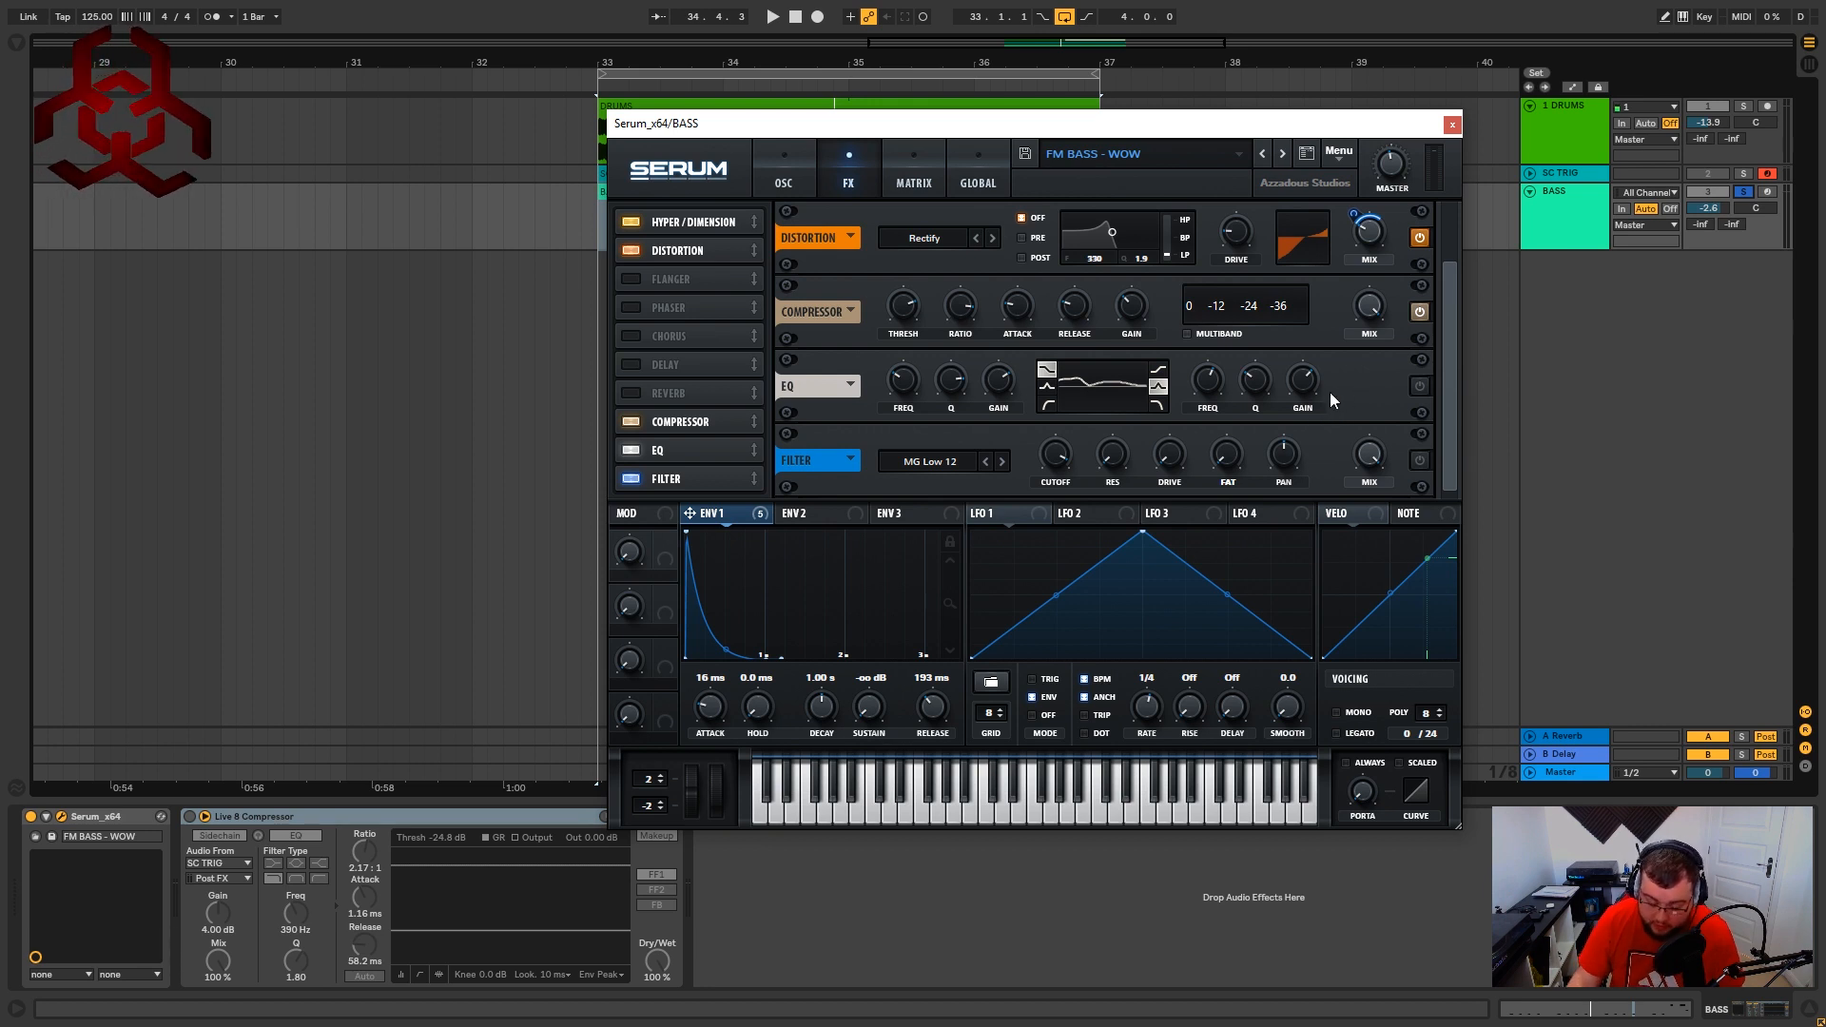
key(space)
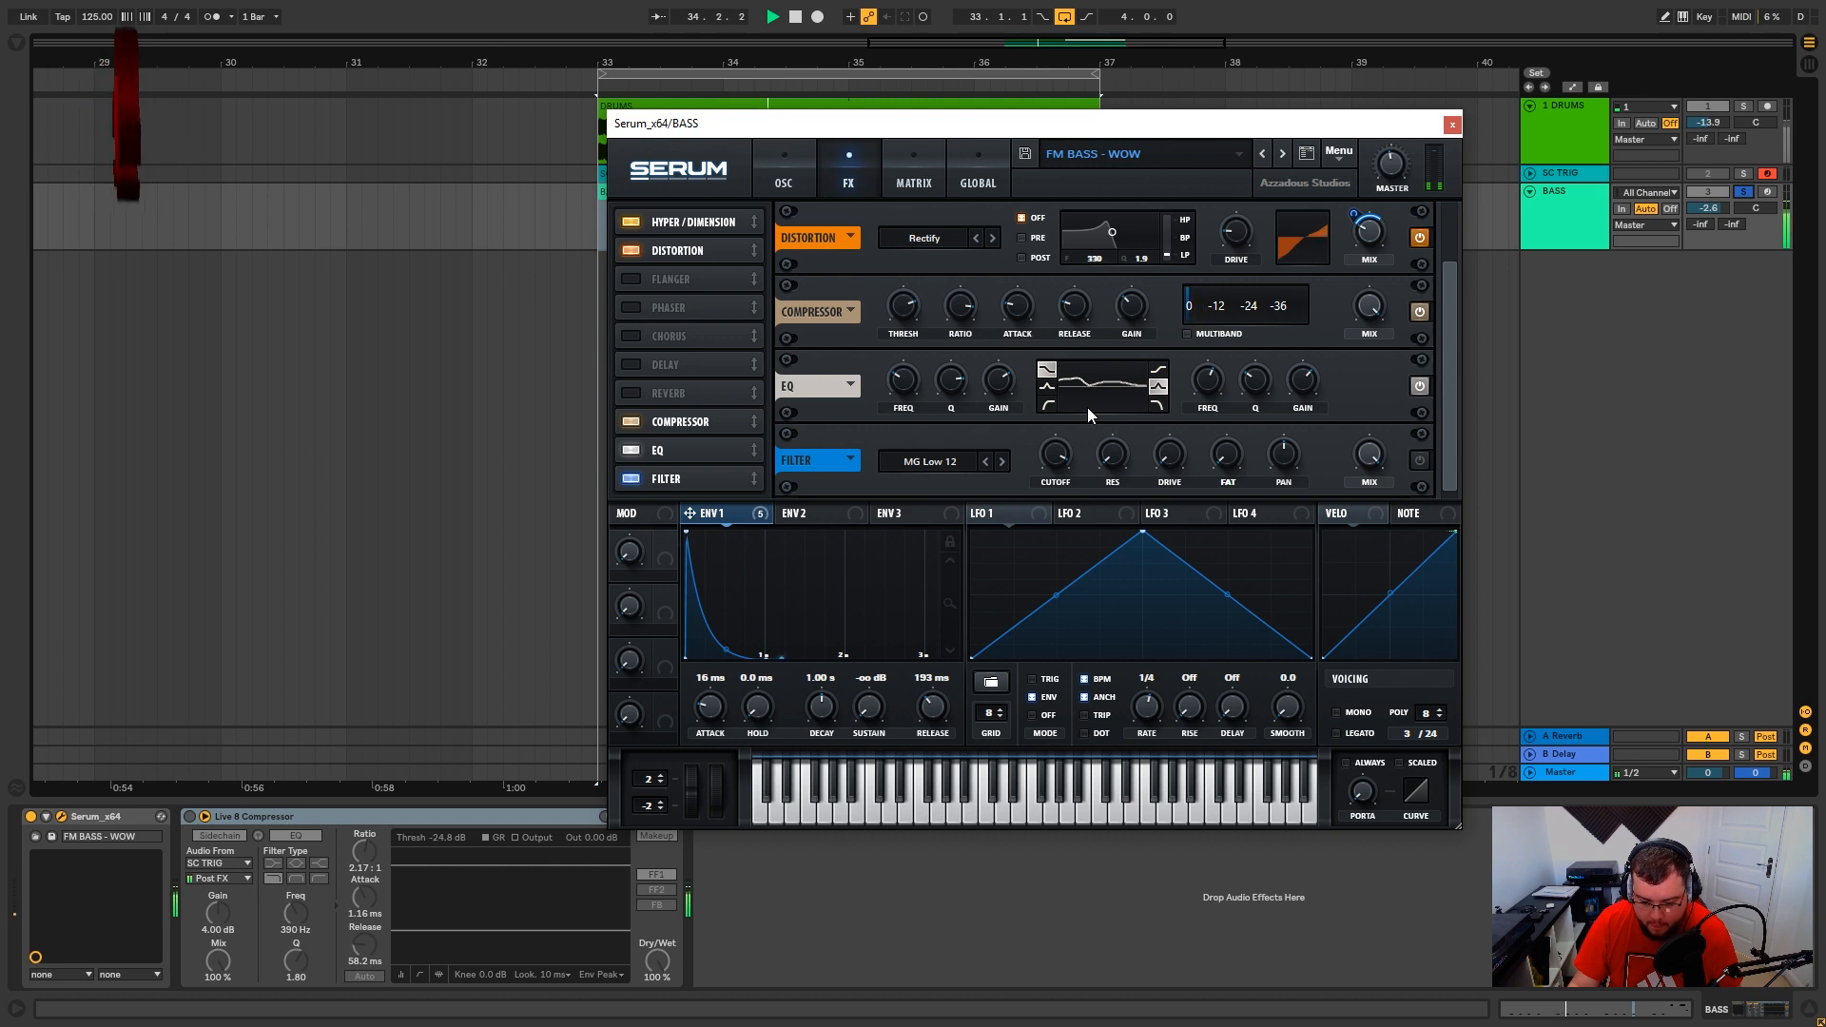
key(space)
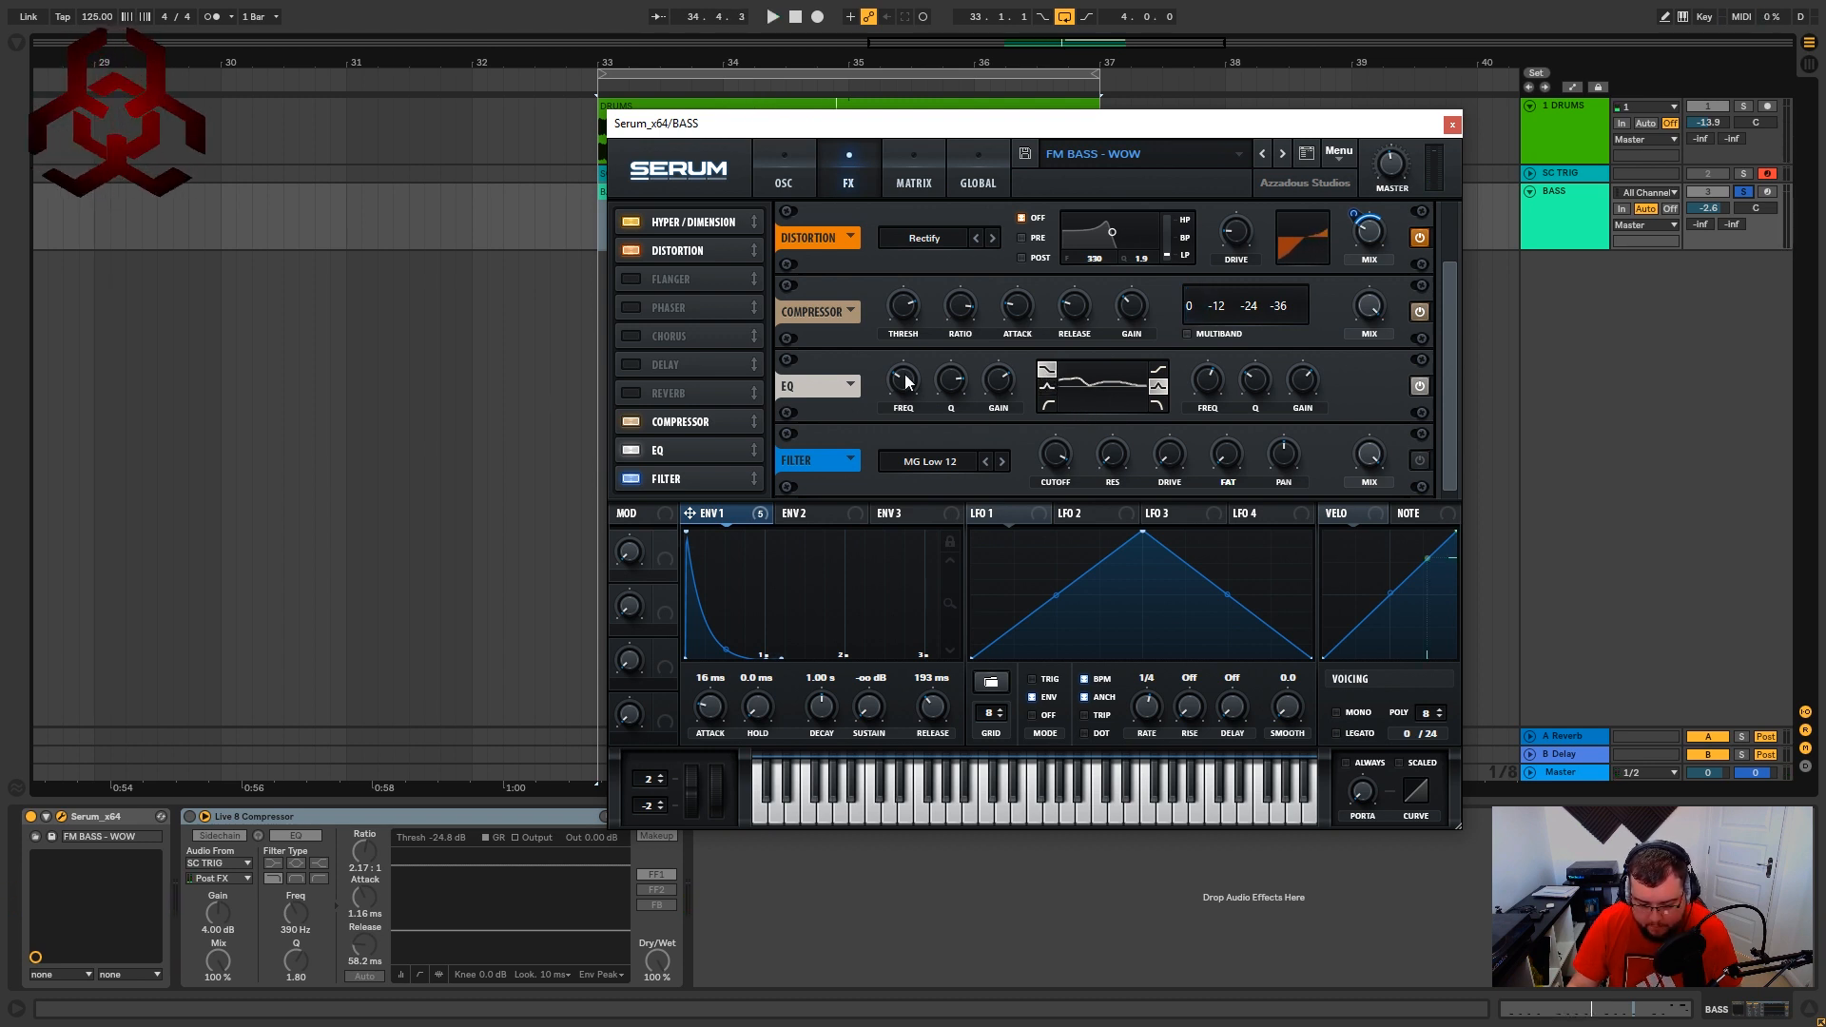
Check the EQ's low and high band frequency controls and replay the loop briefly.
mouse_move(906, 381)
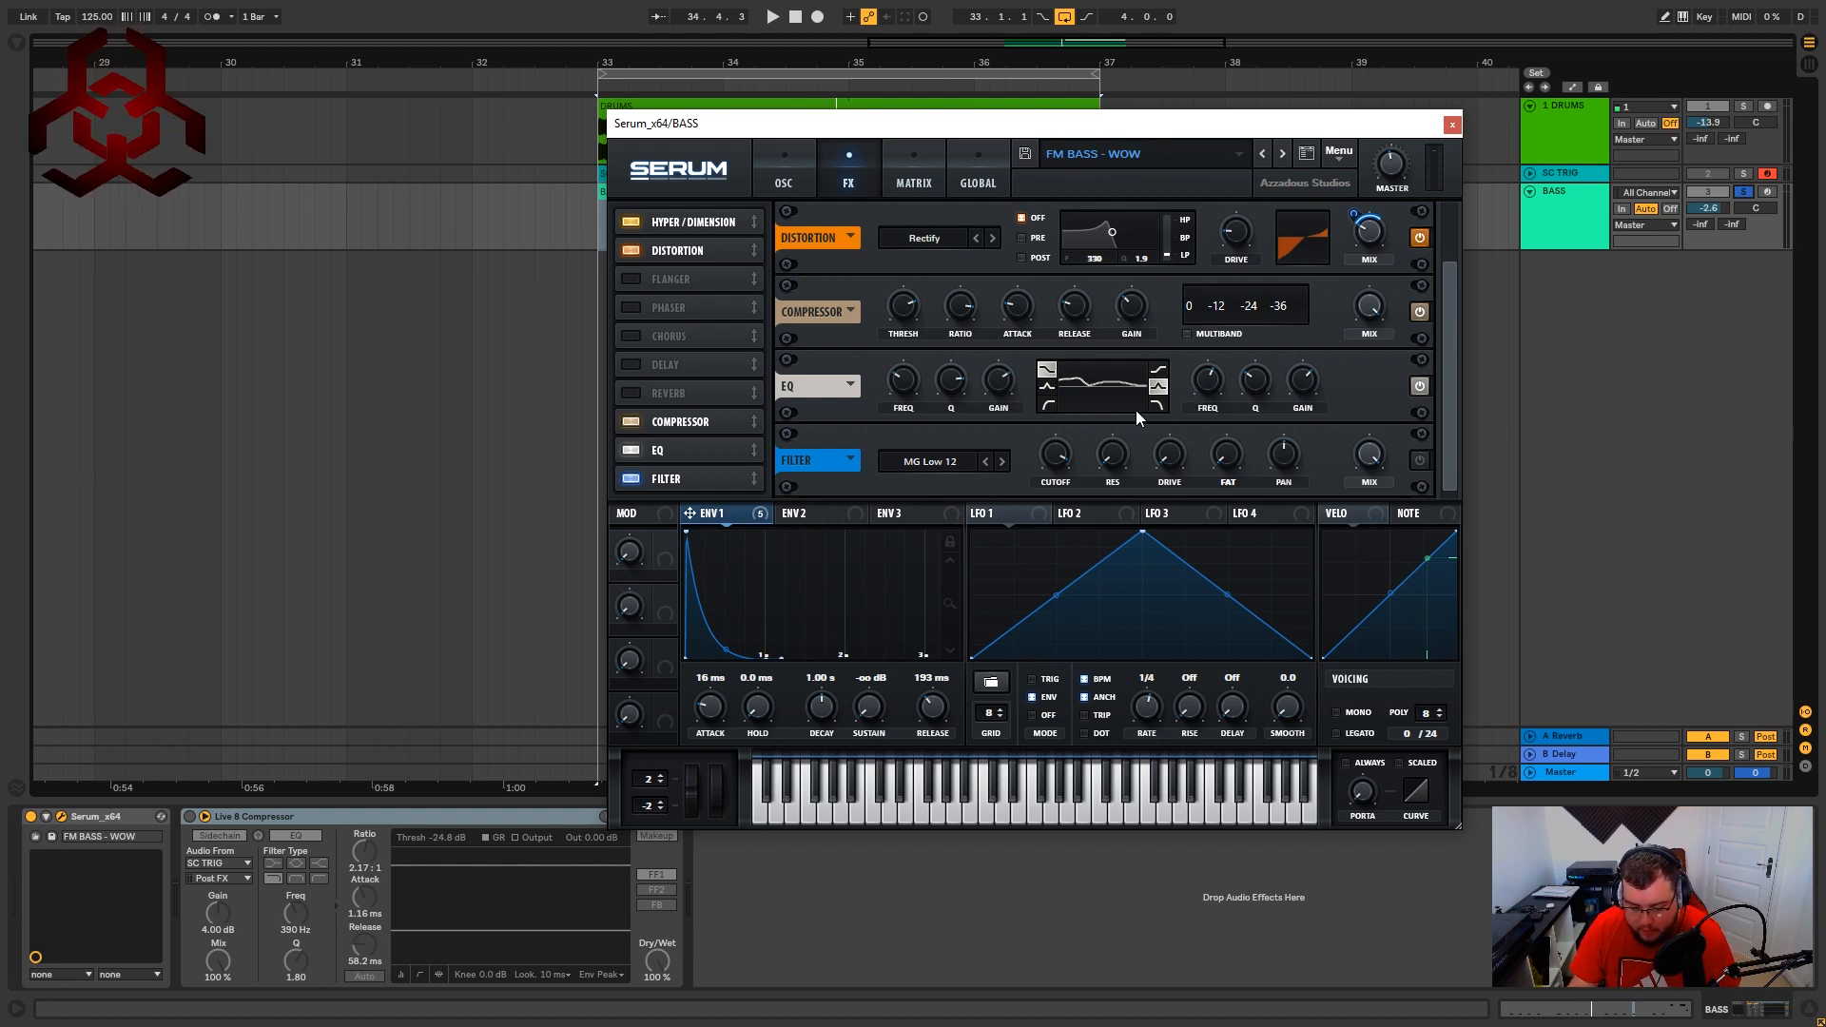
key(space)
key(space)
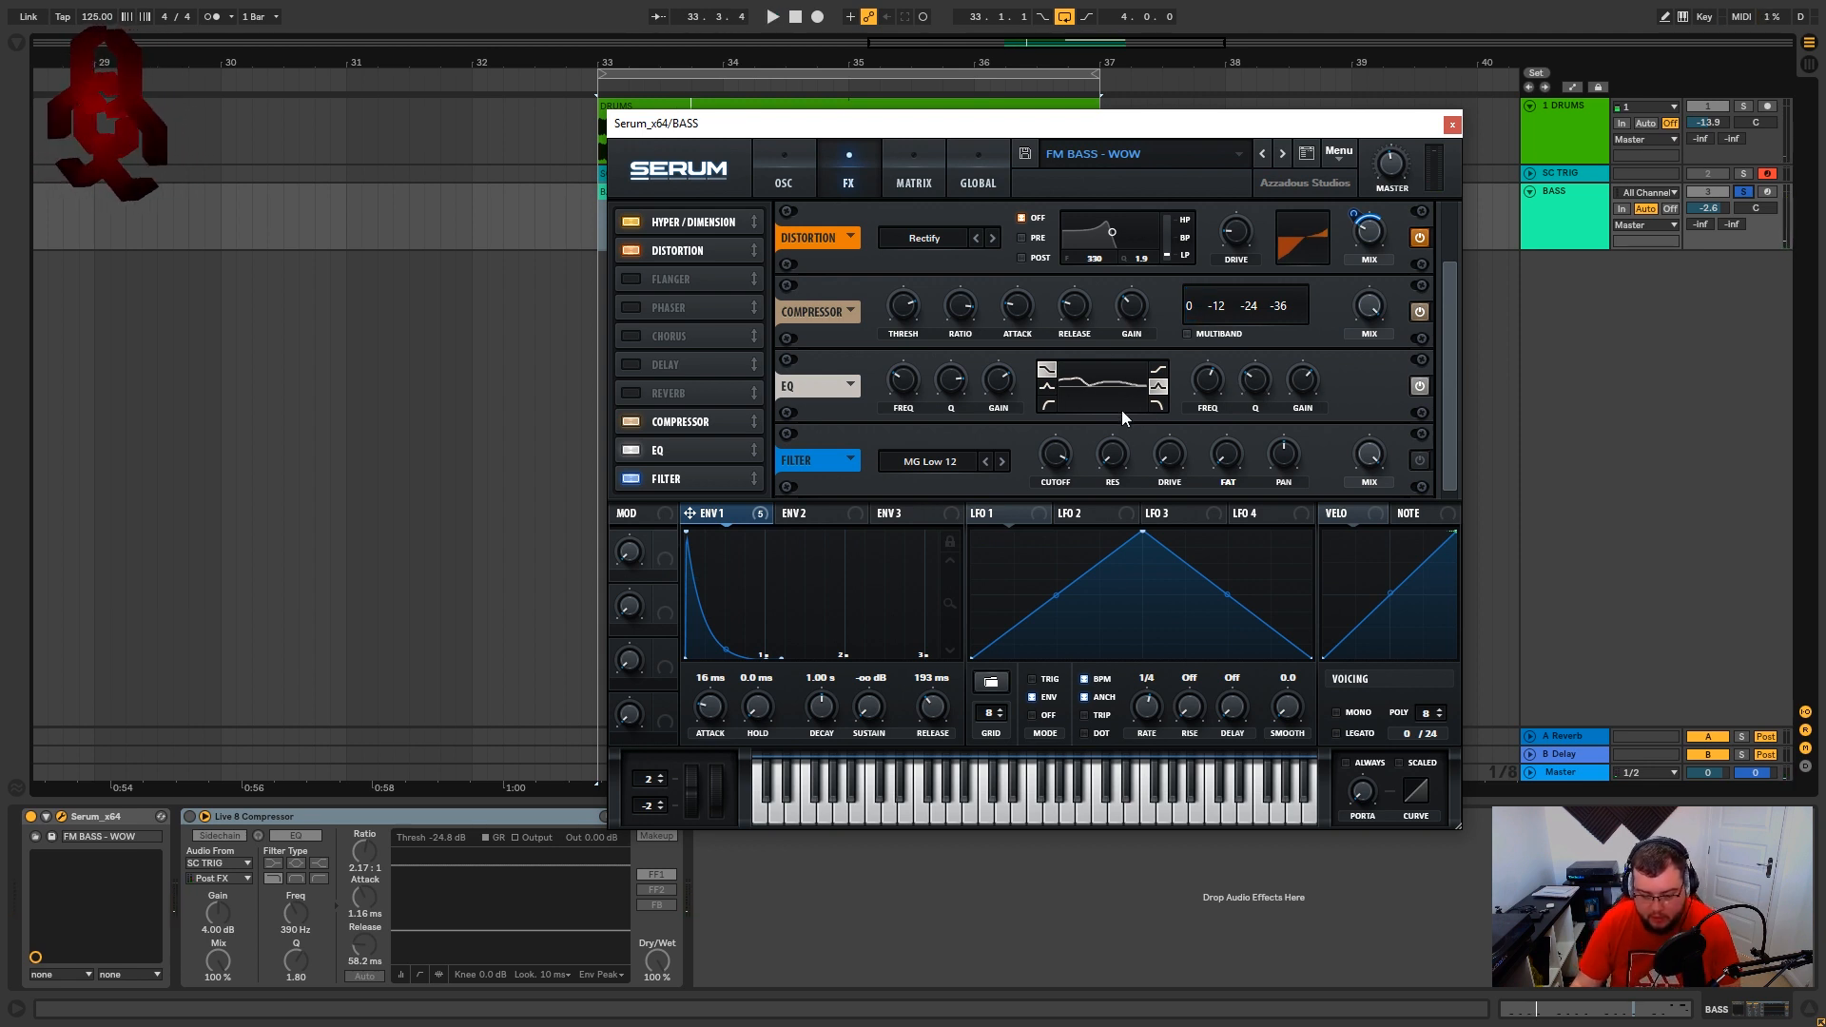
mouse_move(1207, 390)
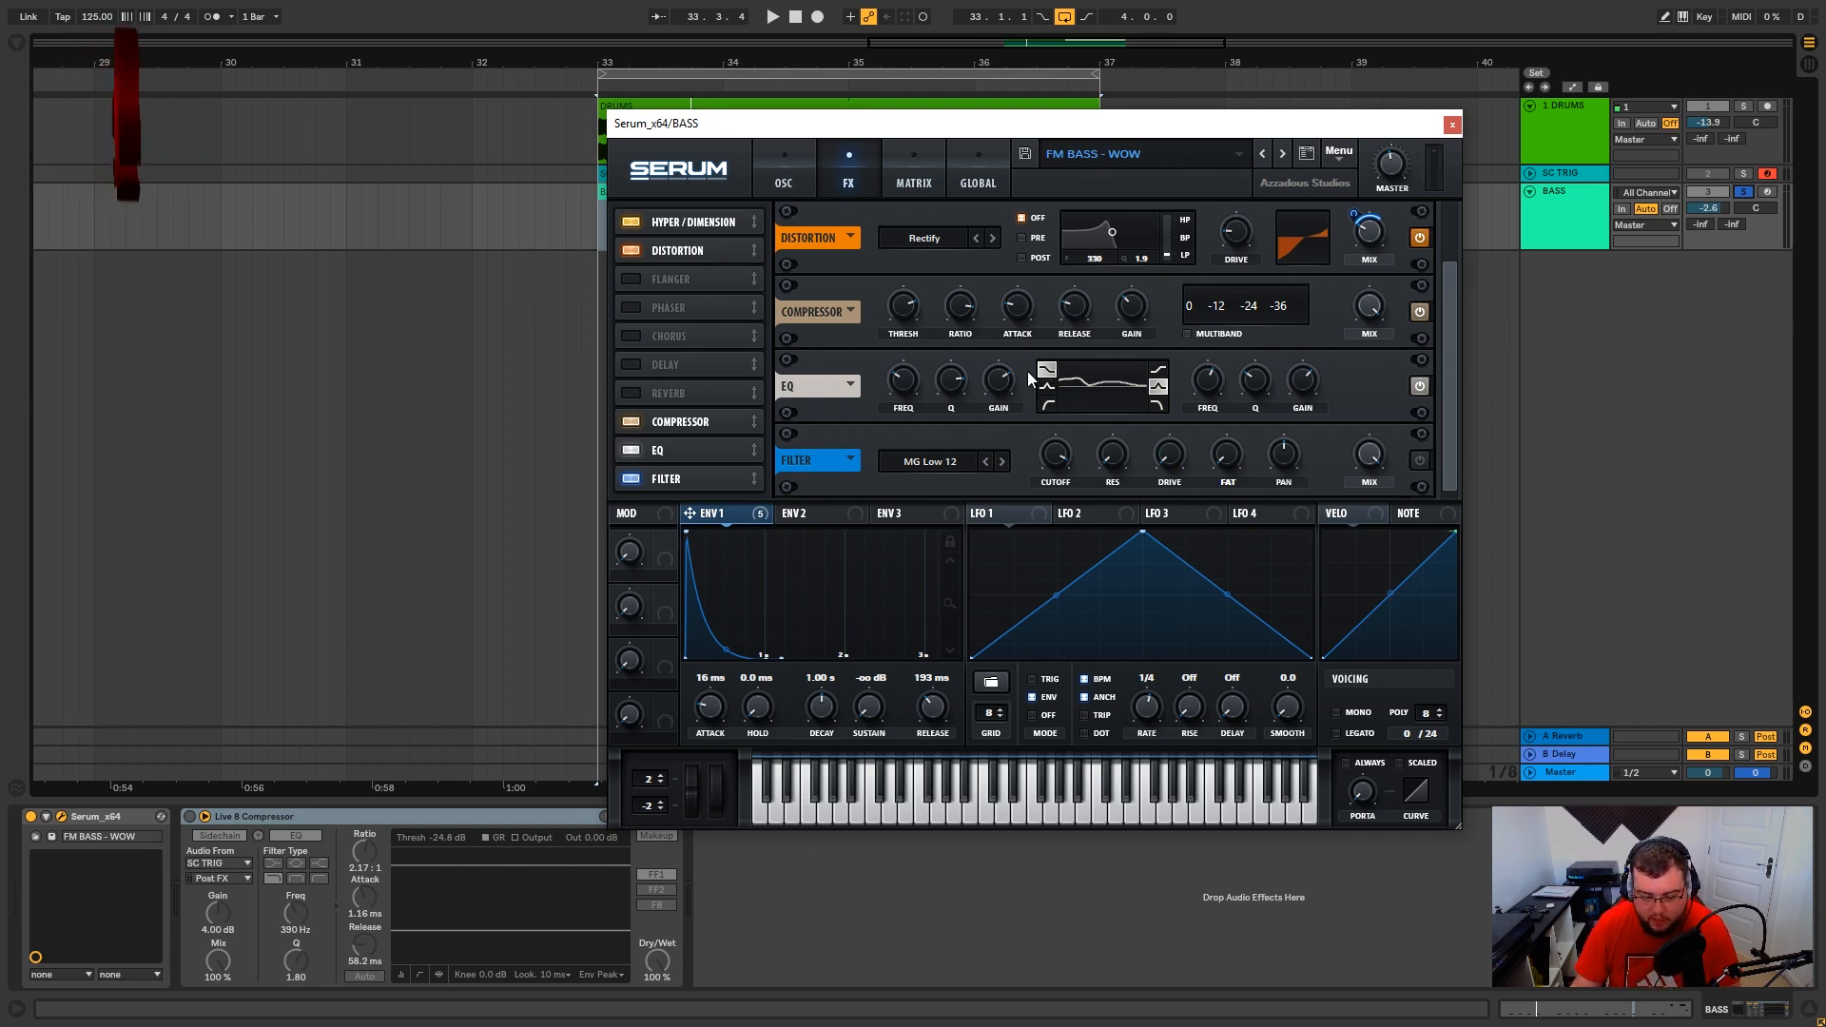
Unsolo the BASS track to hear it with the drums during playback, and solo it again.
drag(1159, 131, 1123, 134)
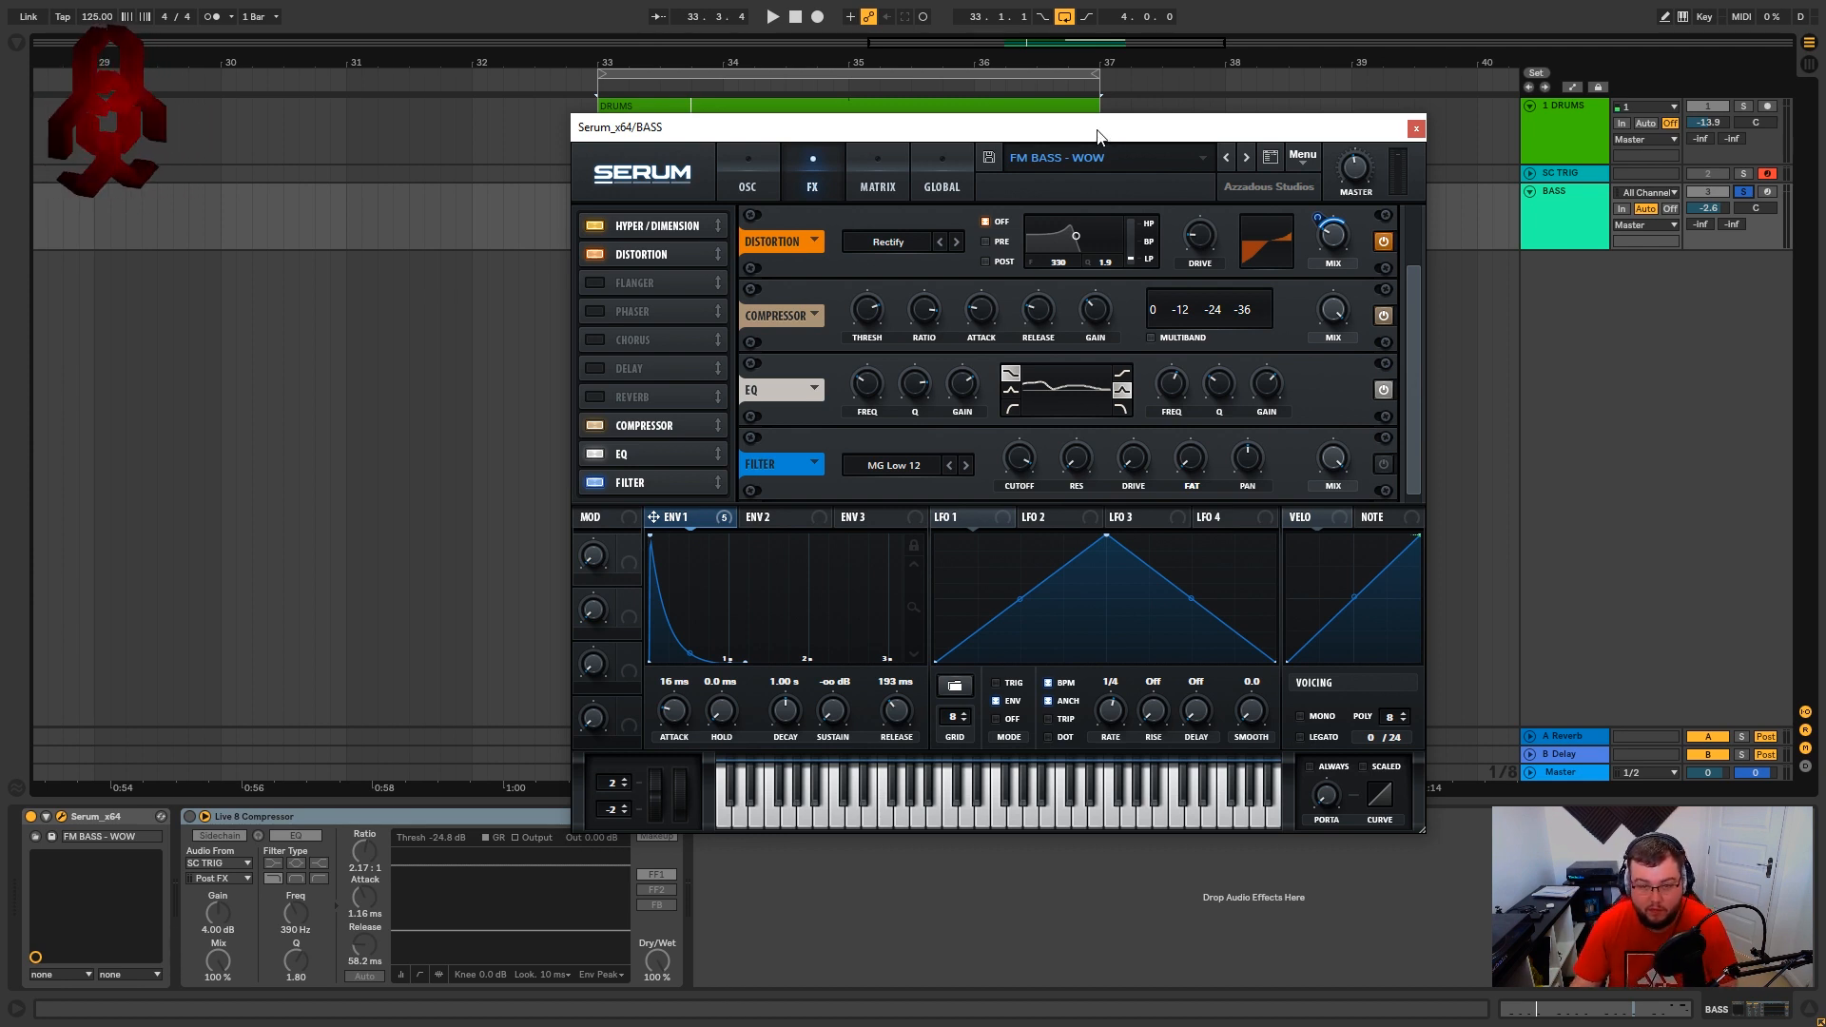
drag(1098, 135, 1160, 135)
key(space)
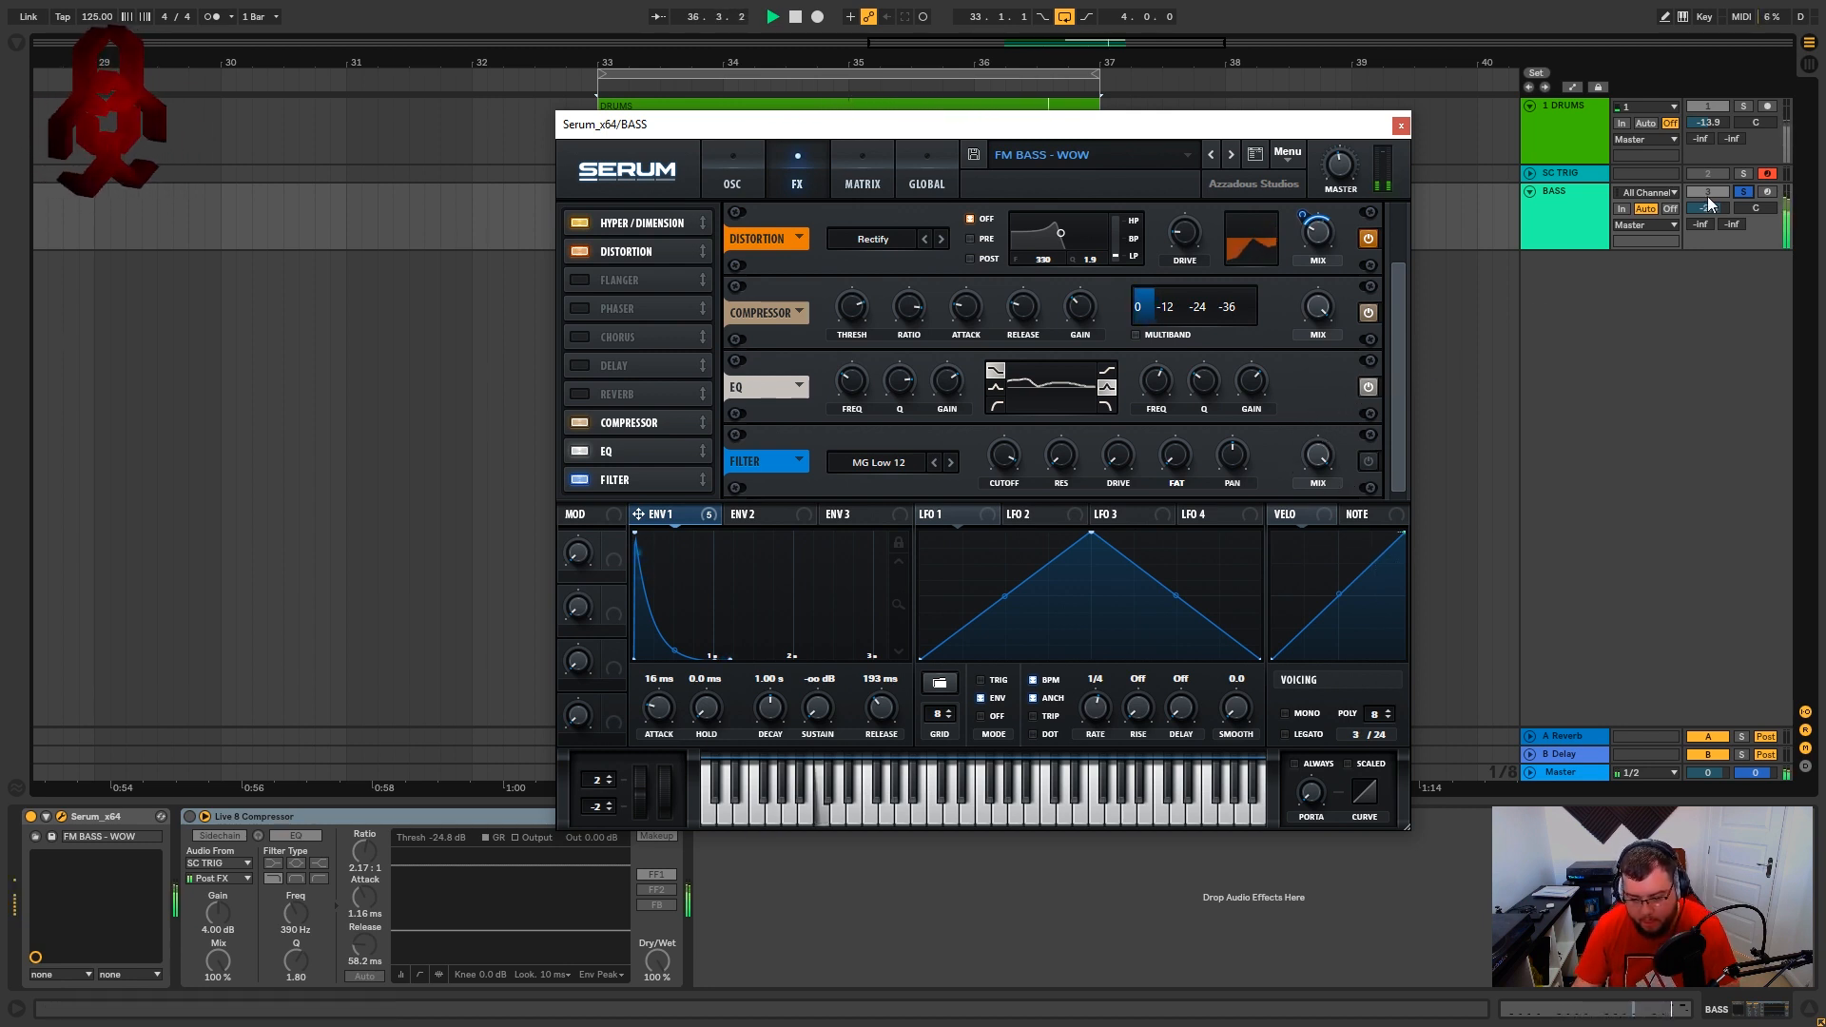
click(1746, 191)
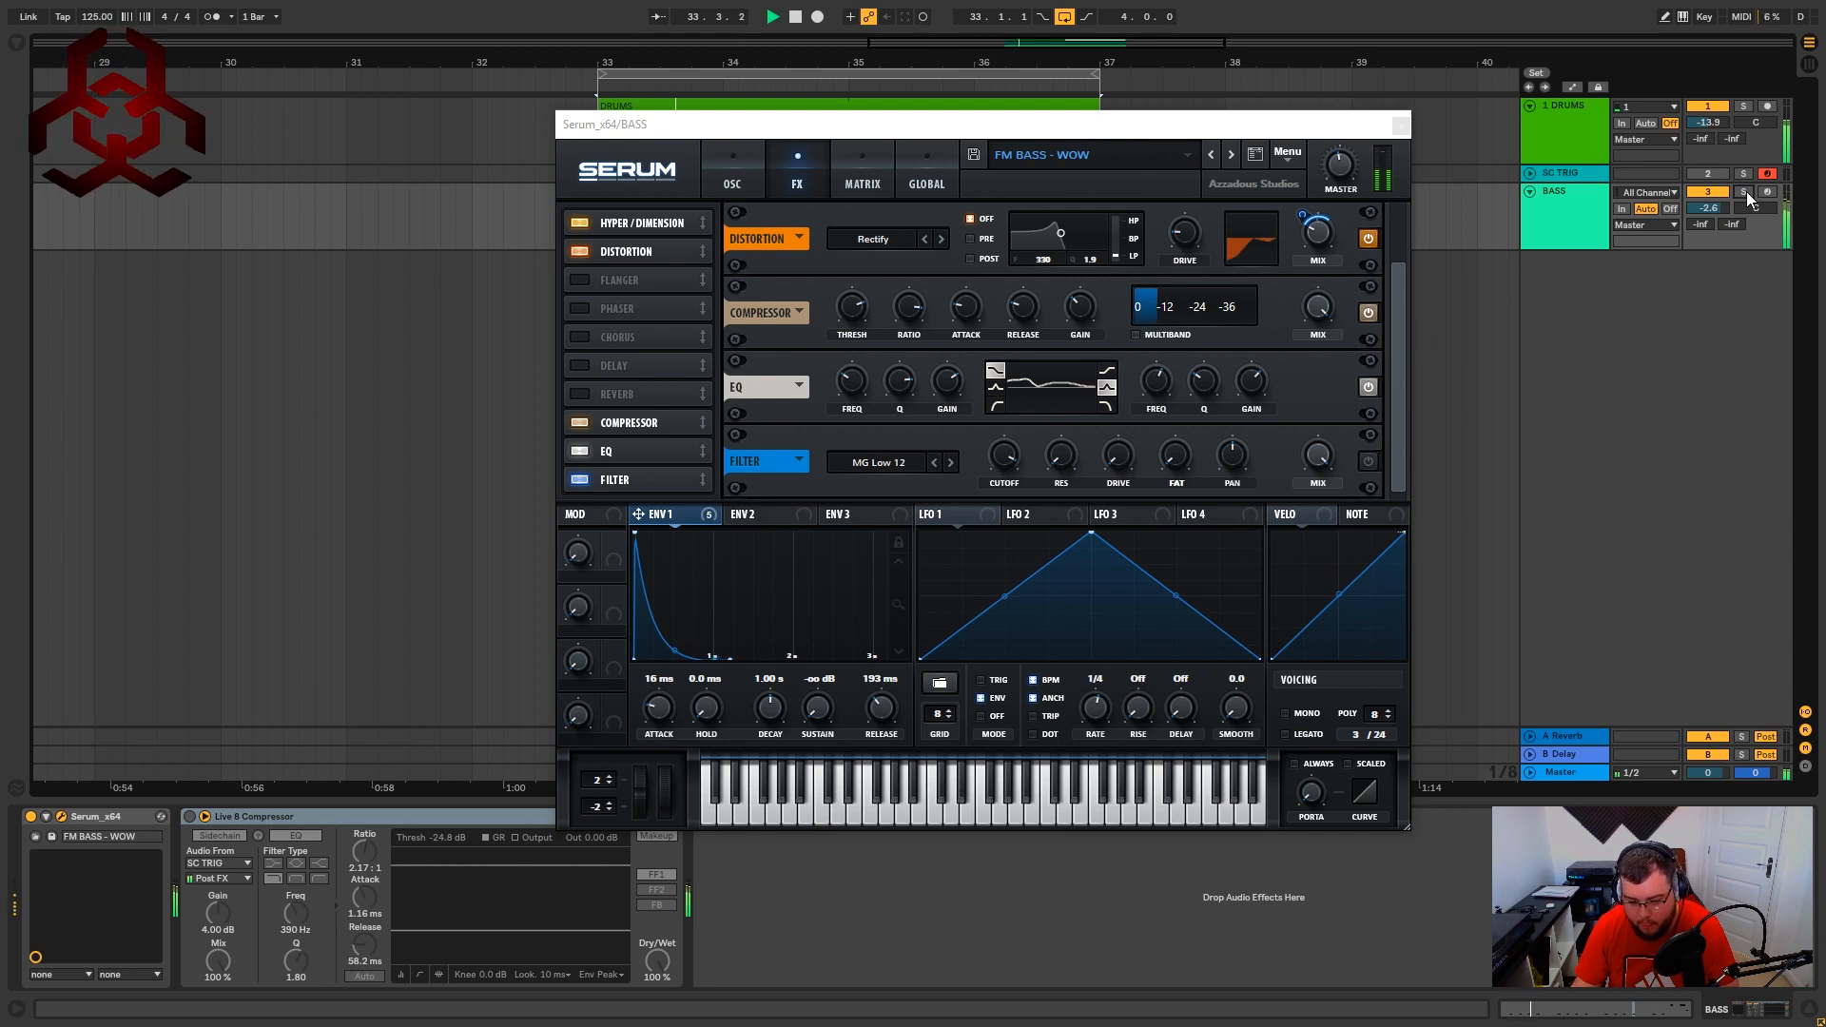
click(1746, 191)
key(space)
Turn on the MG Low 12 Filter effect and glance at the oscillator page for comparison.
click(1381, 373)
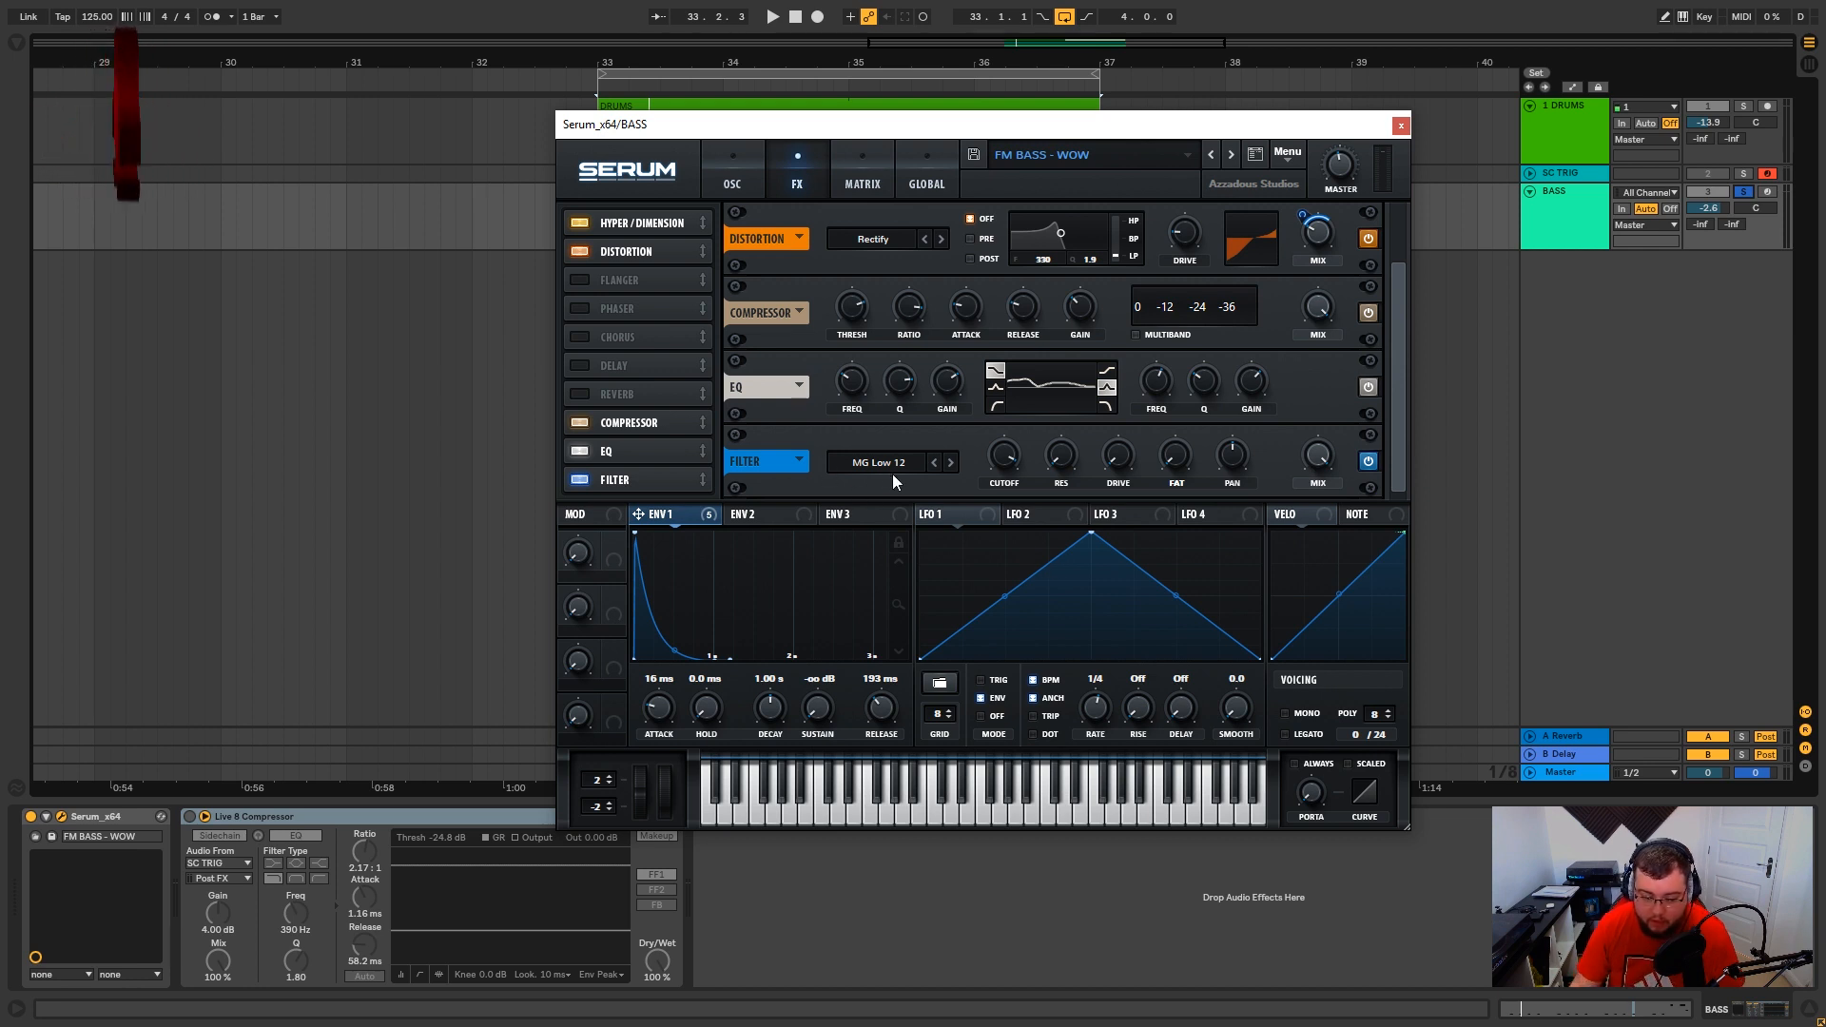
click(716, 172)
click(797, 177)
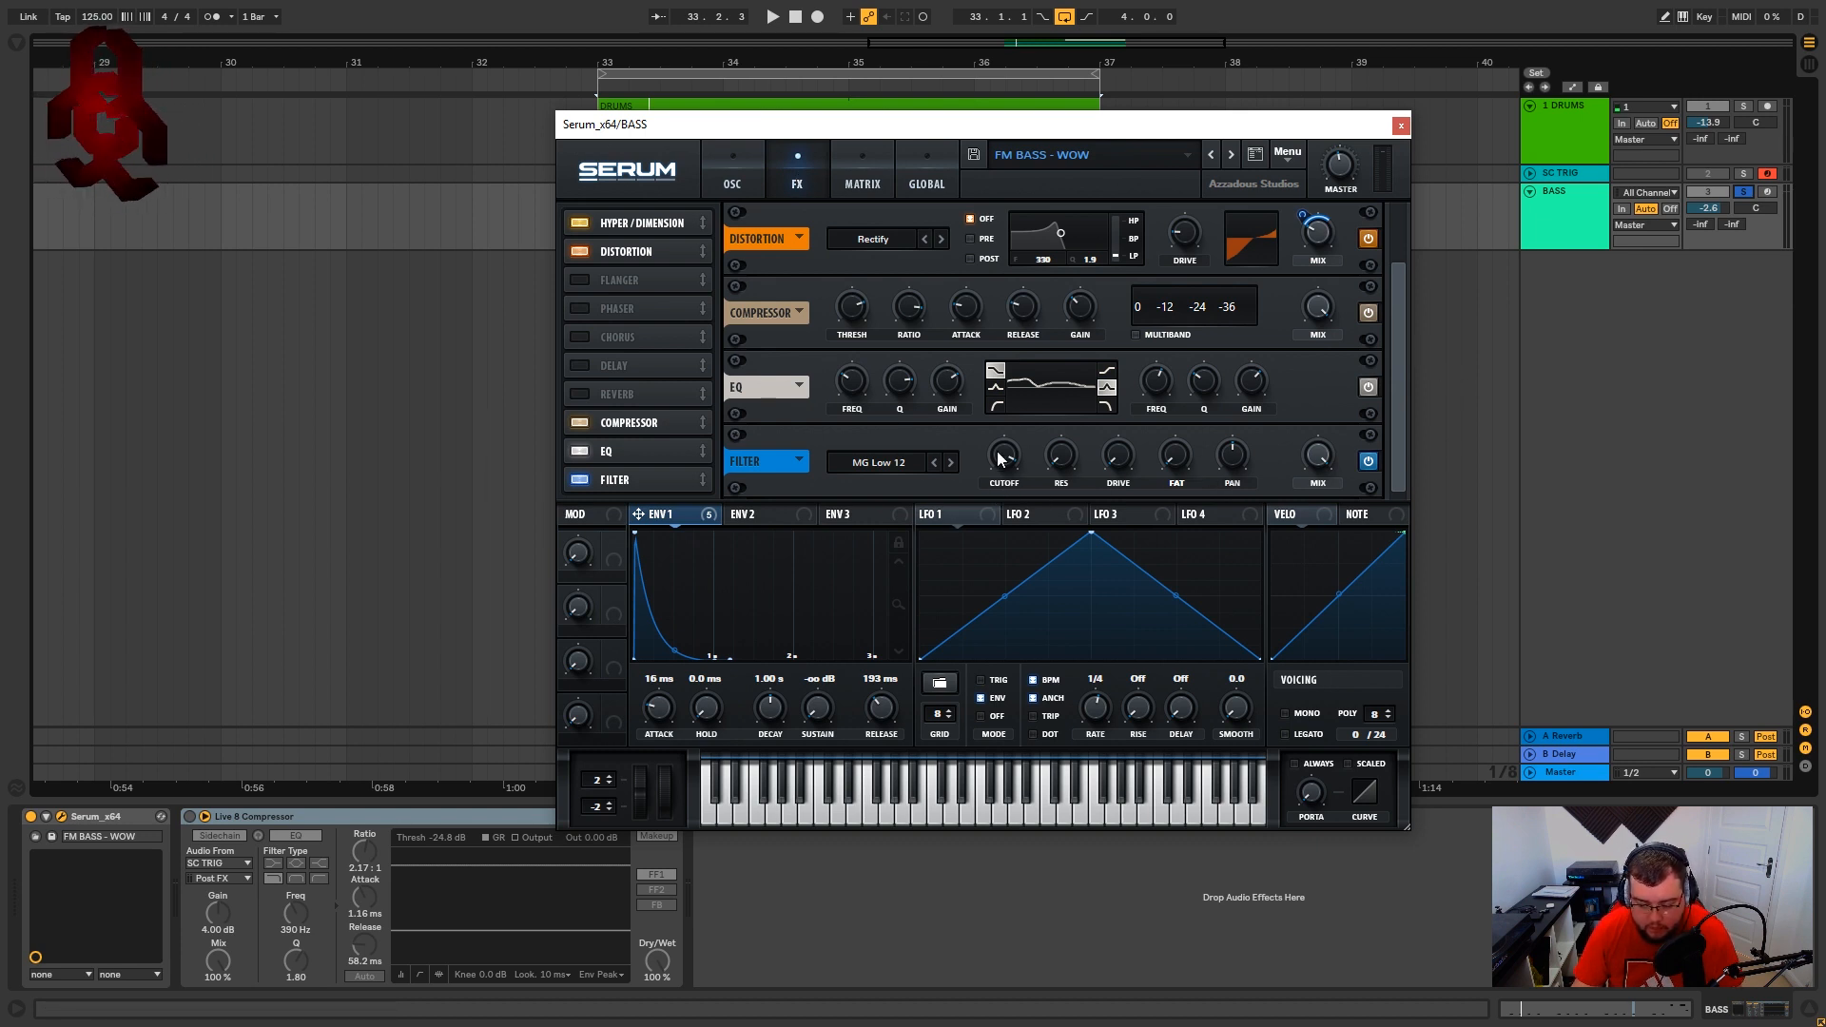
Audition the MG Low 12 effect filter and its cutoff while the loop plays.
mouse_move(1005, 460)
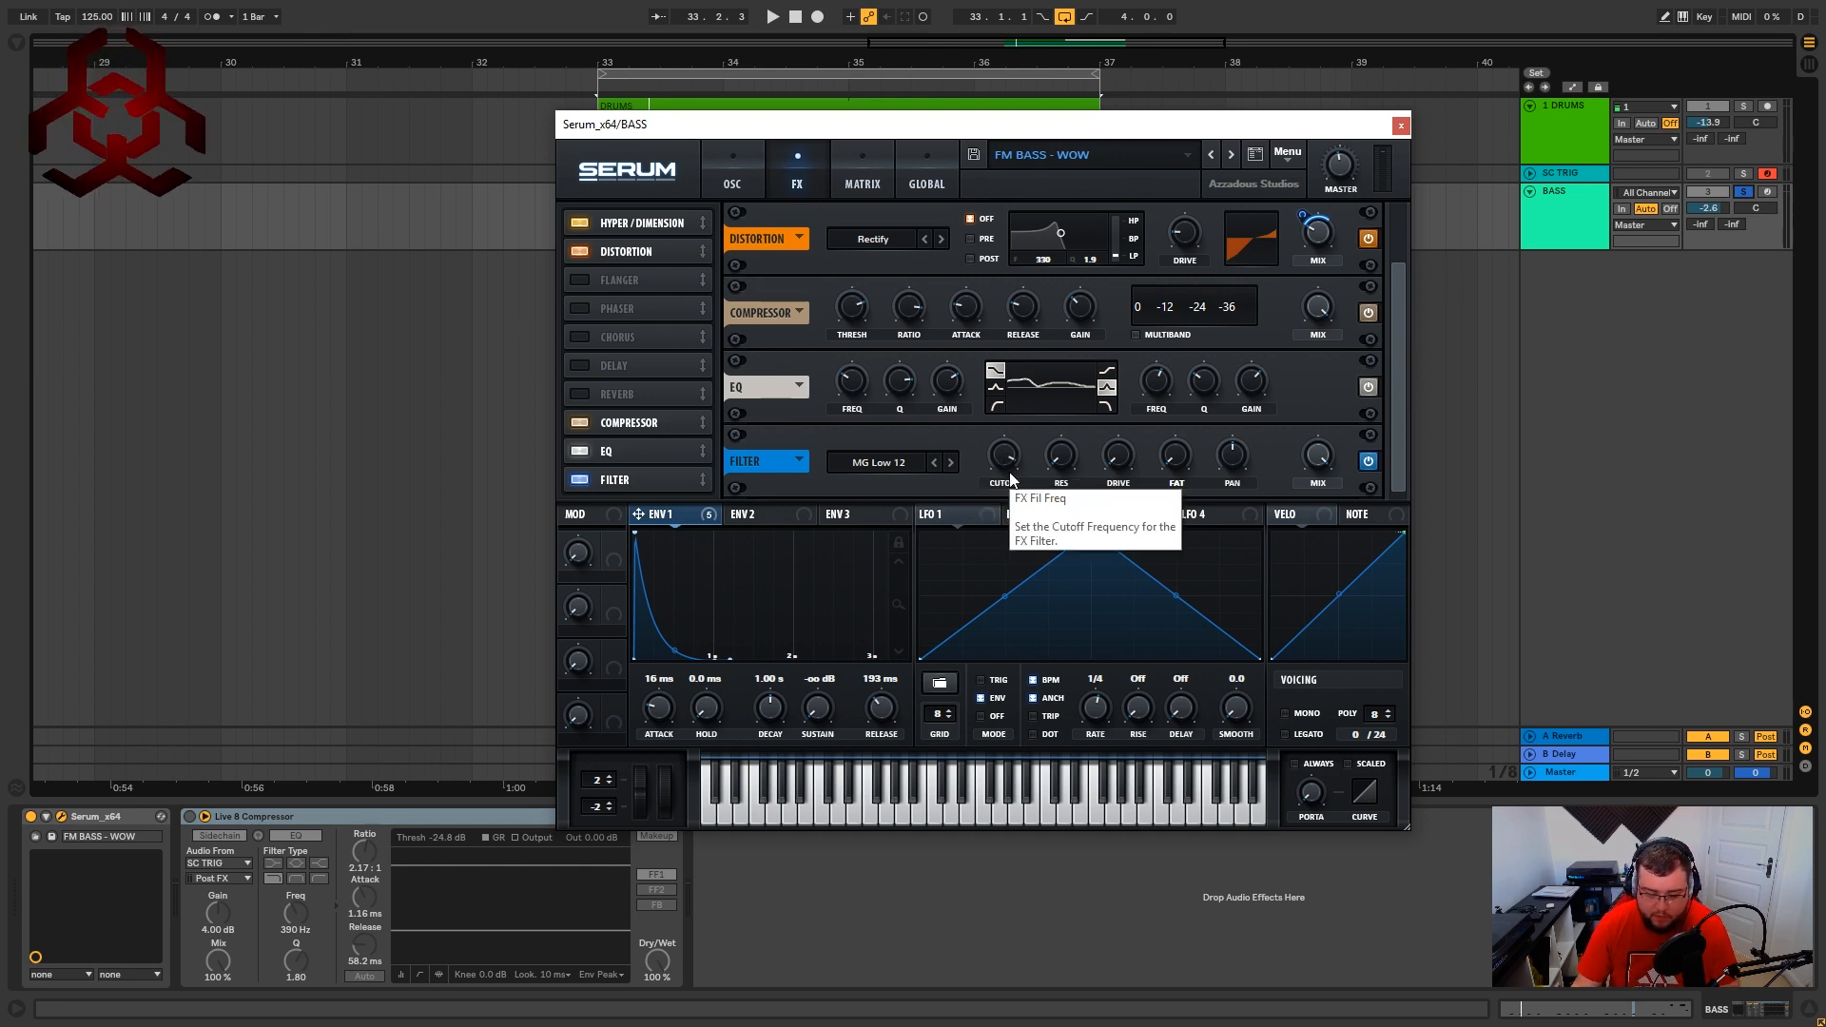
key(space)
mouse_move(1005, 481)
mouse_down()
mouse_move(1018, 428)
mouse_move(1023, 472)
mouse_up()
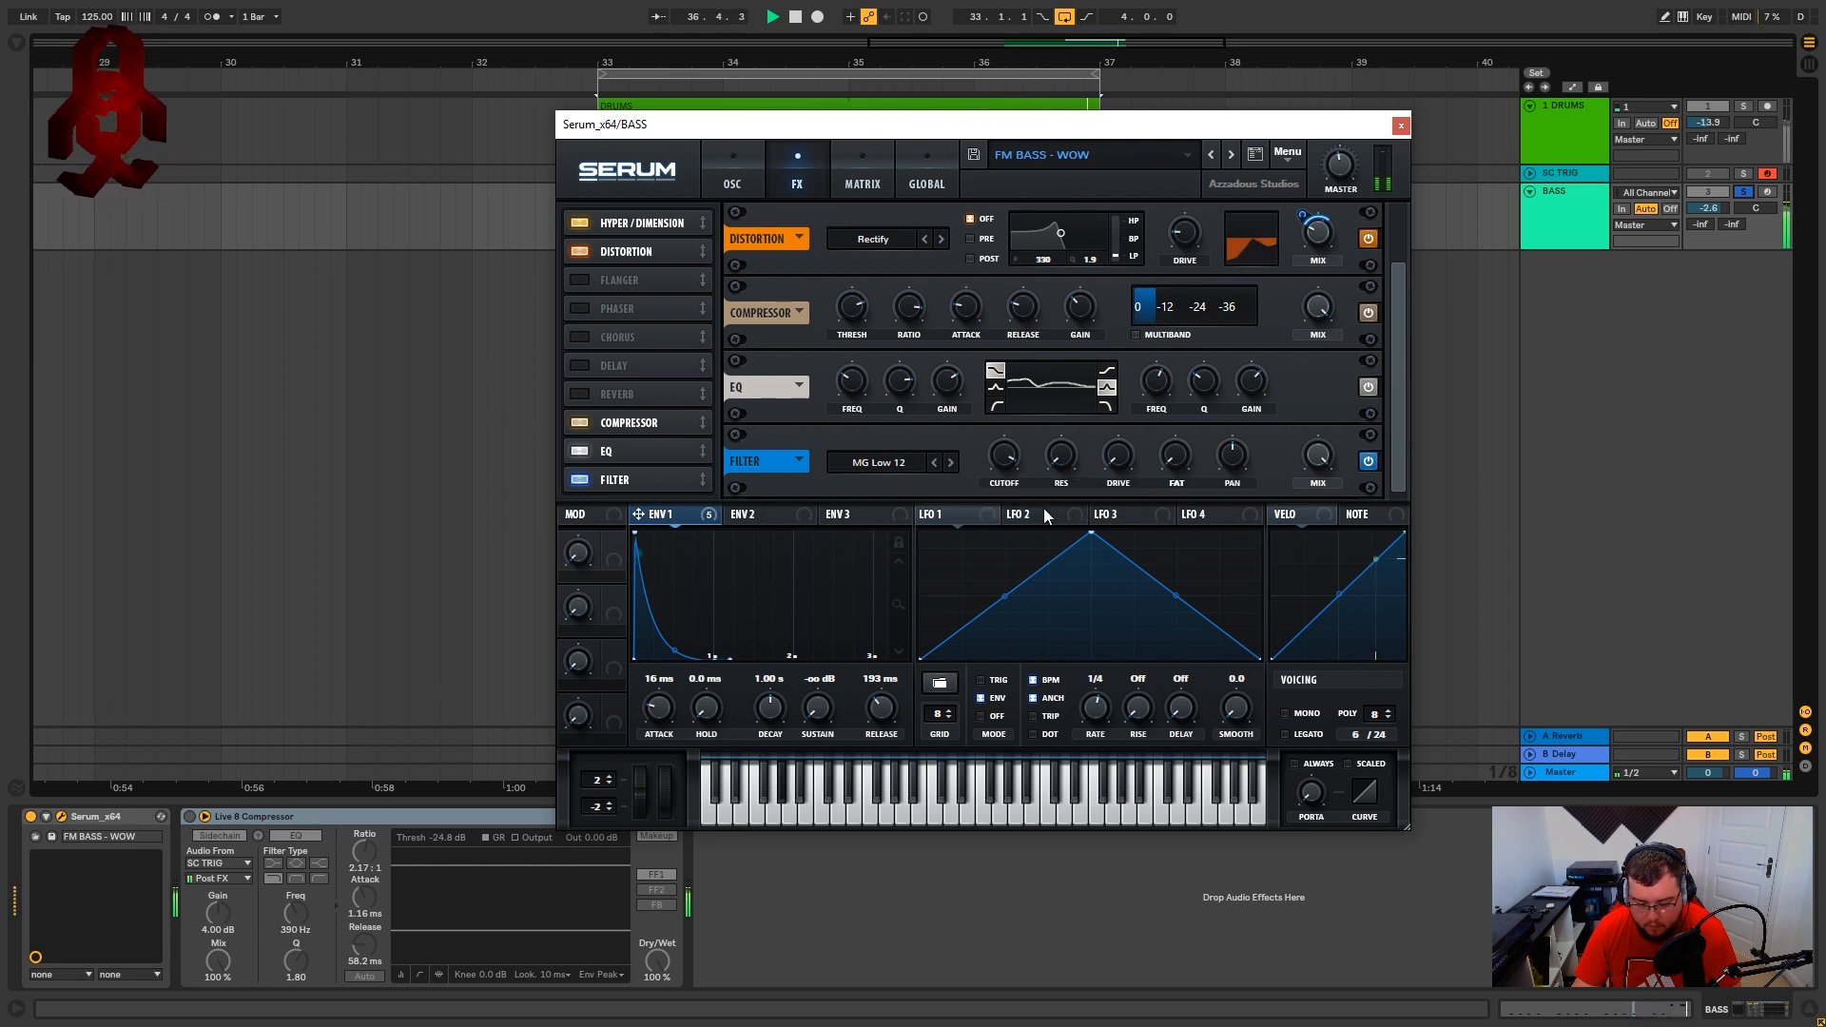
key(space)
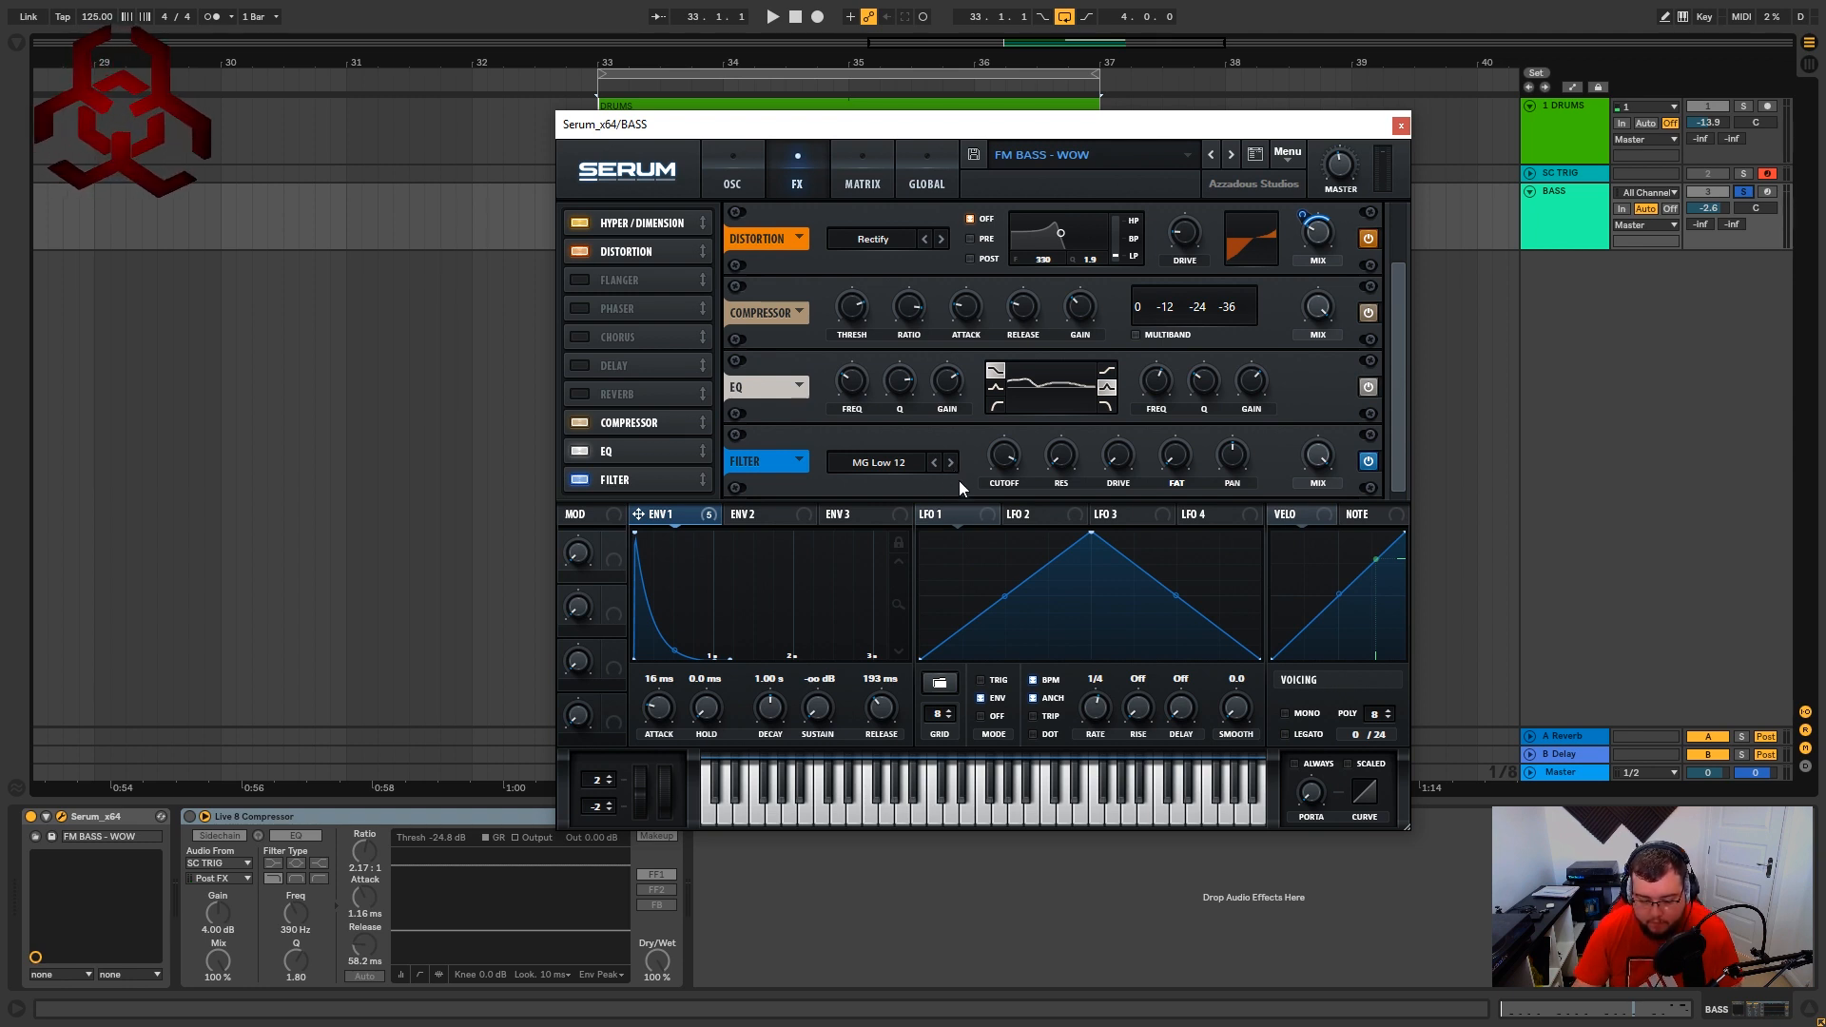
Lower the effect filter's cutoff to about 931 Hz, then raise it to about 8170 Hz while auditioning the loop.
mouse_move(1279, 130)
mouse_down()
mouse_move(1242, 188)
mouse_move(1235, 127)
mouse_move(1266, 150)
mouse_up()
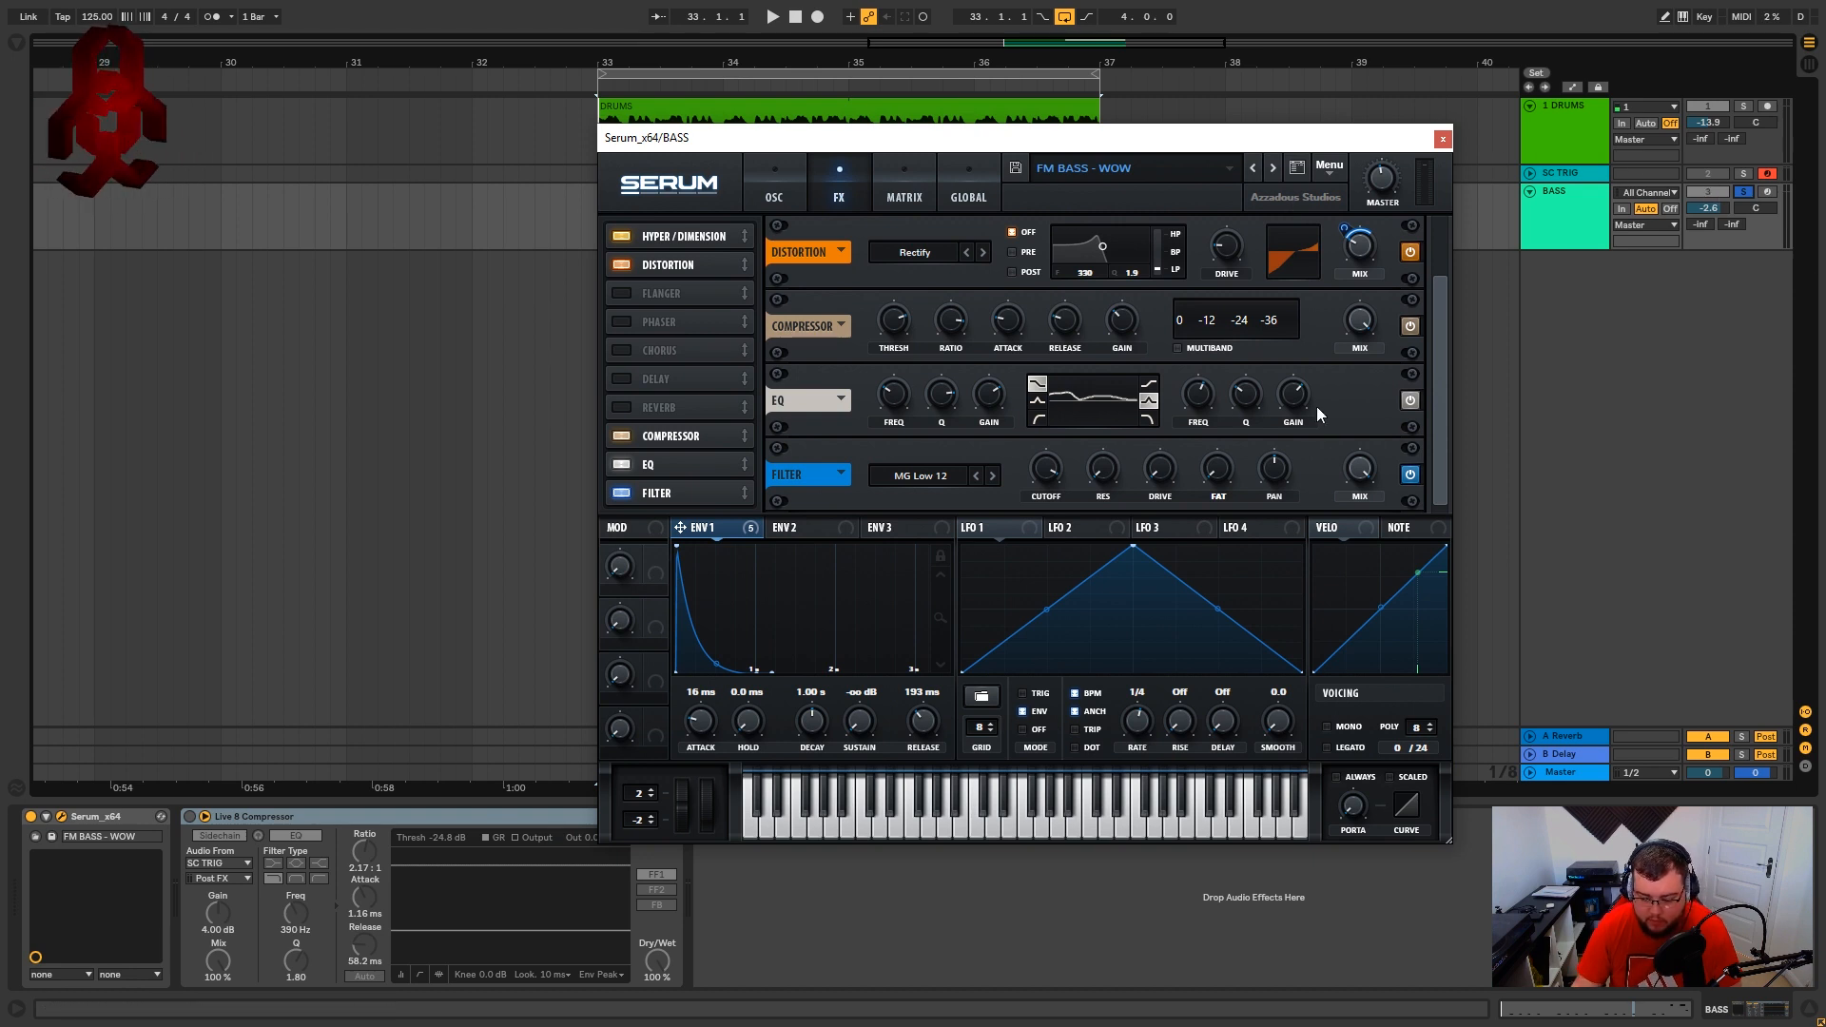
key(space)
mouse_move(1053, 510)
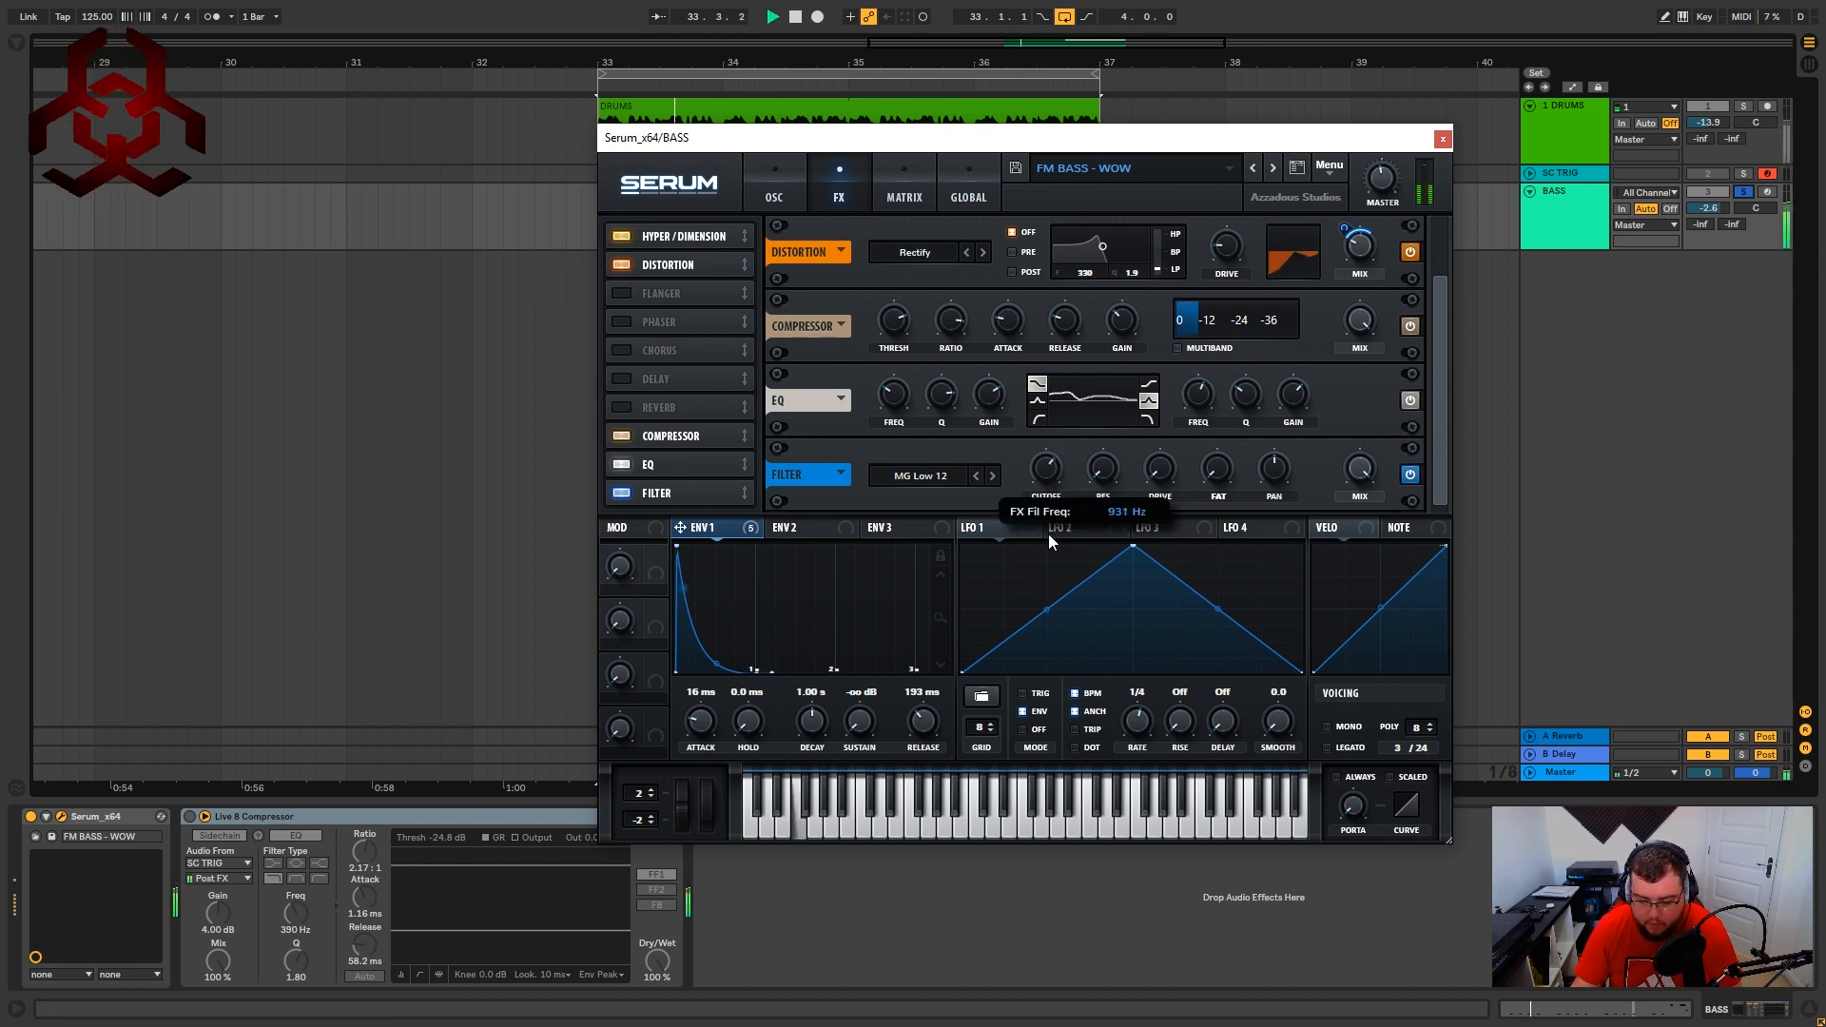
key(space)
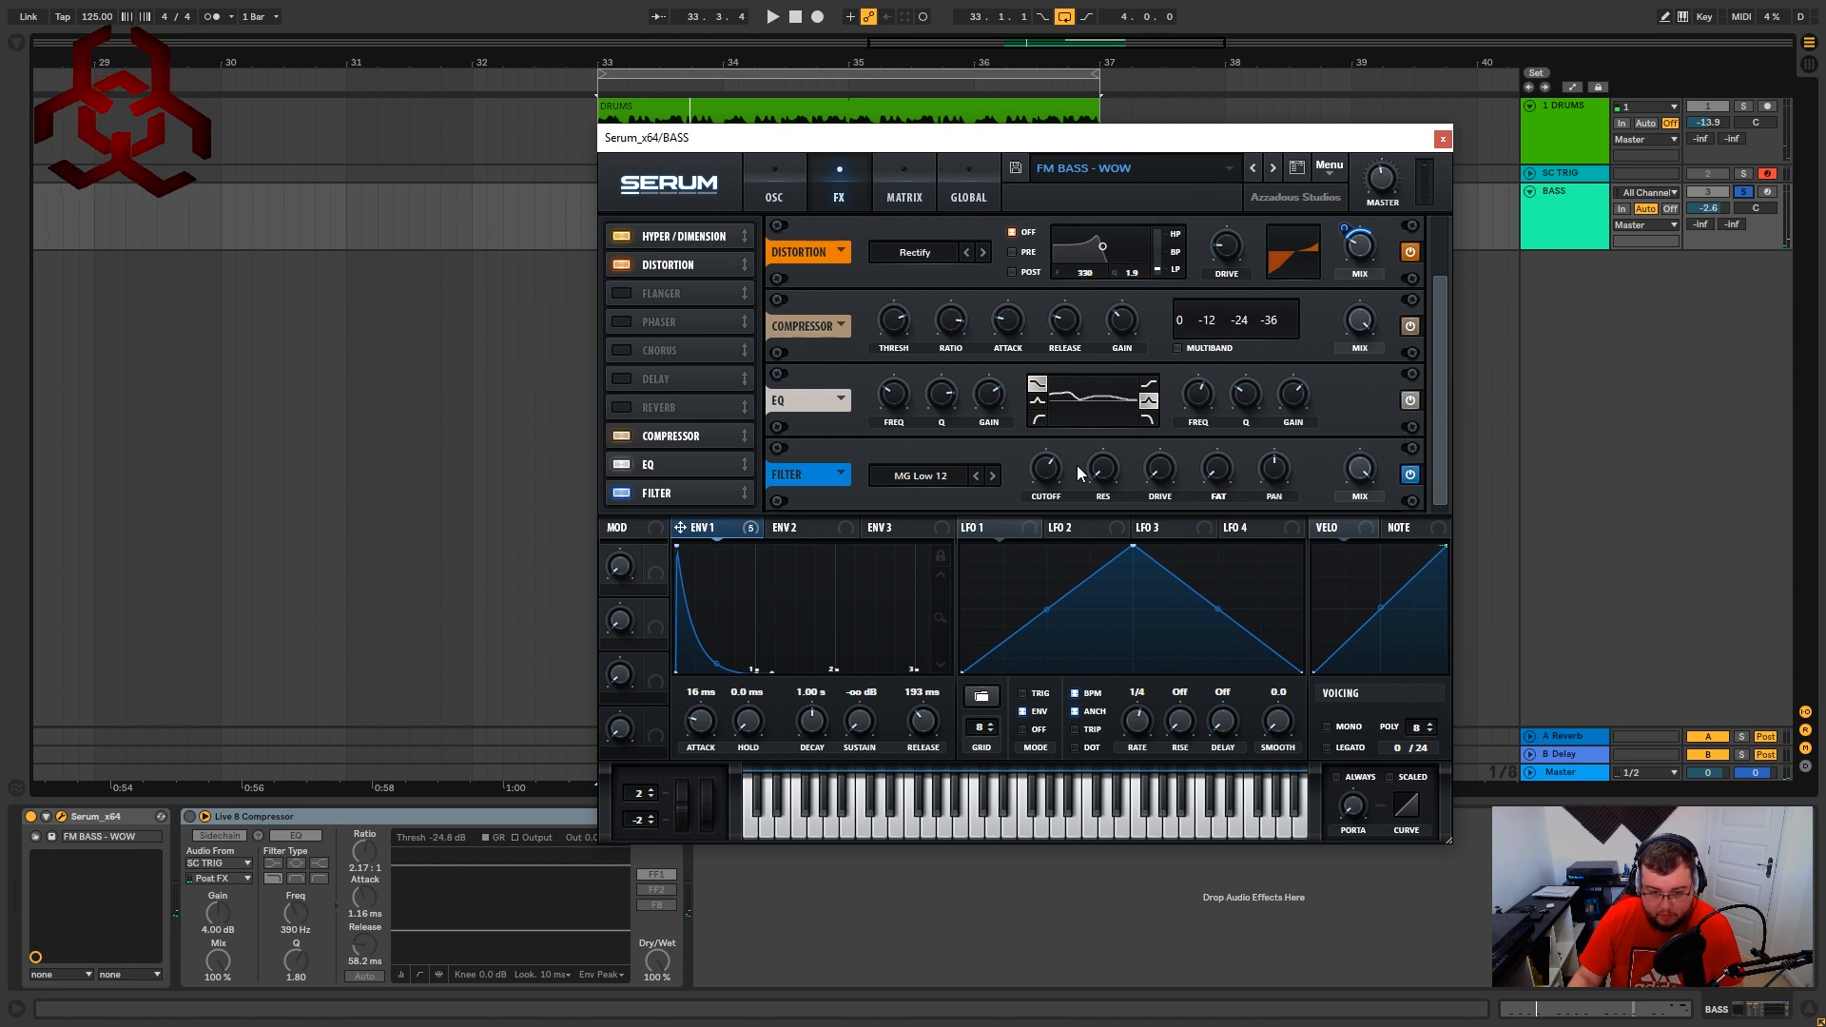
key(space)
mouse_move(1053, 447)
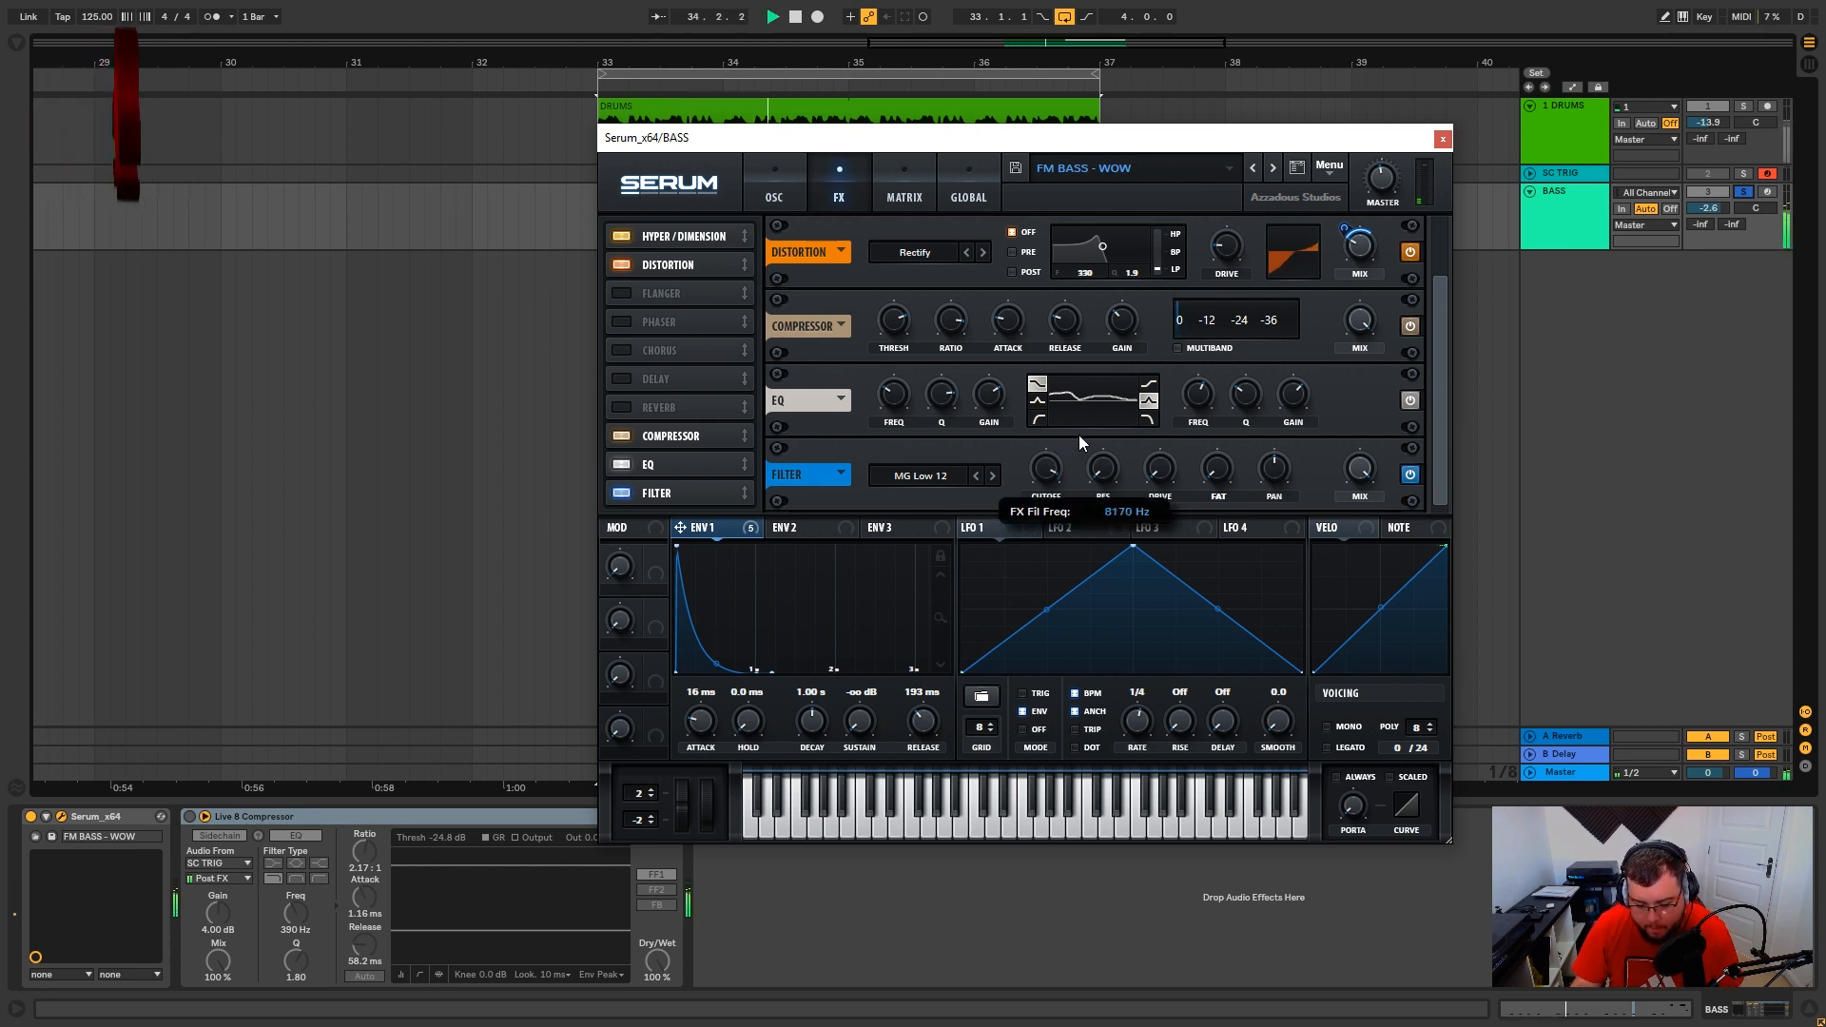
key(space)
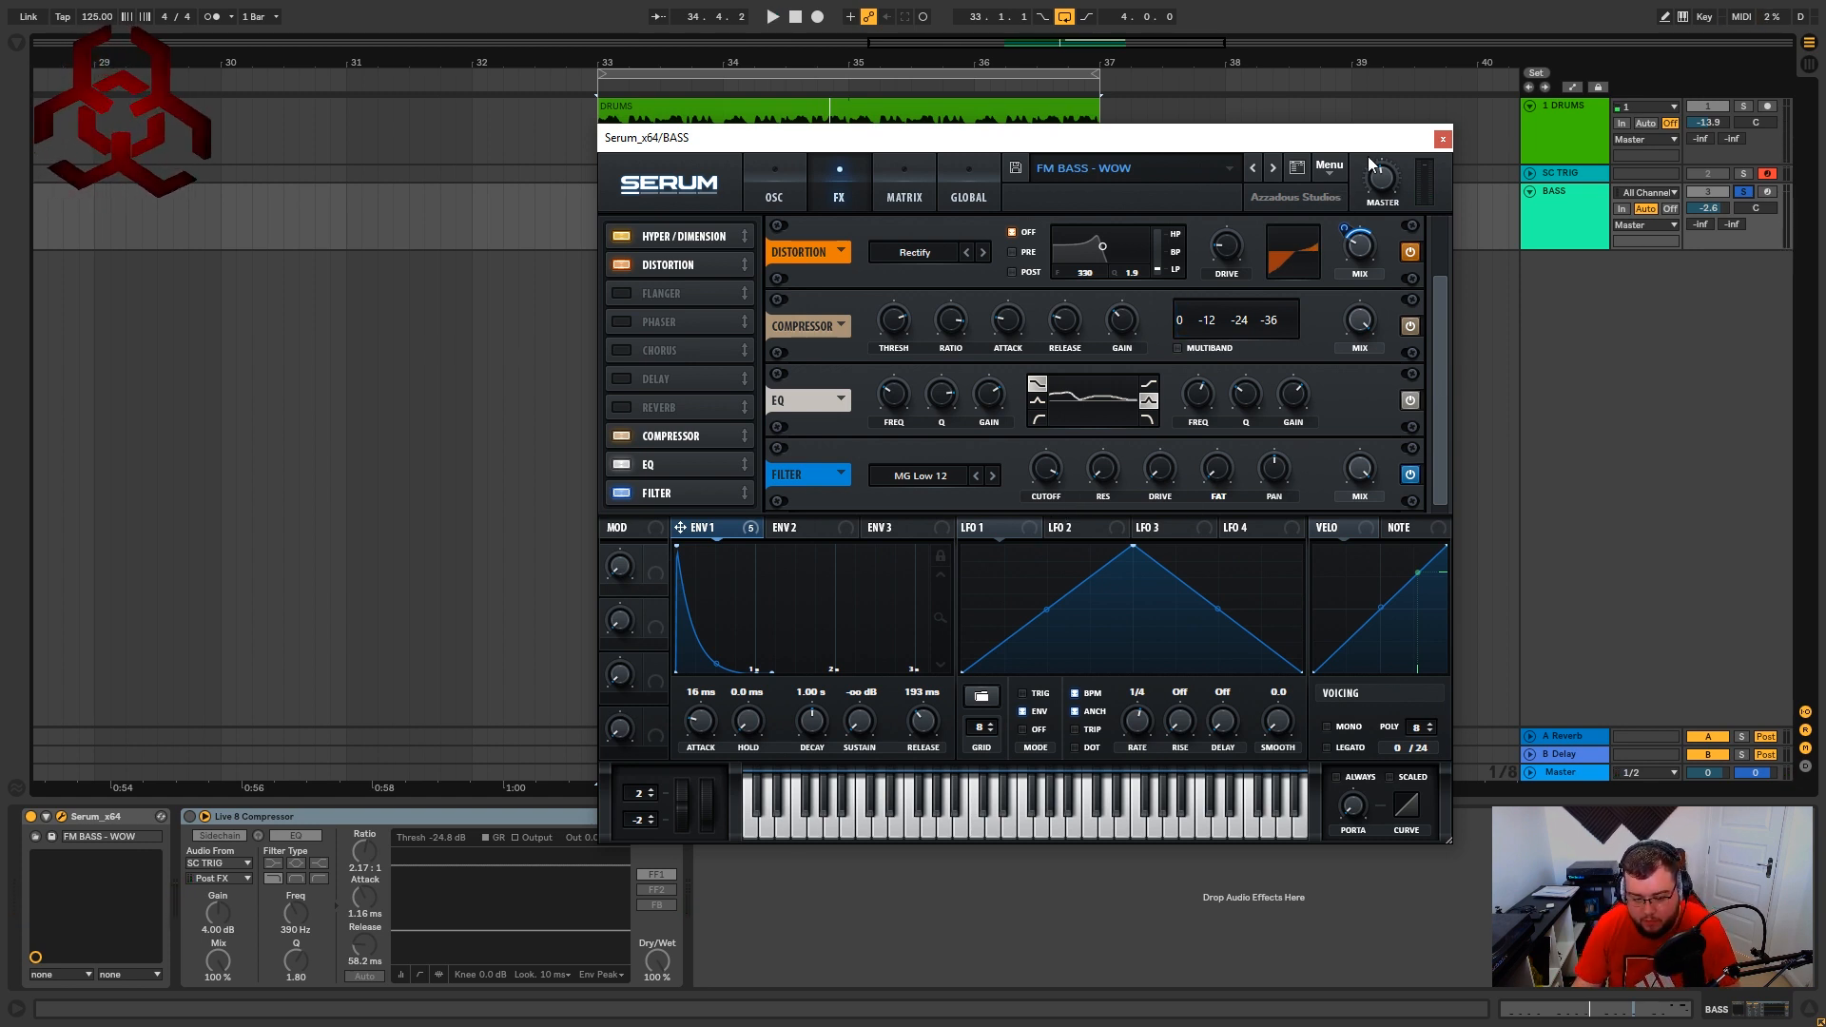
Return to the oscillator page and audition the loop with the BASS track unsoloed, and solo BASS again.
drag(1366, 138, 1318, 147)
key(space)
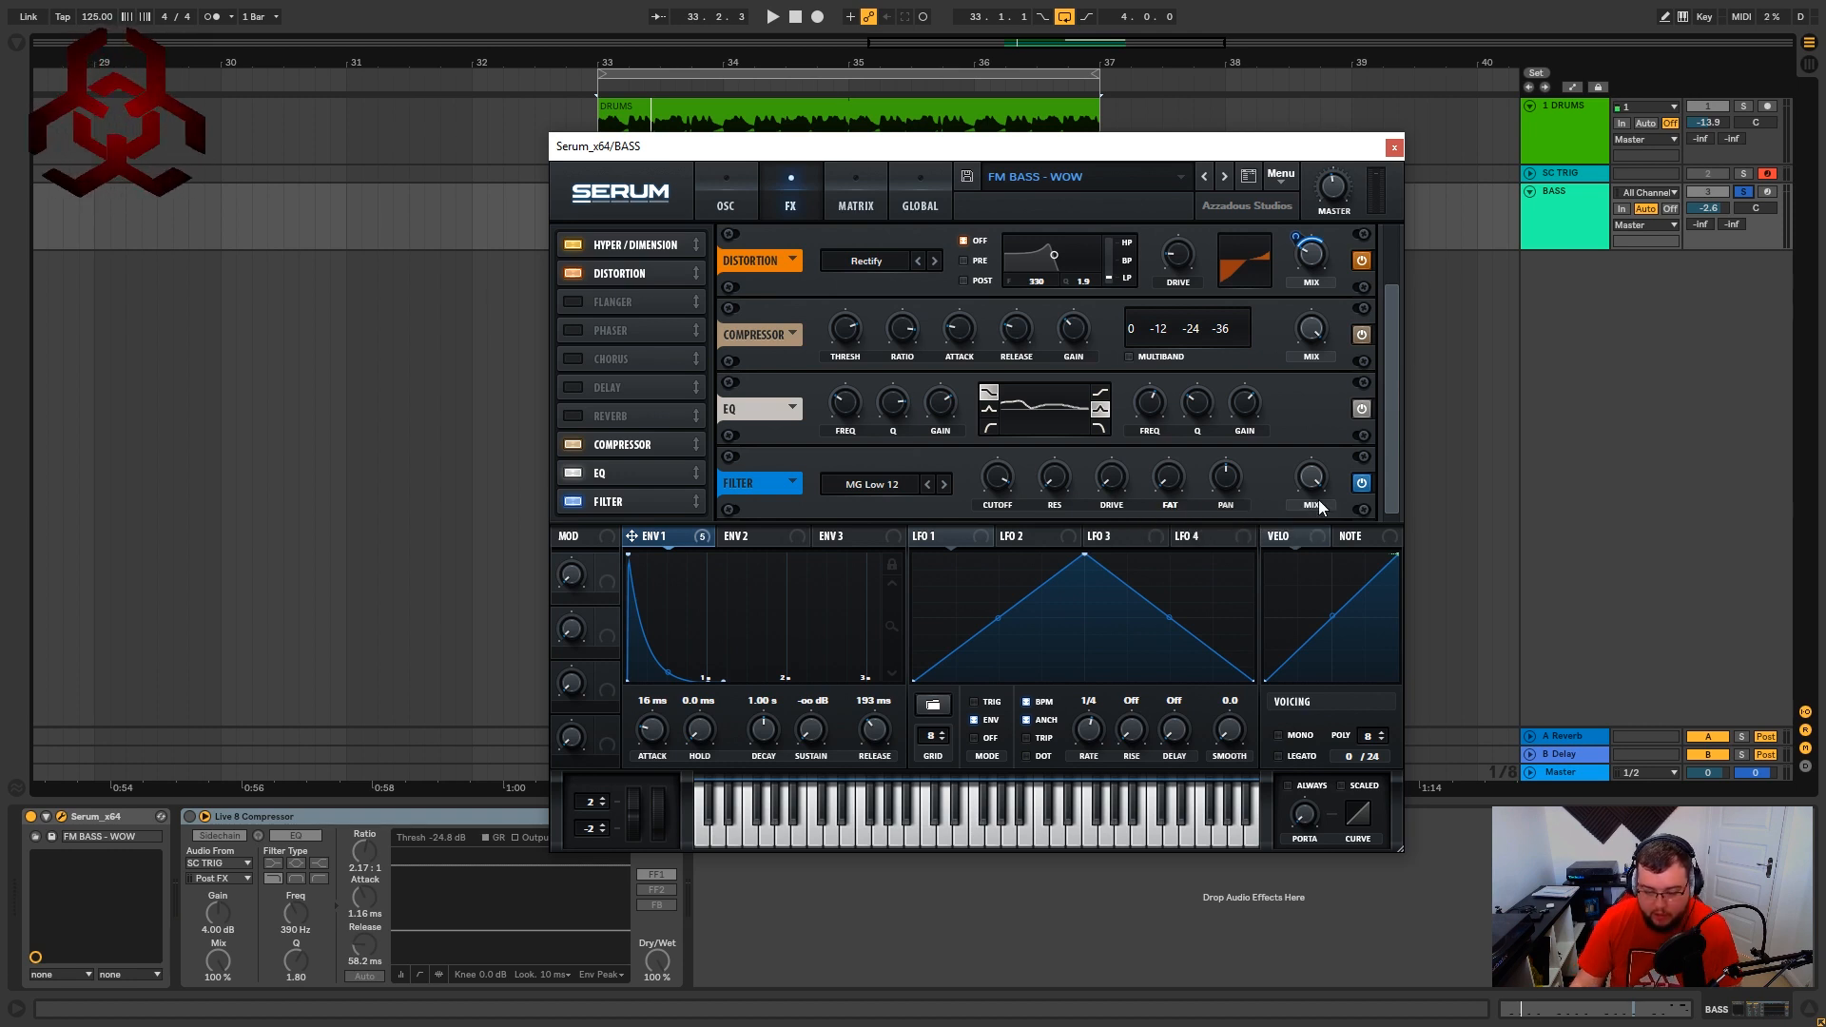
mouse_move(1320, 488)
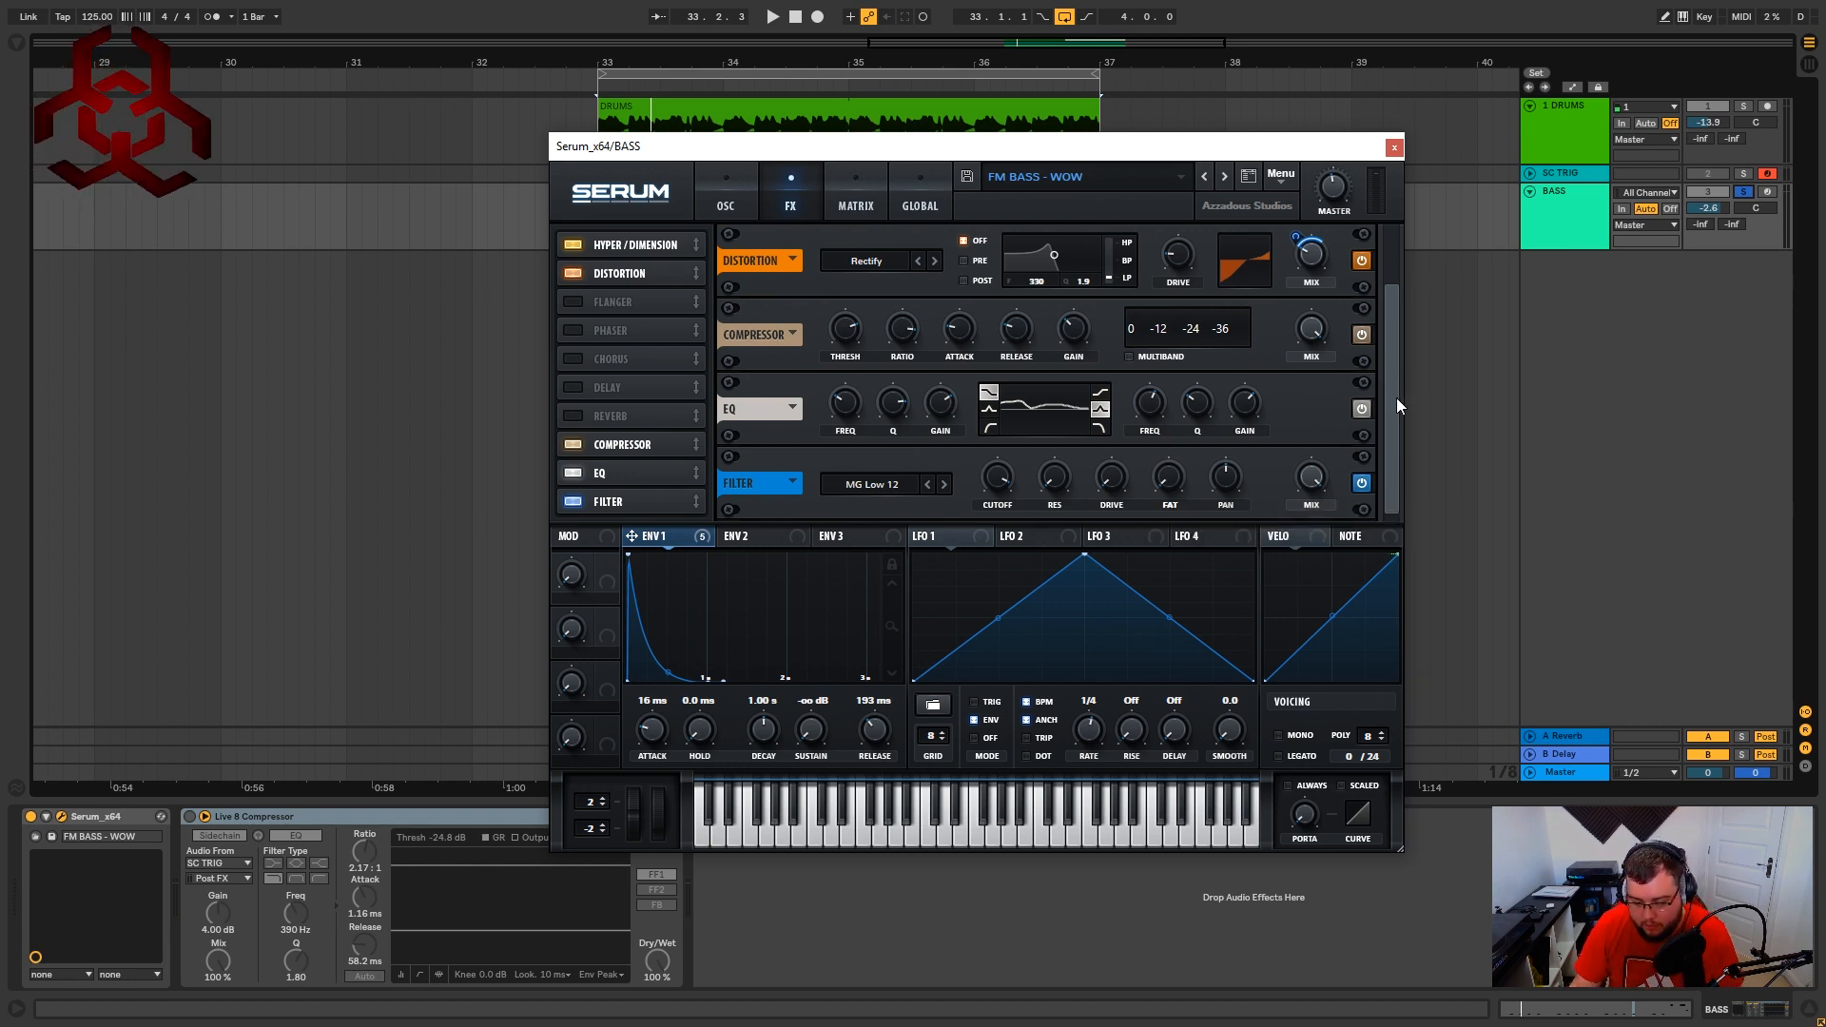
scroll(1397, 398, up, 2)
click(732, 201)
key(space)
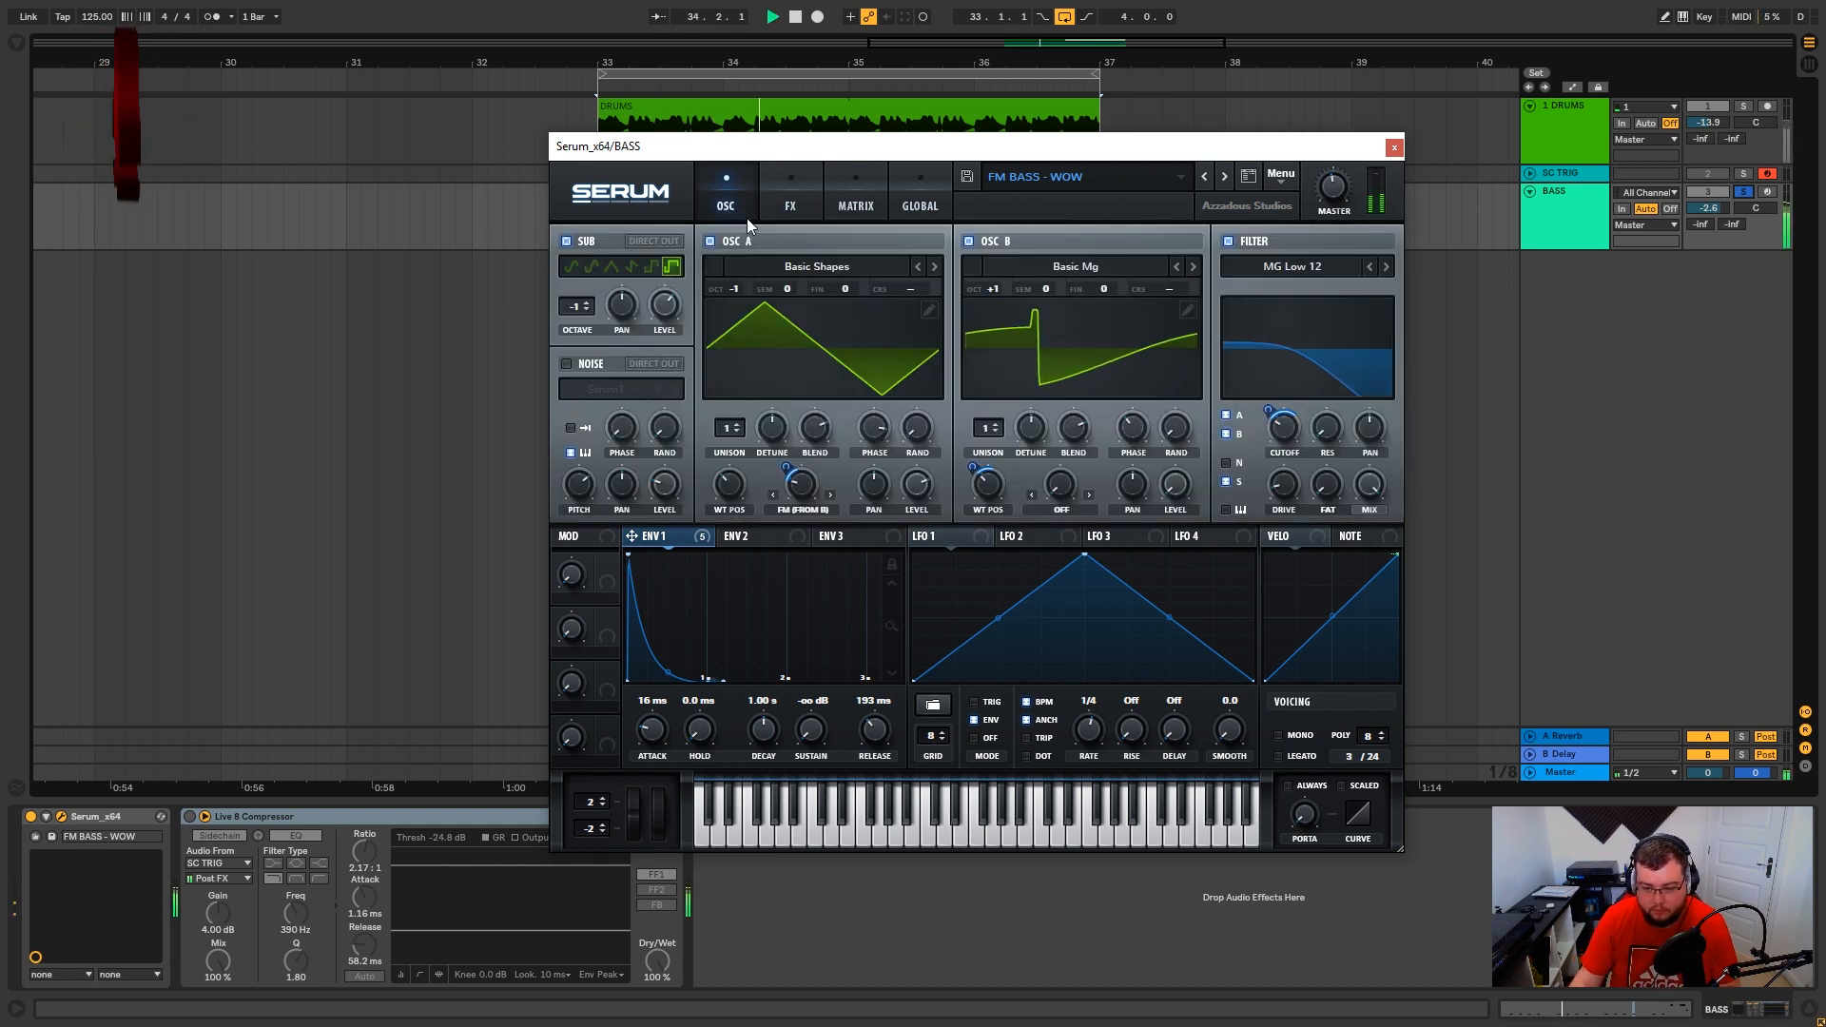
click(1744, 192)
key(space)
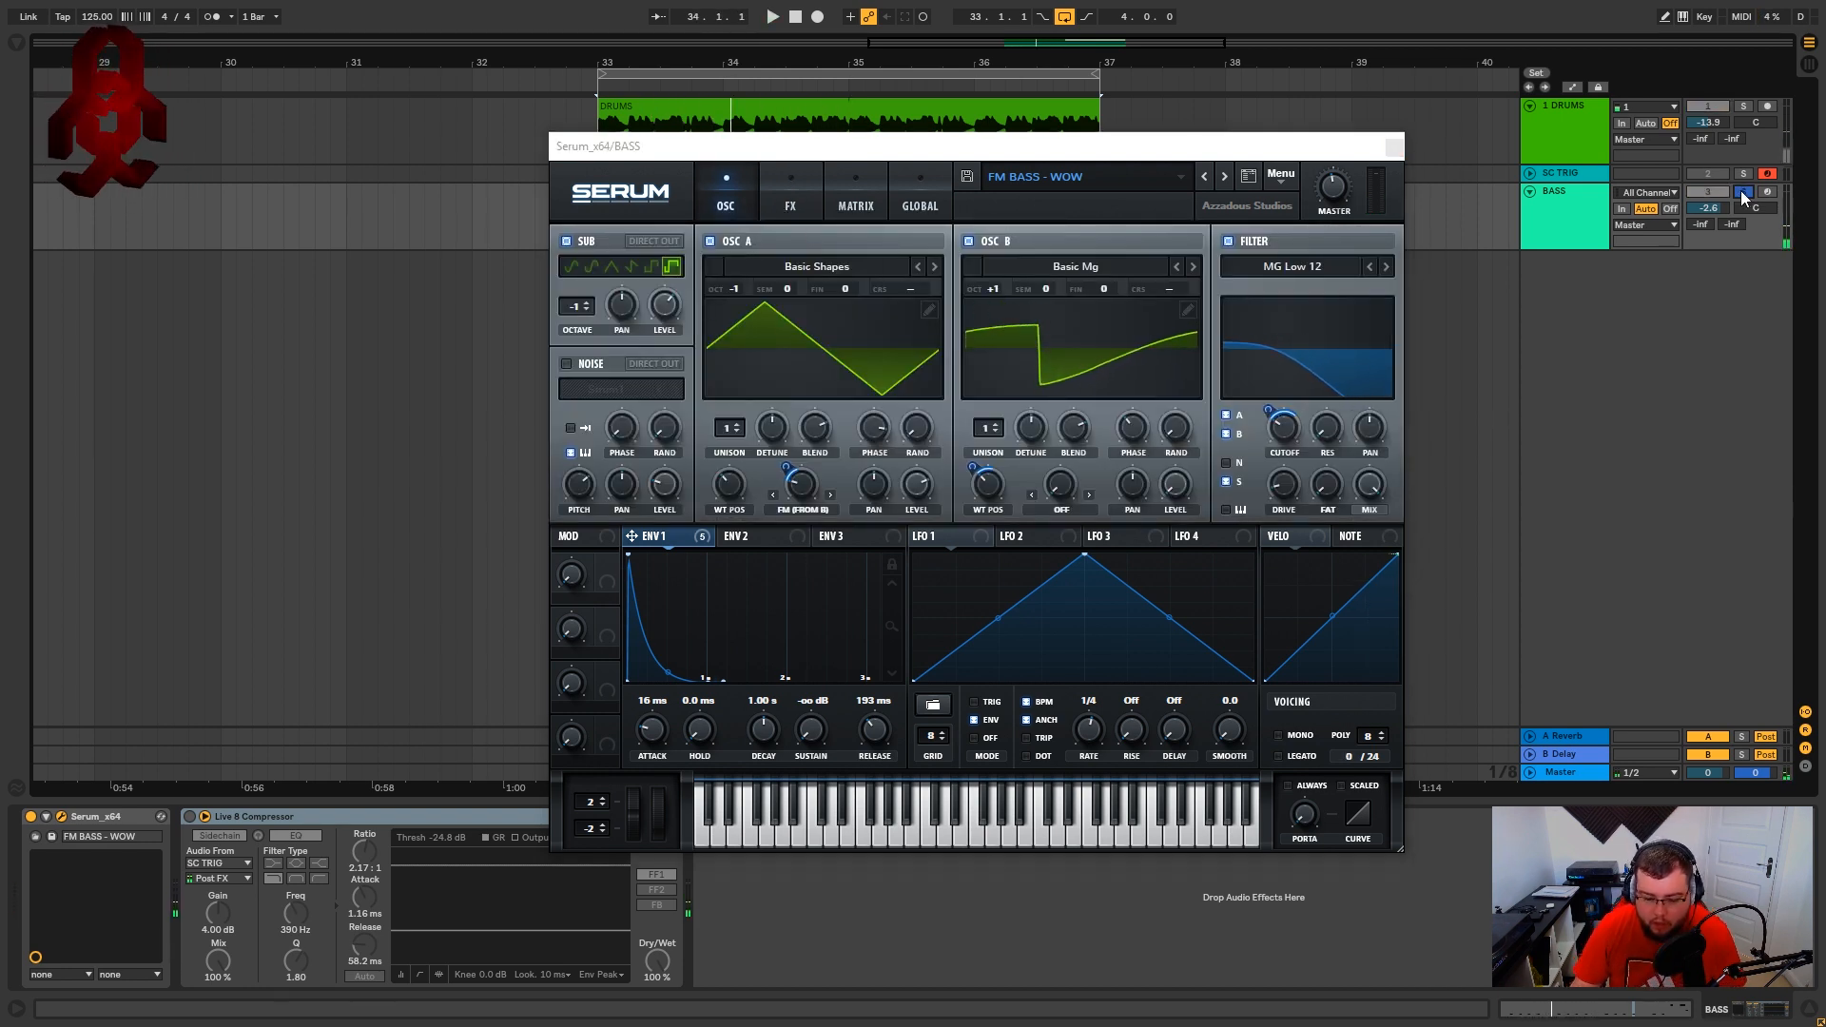
click(1742, 192)
drag(986, 145, 1027, 132)
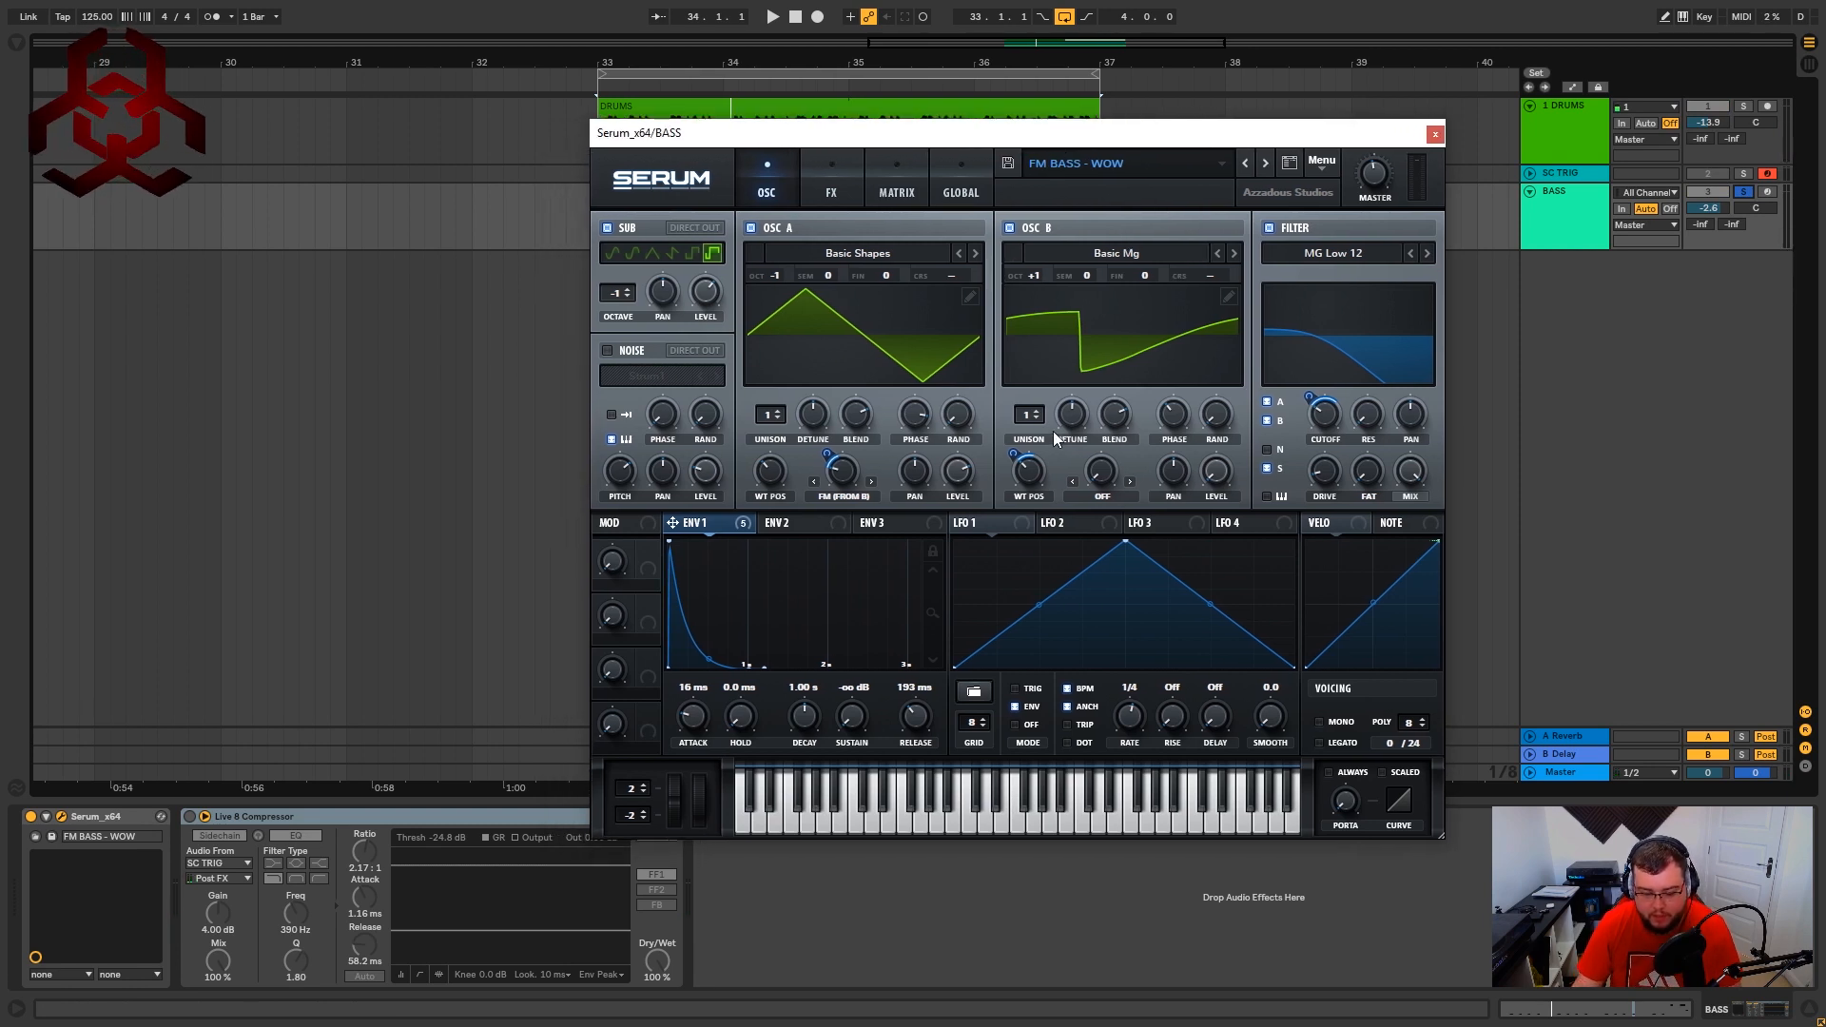
click(961, 424)
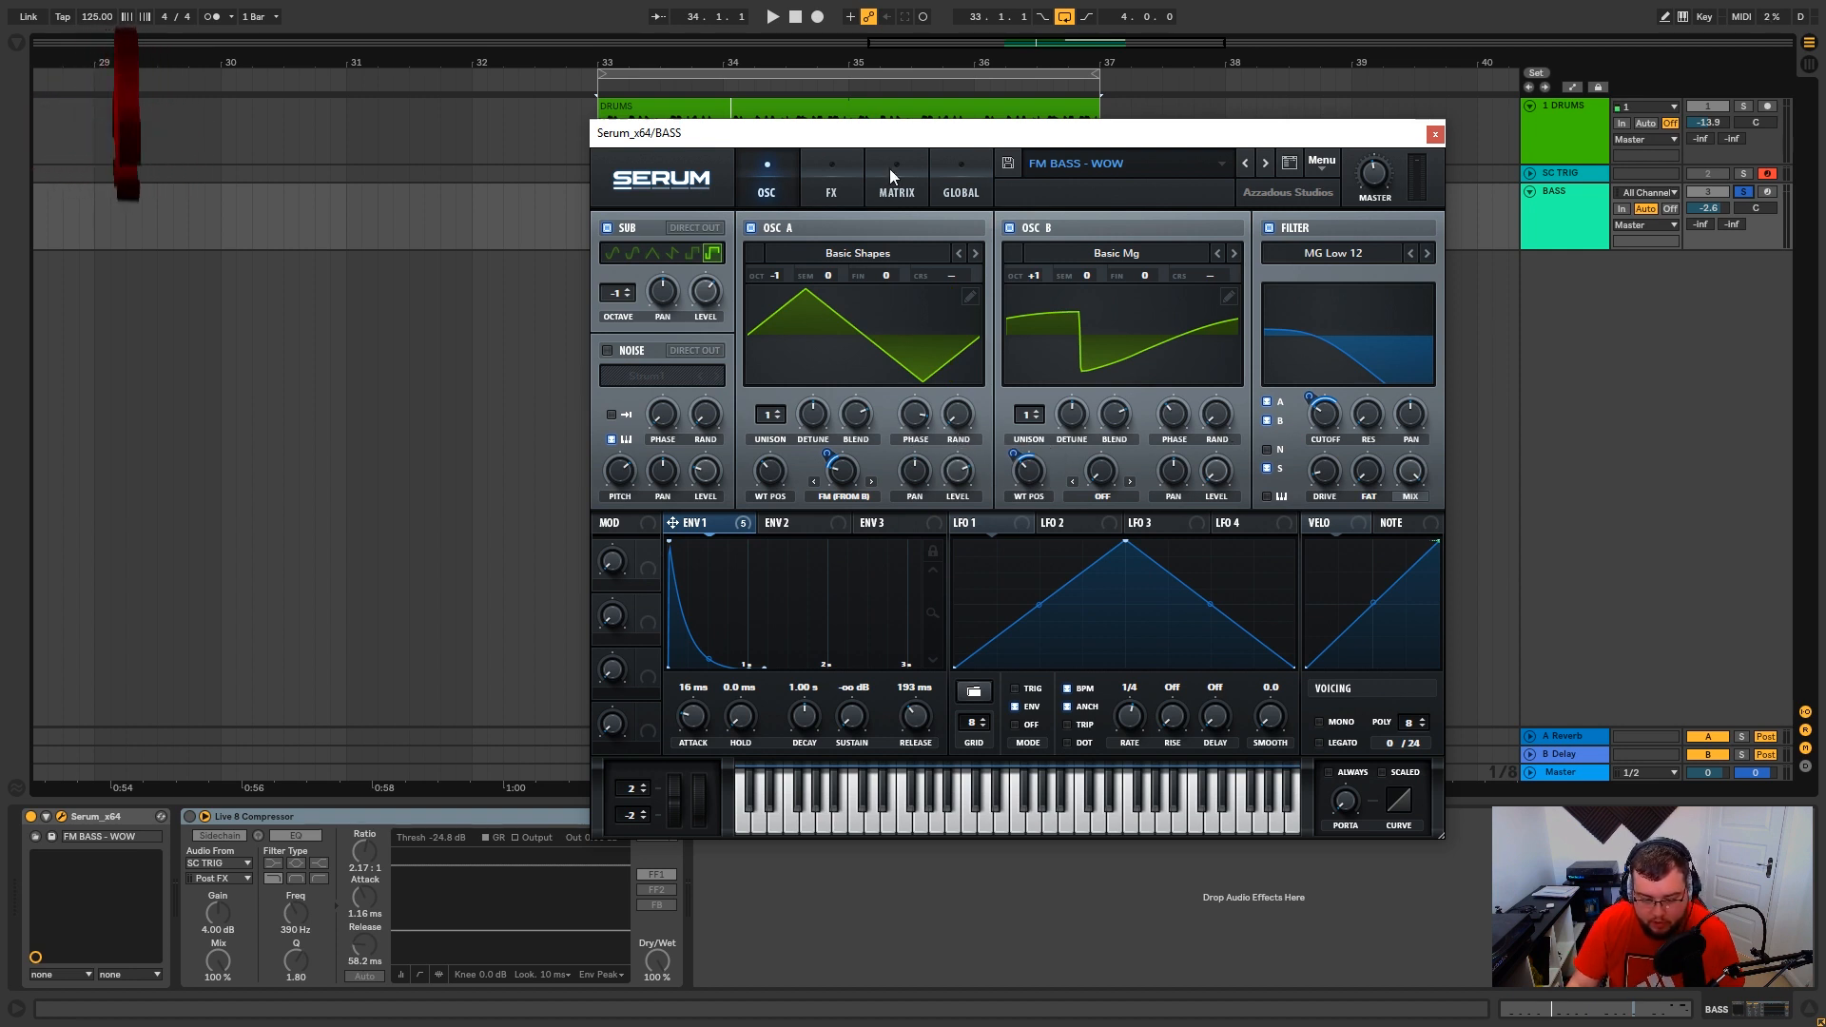
drag(934, 138, 904, 152)
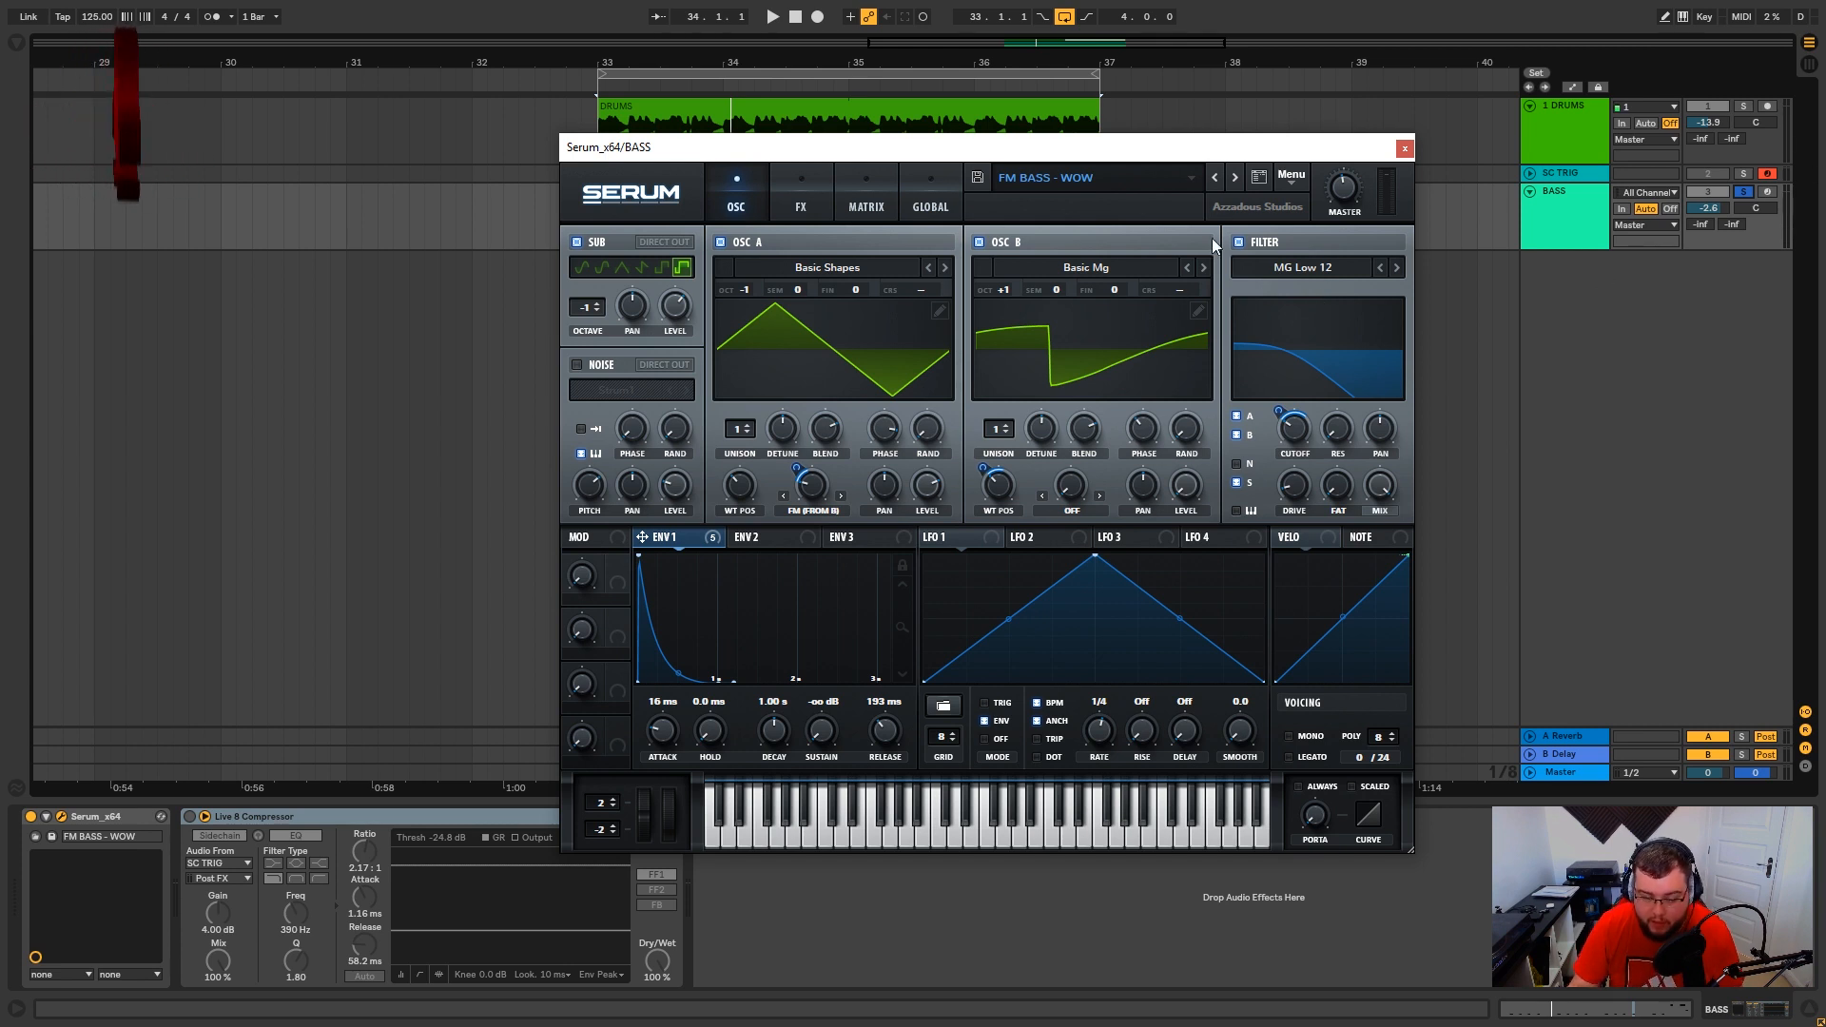
drag(1066, 153, 1097, 145)
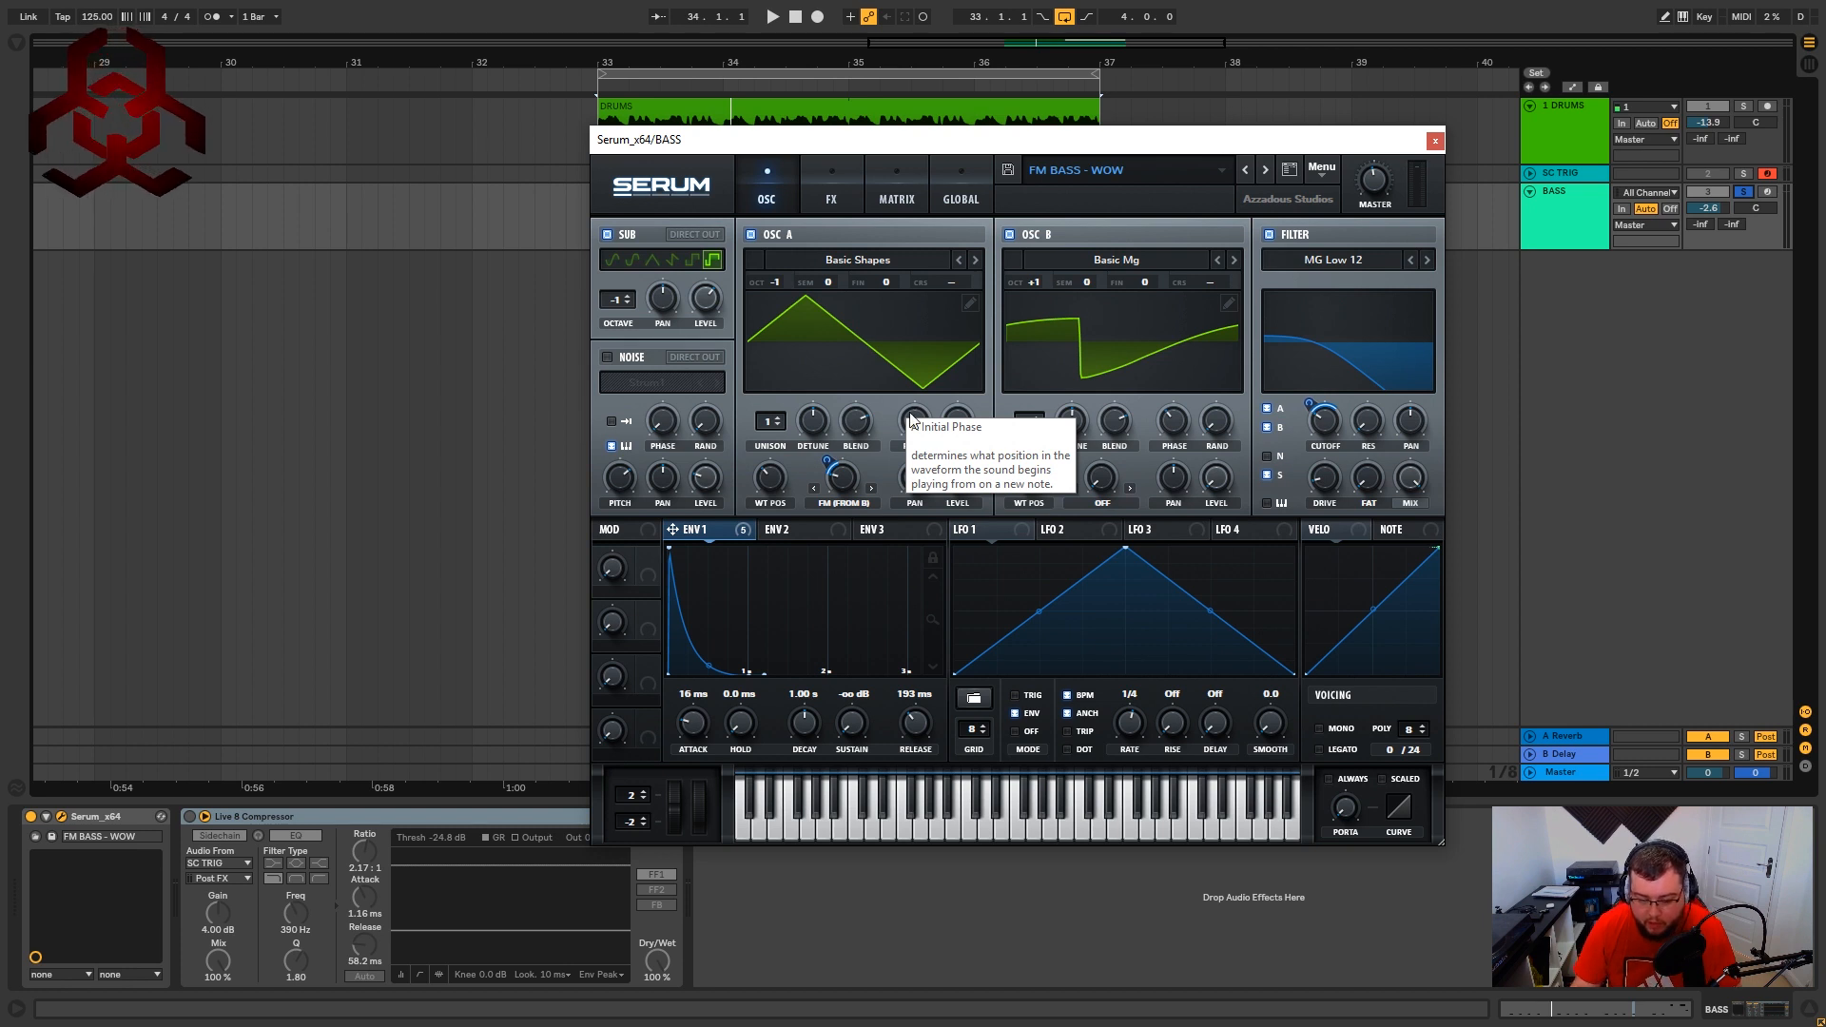
Sweep OSC A's initial phase during playback, unsoloing BASS to hear it with the drums, and raise the phase to about 161°.
key(space)
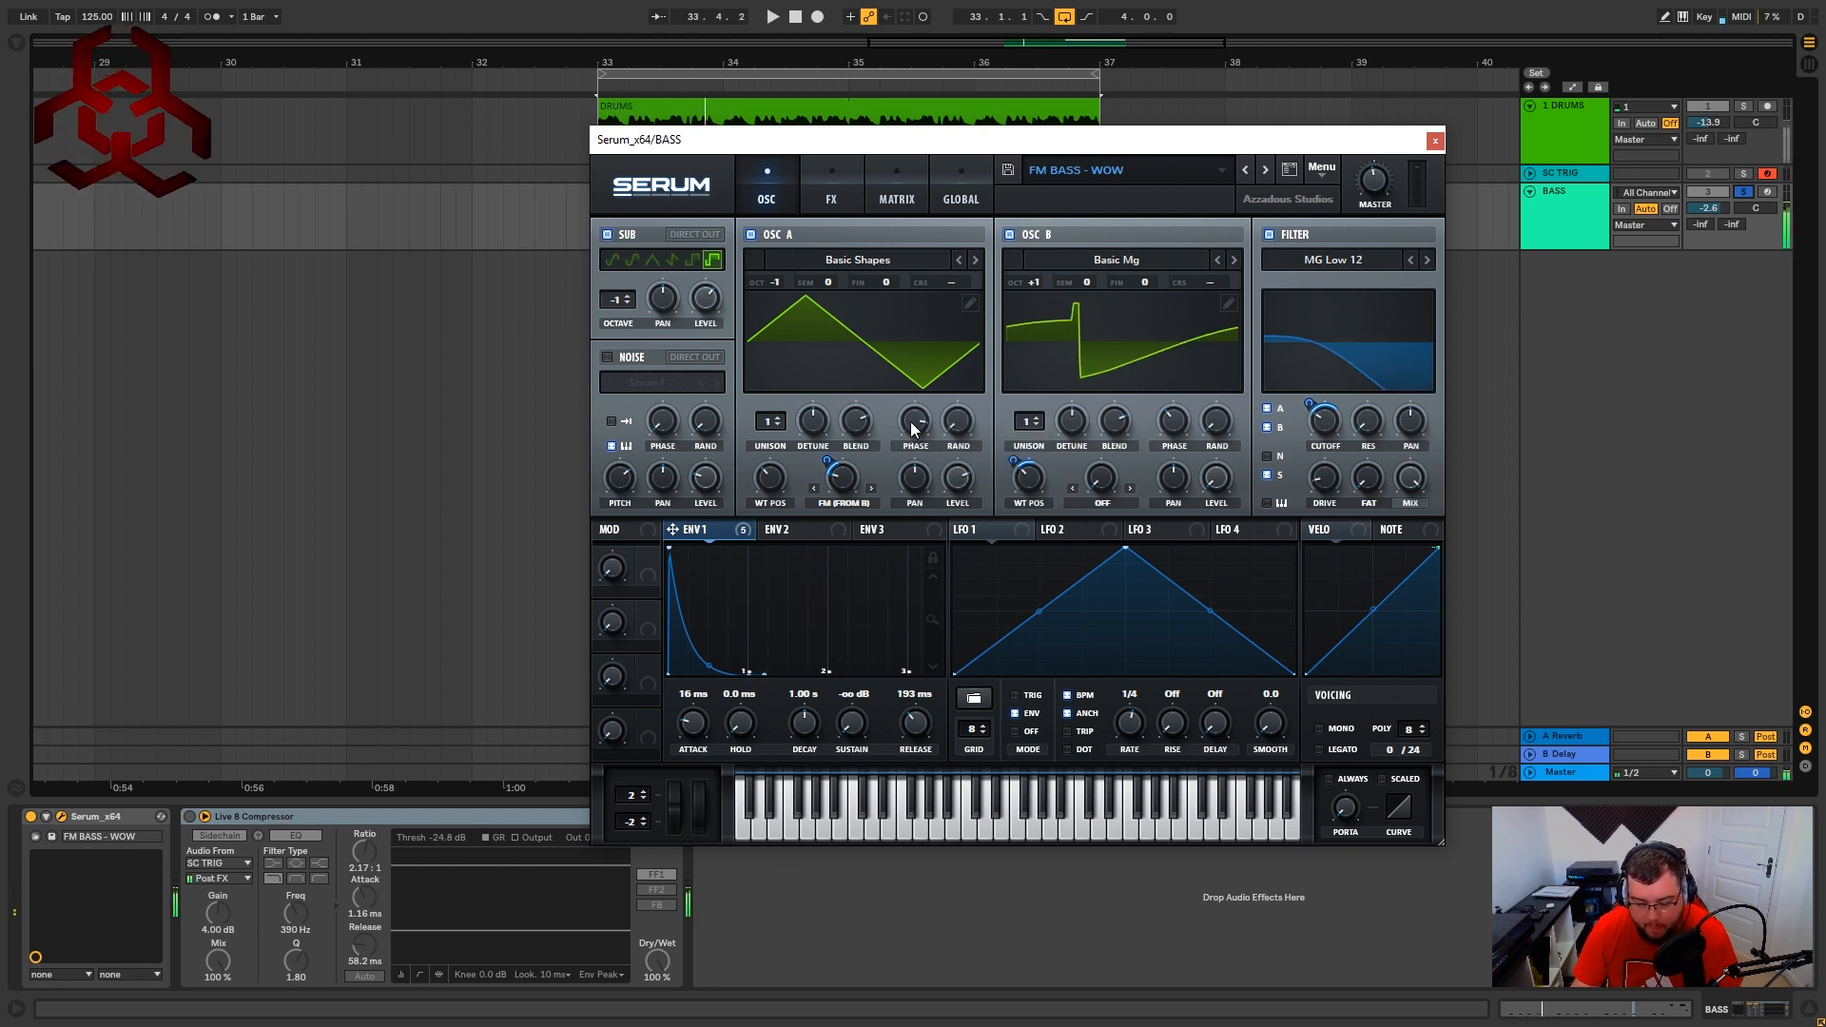
drag(911, 428, 900, 507)
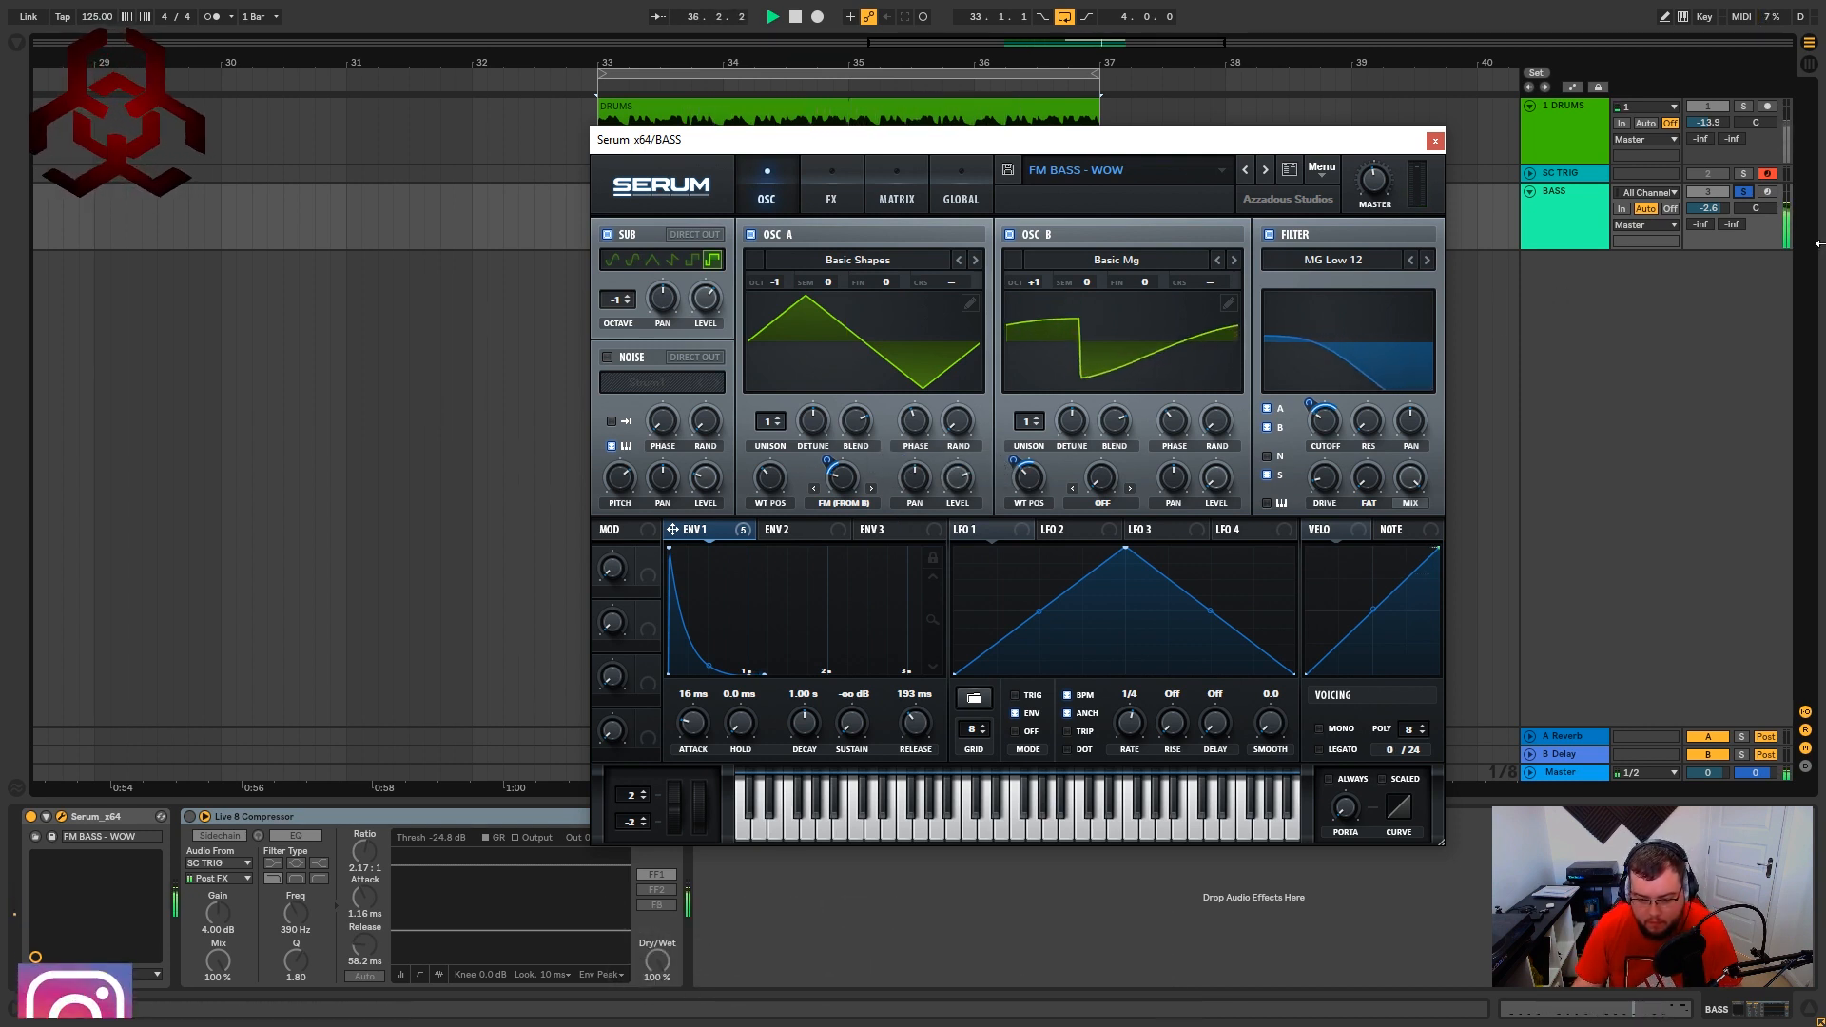
click(1744, 192)
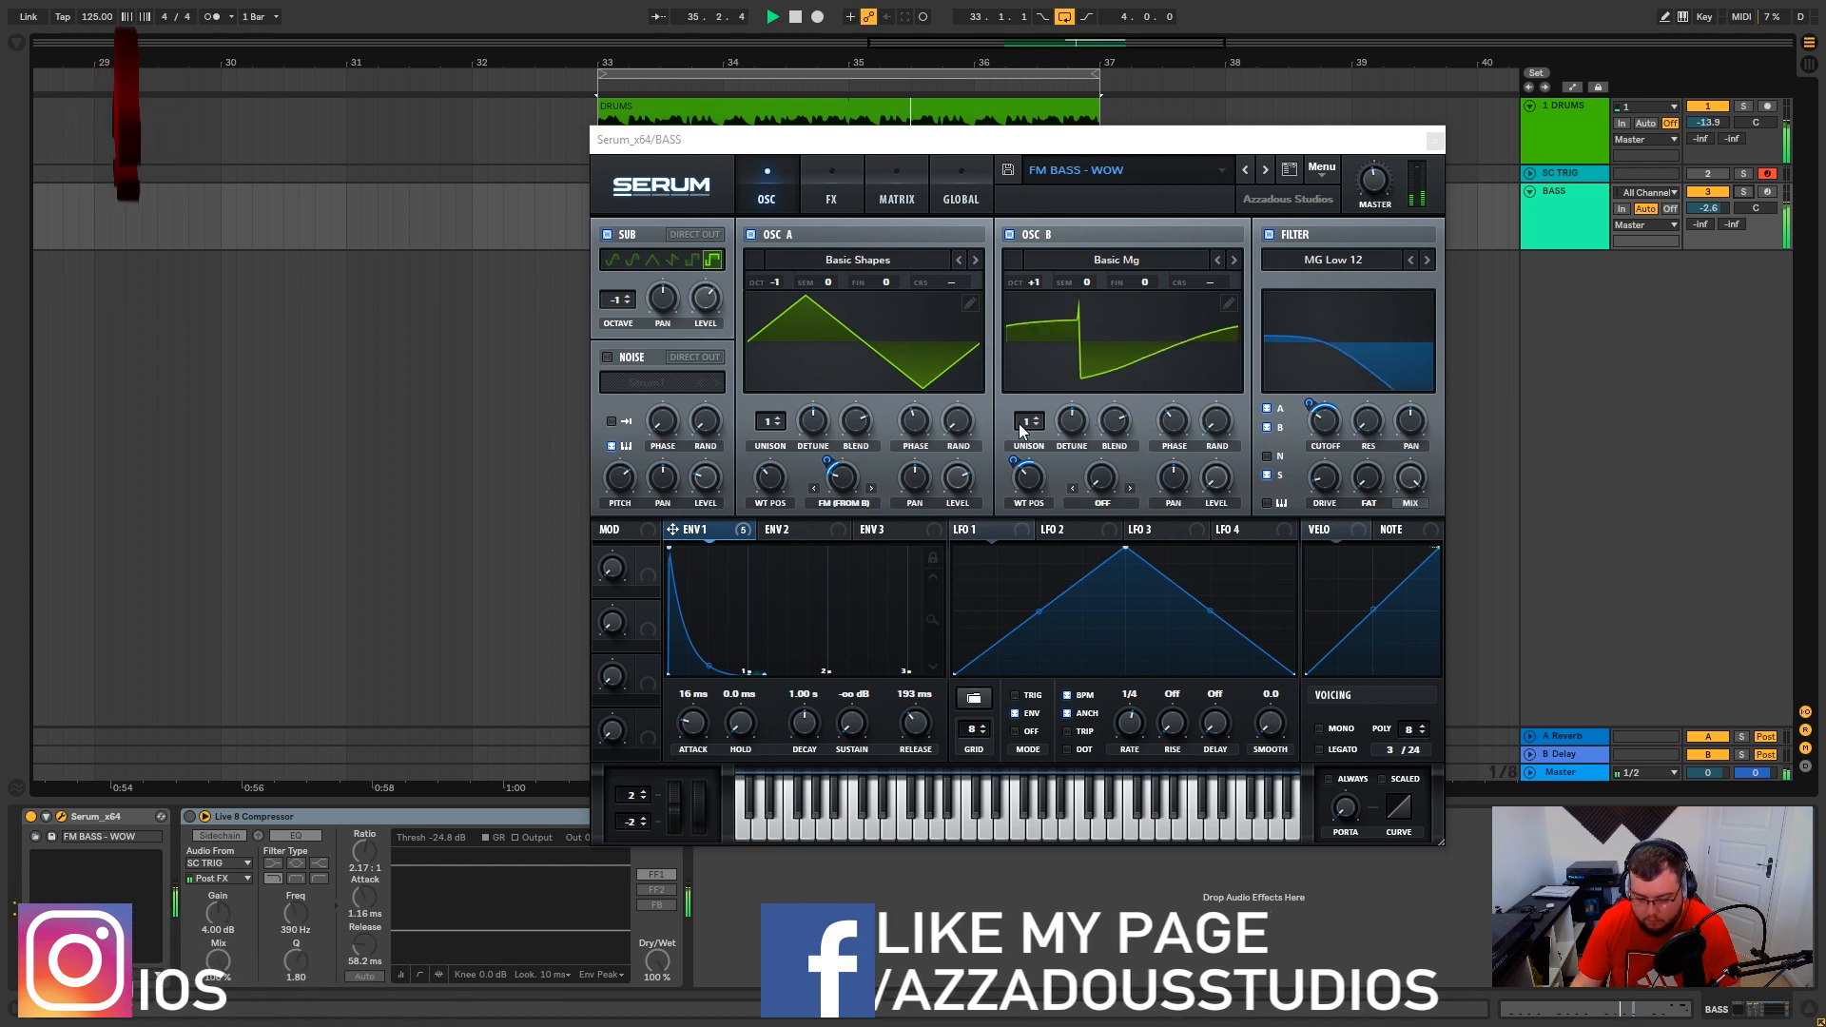
mouse_move(918, 449)
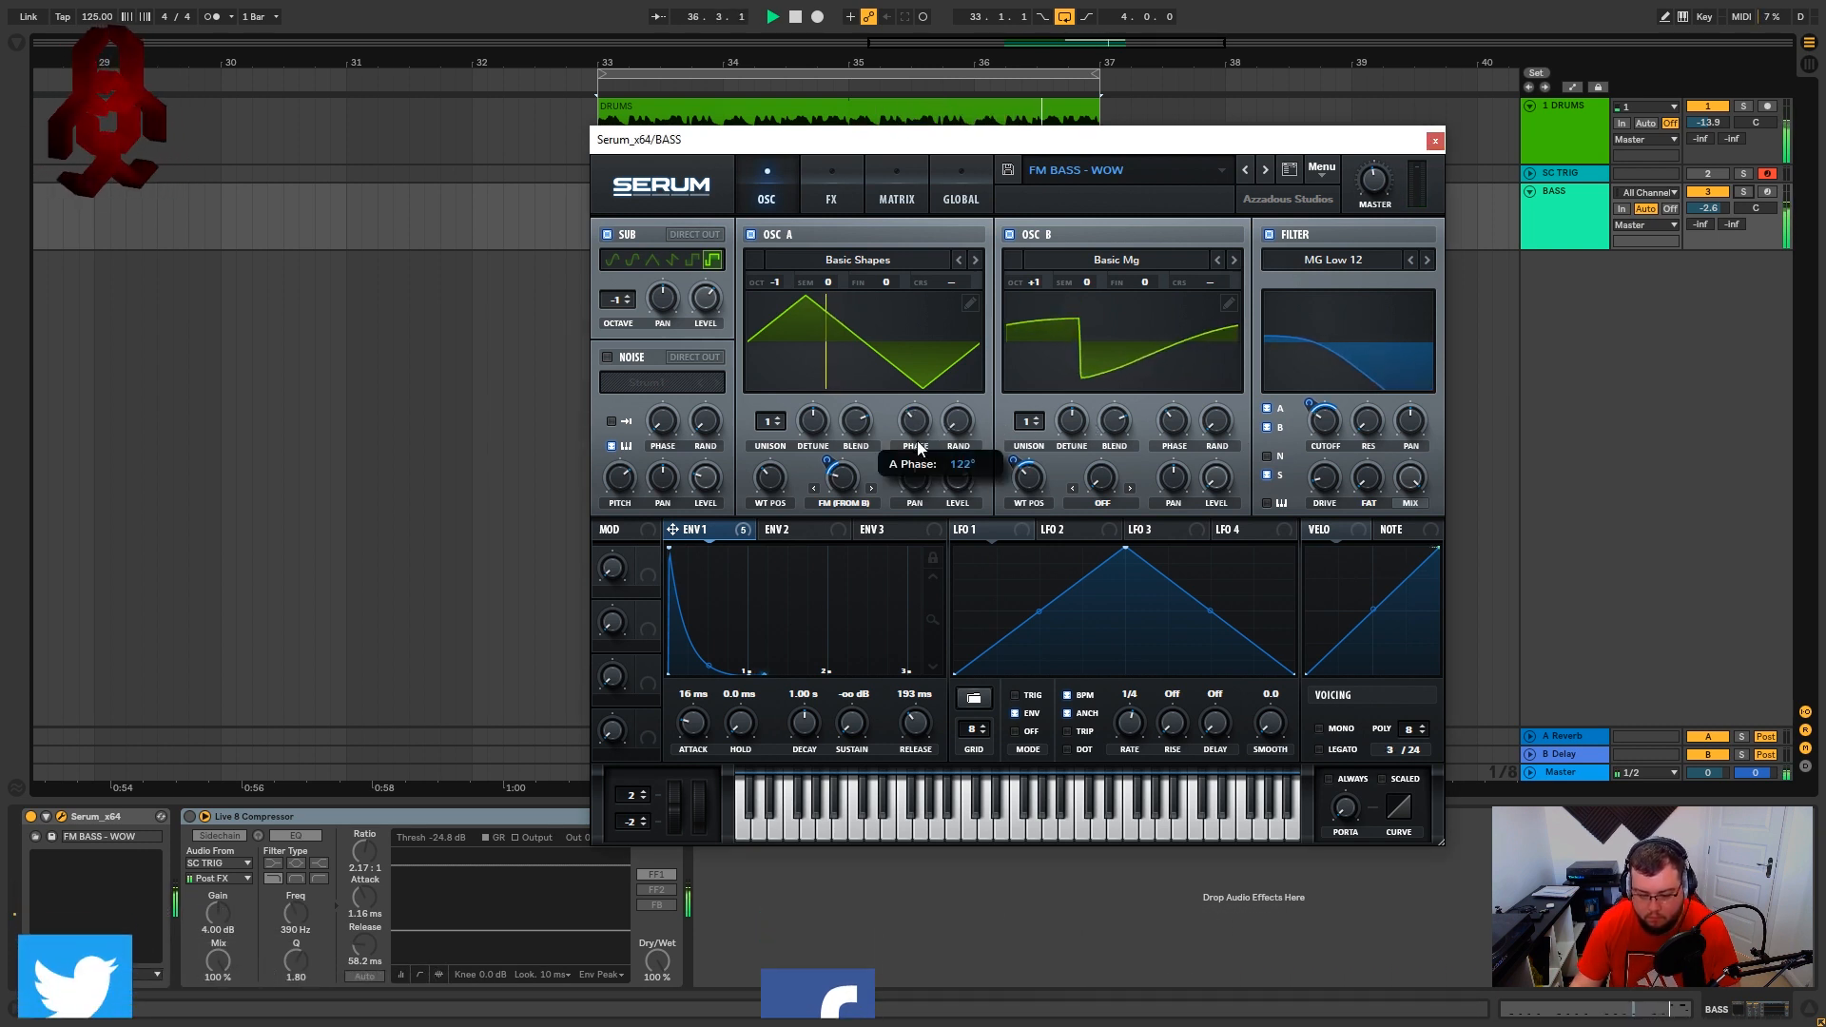
drag(918, 449, 925, 425)
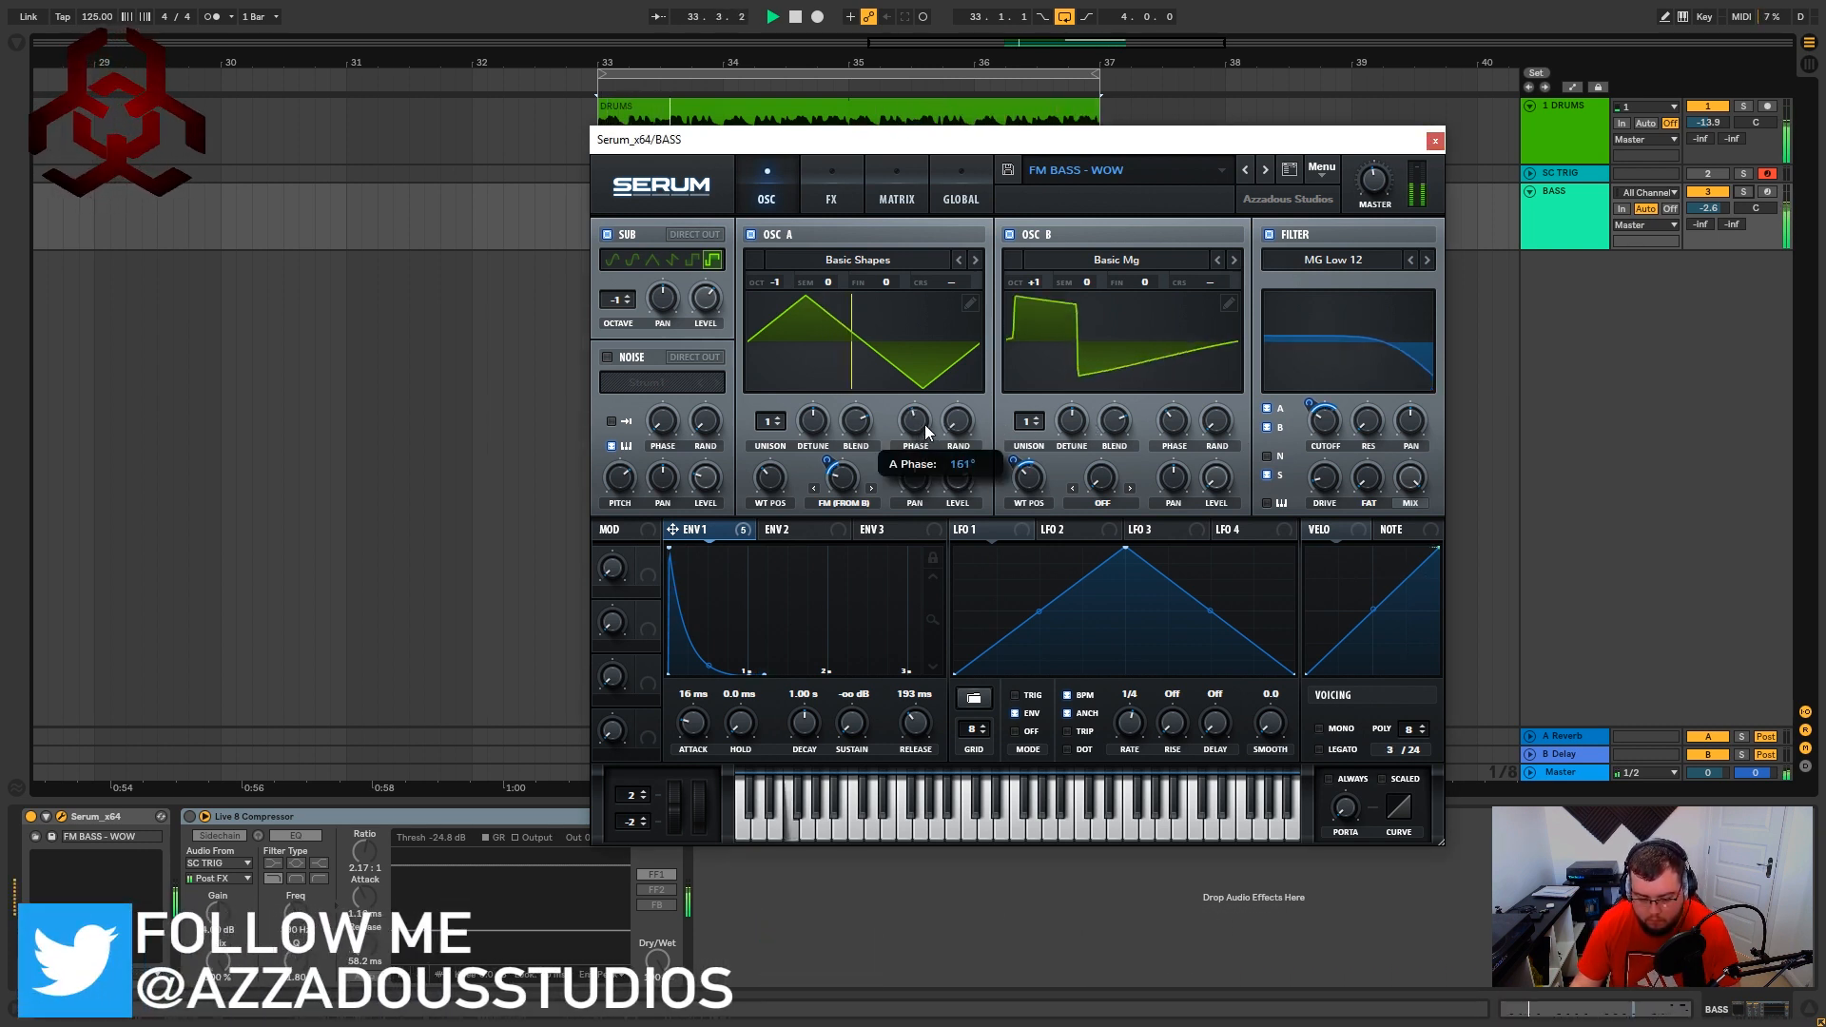
Solo BASS and compare OSC A phase settings around 332° and 322°, lowering and raising the phase while the loop plays.
click(1744, 191)
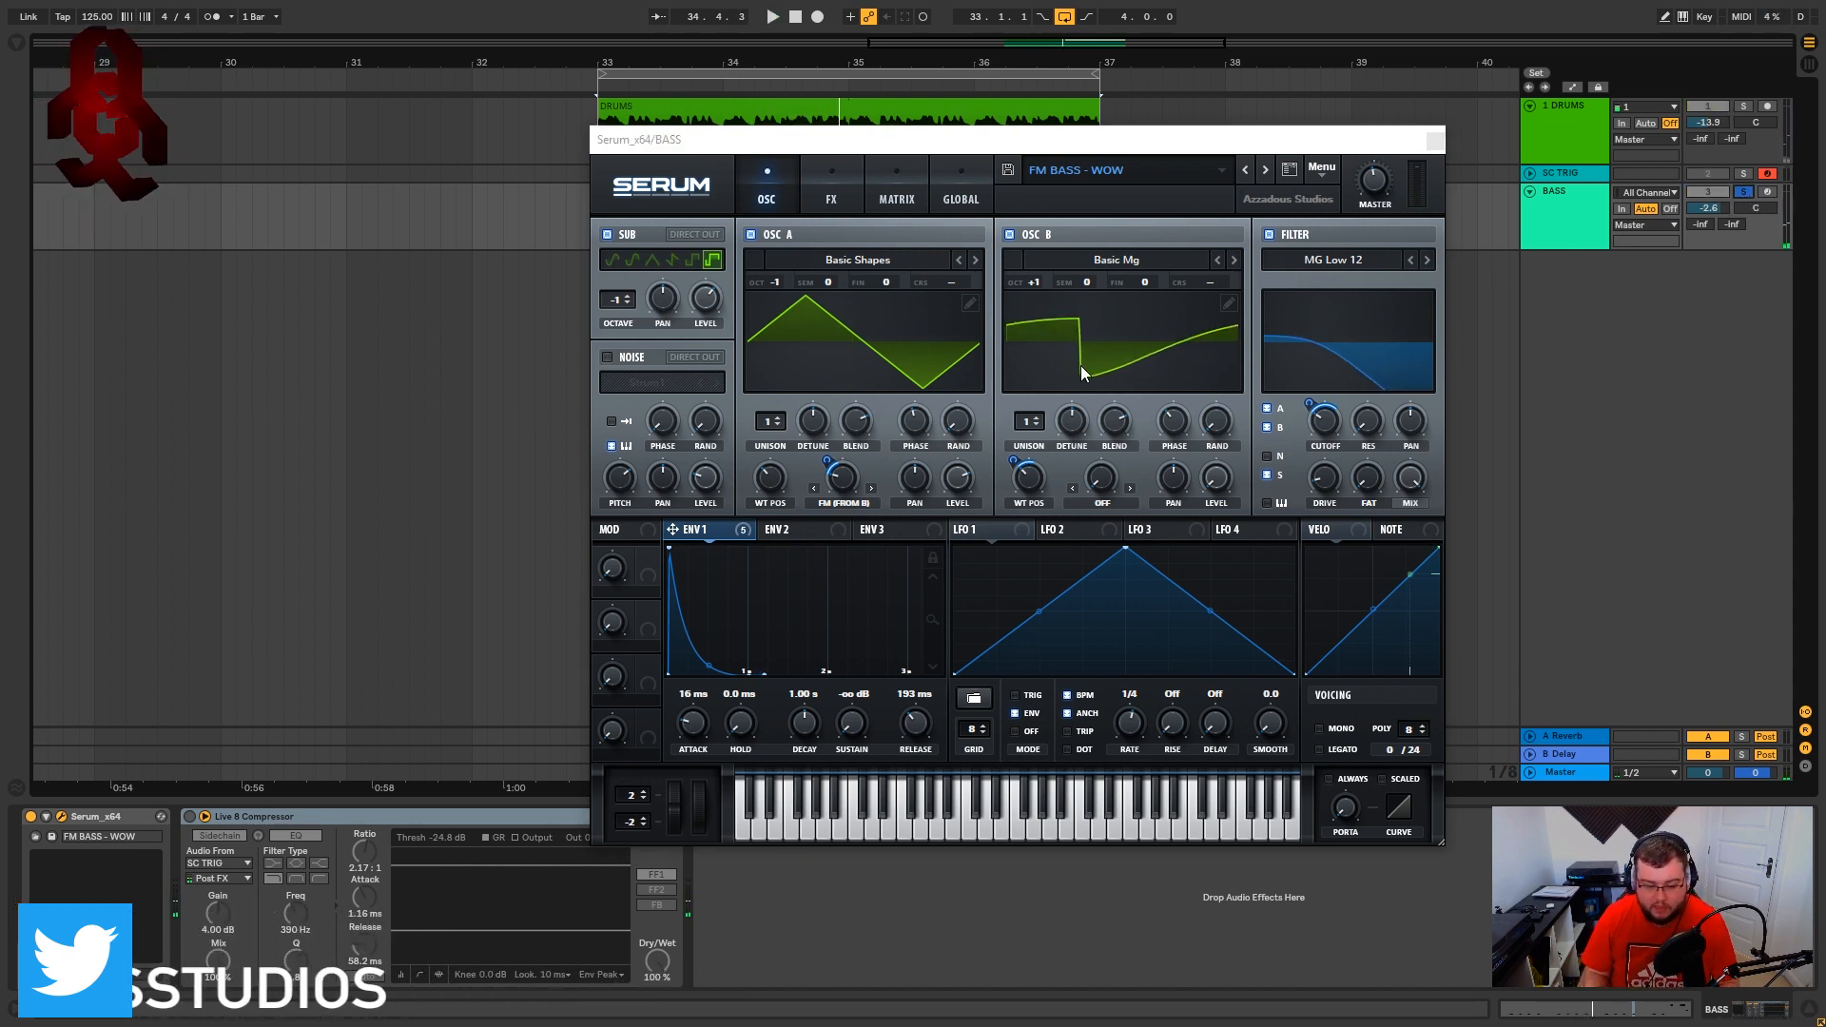
click(920, 424)
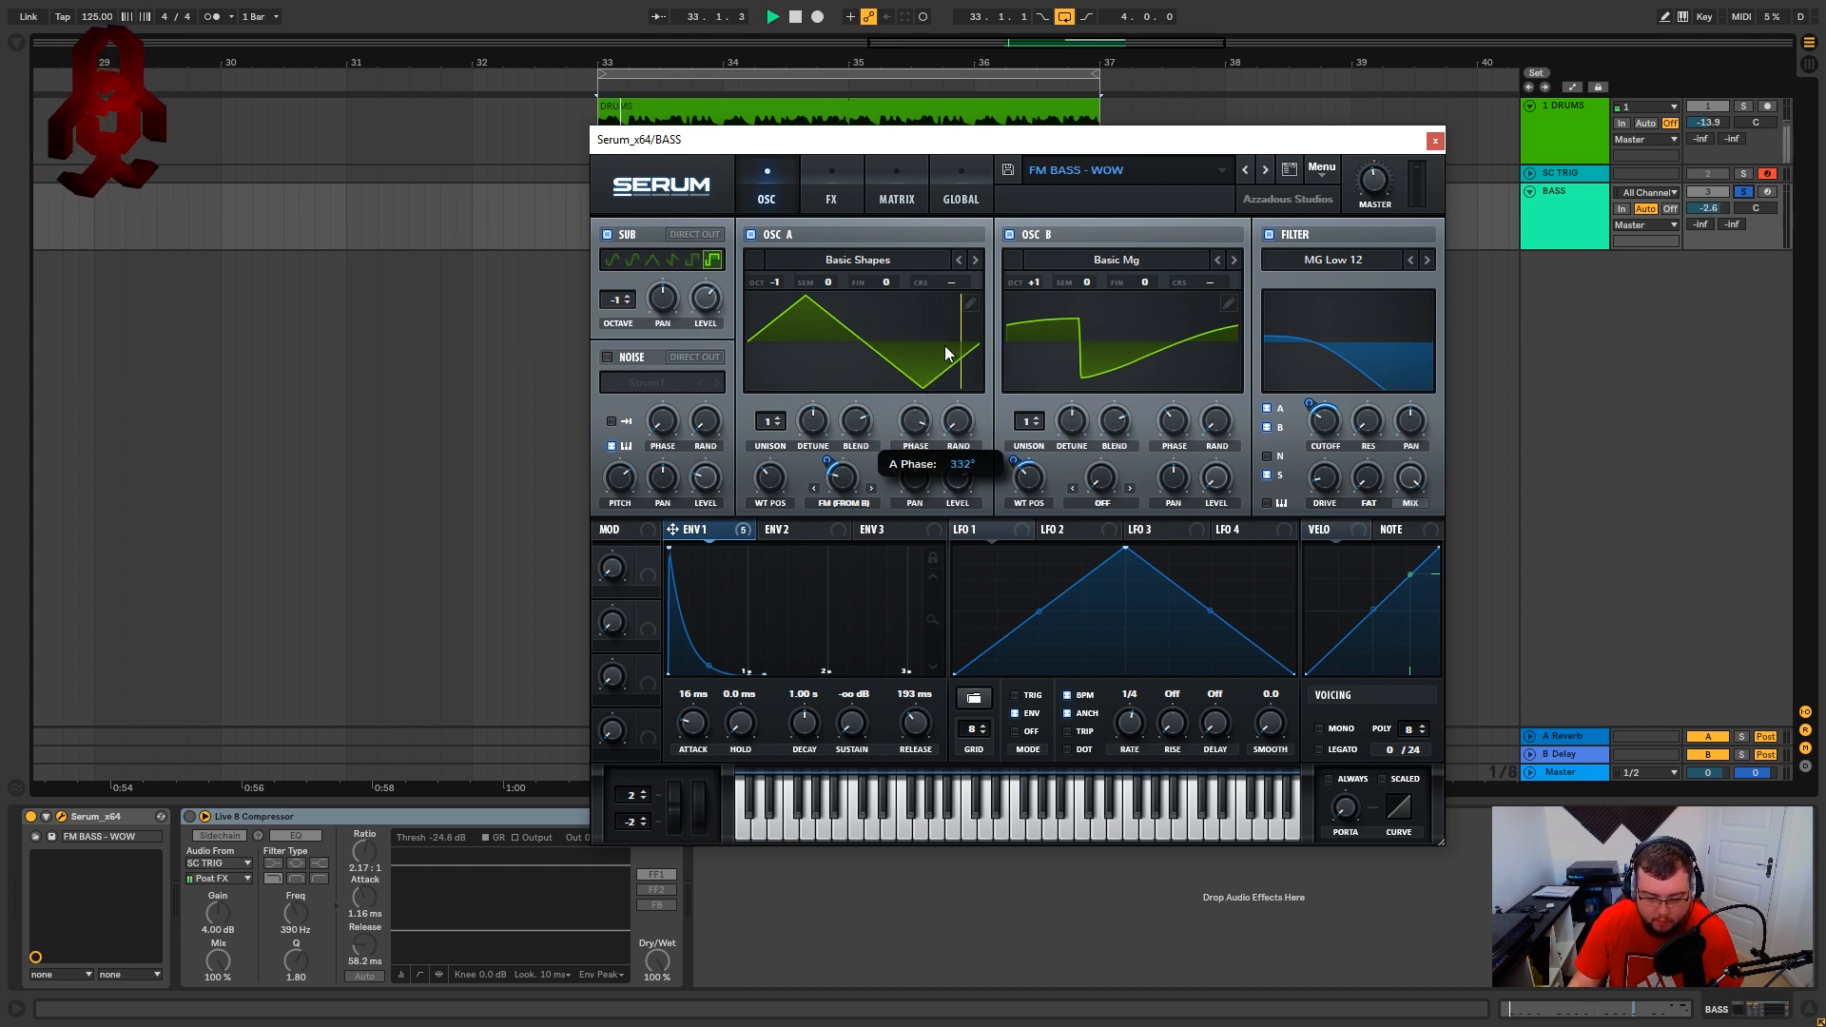
drag(944, 354, 944, 358)
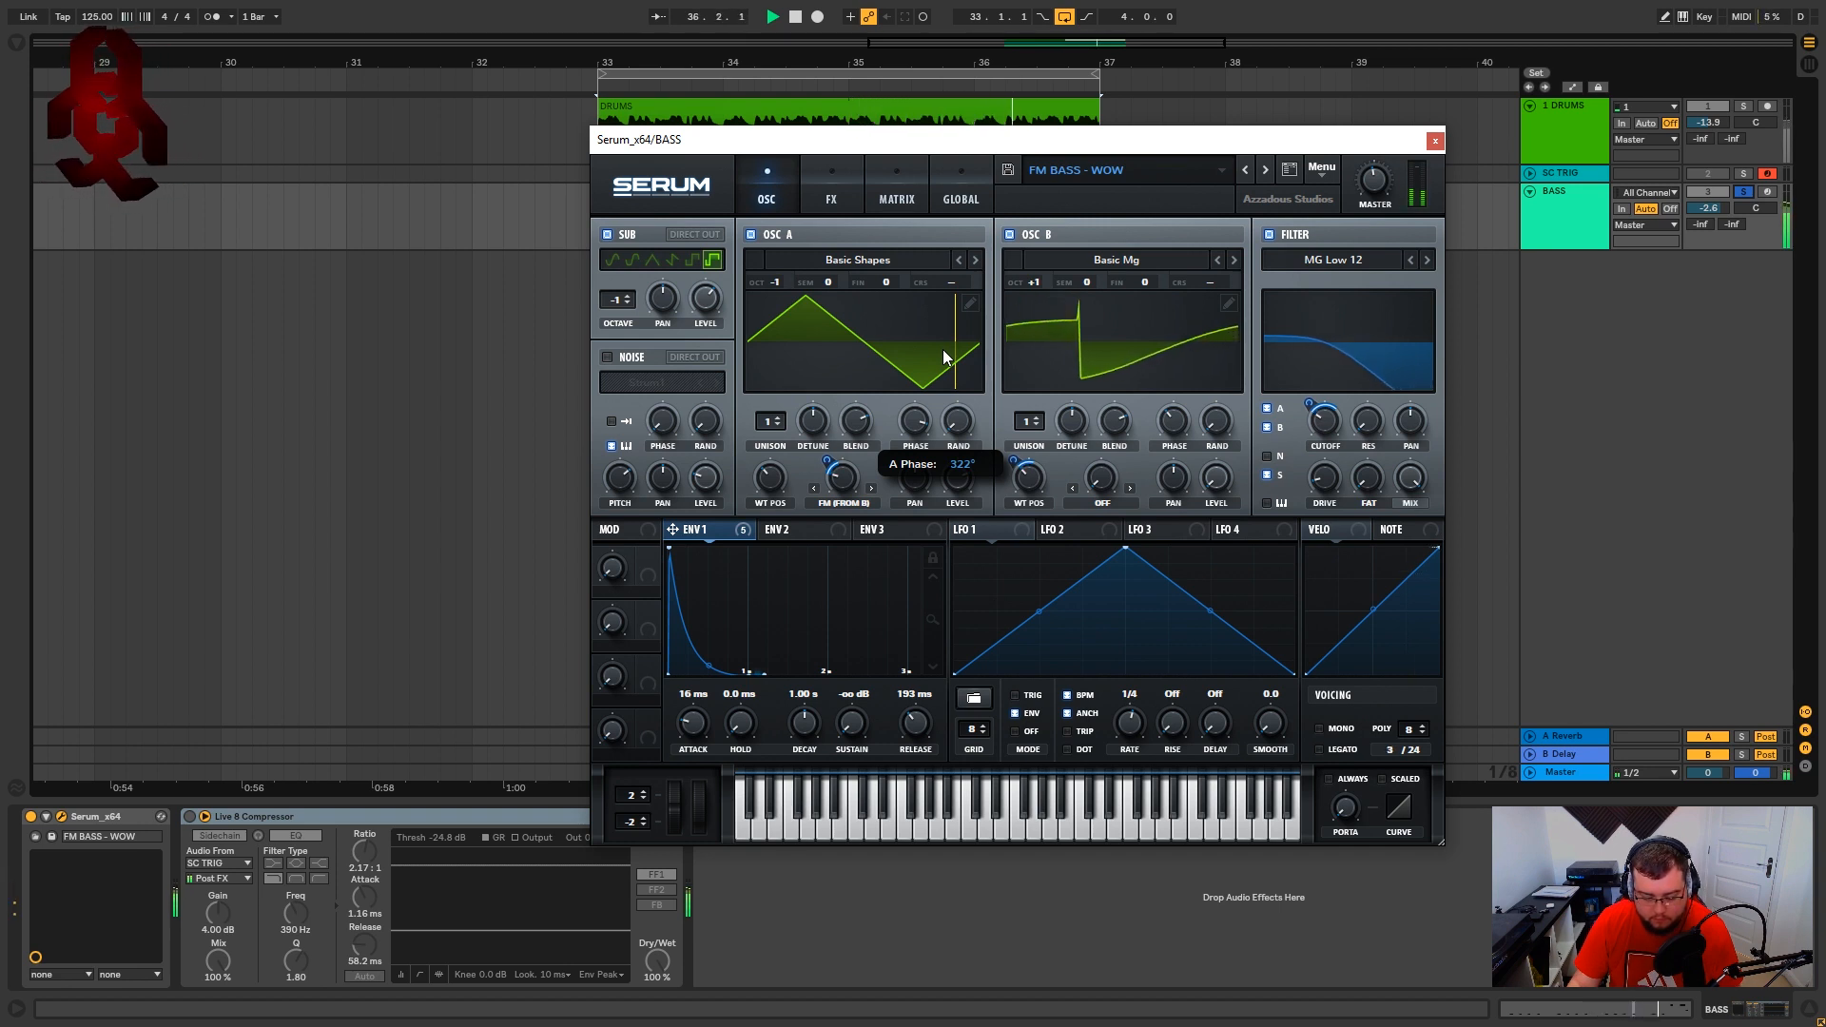
drag(944, 358, 928, 437)
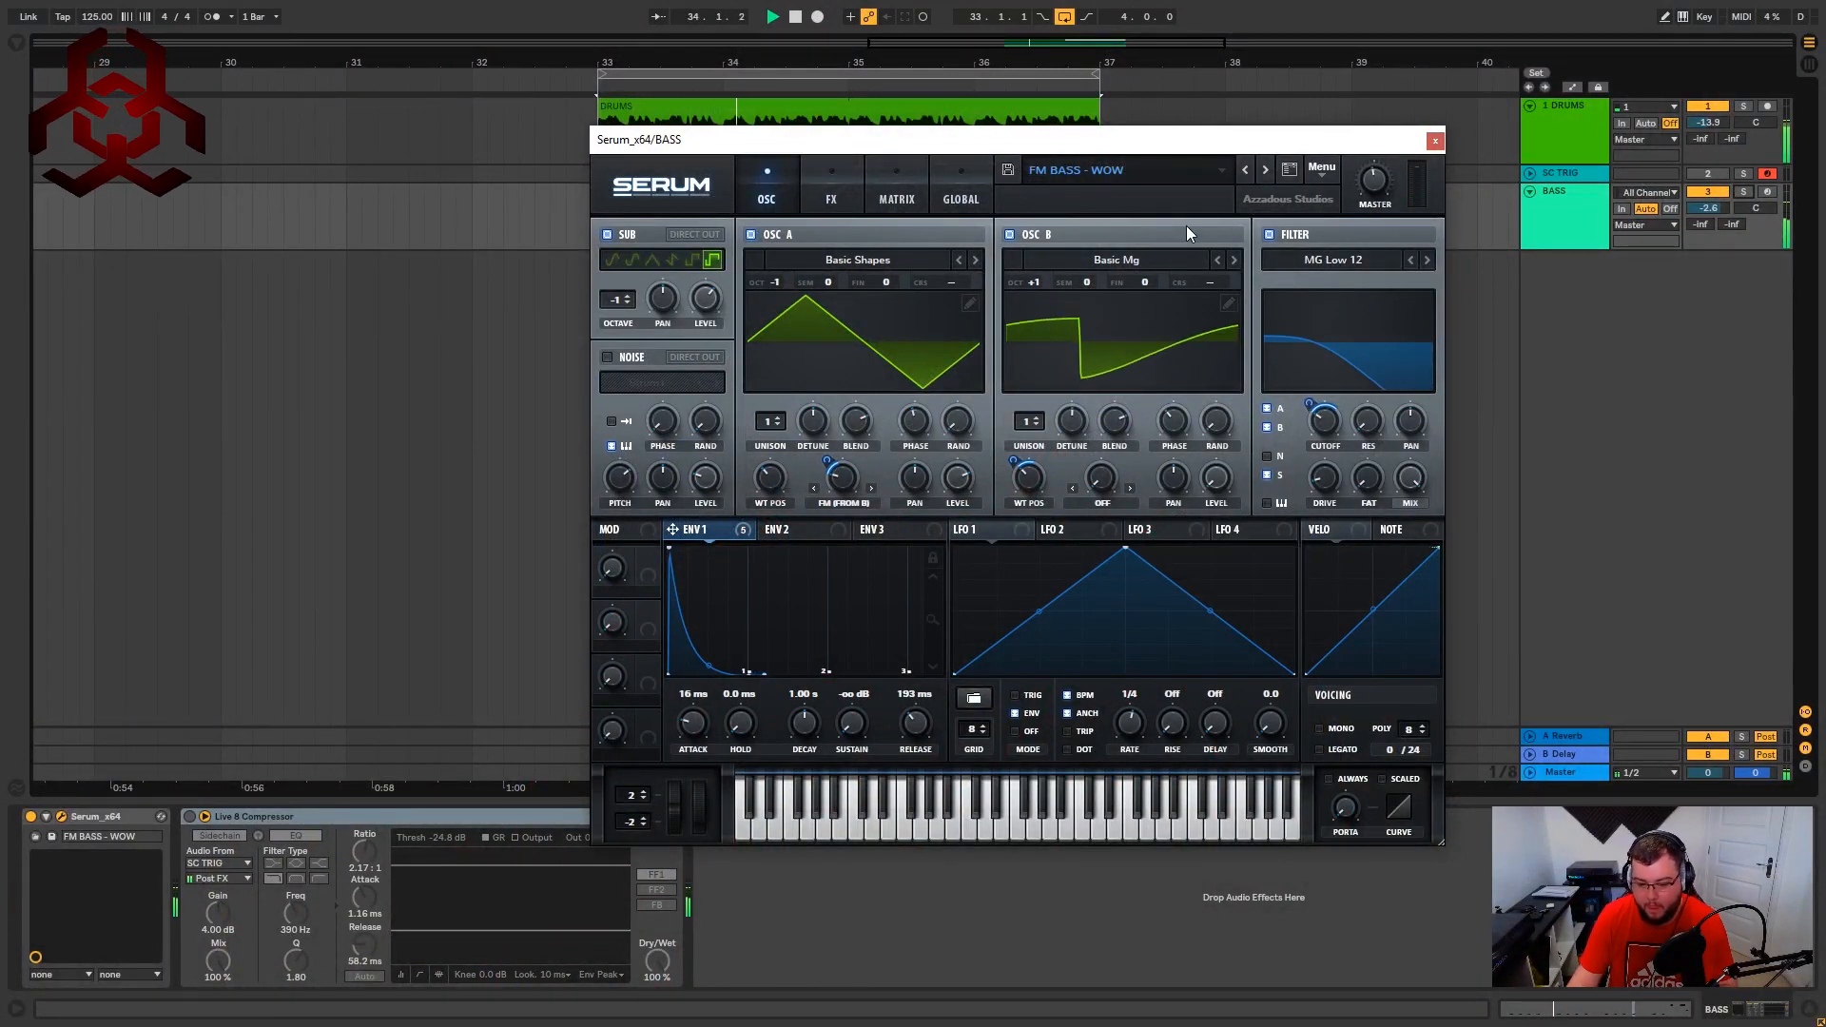
drag(915, 421, 951, 362)
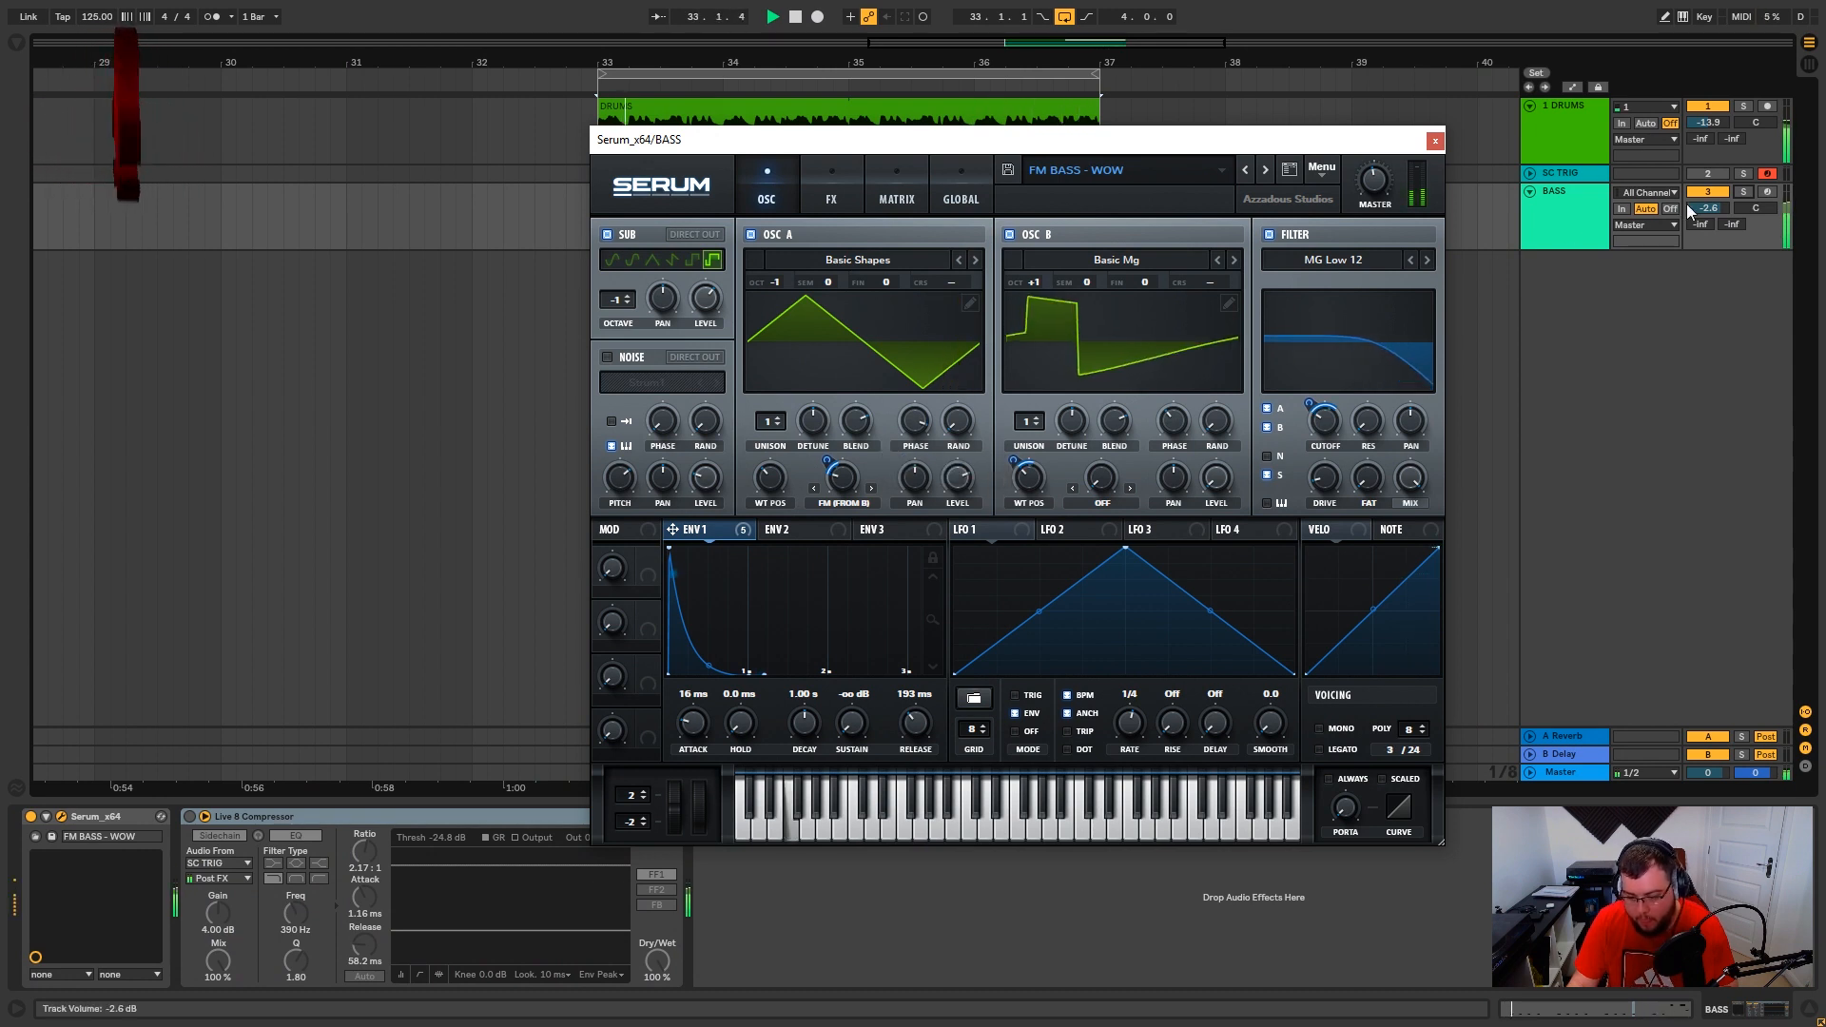
Enable the sidechained Live 8 Compressor with the BASS track at -1.8 dB, and lower OSC A's phase while the loop plays.
click(229, 776)
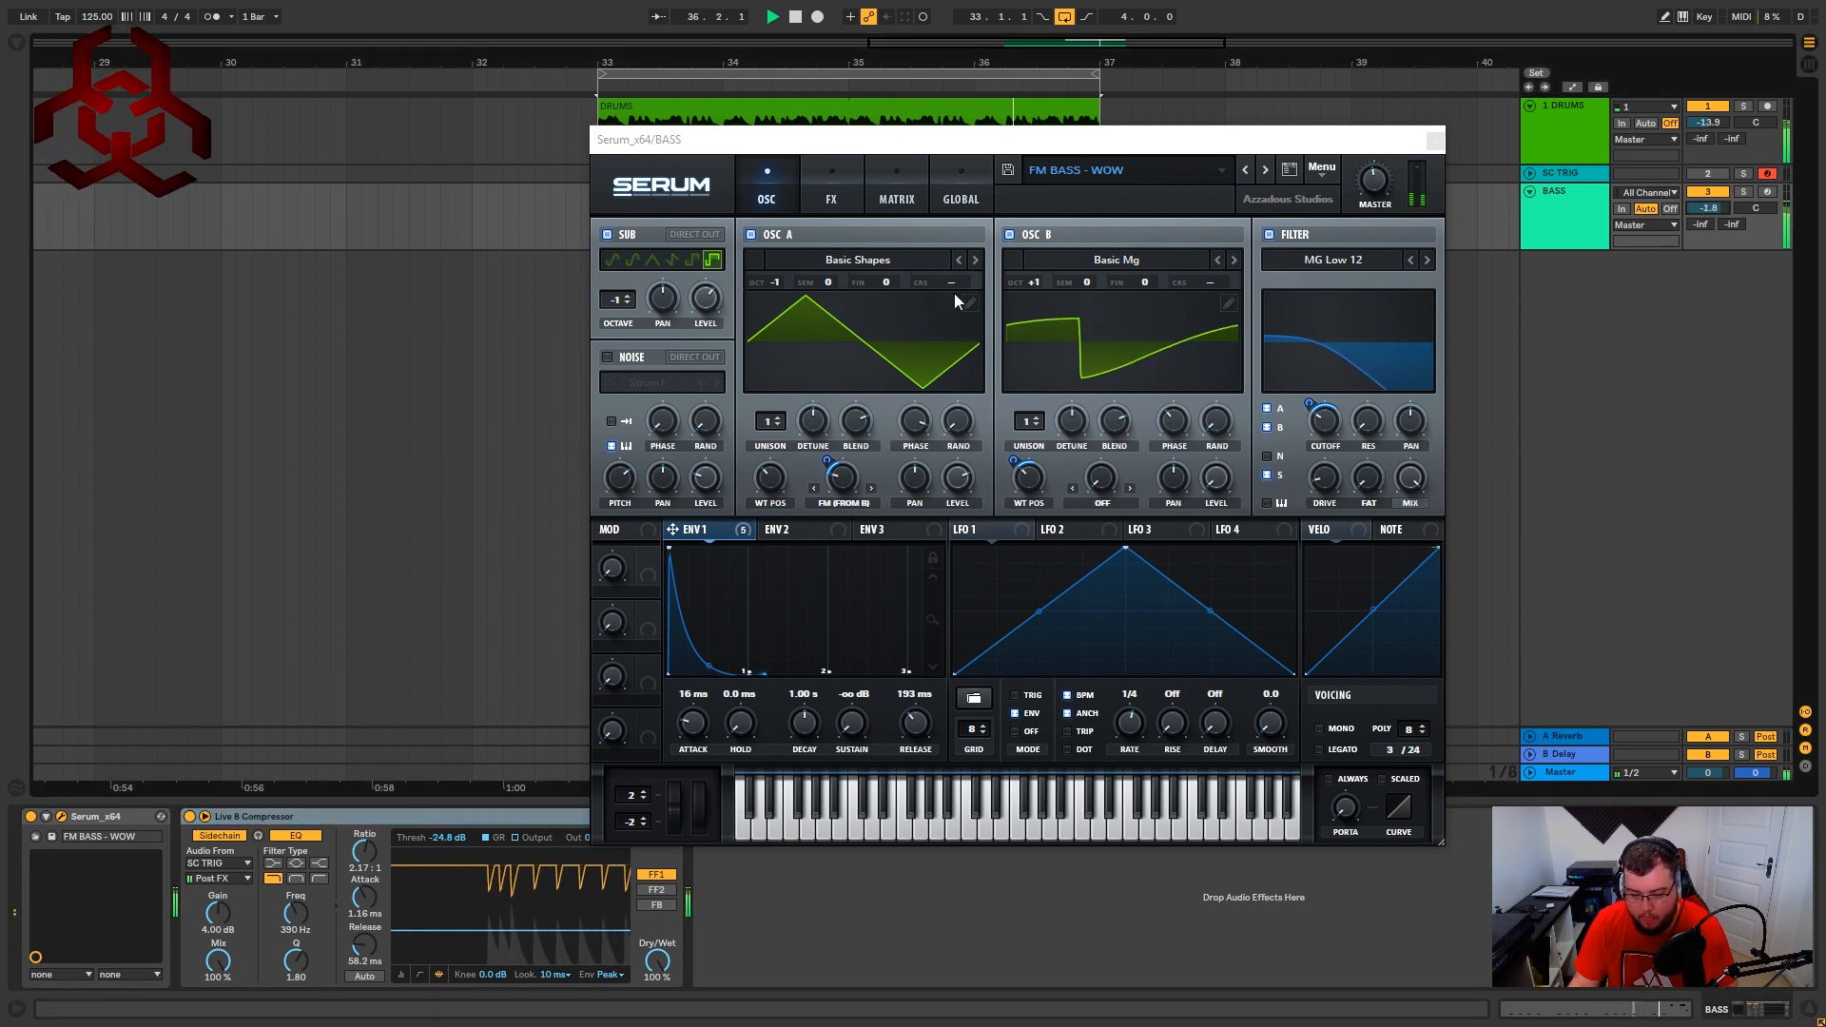
drag(914, 424, 905, 494)
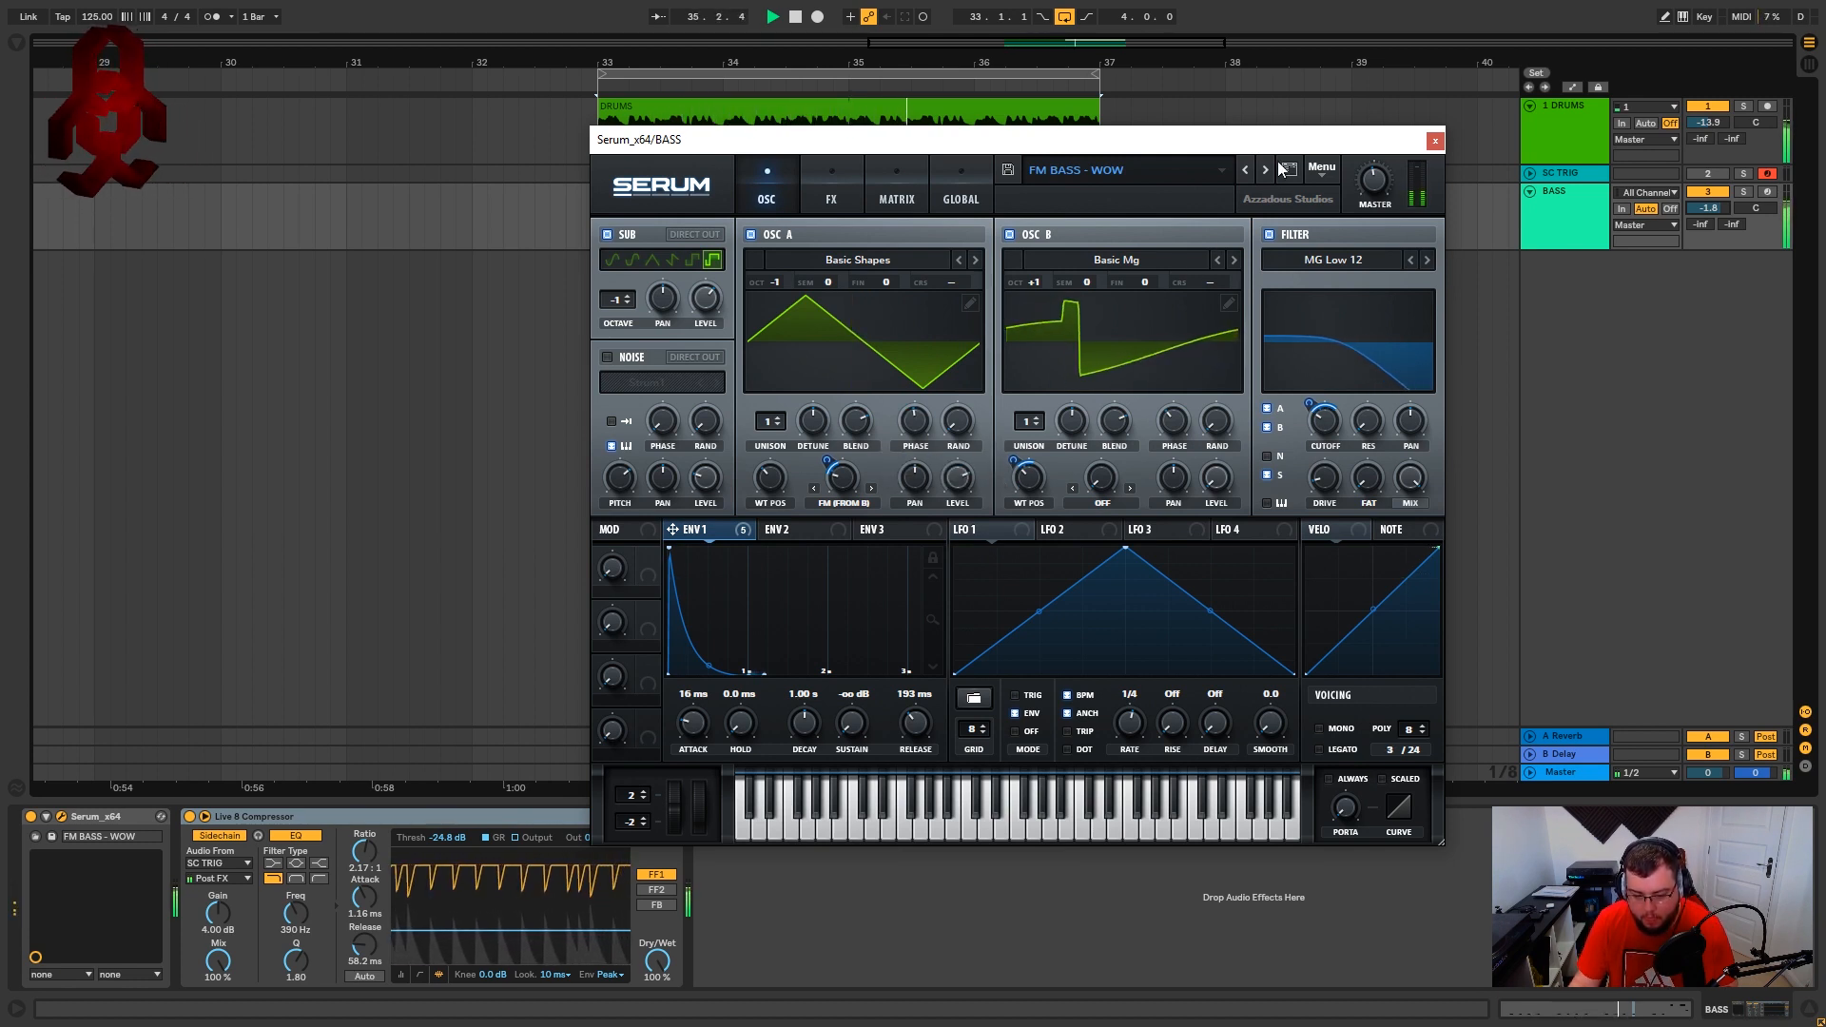